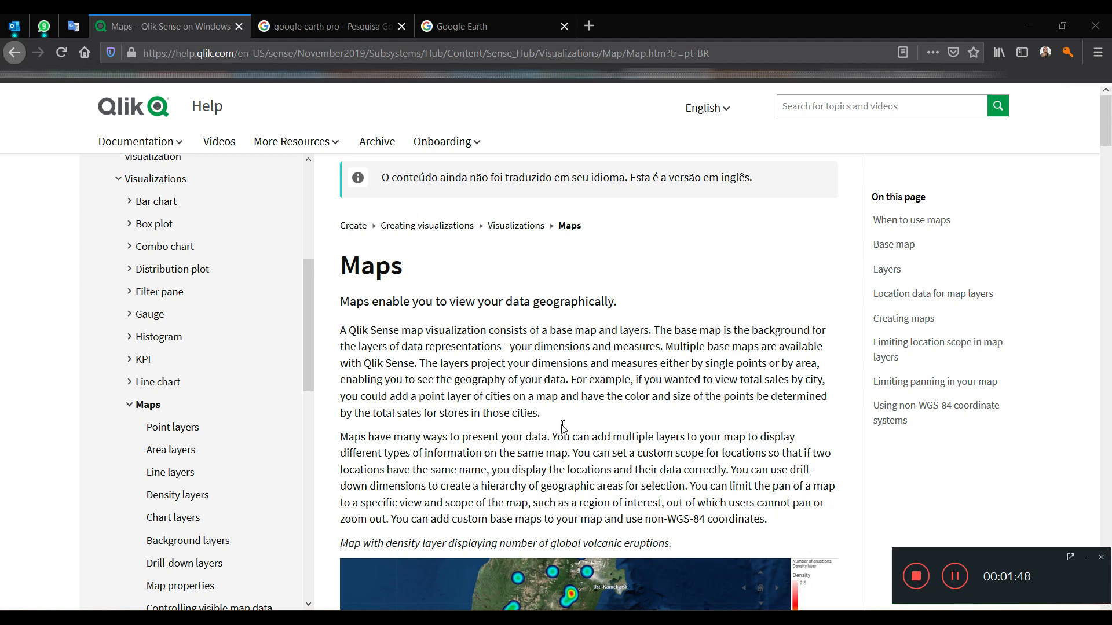
Step: Read through the map layer types and the location data section of the Qlik Sense Maps help page
scroll(557, 432, "down", 10)
scroll(561, 429, "down", 6)
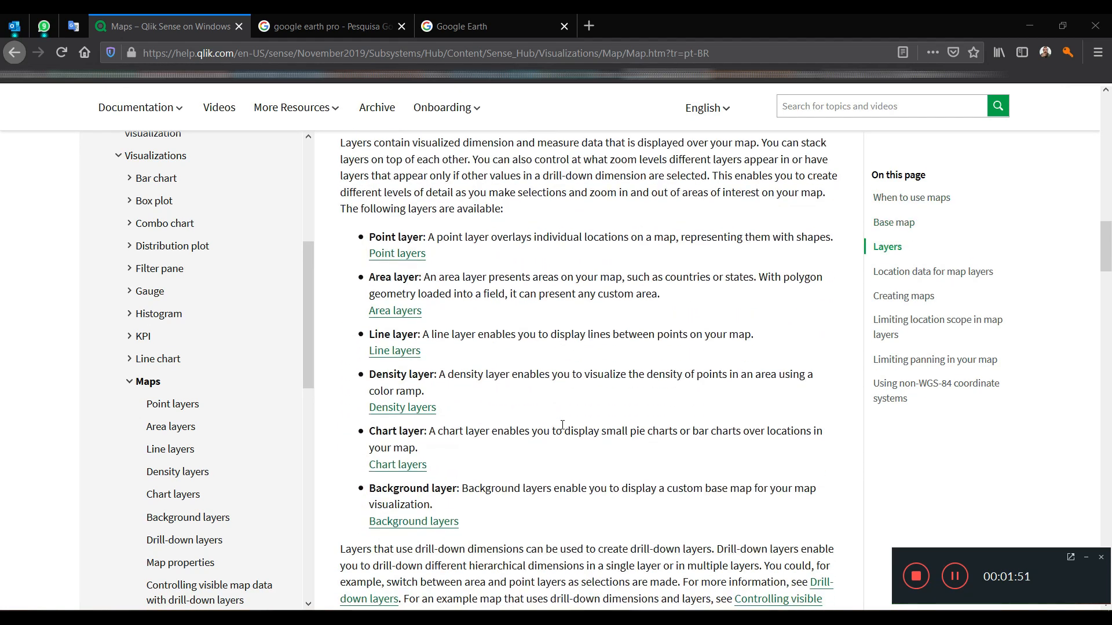
scroll(562, 425, "down", 6)
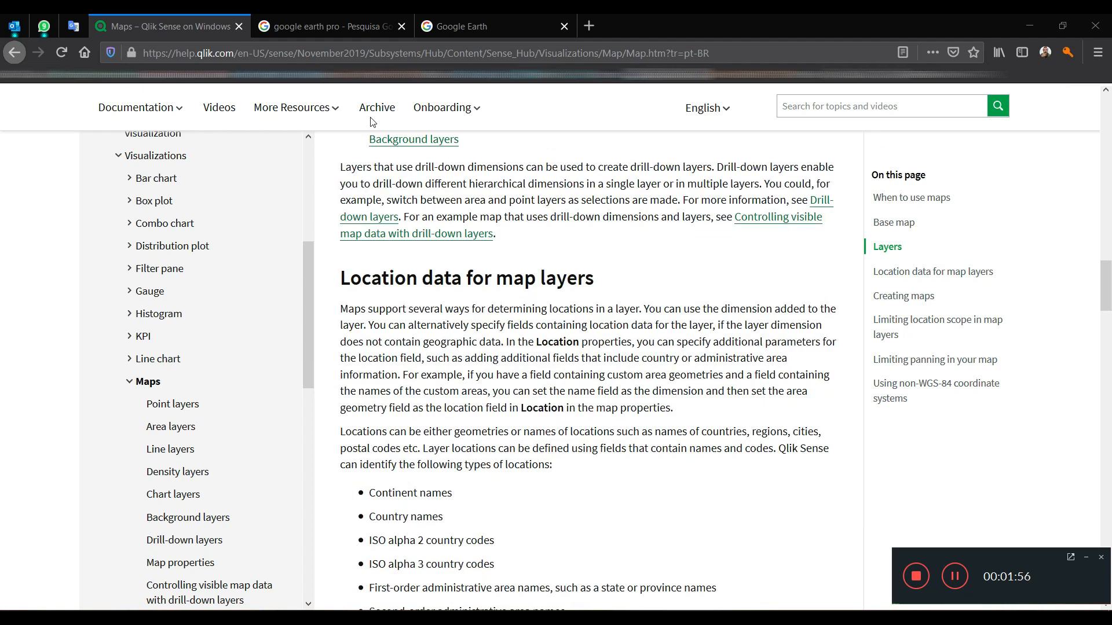
Step: Open the Google Earth Pro download page, agree to the terms and start the download
left_click(332, 29)
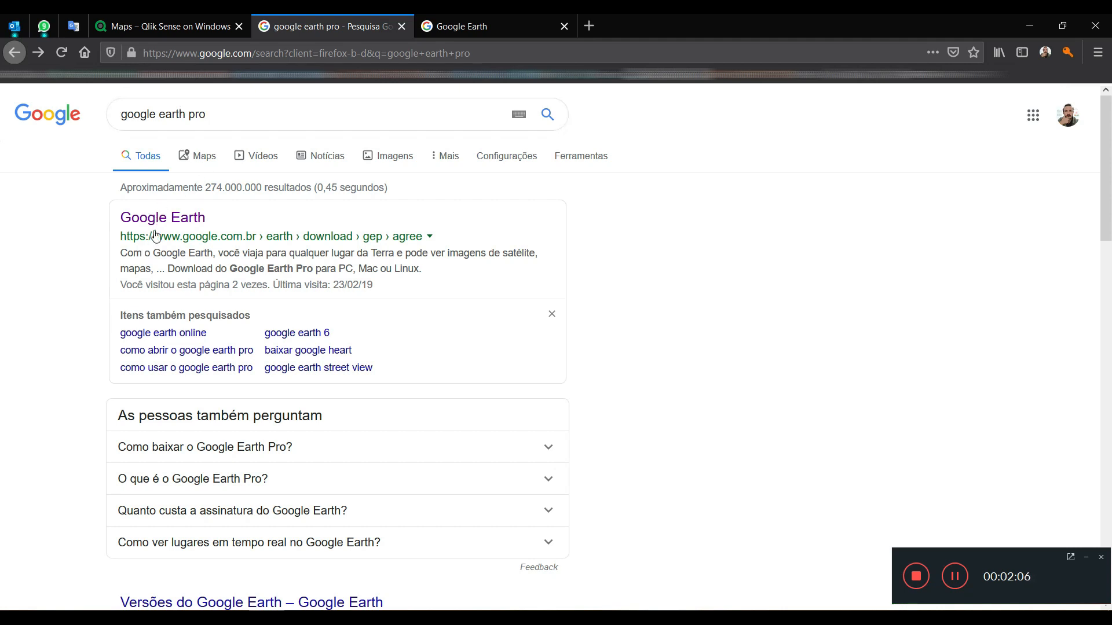
left_click(440, 27)
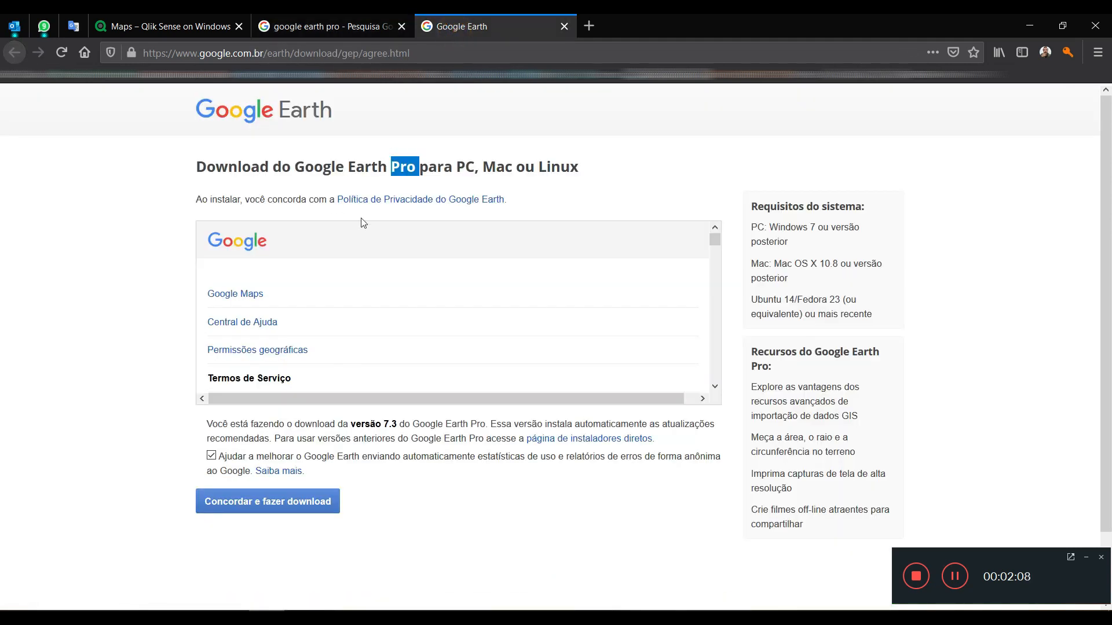
left_click(357, 166)
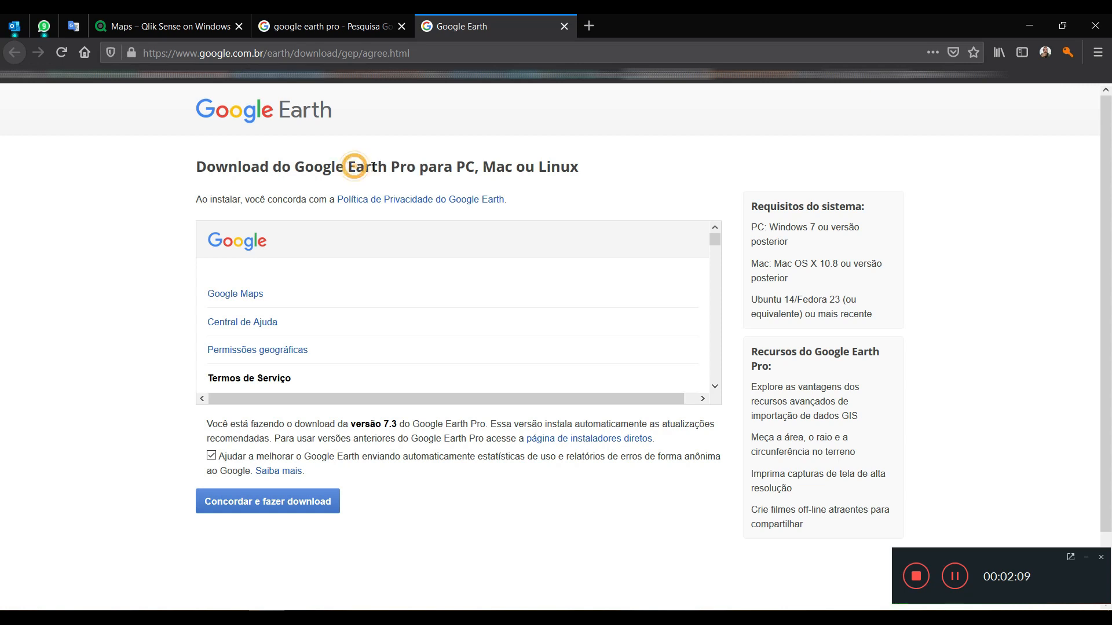
double_click(394, 167)
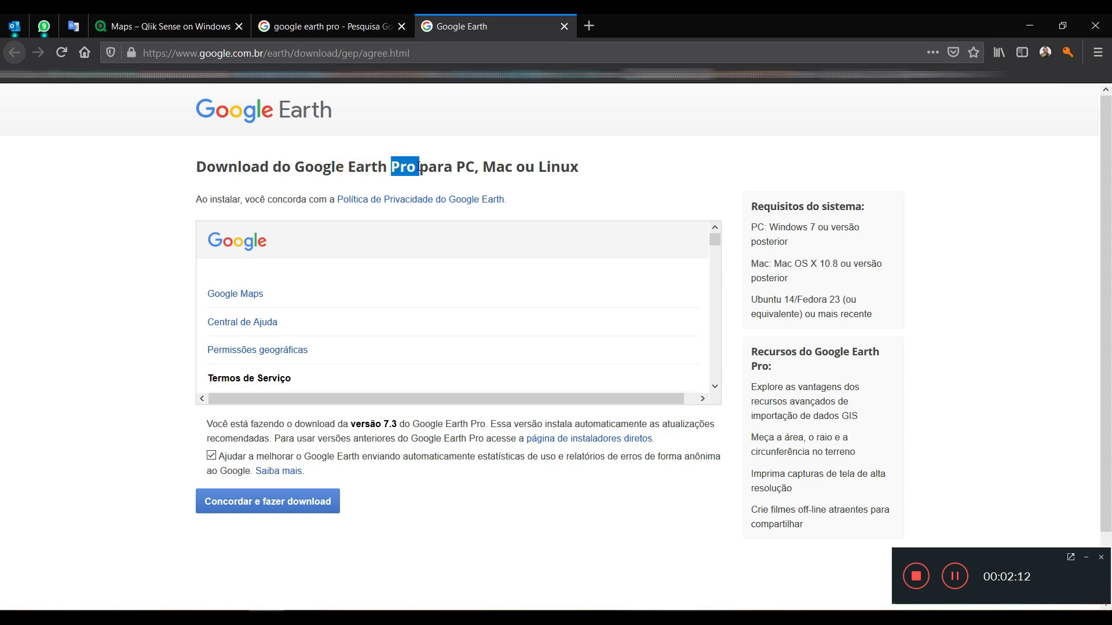
left_click(262, 512)
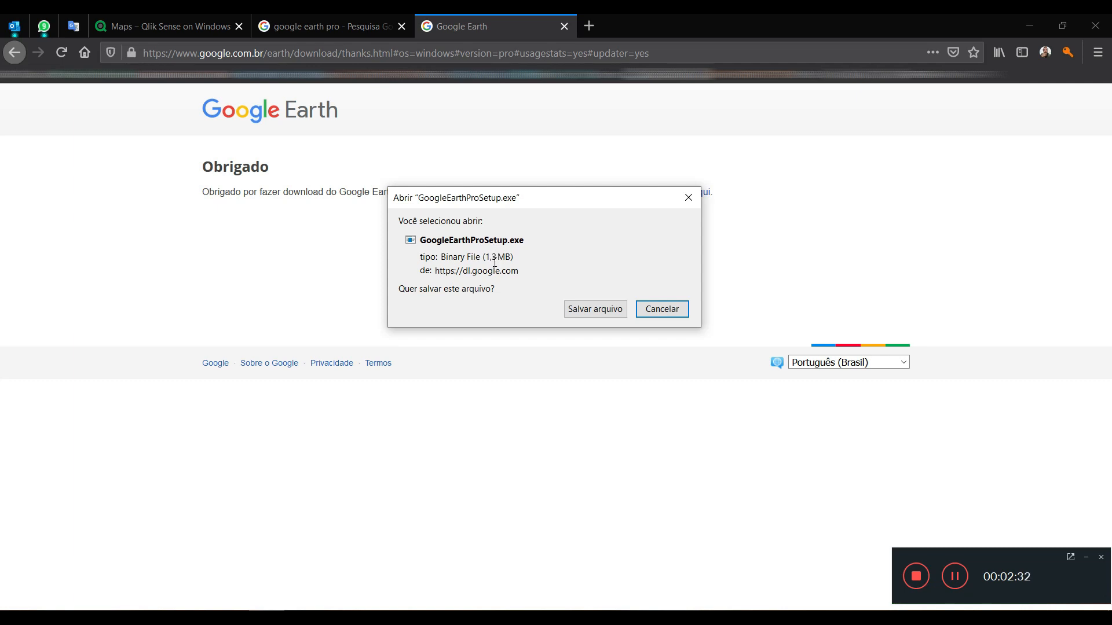
Step: Save GoogleEarthProSetup.exe in the Downloads folder
left_click(581, 309)
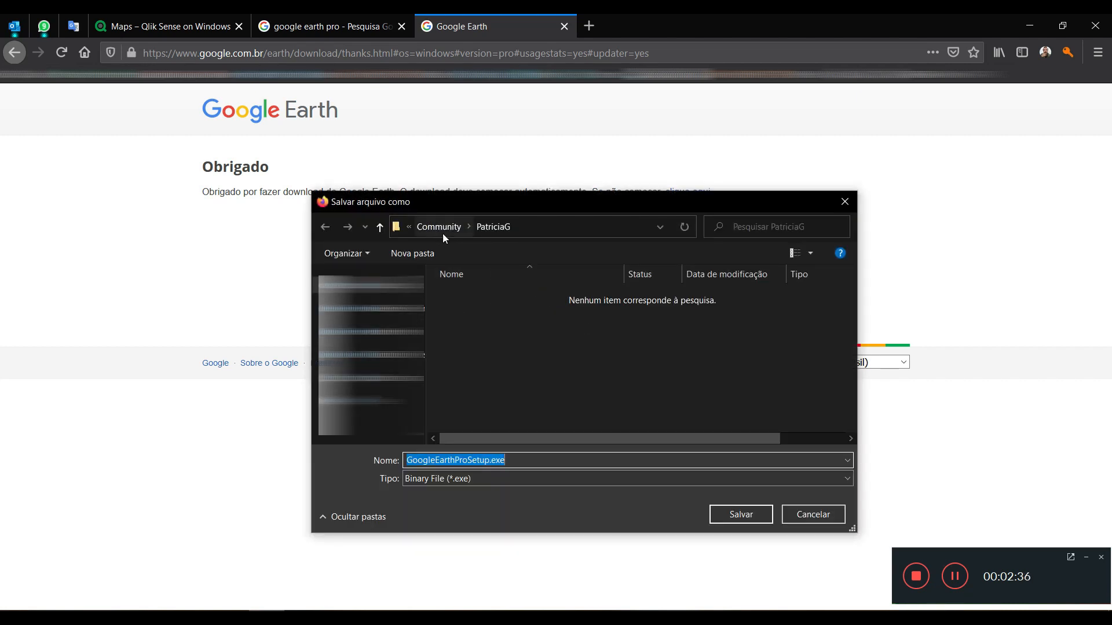
left_click(370, 285)
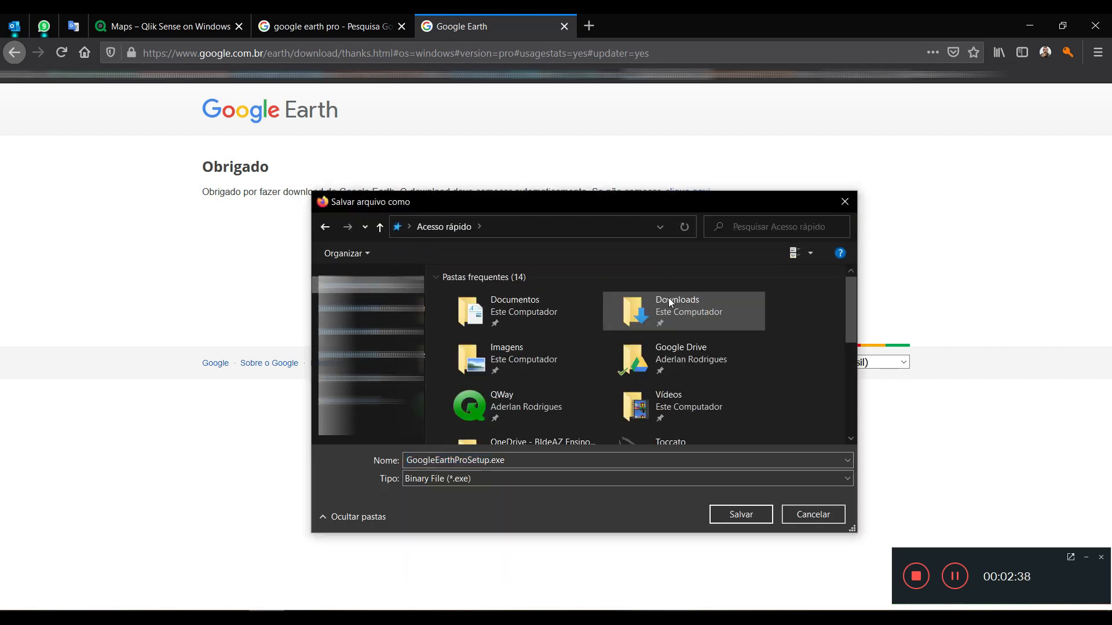
double_click(661, 301)
left_click(741, 515)
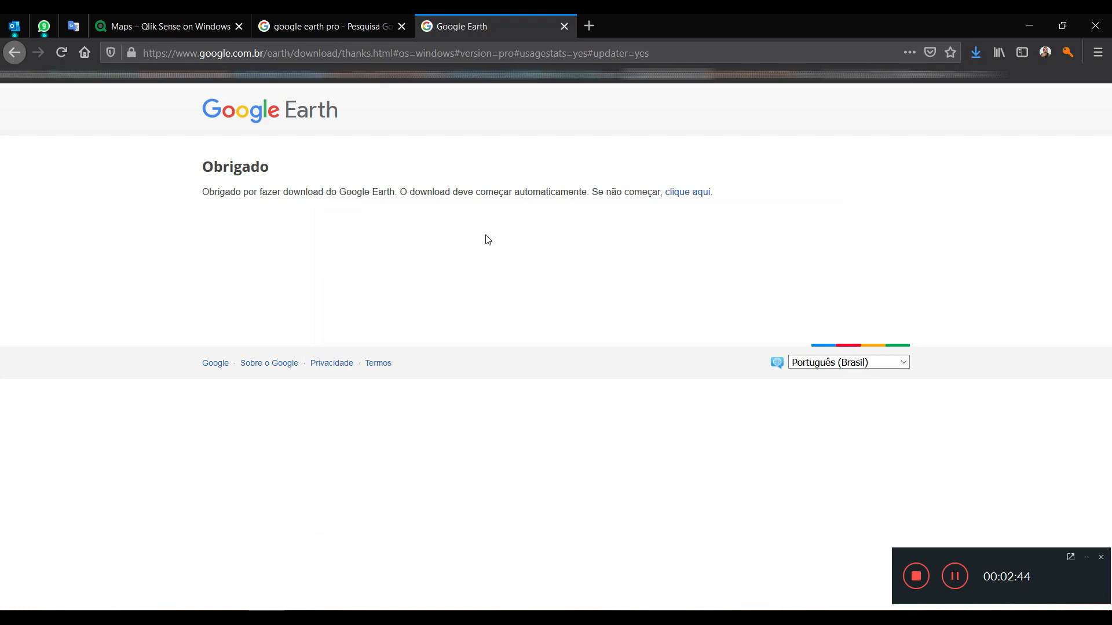
Step: Show the downloaded GoogleEarthProSetup.exe in its folder and launch the installer
left_click(977, 53)
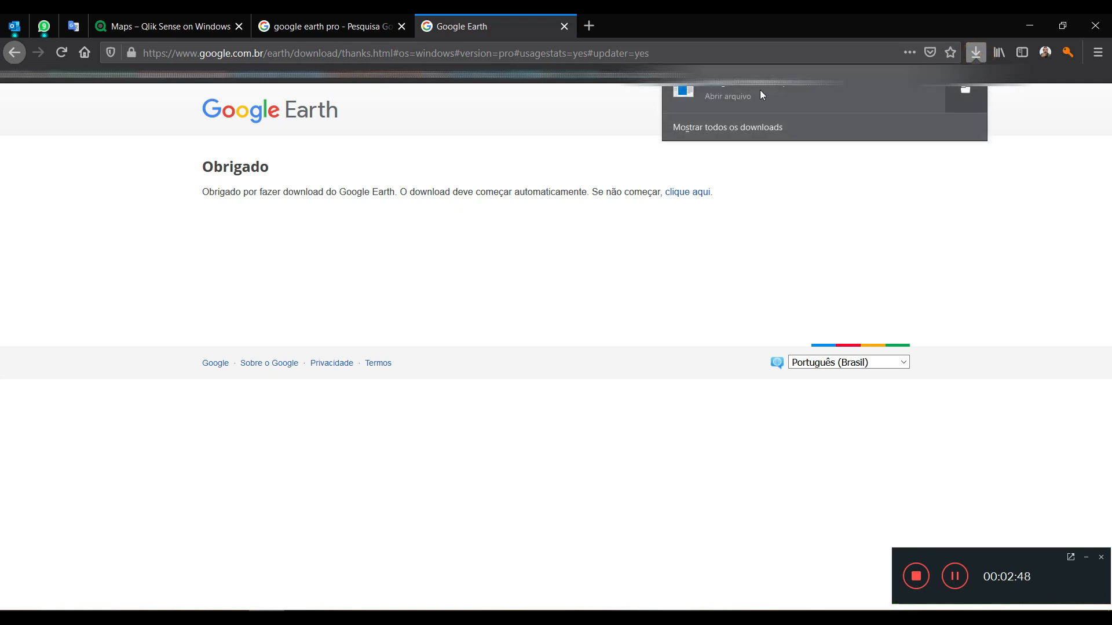
left_click(964, 93)
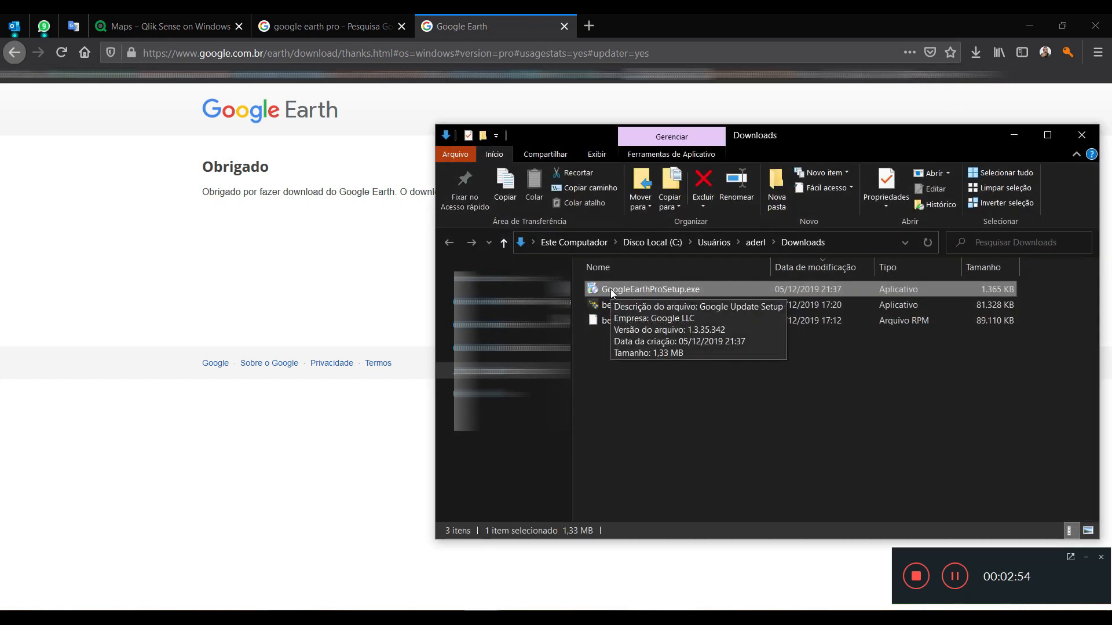
right_click(612, 291)
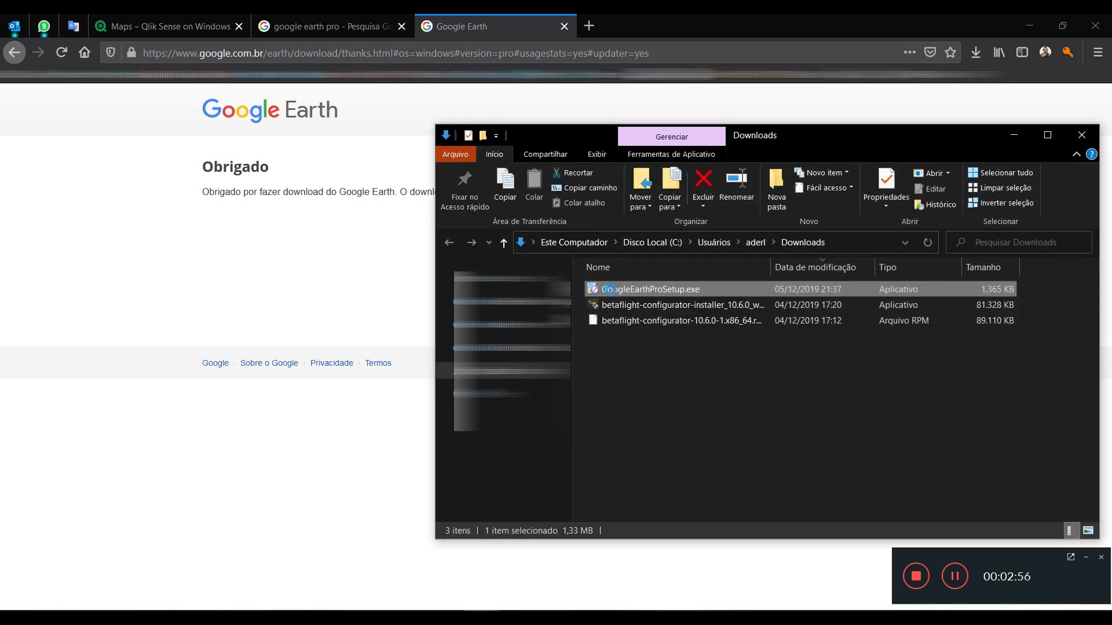
left_click(658, 191)
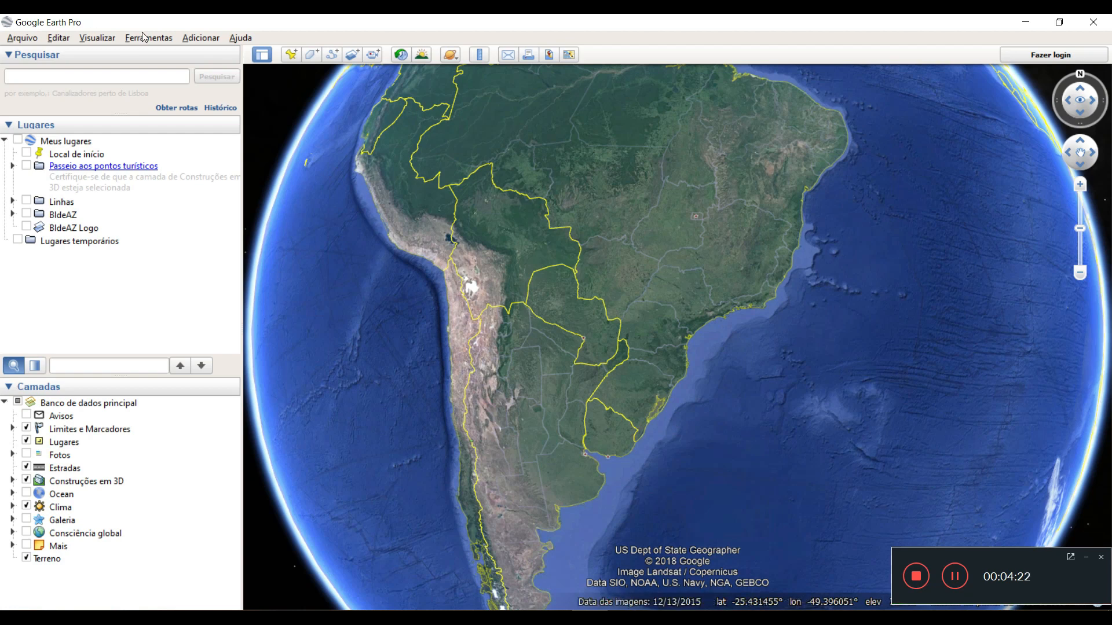
Step: Check the installed Google Earth Pro version in its About information and close it
left_click(240, 38)
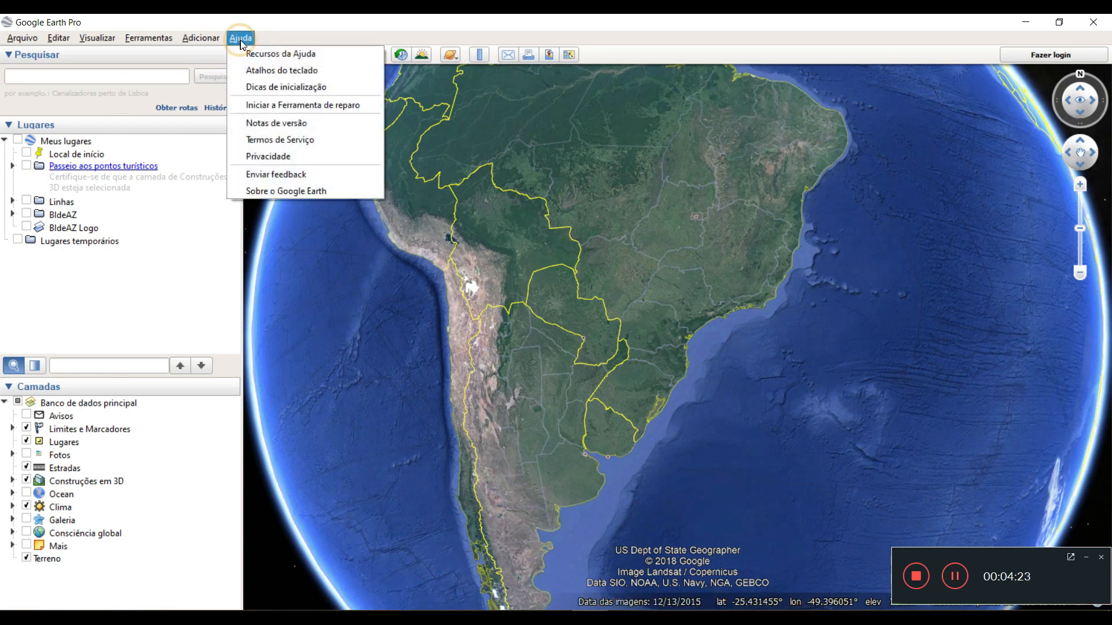
left_click(287, 192)
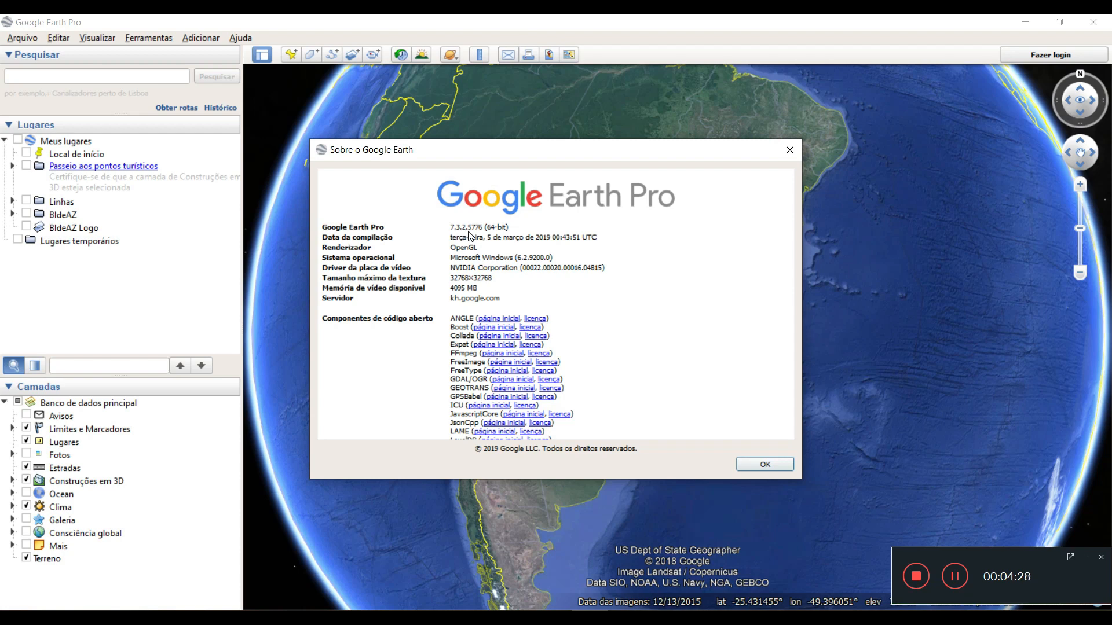
left_click(757, 465)
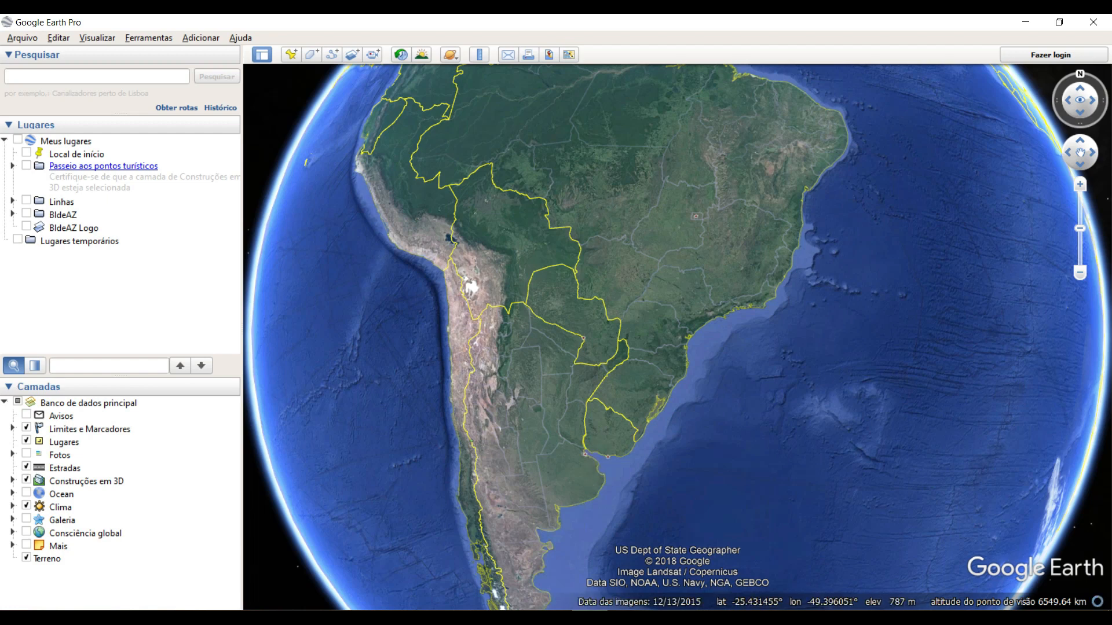
Step: Switch to Qlik Sense Desktop, add a Mapa chart to the empty sheet and enlarge it to the sheet's full width
mouse_move(589, 618)
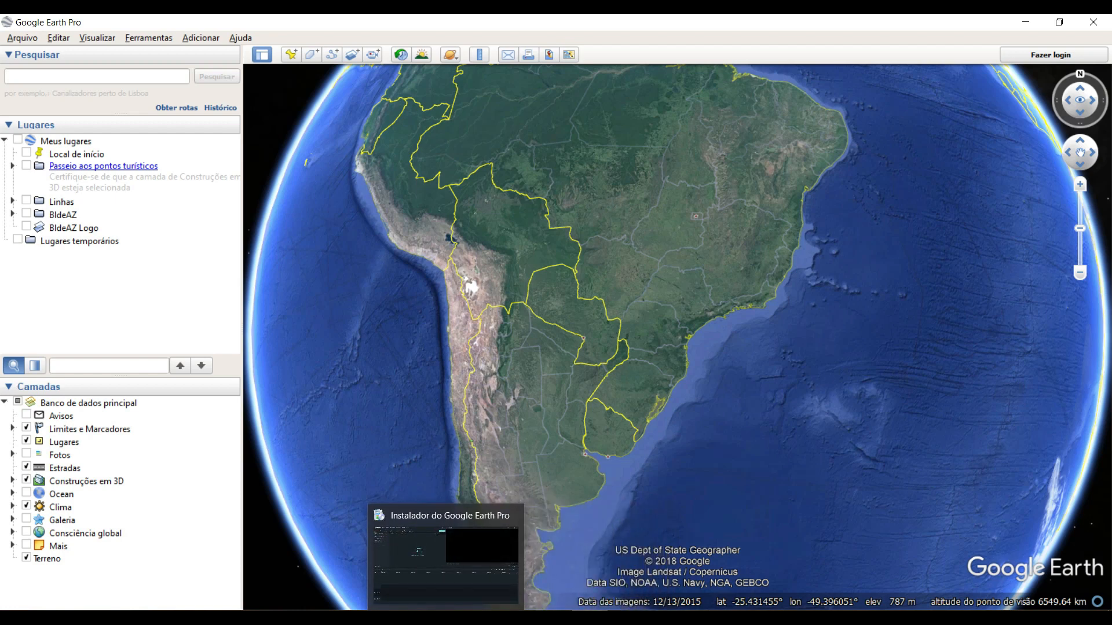
mouse_move(510, 619)
left_click(411, 618)
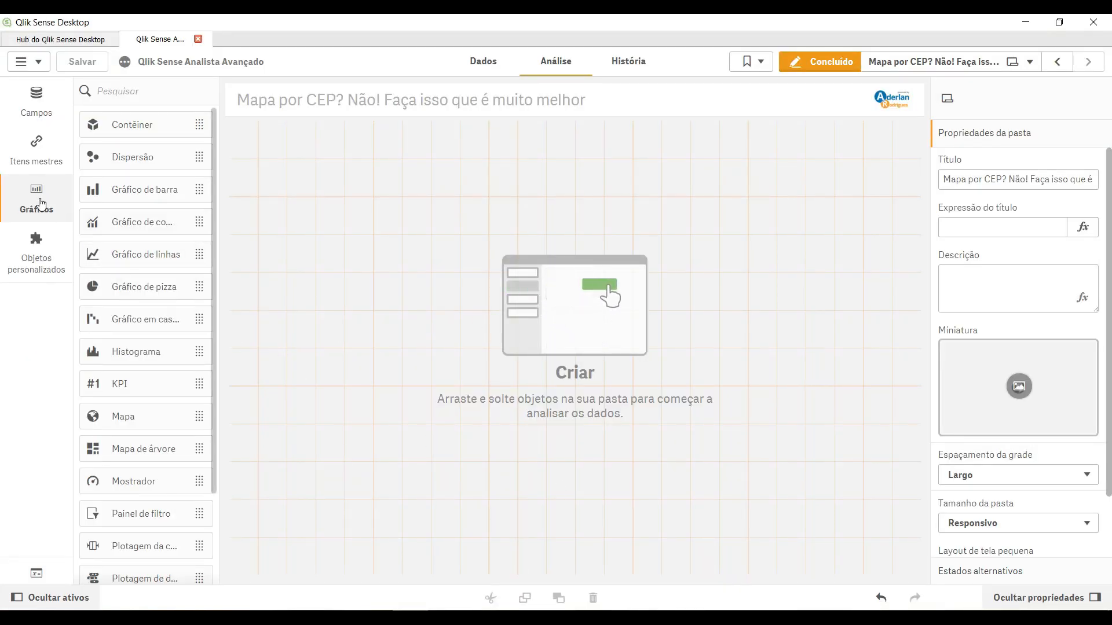
left_click(40, 202)
left_click(39, 203)
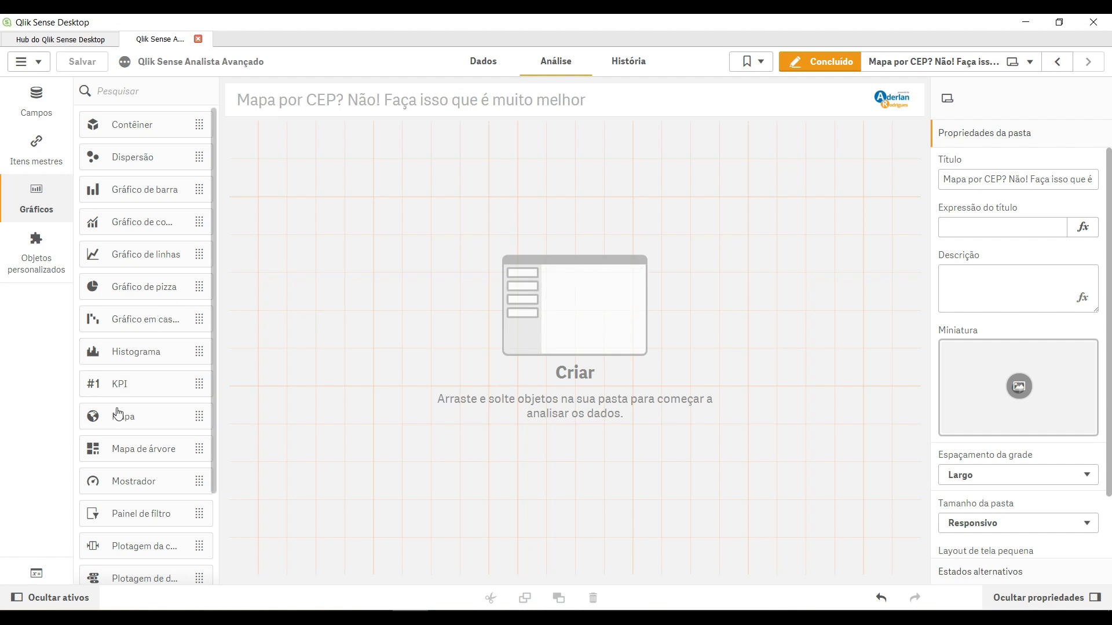
left_click_drag(206, 417, 460, 238)
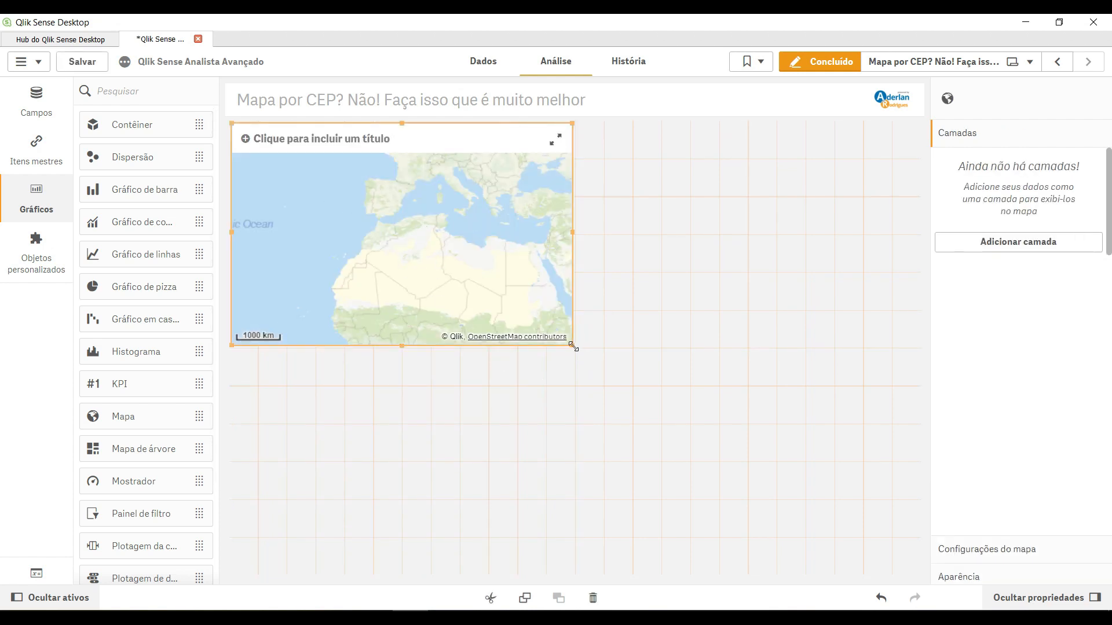
left_click_drag(572, 345, 920, 424)
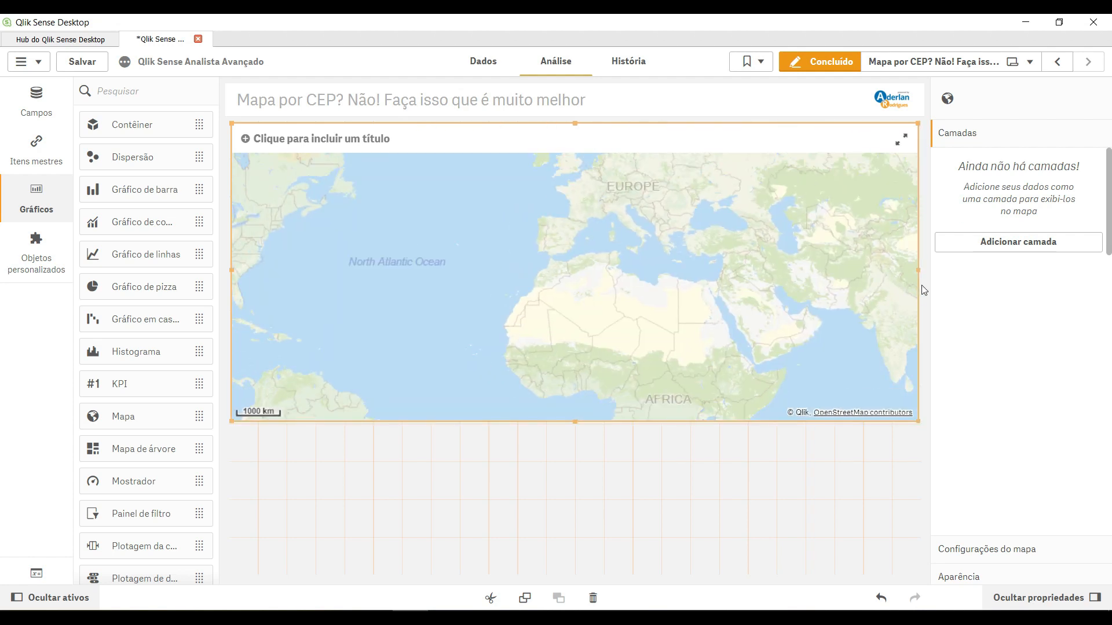
Step: Set the map's navigation option to Automático in its presentation settings
left_click(978, 578)
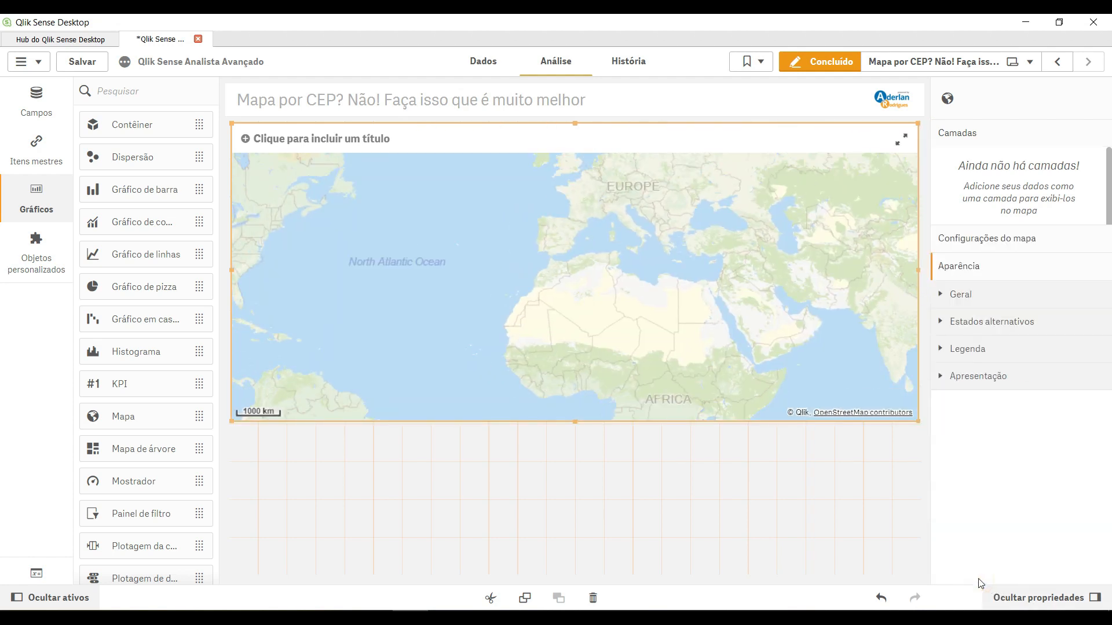
left_click(975, 302)
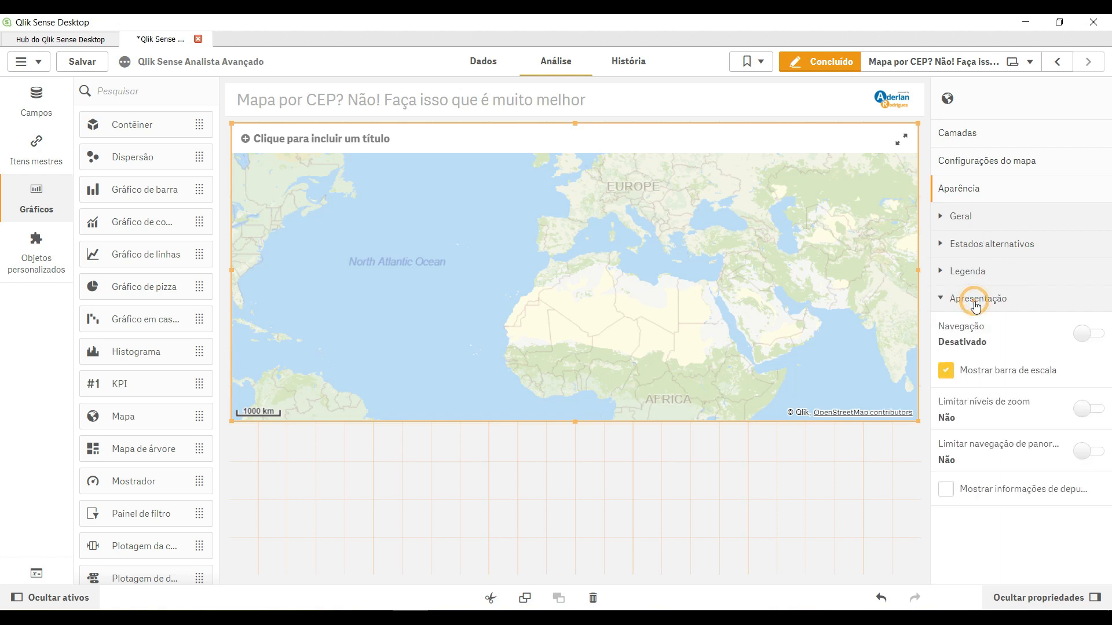
left_click(1082, 336)
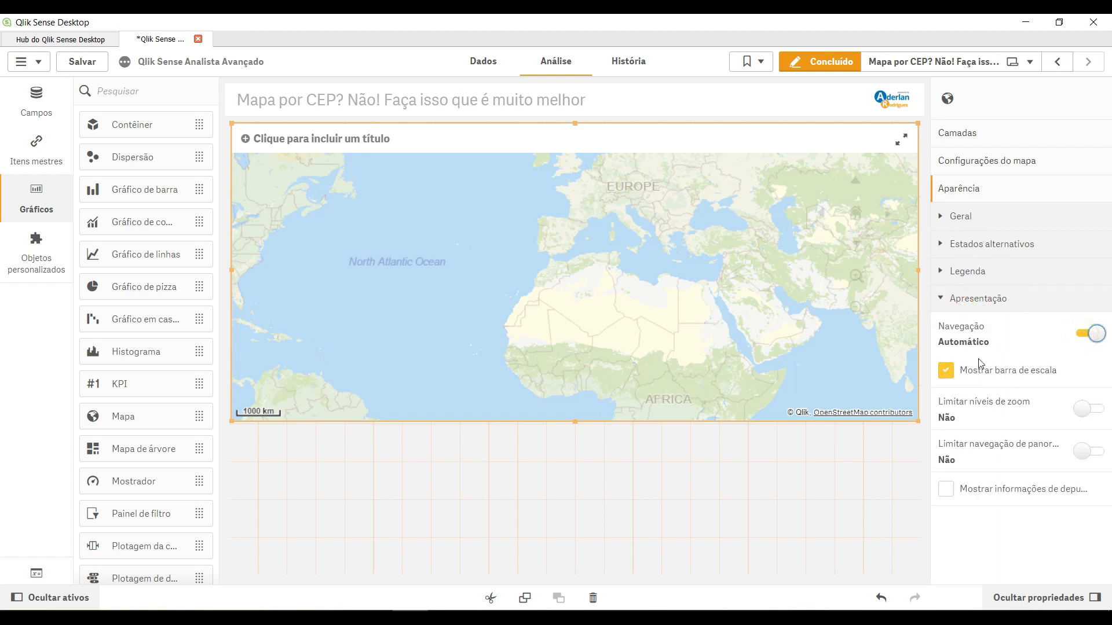
left_click(1089, 333)
left_click(1090, 334)
left_click(1087, 335)
left_click(1088, 334)
left_click(960, 308)
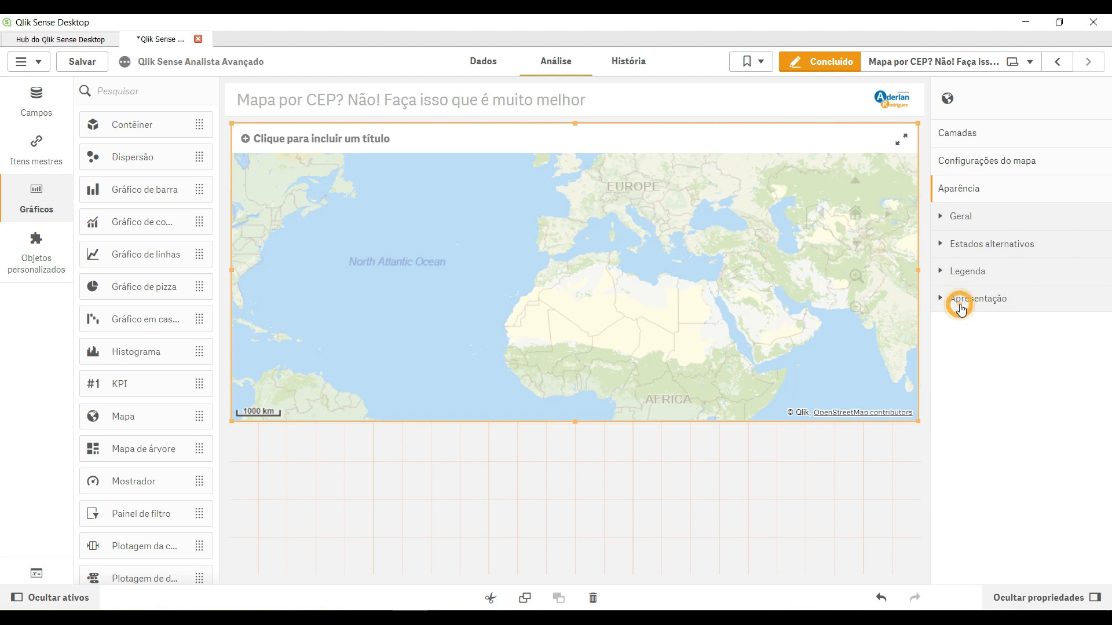
left_click(970, 222)
left_click(958, 221)
left_click(961, 223)
left_click(961, 217)
Step: Try the Pálido base map on the map chart, and return it to Padrão
left_click(971, 166)
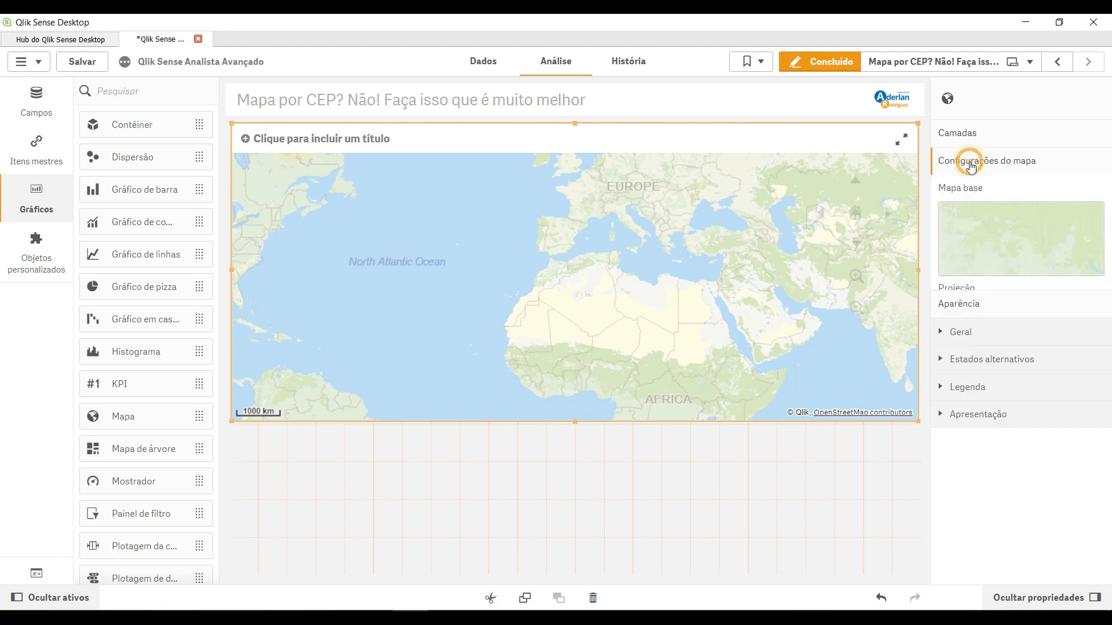
left_click(1002, 255)
left_click(1004, 264)
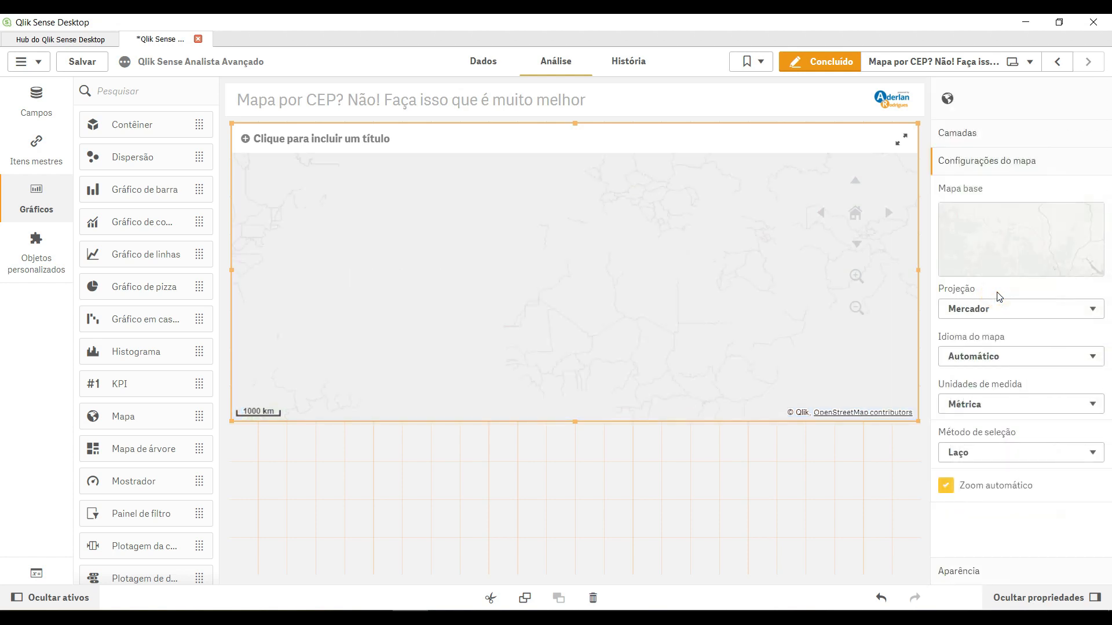
left_click(1008, 246)
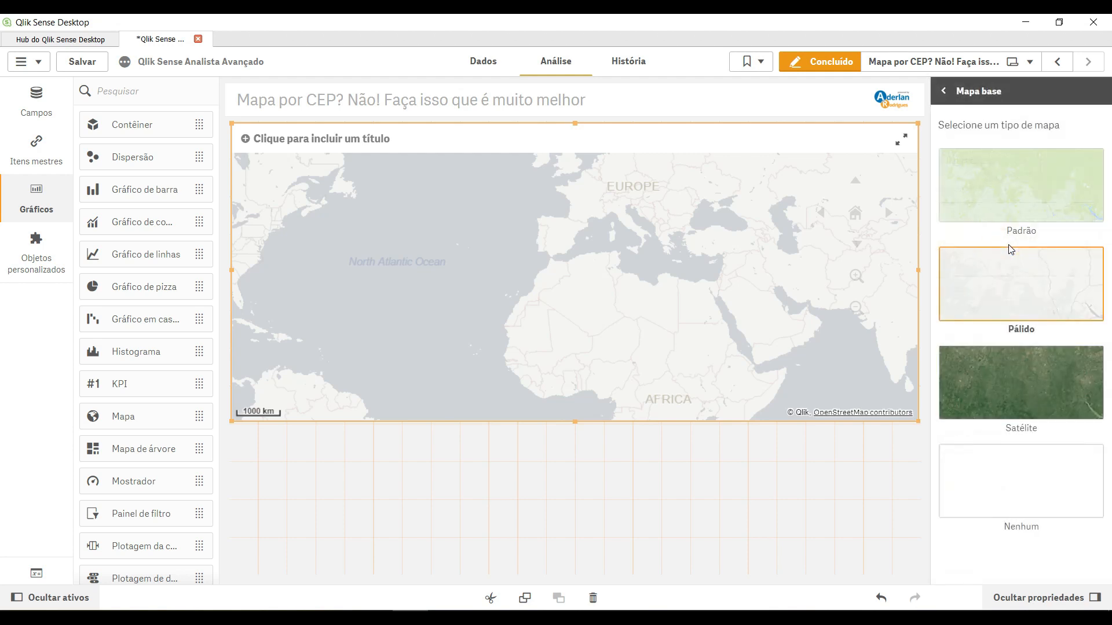
left_click(1008, 206)
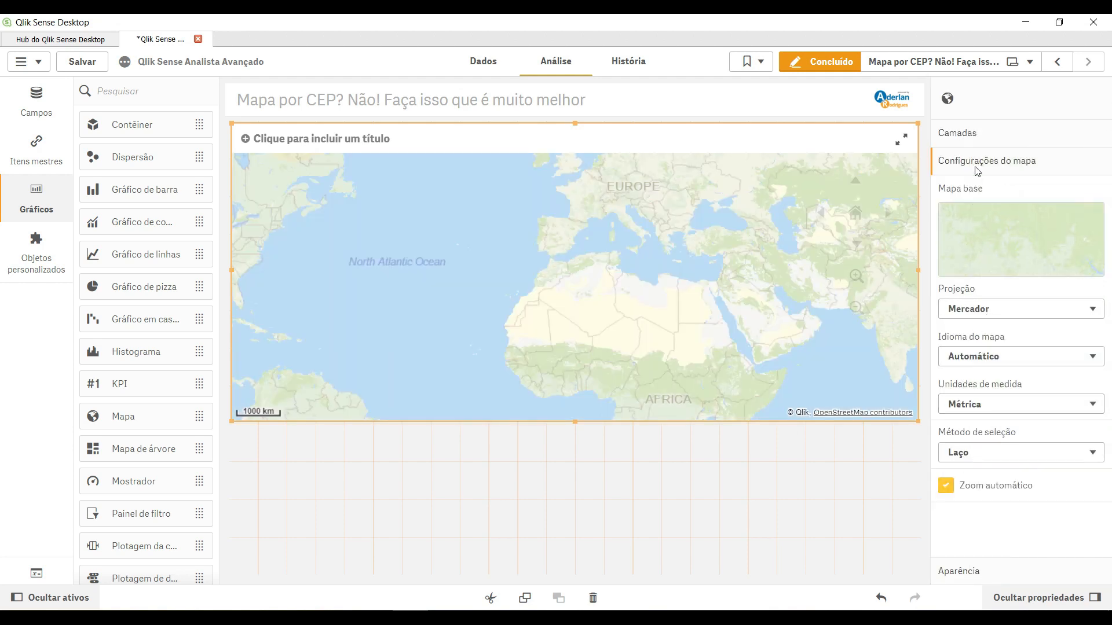
Step: Review the available layer types and add a point layer (Camada de ponto) to the map
left_click(970, 133)
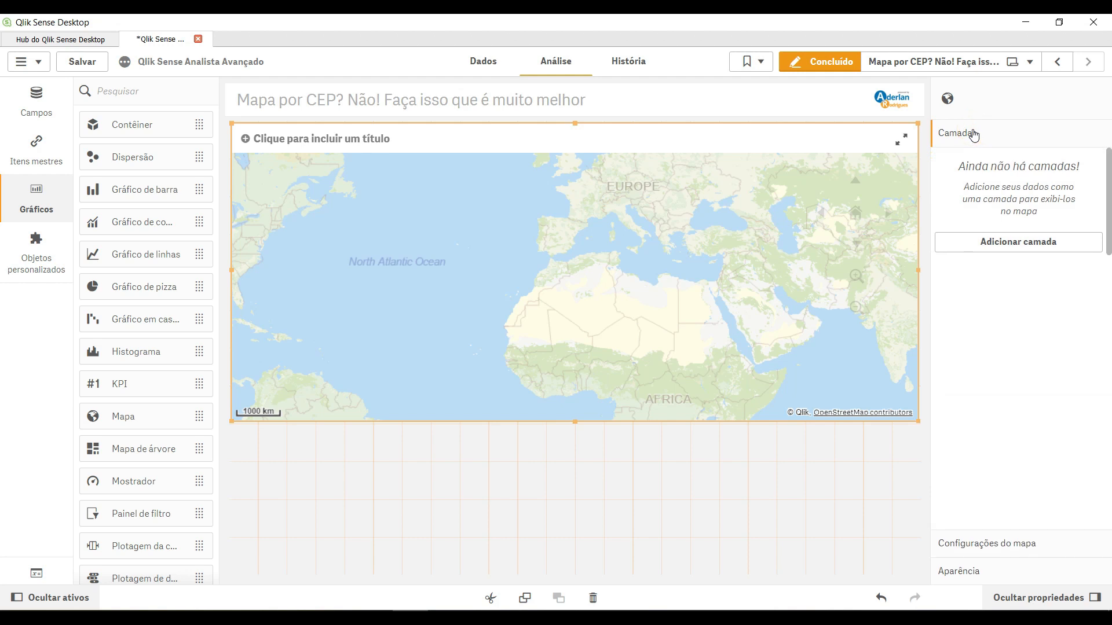
left_click(980, 247)
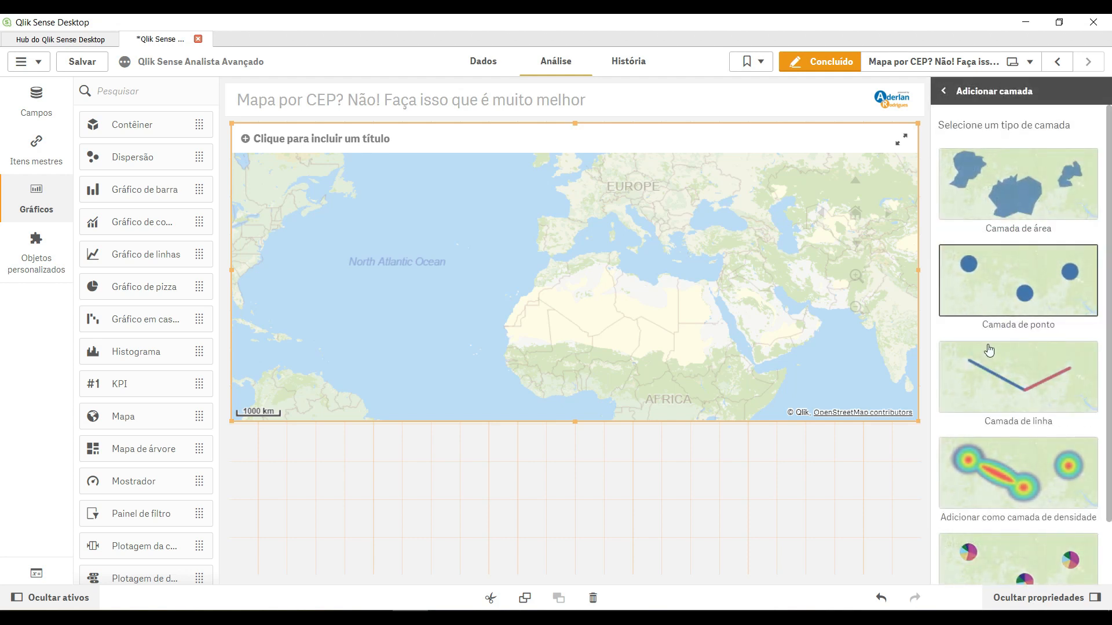
scroll(993, 530, "down", 2)
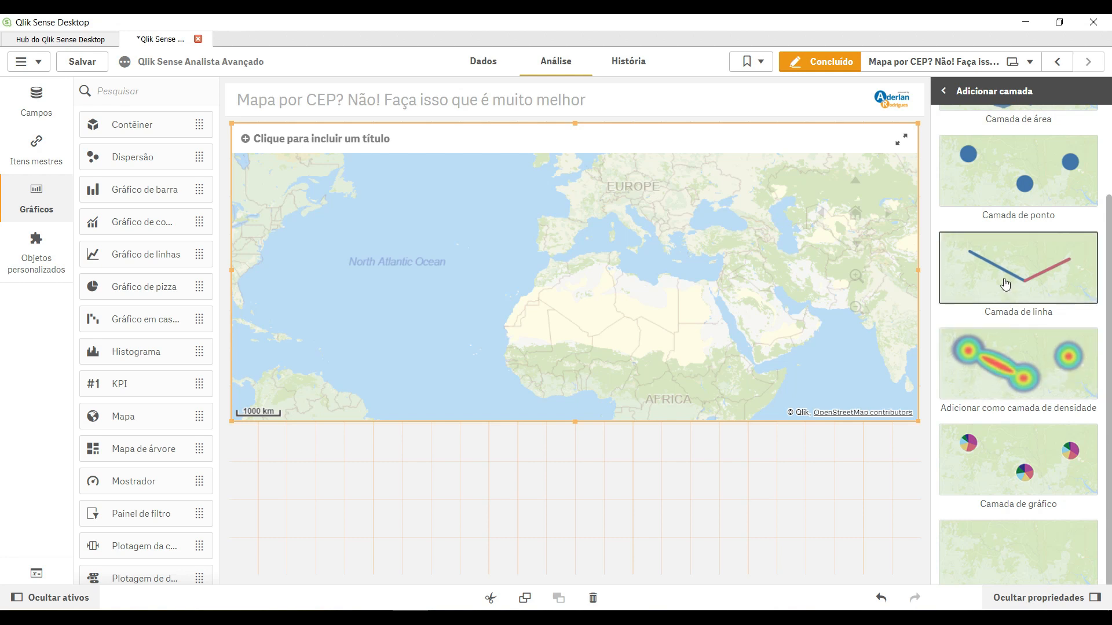
scroll(1011, 214, "up", 3)
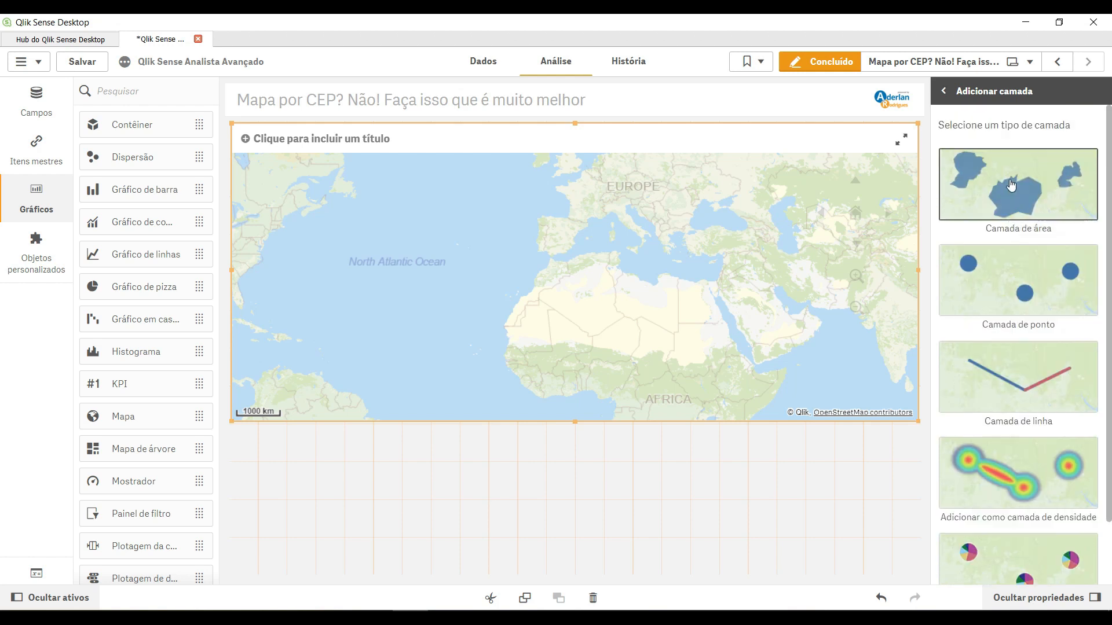
left_click(994, 300)
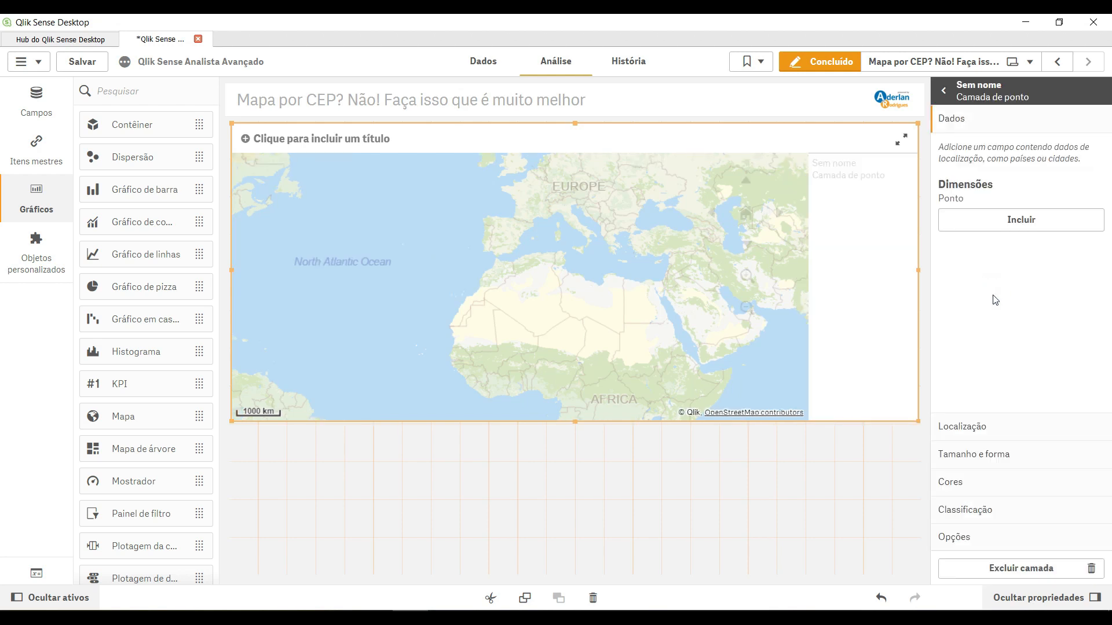
Step: Add the Cidade Cliente field as the point layer's dimension
left_click(1007, 220)
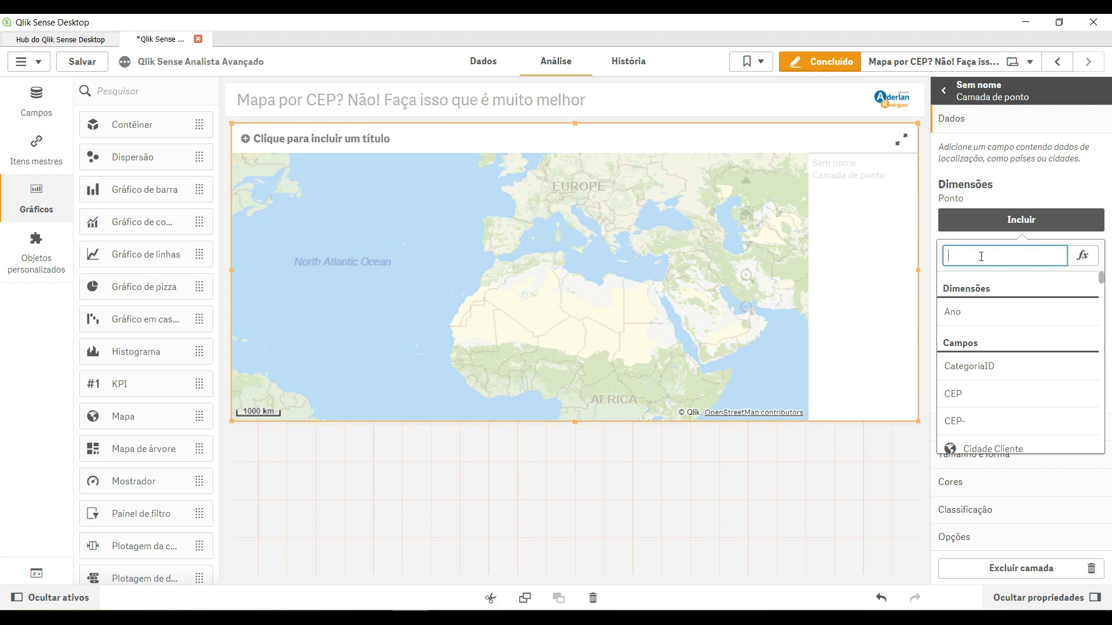
type("ci")
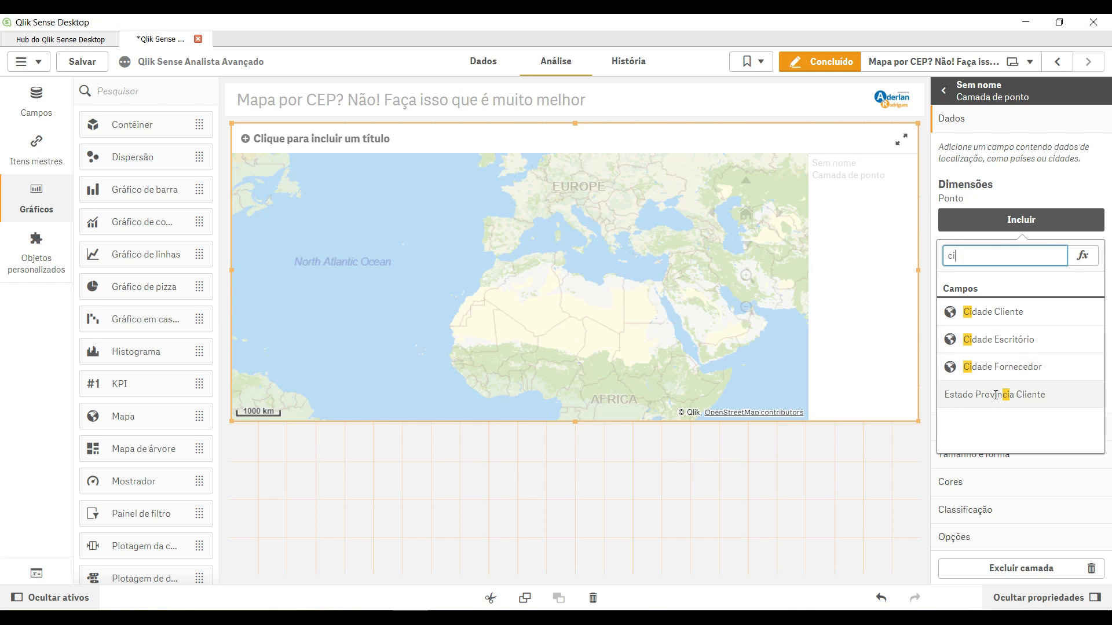
left_click(990, 311)
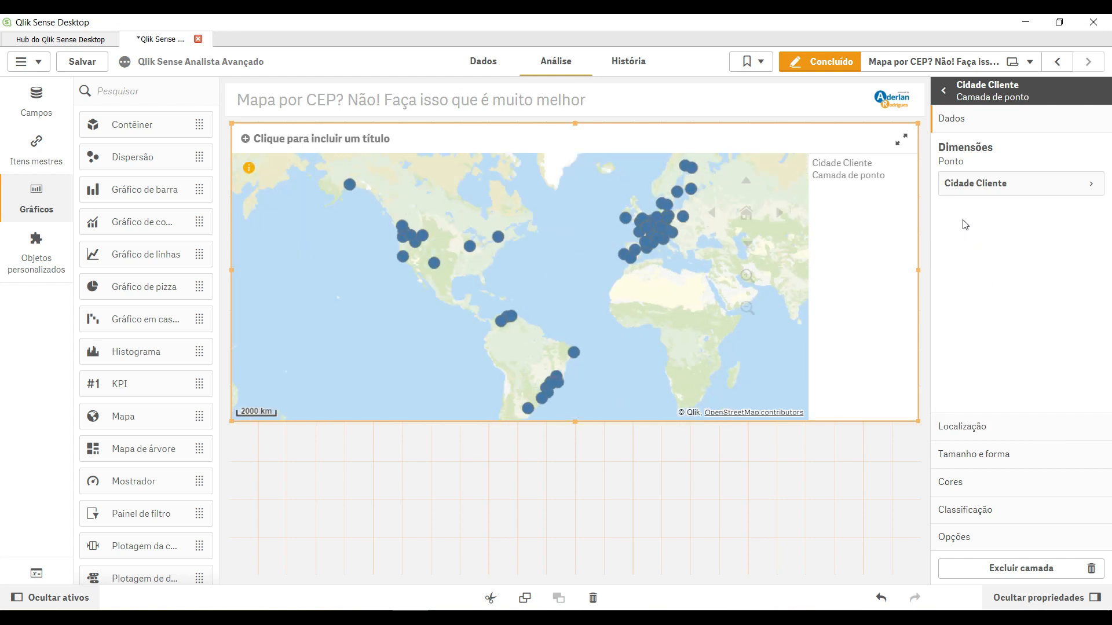
Step: Try the latitude and longitude fields option in the point layer's location settings, and turn it off again
left_click(967, 425)
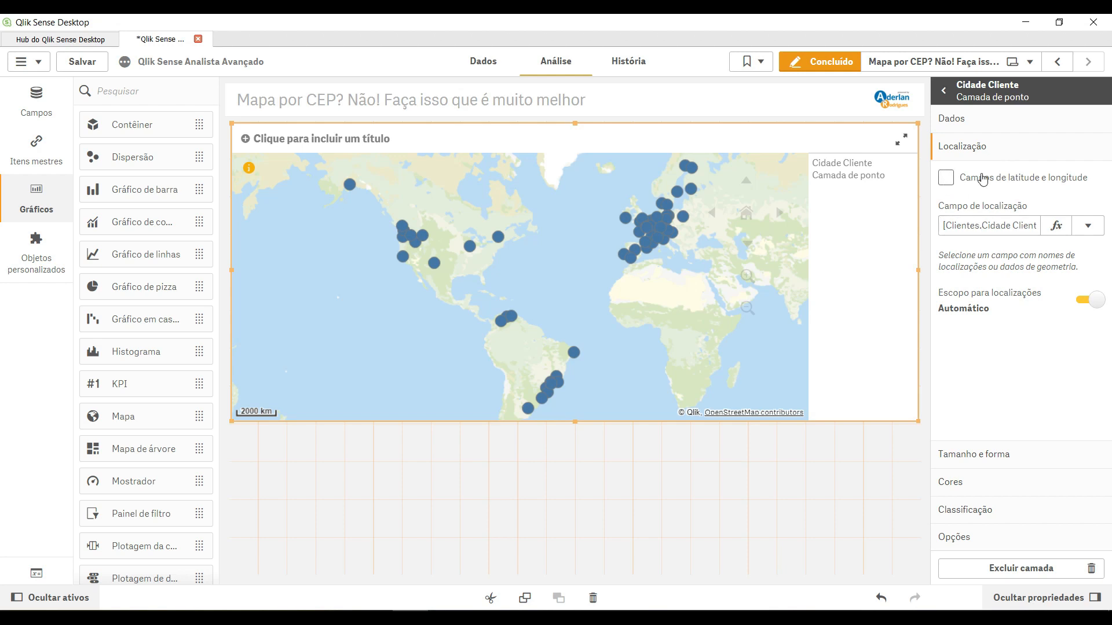
left_click(945, 178)
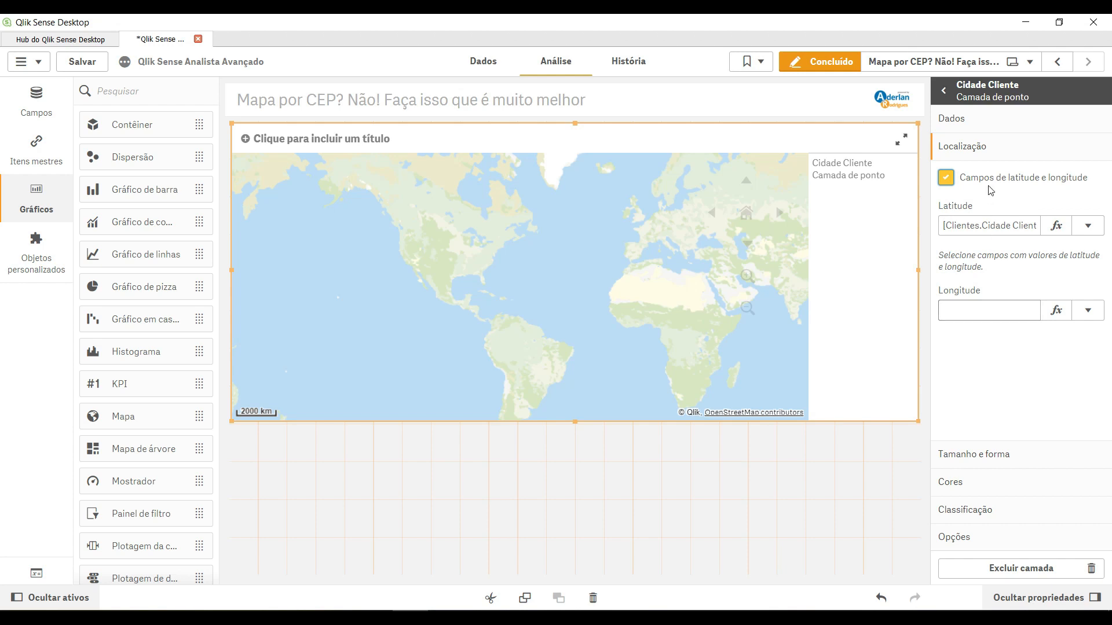
left_click(945, 178)
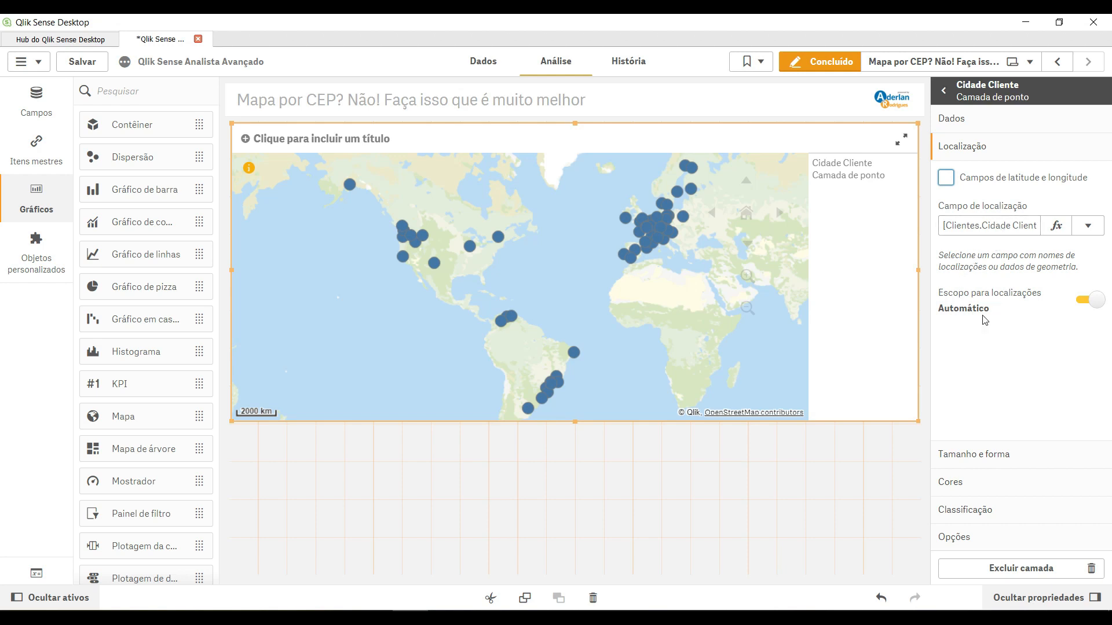
Step: Switch the layer's location scope to Personalizar, try the location types Continente and País, and set CEP/Código postal
left_click(1087, 300)
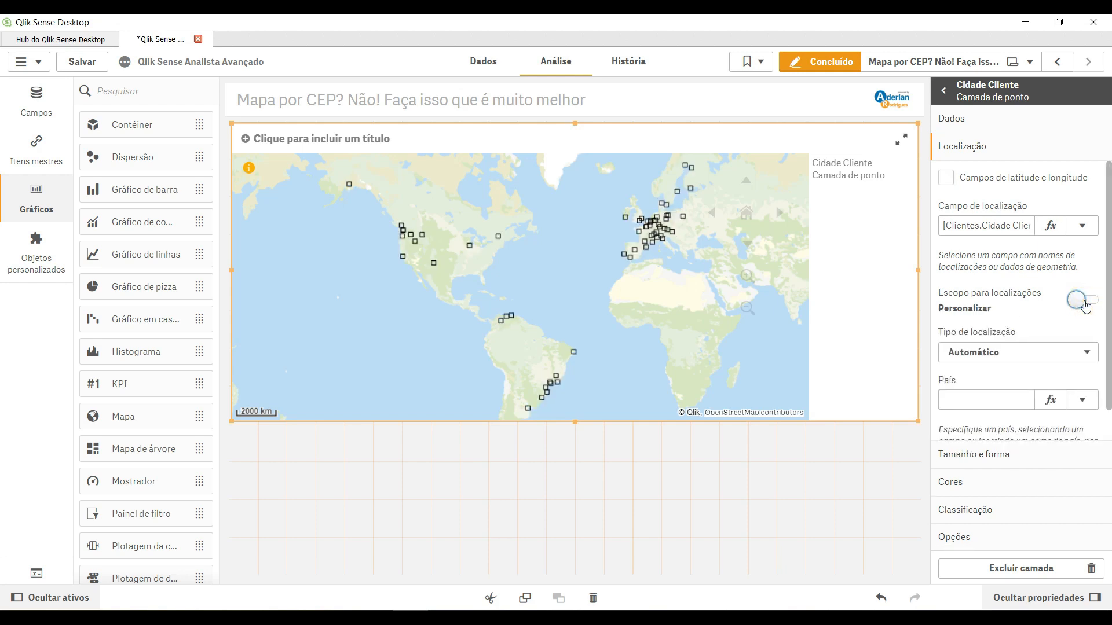
left_click(991, 354)
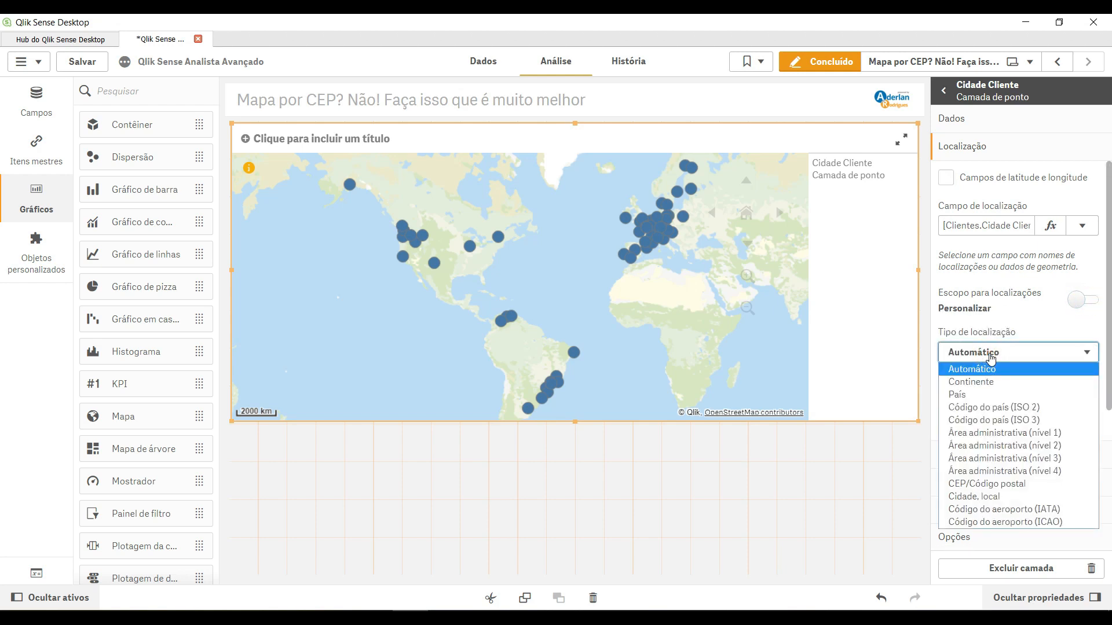
left_click(978, 382)
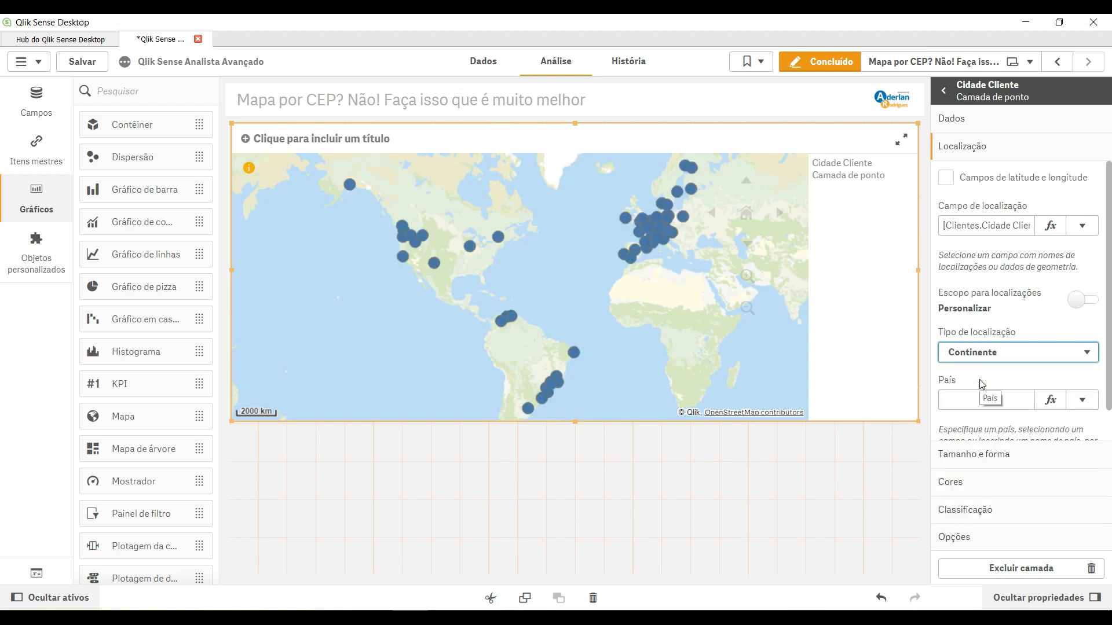
left_click(989, 354)
left_click(967, 393)
left_click(981, 352)
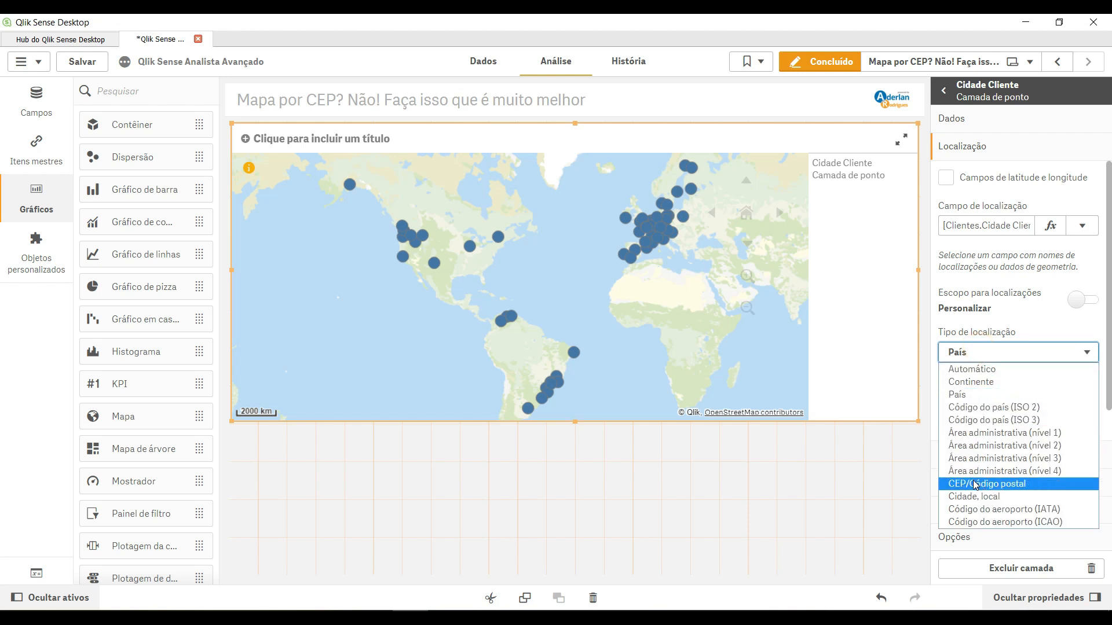
left_click(962, 489)
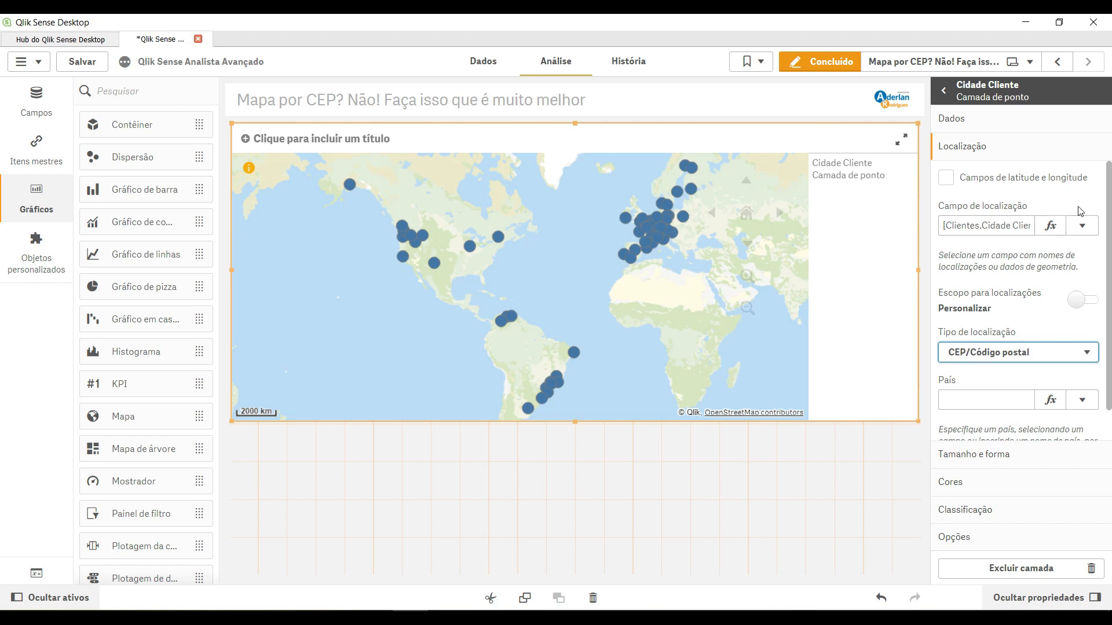
Step: Try CEP- as the point layer's location field, and read the map's data notice and the layer's dimension
left_click(1081, 225)
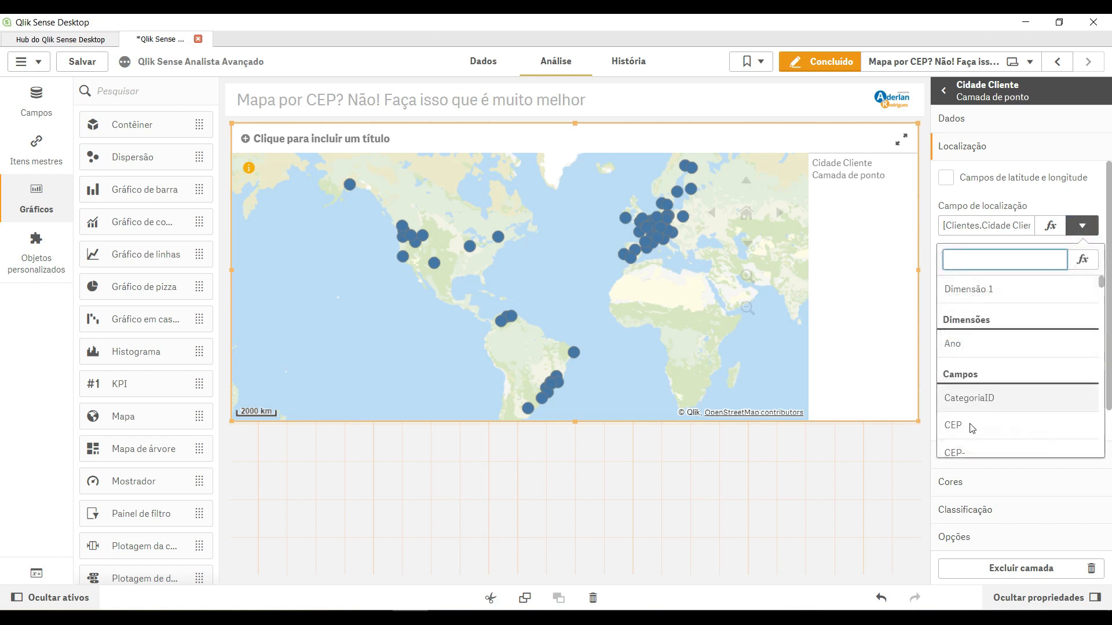
left_click(964, 449)
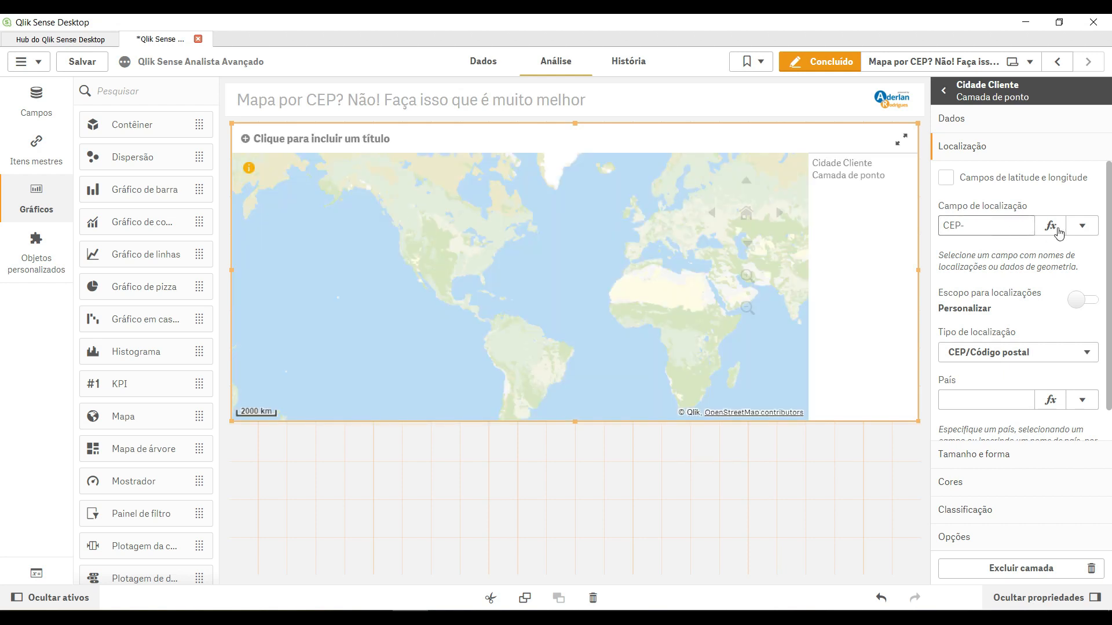
left_click(1081, 225)
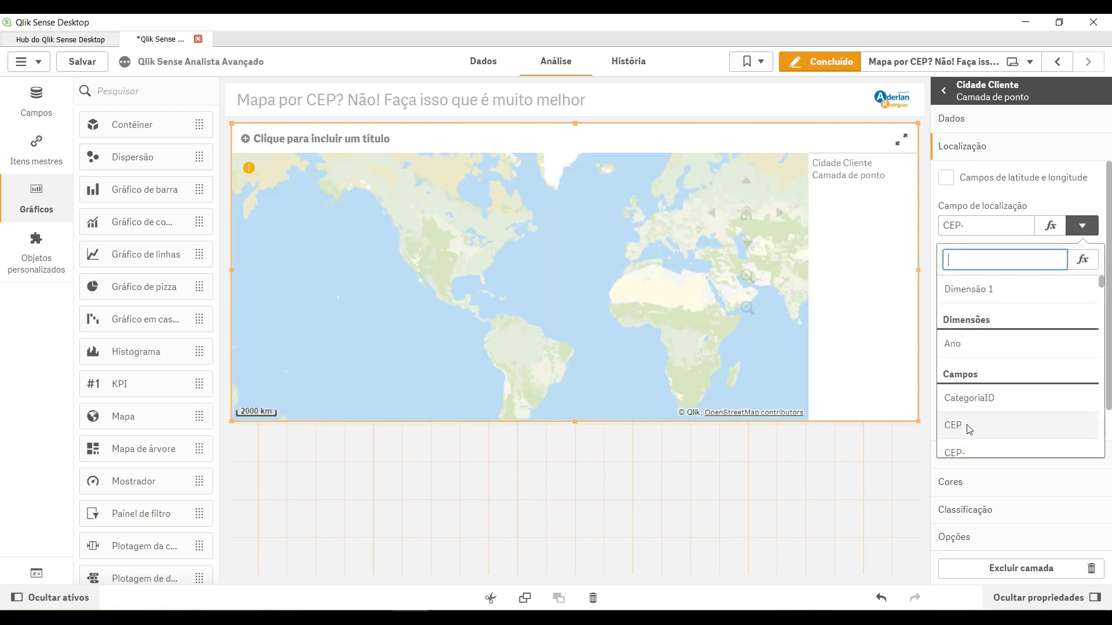
left_click(248, 169)
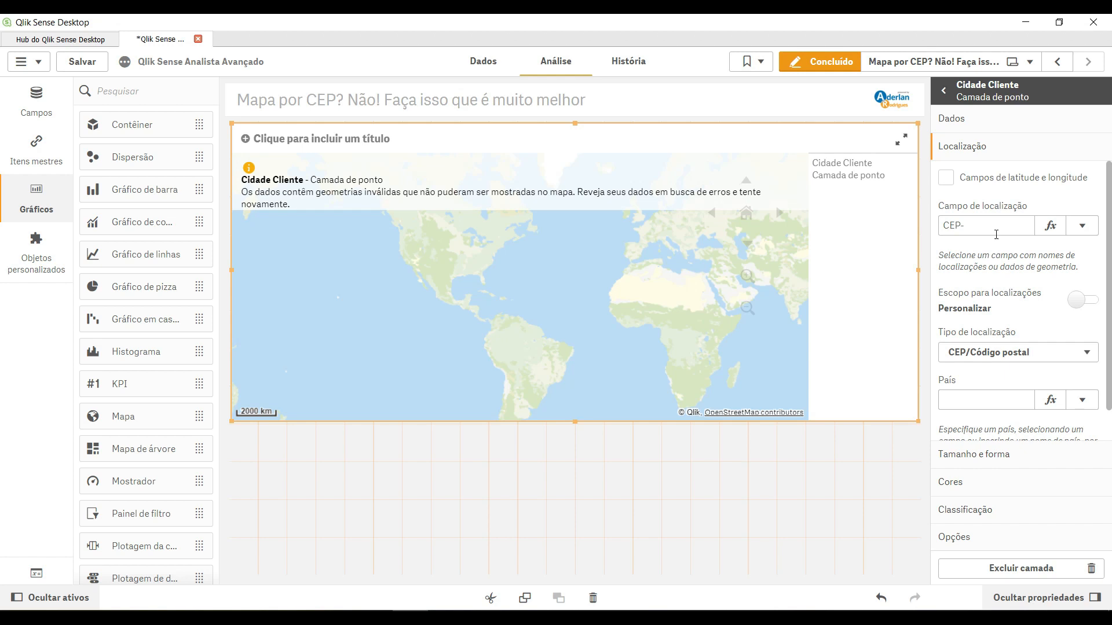
left_click(971, 118)
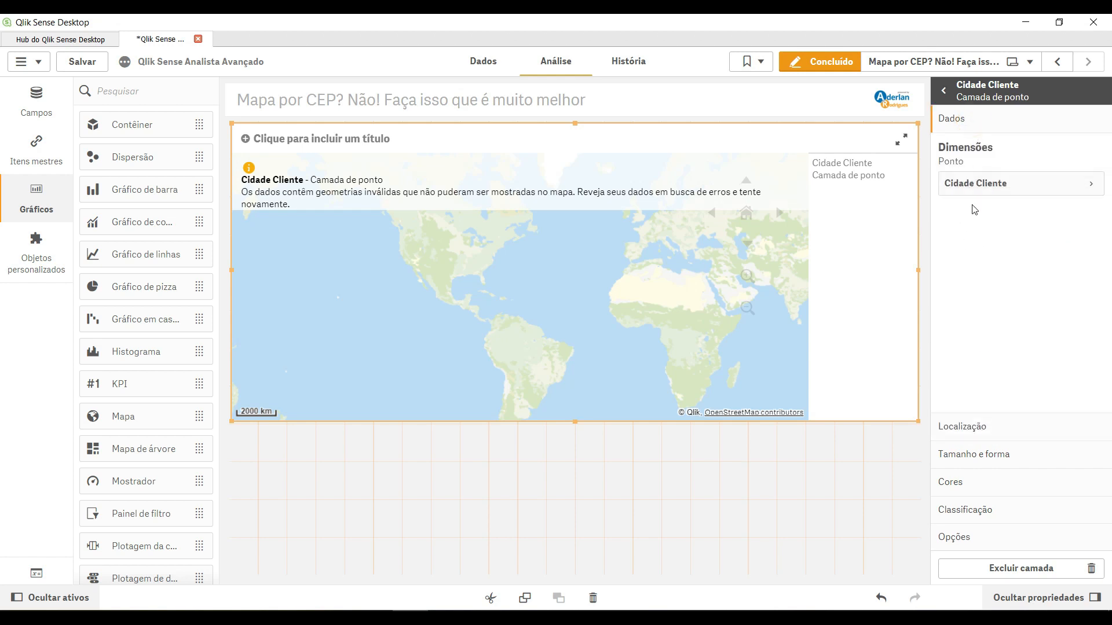
left_click(979, 427)
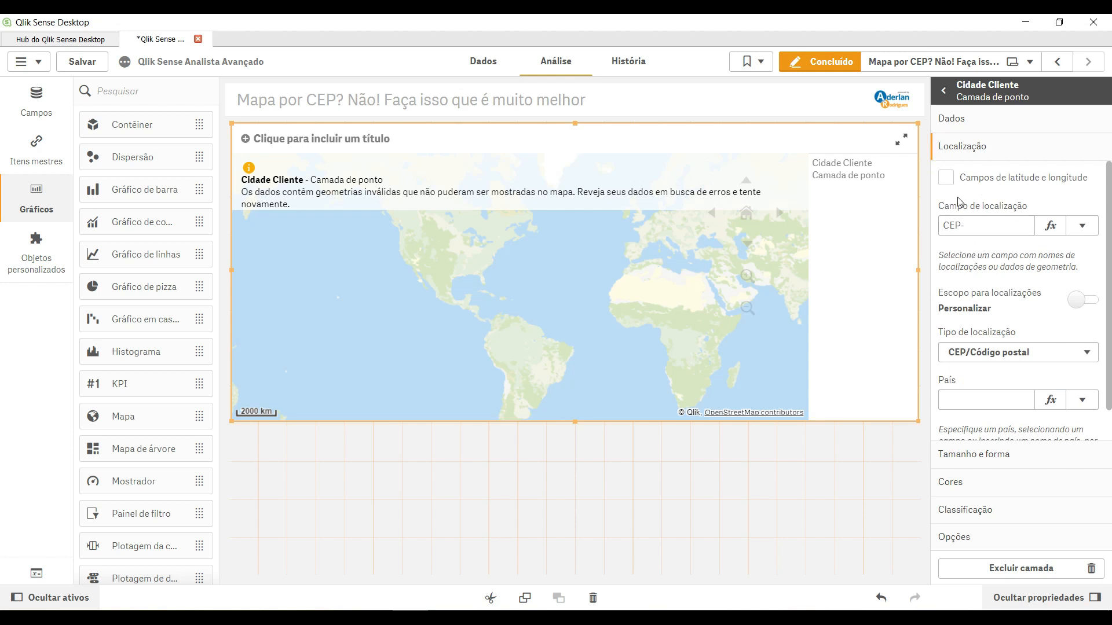
Step: Set the point layer's location field to Cidade Cliente and its location type to Automático
left_click(1081, 225)
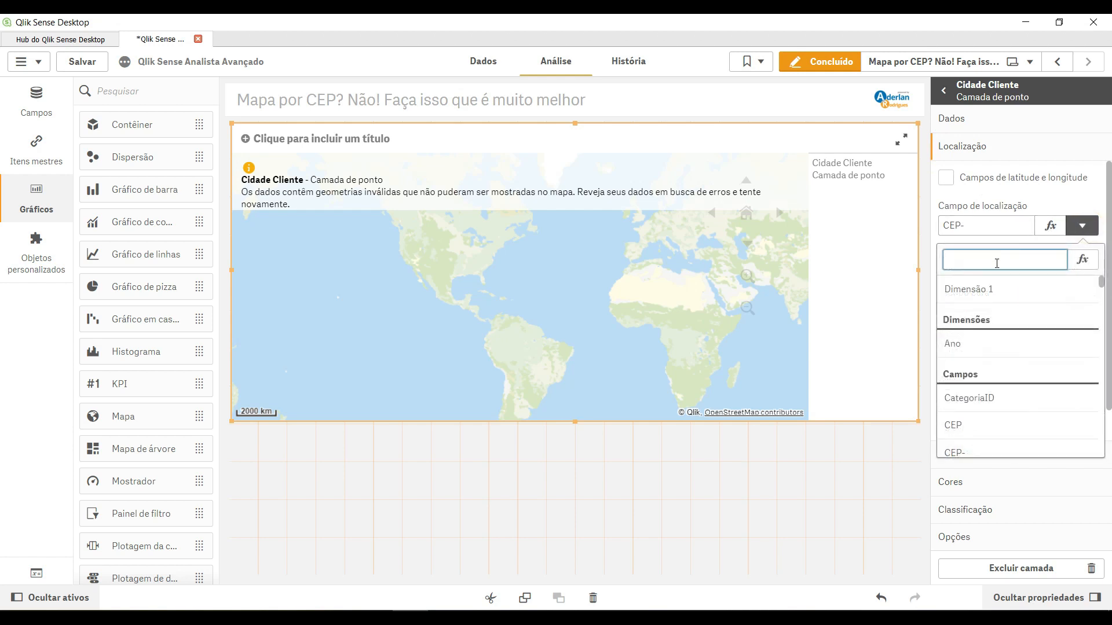
type("ci")
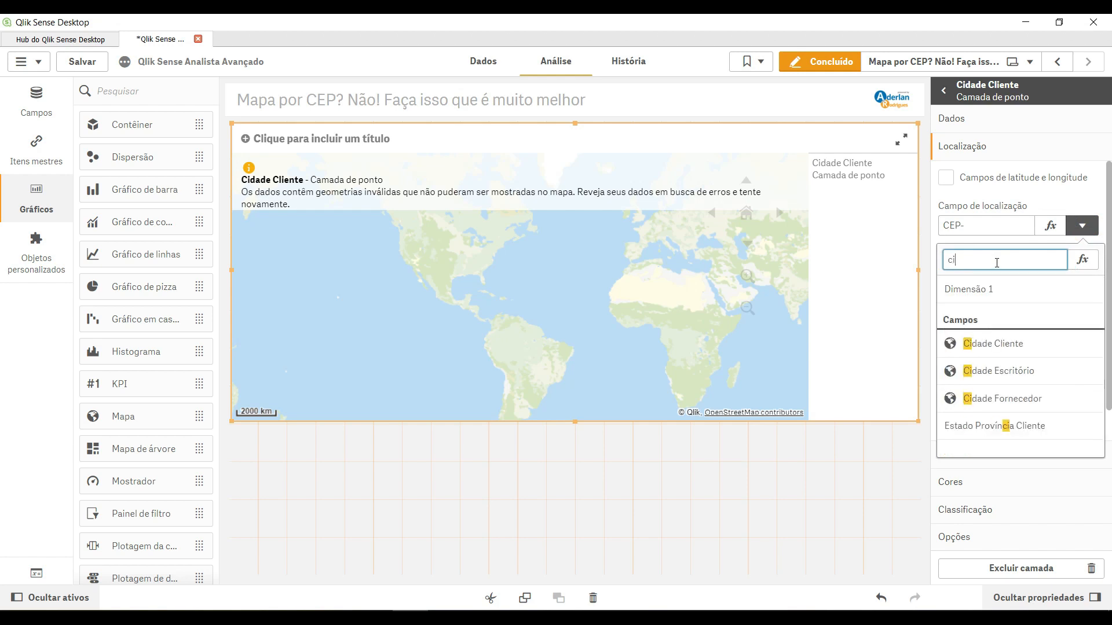
left_click(975, 348)
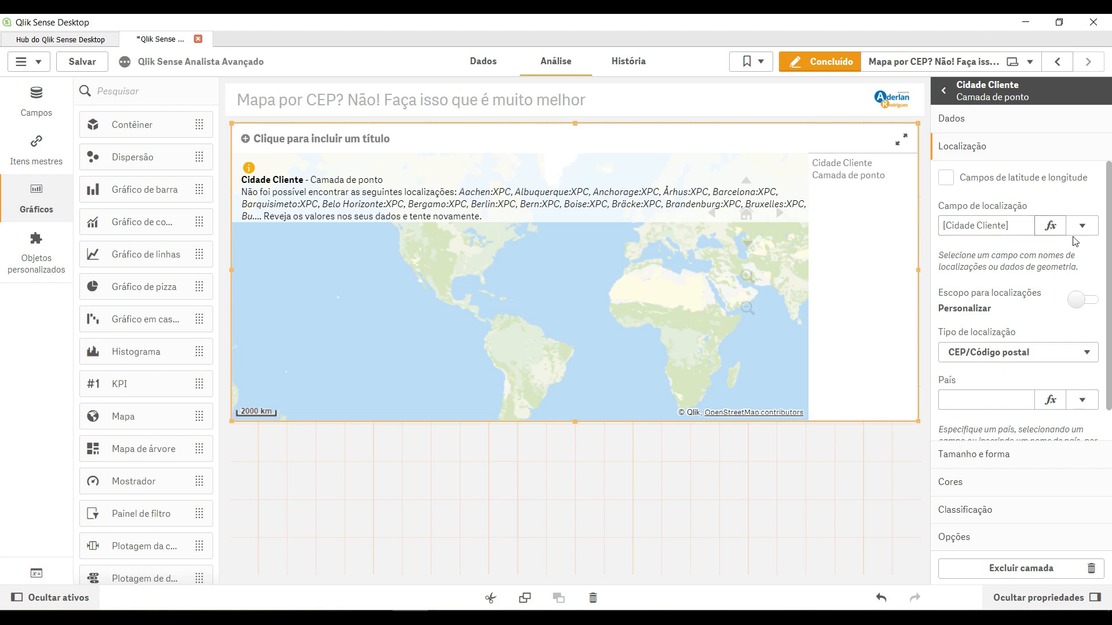
left_click(1033, 354)
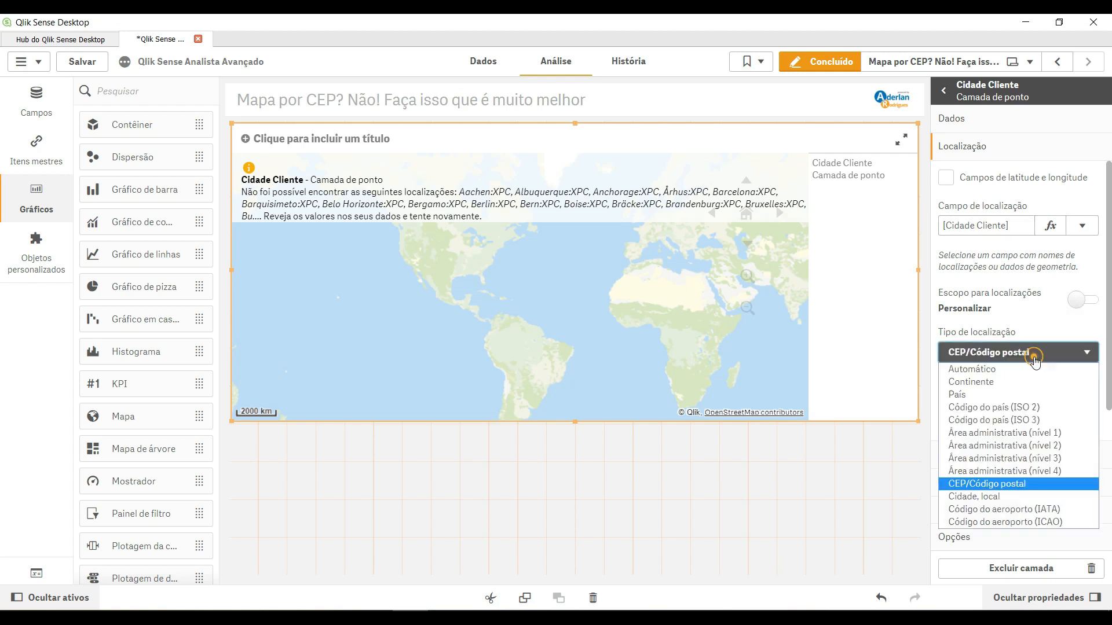
left_click(991, 369)
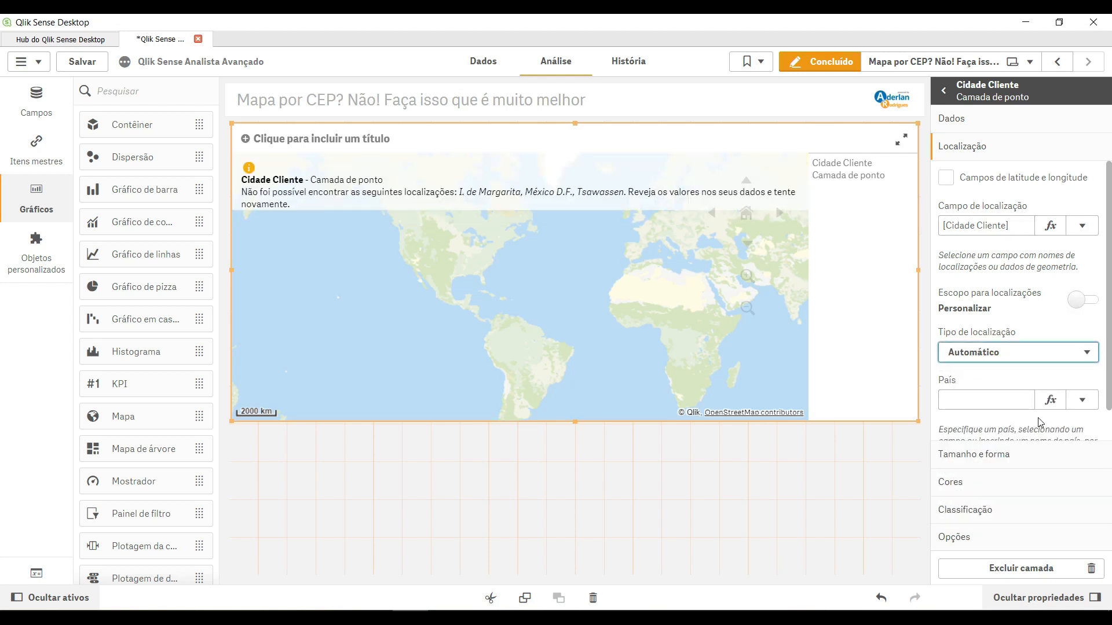
Step: Set the country of the point layer's location scope to the País Cliente field
left_click(1082, 400)
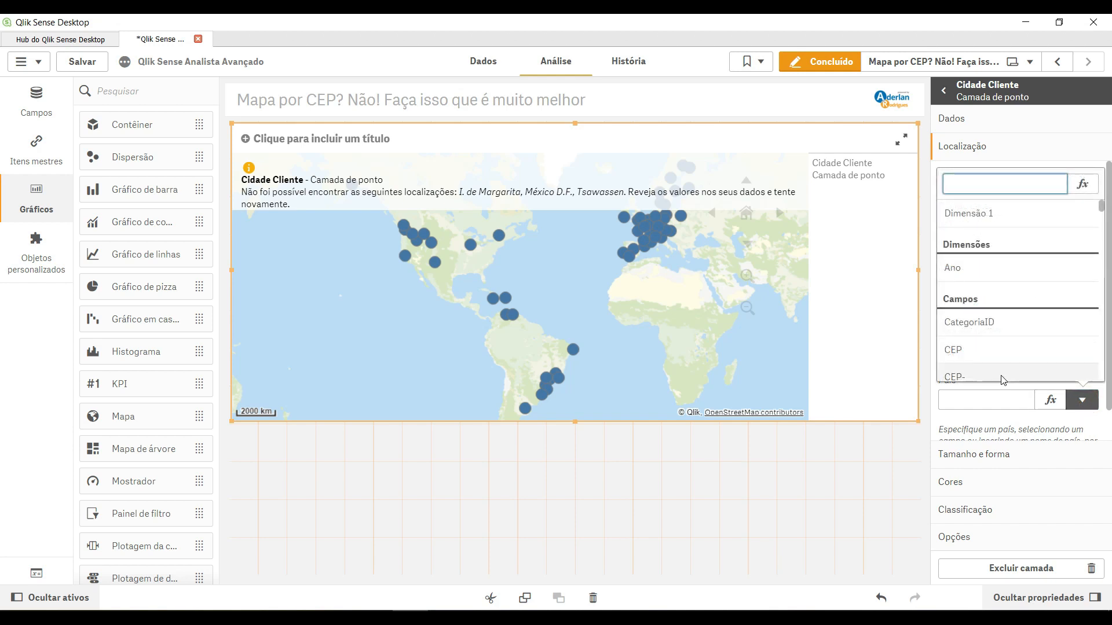
type("pai")
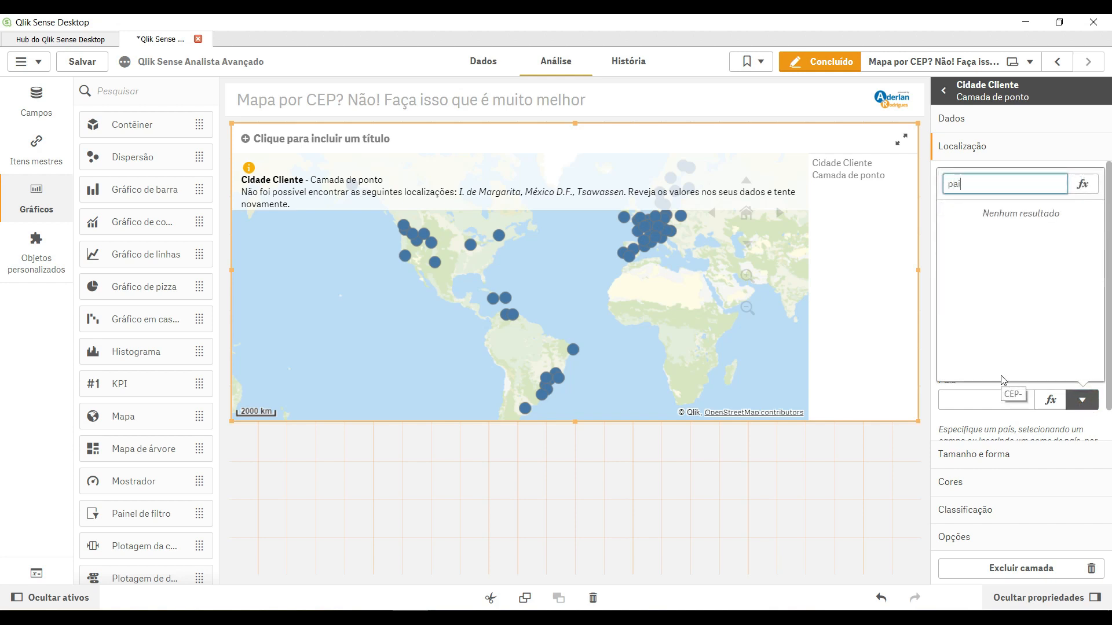
left_click(986, 241)
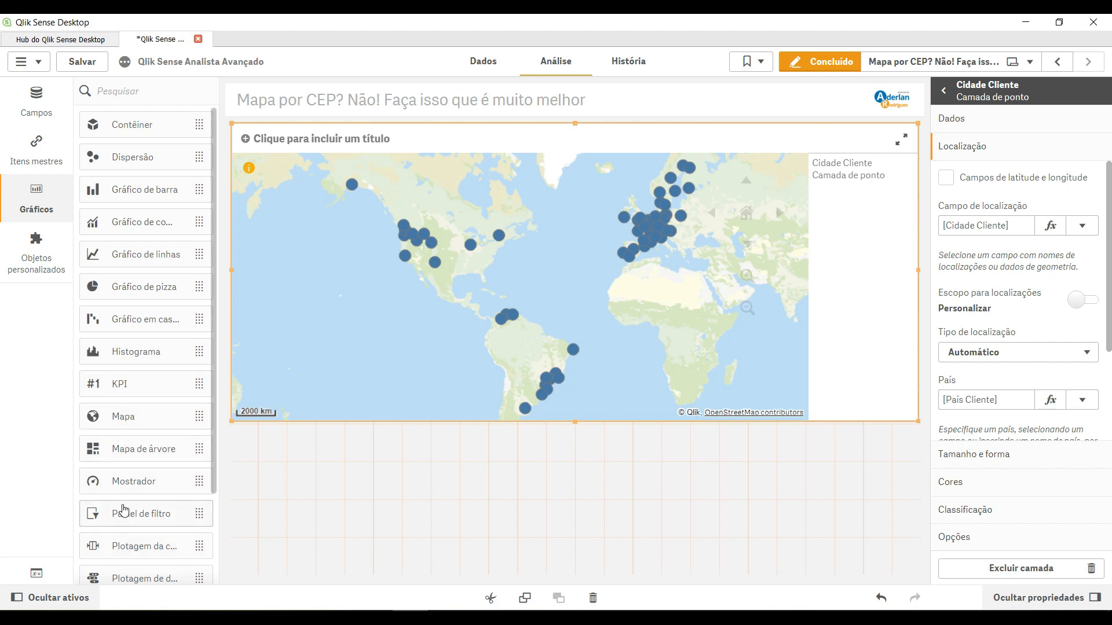
Step: Add a table (Tabela) below the map with Cidade Cliente as its dimension
scroll(153, 445, "down", 3)
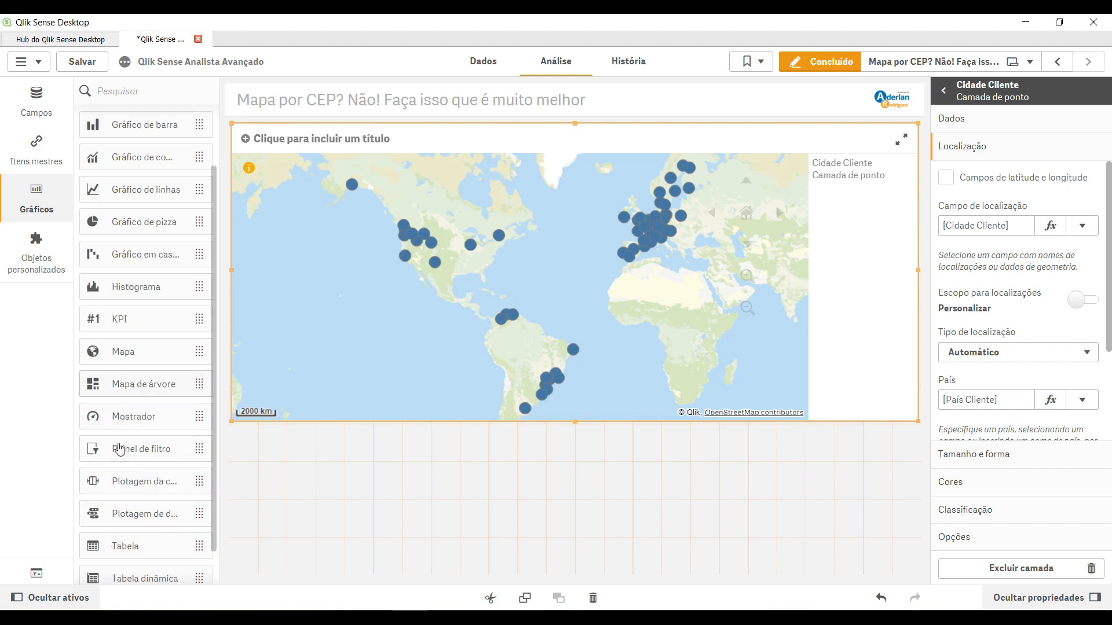
left_click_drag(125, 495, 510, 529)
left_click(417, 520)
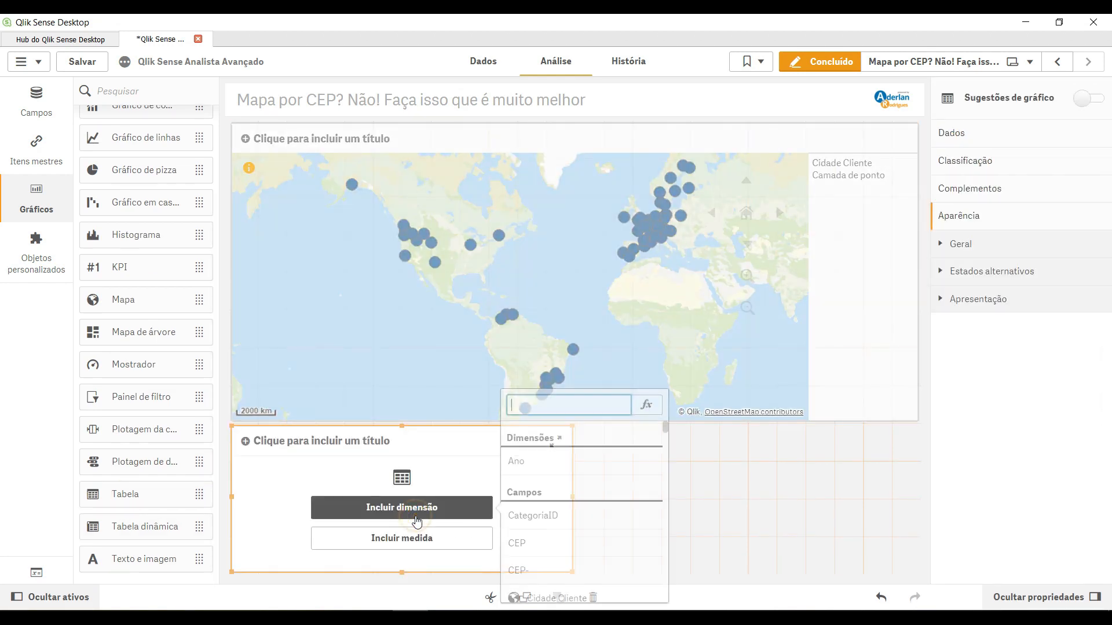
type("ci")
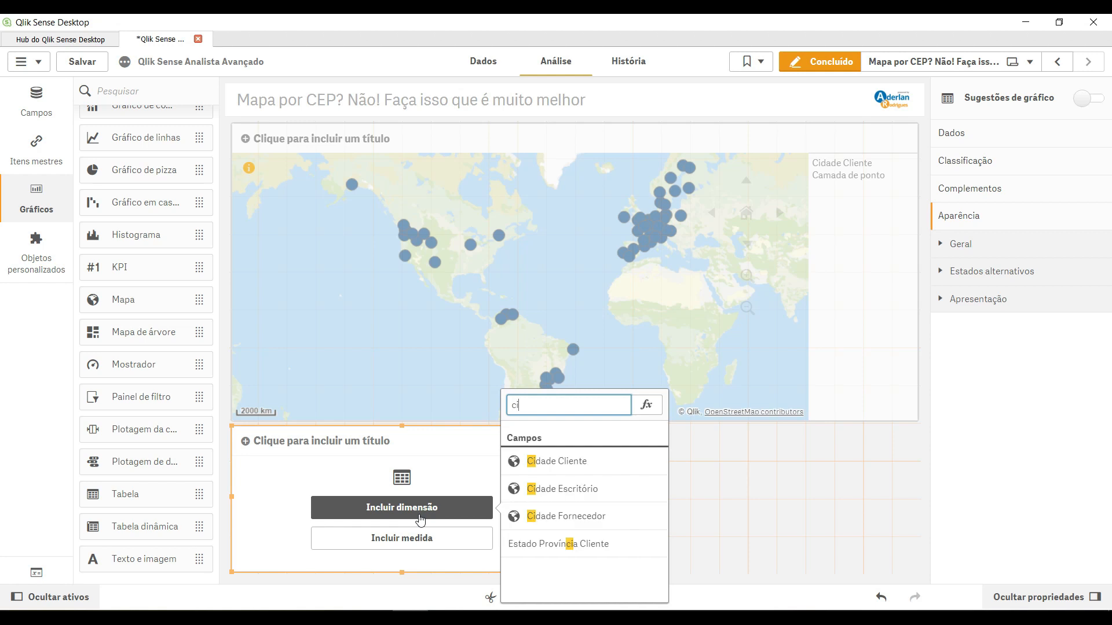
left_click(560, 460)
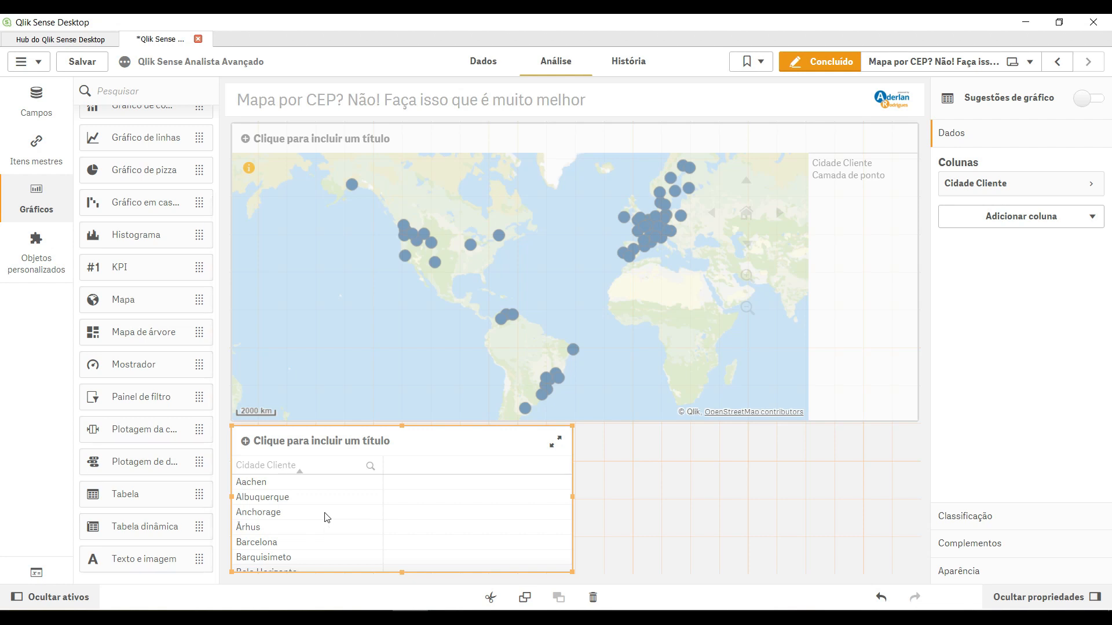
Step: Finish editing the sheet, browse the Cidade Cliente table, select Graz in it and check the city's point on the map
left_click(832, 61)
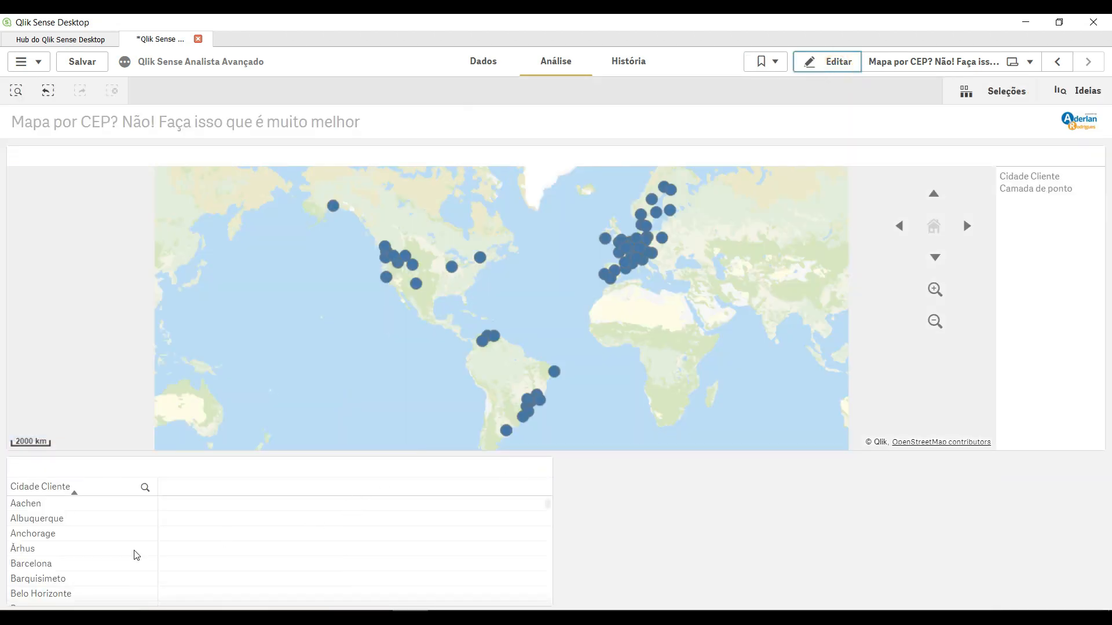
scroll(56, 549, "down", 10)
scroll(56, 549, "down", 5)
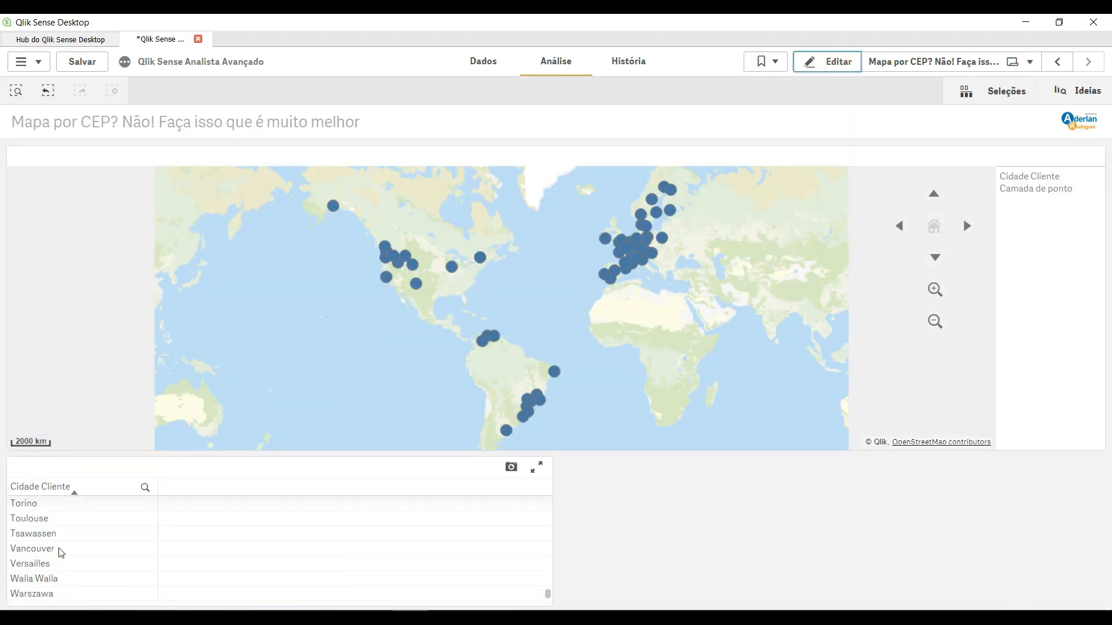
scroll(64, 553, "up", 7)
scroll(65, 554, "up", 9)
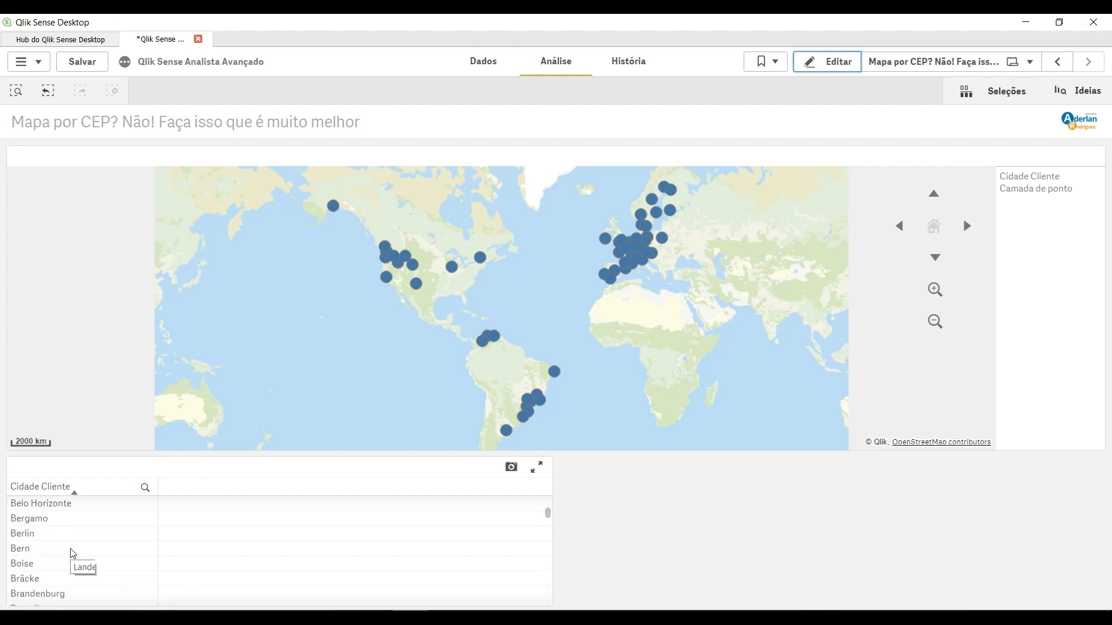
scroll(74, 554, "down", 5)
right_click(72, 550)
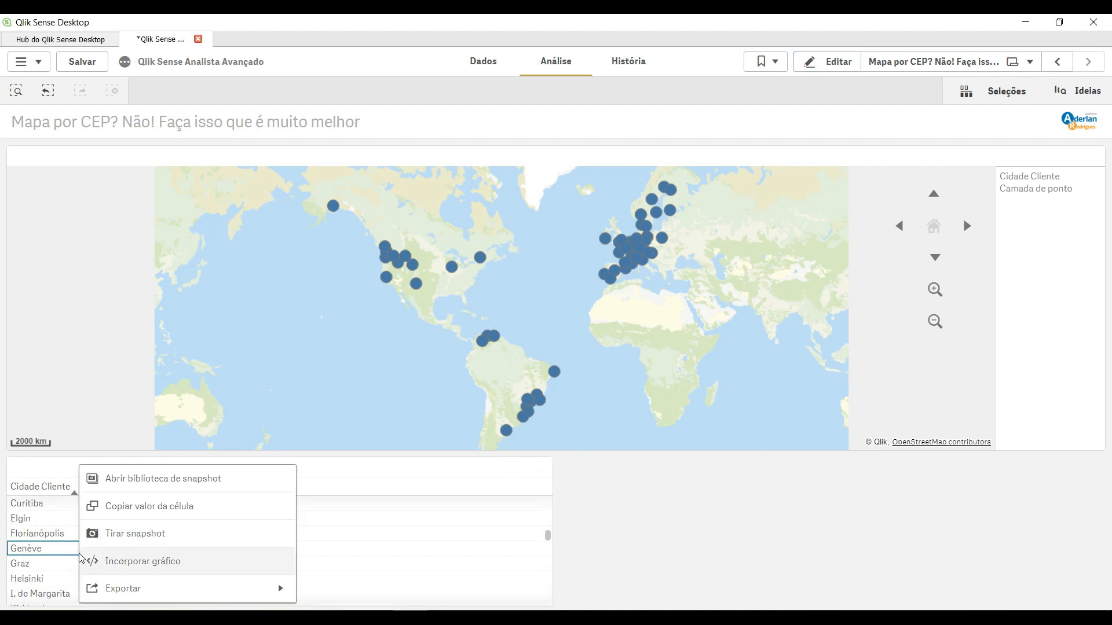
left_click(35, 573)
left_click(35, 564)
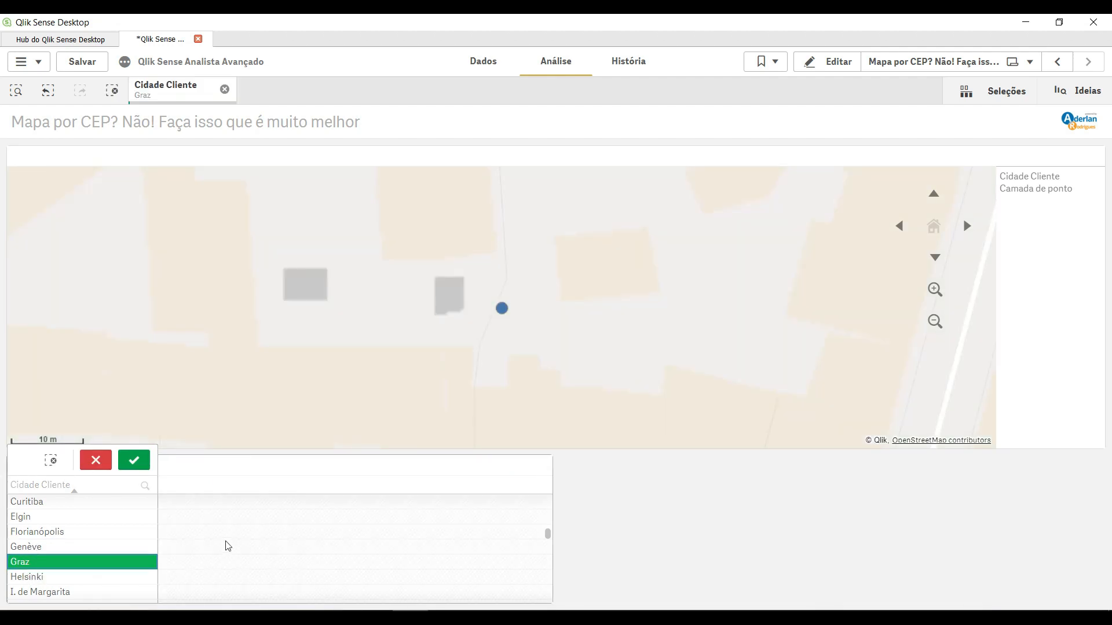
mouse_move(503, 313)
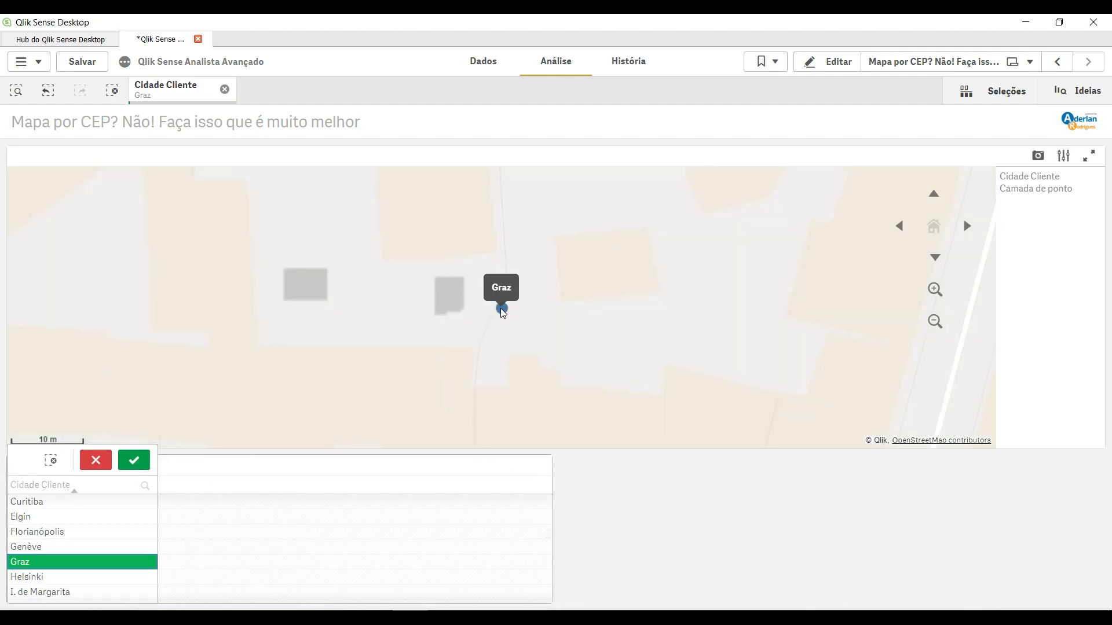
Step: Select Helsinki, I. de Margarita and Curitiba in the Cidade Cliente table to check their map points, and clear all selections
left_click(41, 578)
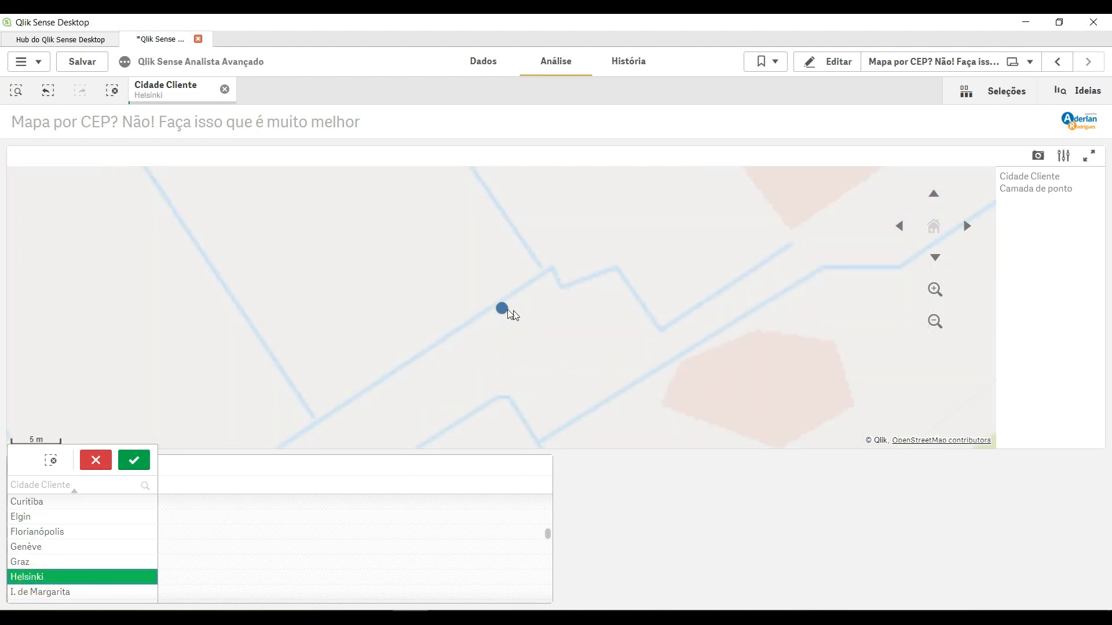
mouse_move(501, 314)
left_click(64, 594)
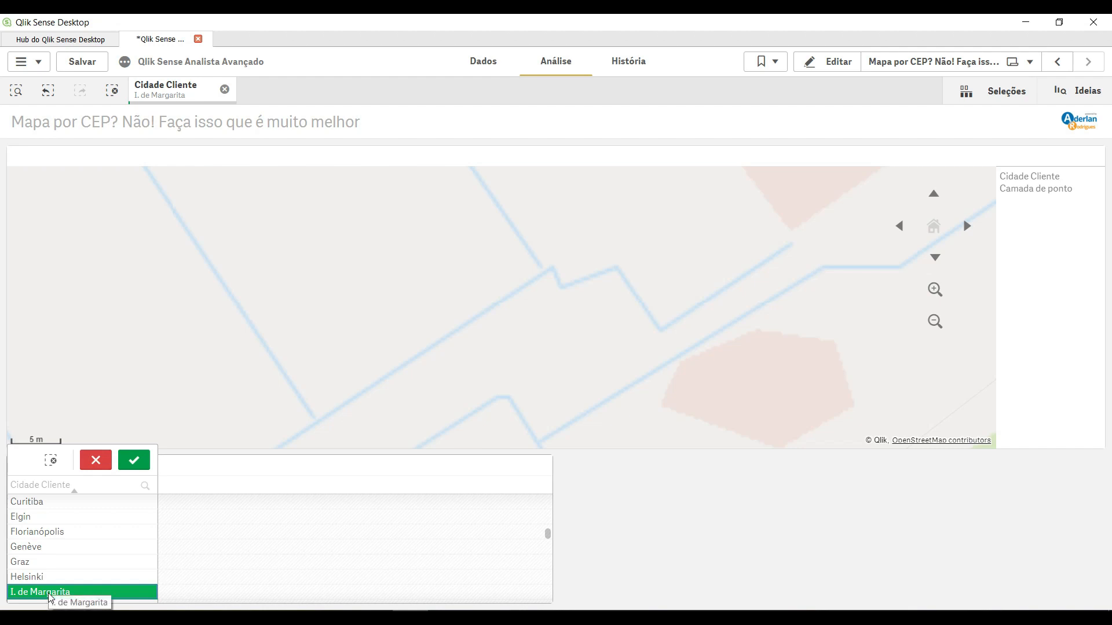
left_click(46, 486)
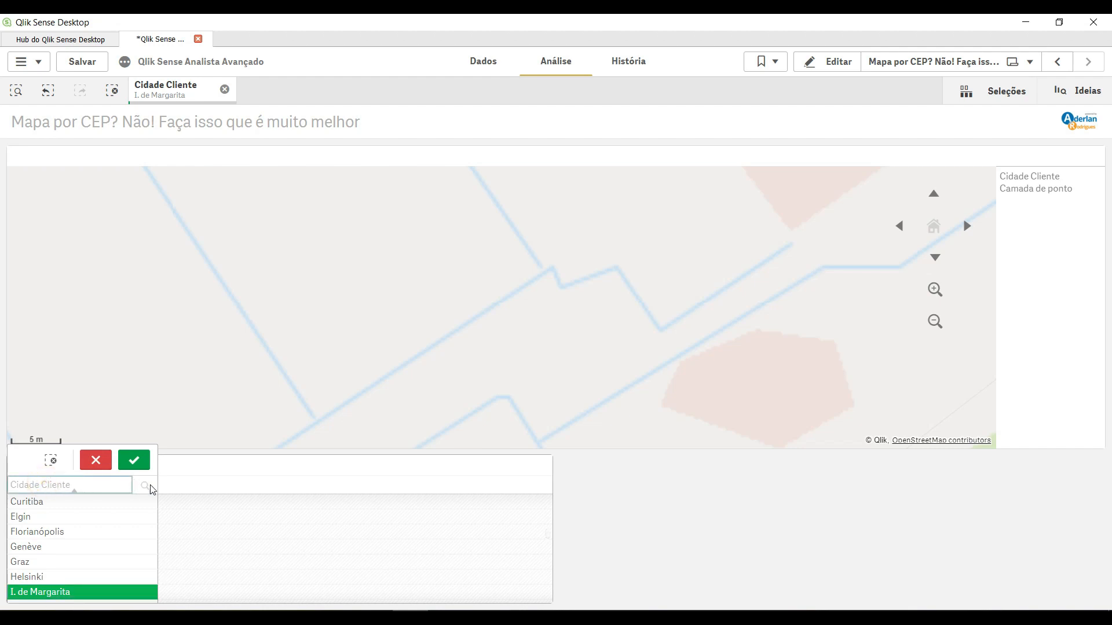
left_click(137, 501)
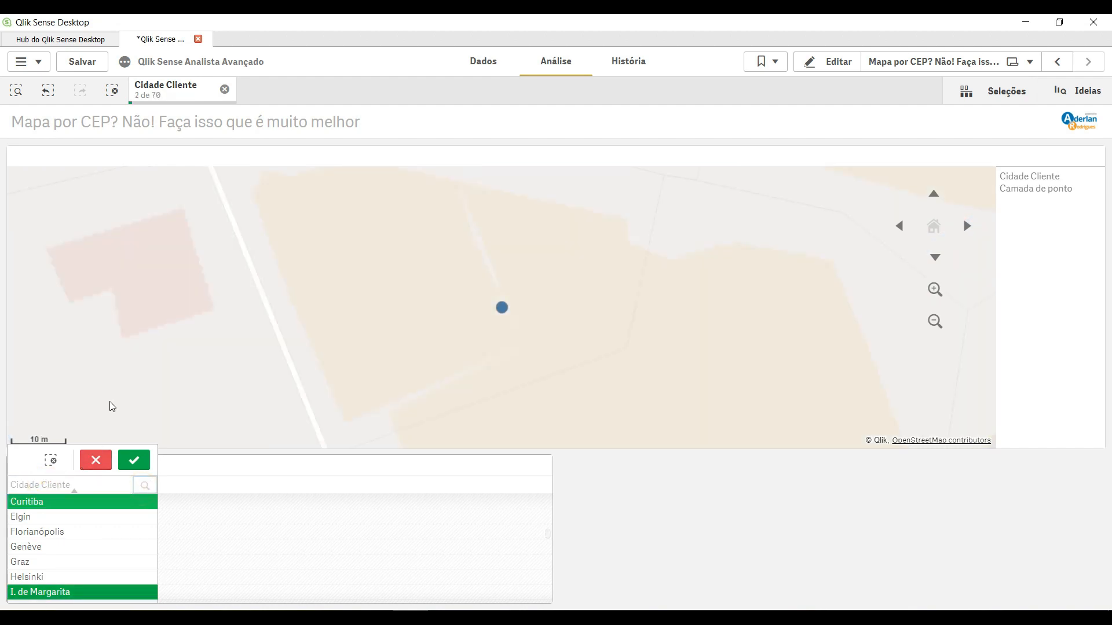
left_click(111, 91)
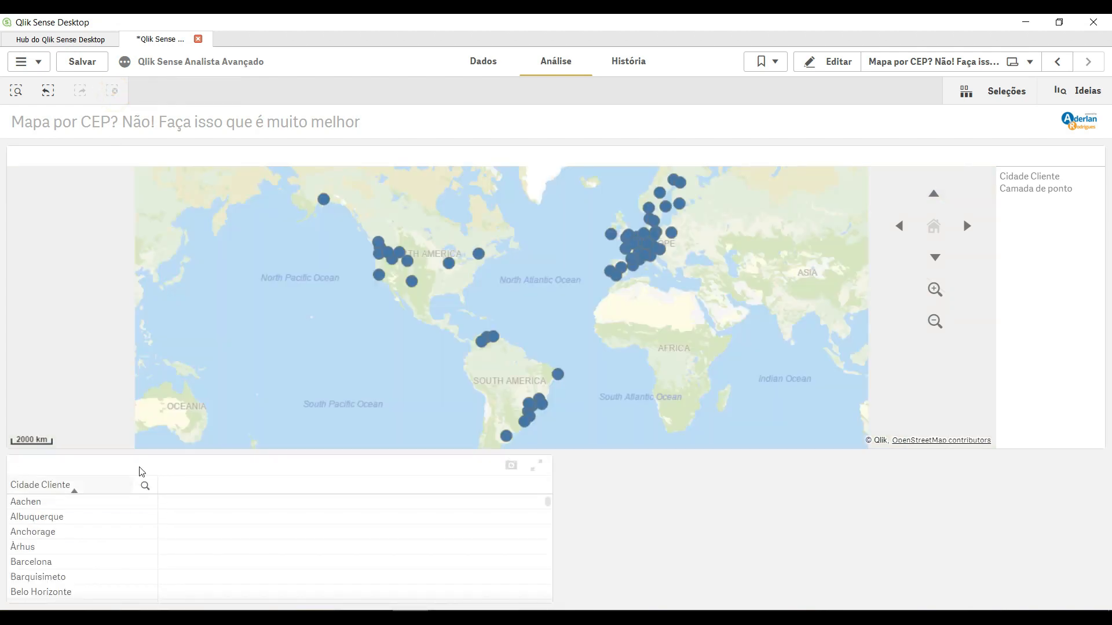
Step: Search the Cidade Cliente column for "sa" and select São Paulo
left_click(144, 486)
type("sa")
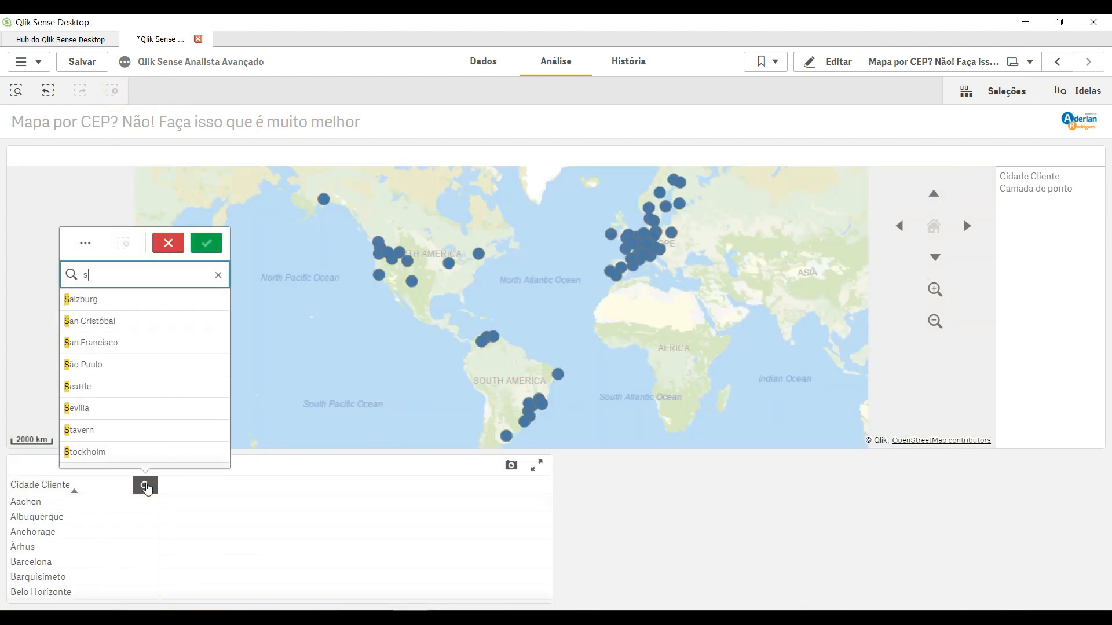
left_click(90, 366)
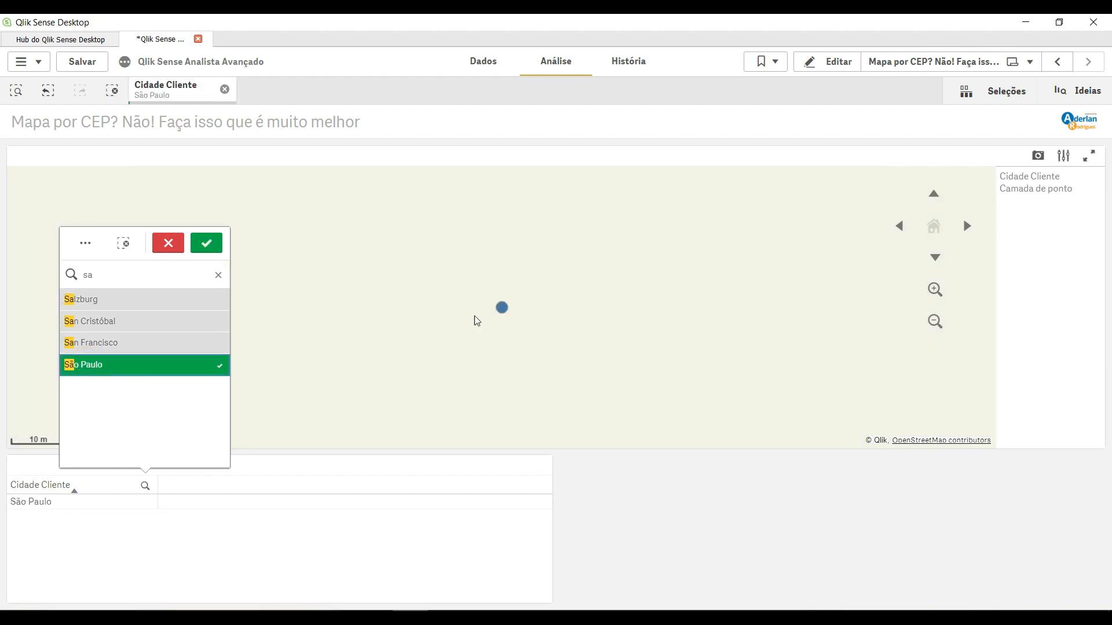
Step: Examine where São Paulo's point lies within the wider region on the map, and clear the selection
left_click(934, 323)
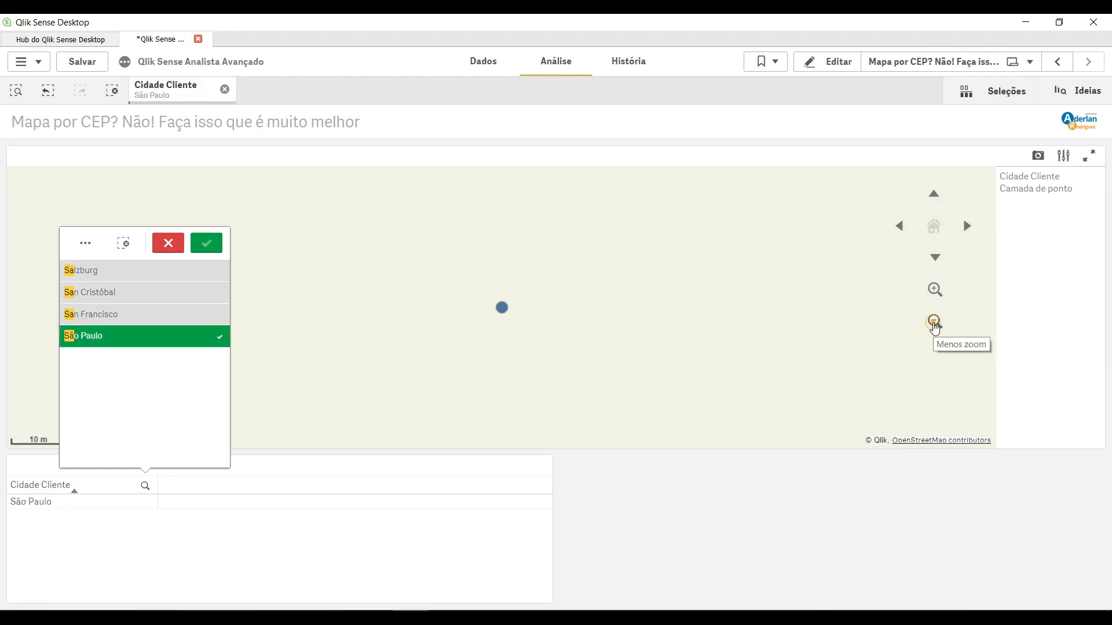
left_click(934, 323)
left_click(934, 323)
left_click(934, 323)
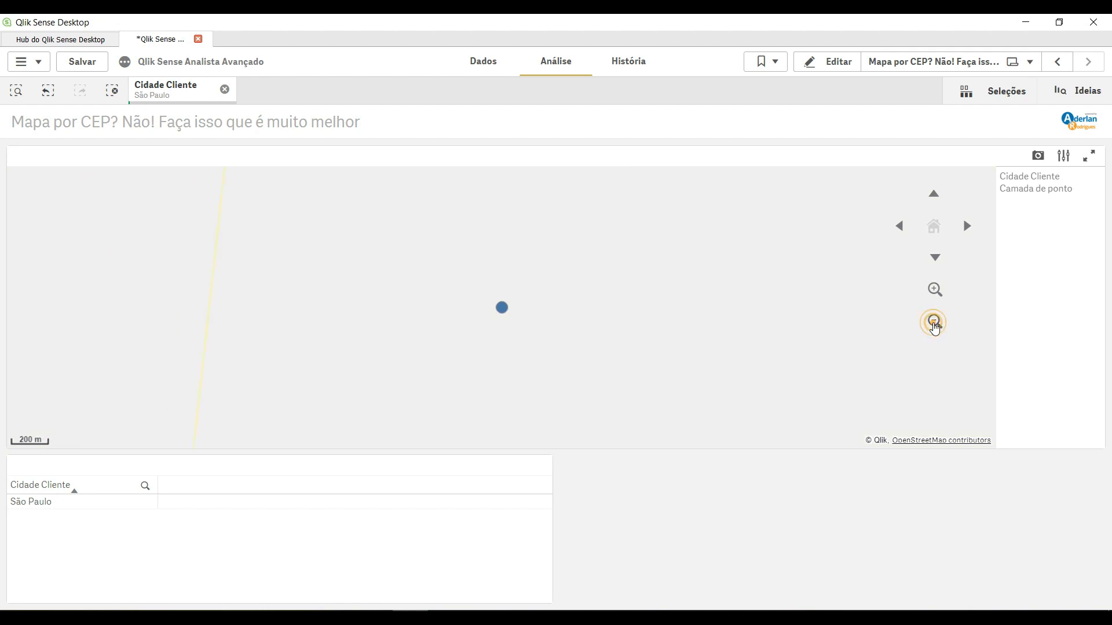
left_click(934, 321)
left_click(934, 322)
left_click(934, 322)
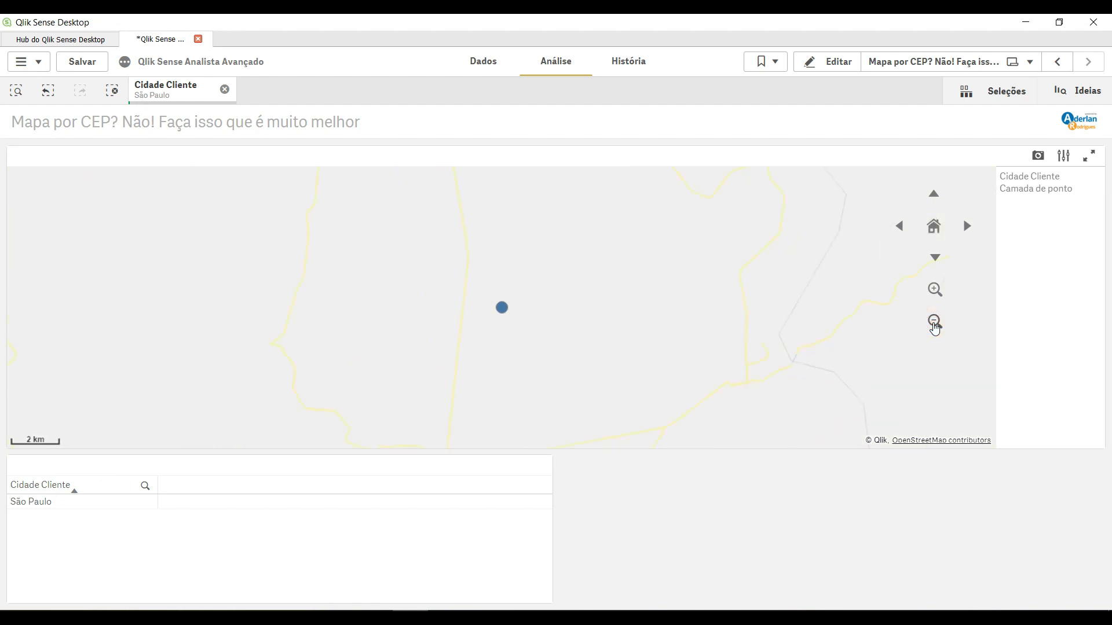
left_click(933, 322)
left_click(933, 322)
left_click(934, 322)
left_click(934, 322)
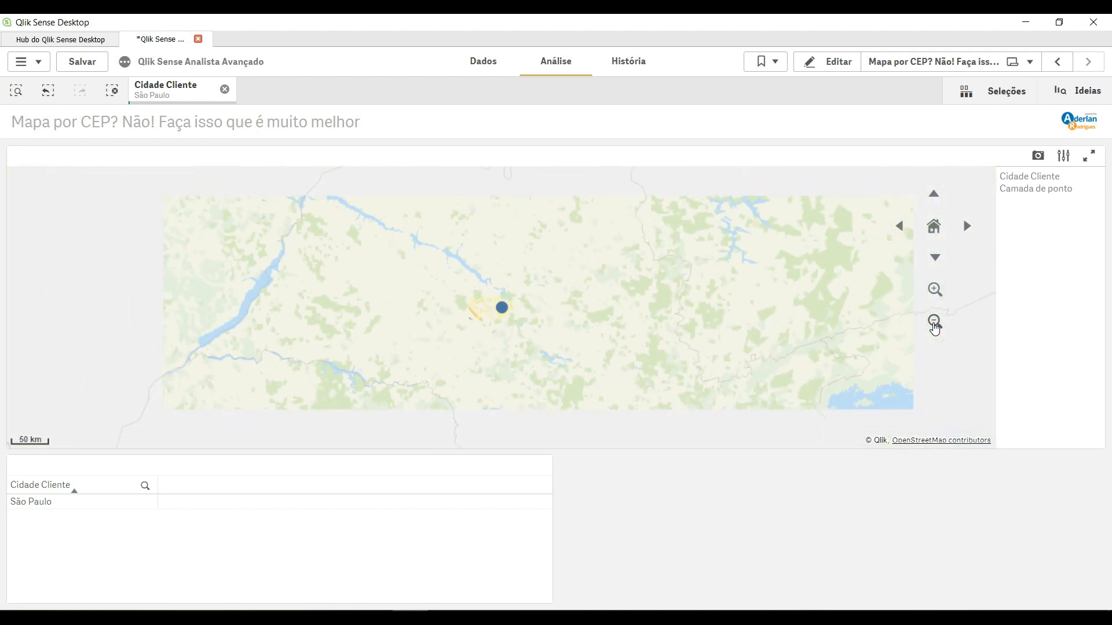
left_click(934, 322)
left_click(934, 322)
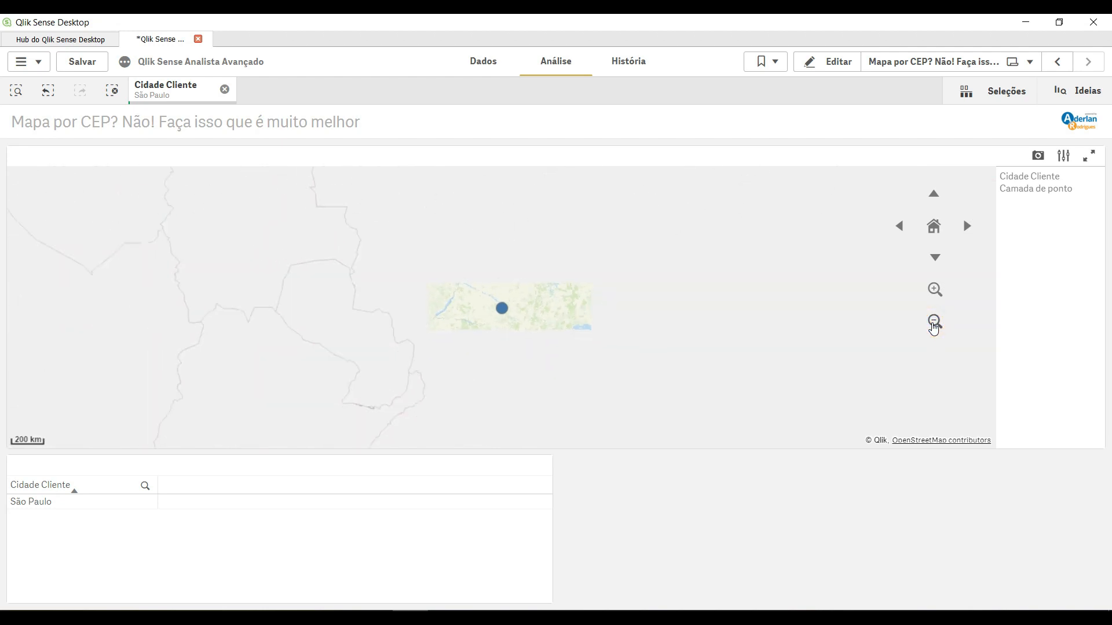
mouse_move(500, 311)
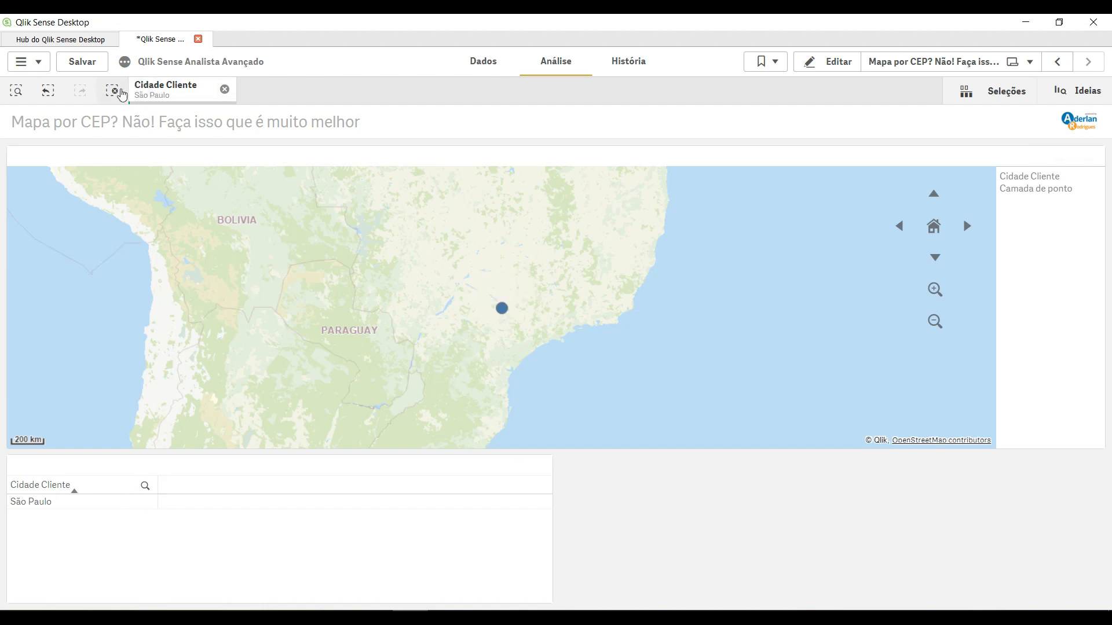
left_click(113, 90)
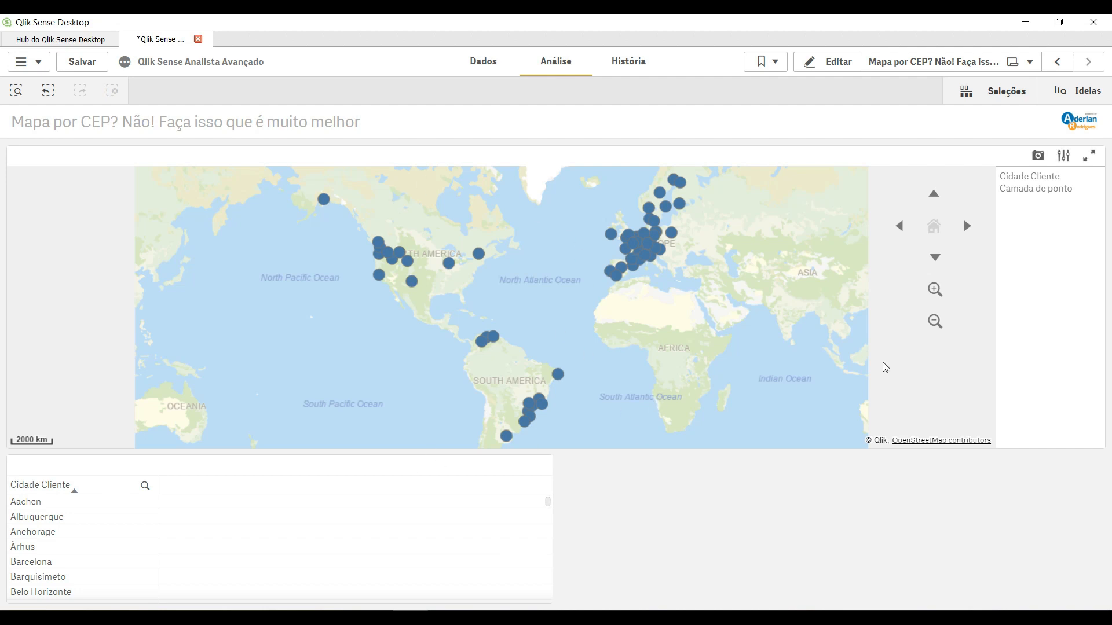
Step: Edit the sheet, widen the table below the map to the map's full width and title it Endereços
left_click(827, 64)
left_click(467, 572)
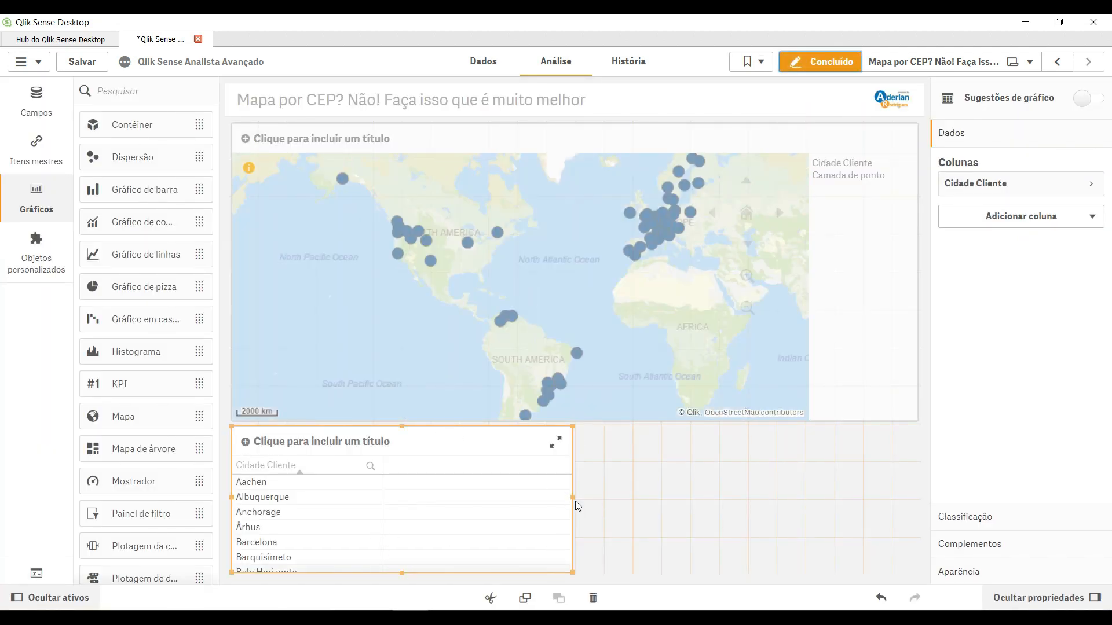
left_click_drag(575, 497, 1070, 499)
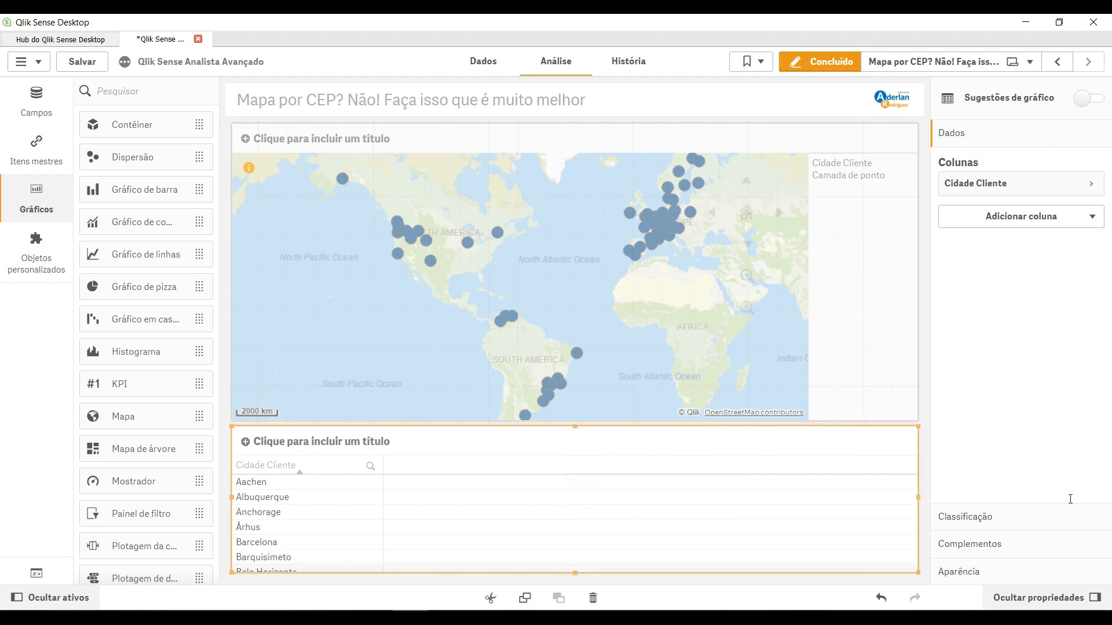
left_click(300, 441)
type("End")
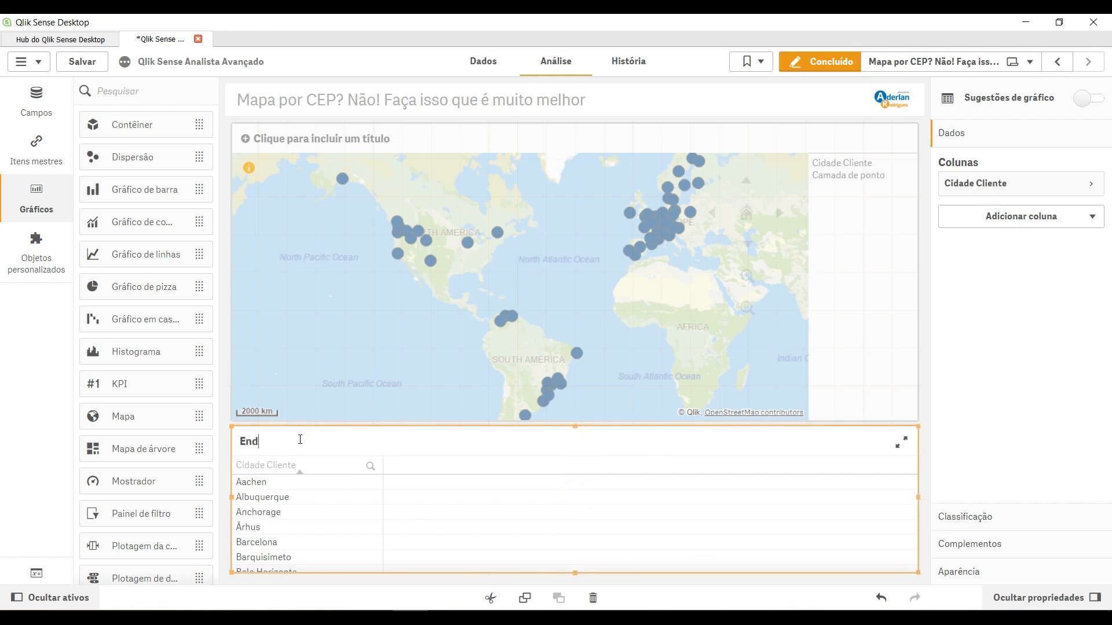
type("ereços")
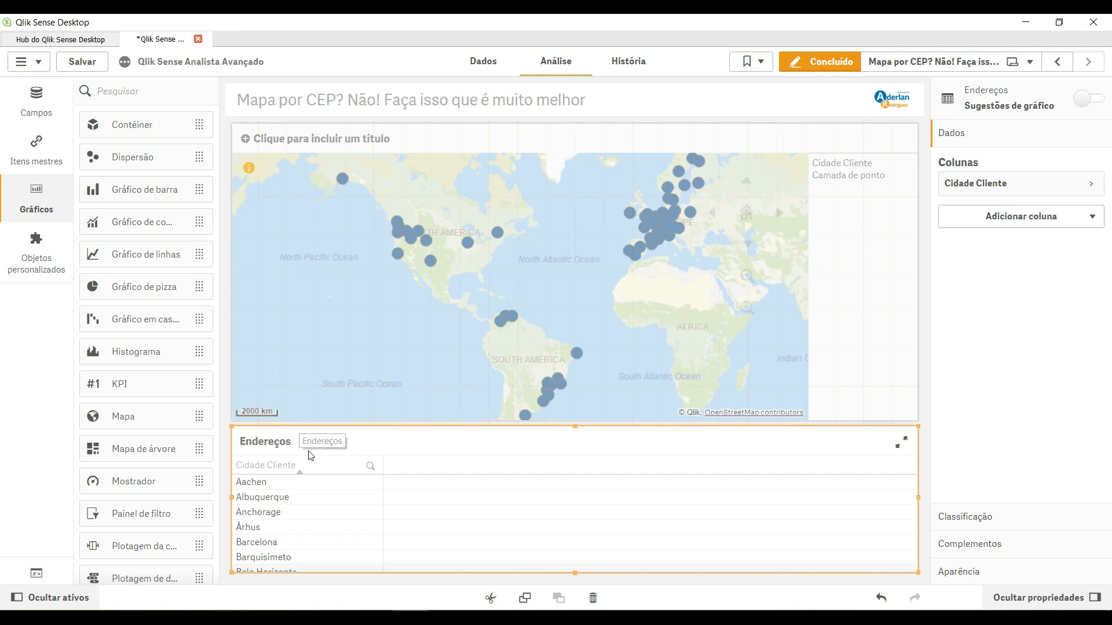
Step: Add ClienteID as the first column of the Endereços table and remove its Cidade Cliente column
left_click(995, 224)
left_click(988, 248)
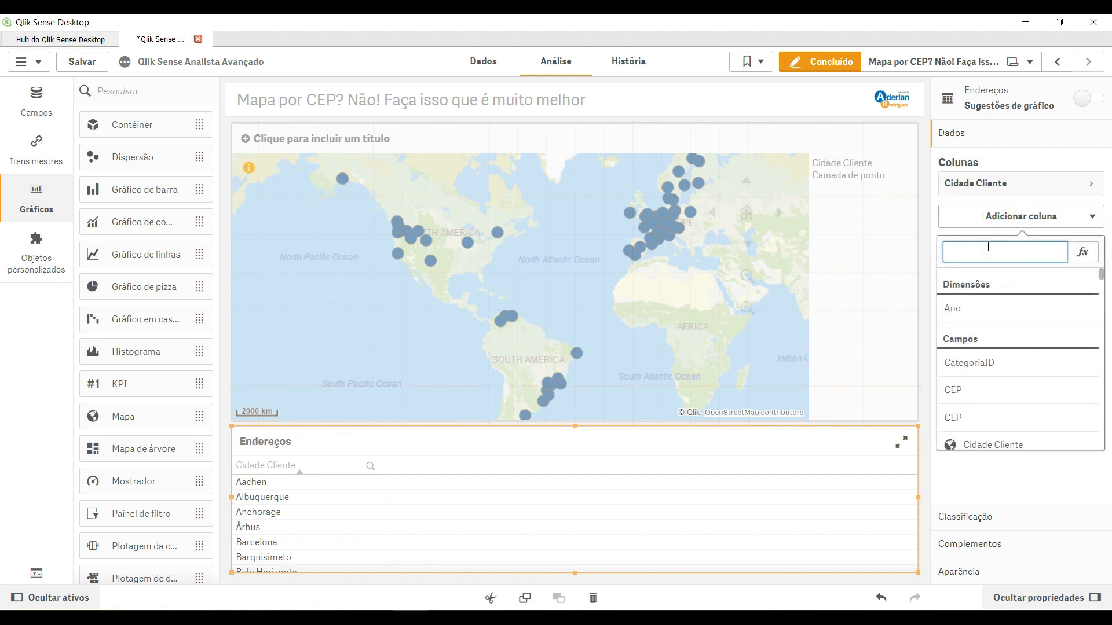
type("cli")
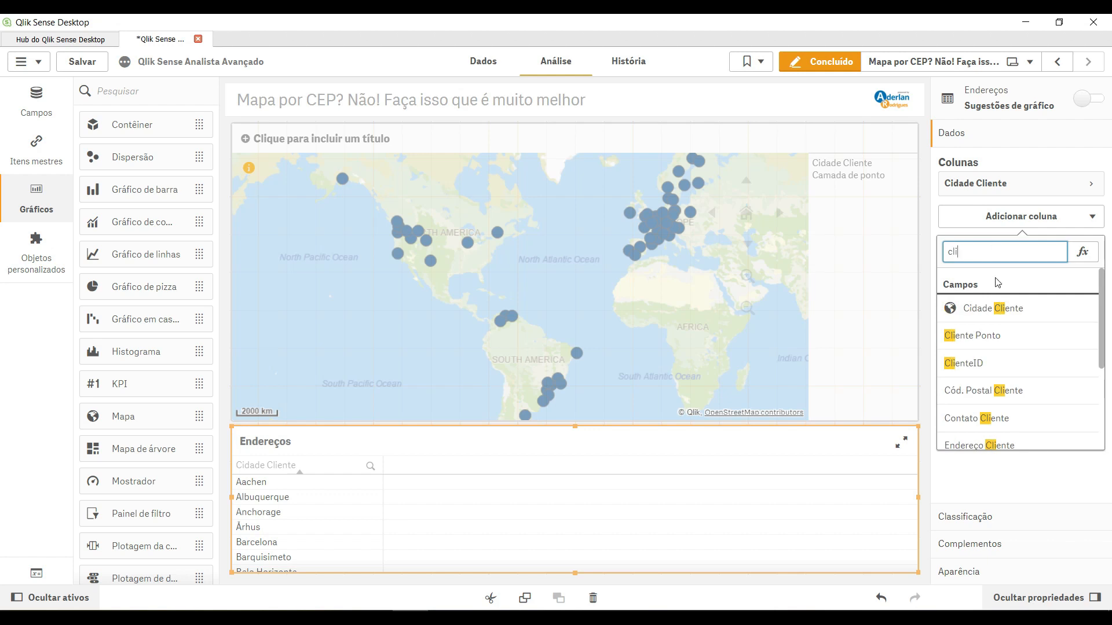
left_click(966, 360)
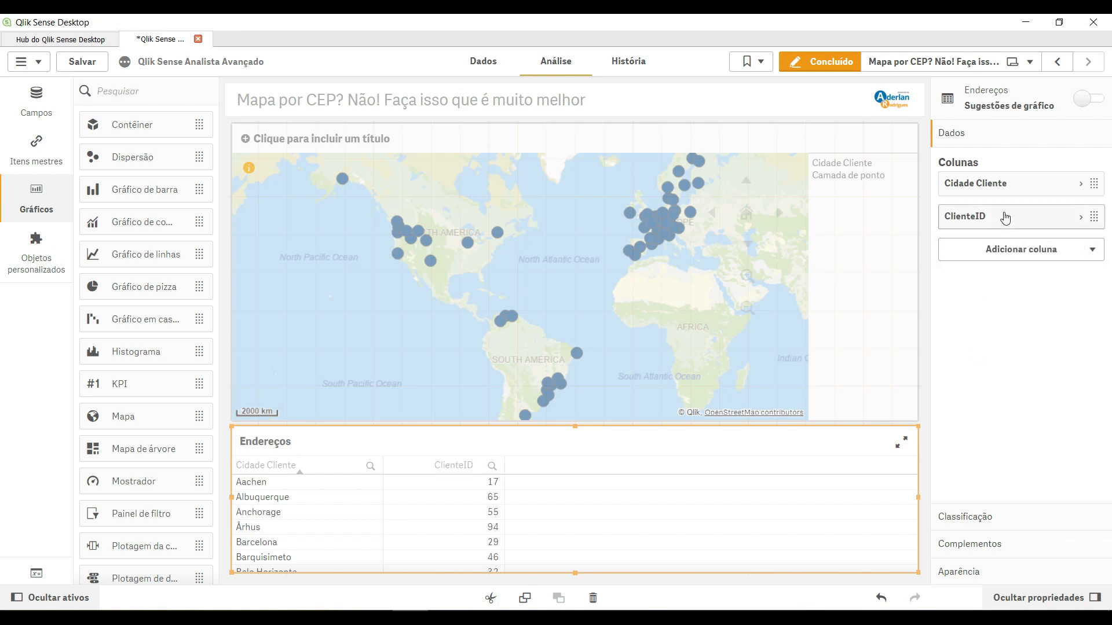
left_click_drag(1004, 218, 1002, 182)
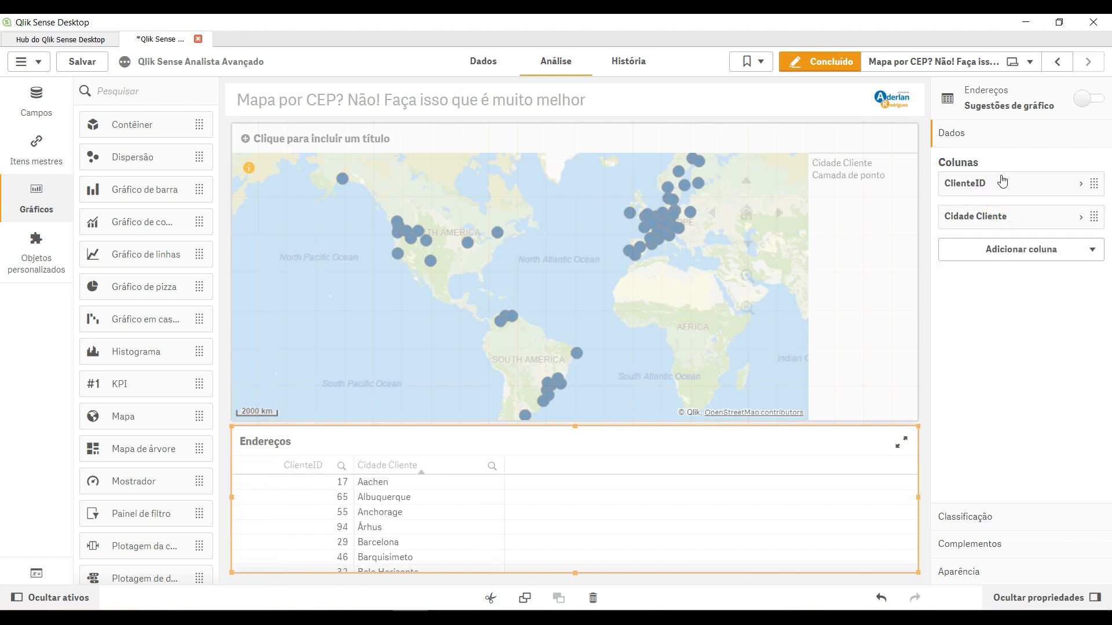
right_click(978, 216)
left_click(986, 197)
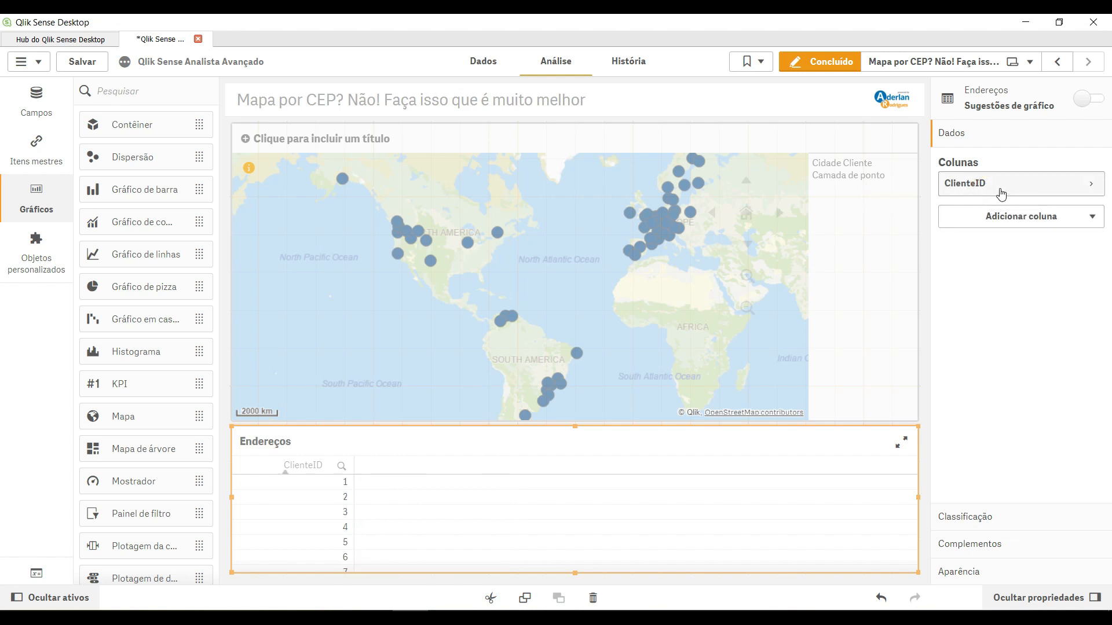
Step: Add Nome Cliente as a dimension column after ClienteID in the Endereços table
left_click(992, 219)
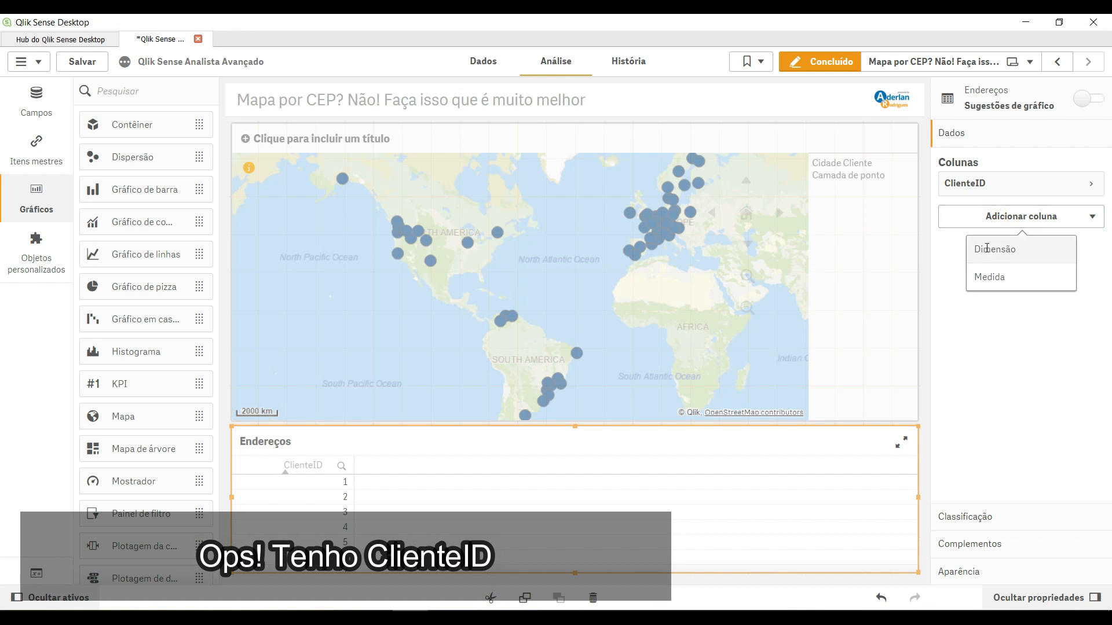
left_click(987, 247)
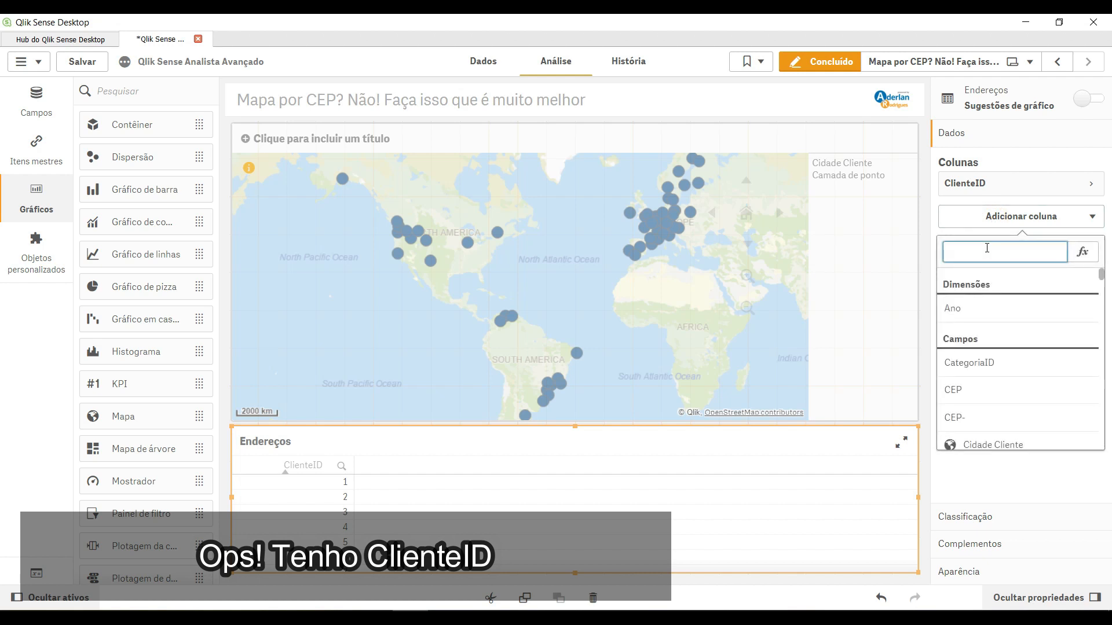
type("nome")
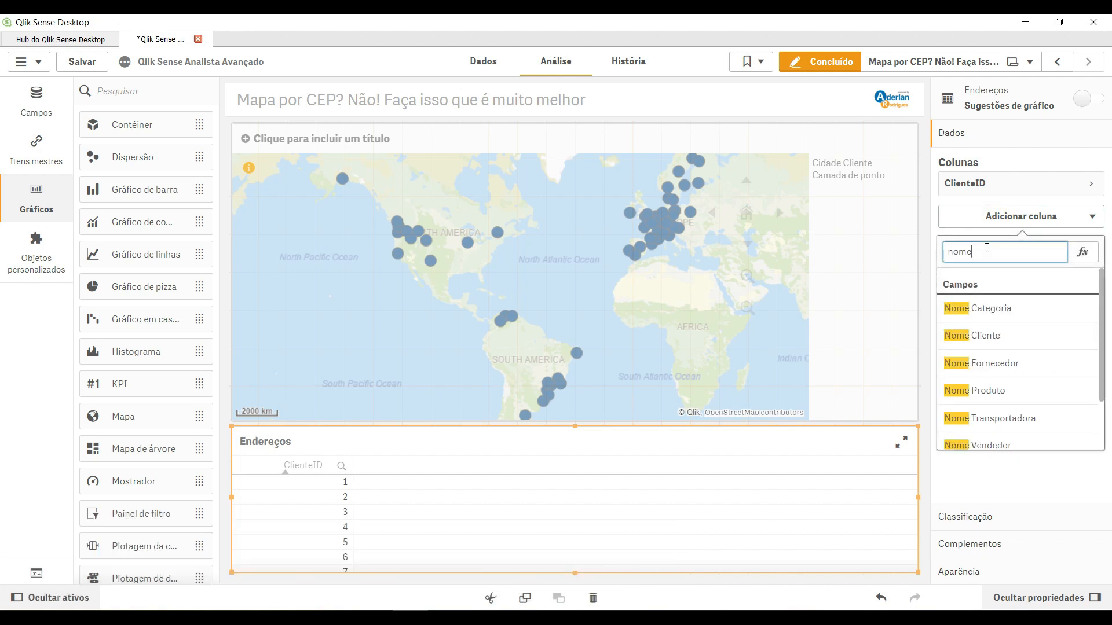
left_click(971, 336)
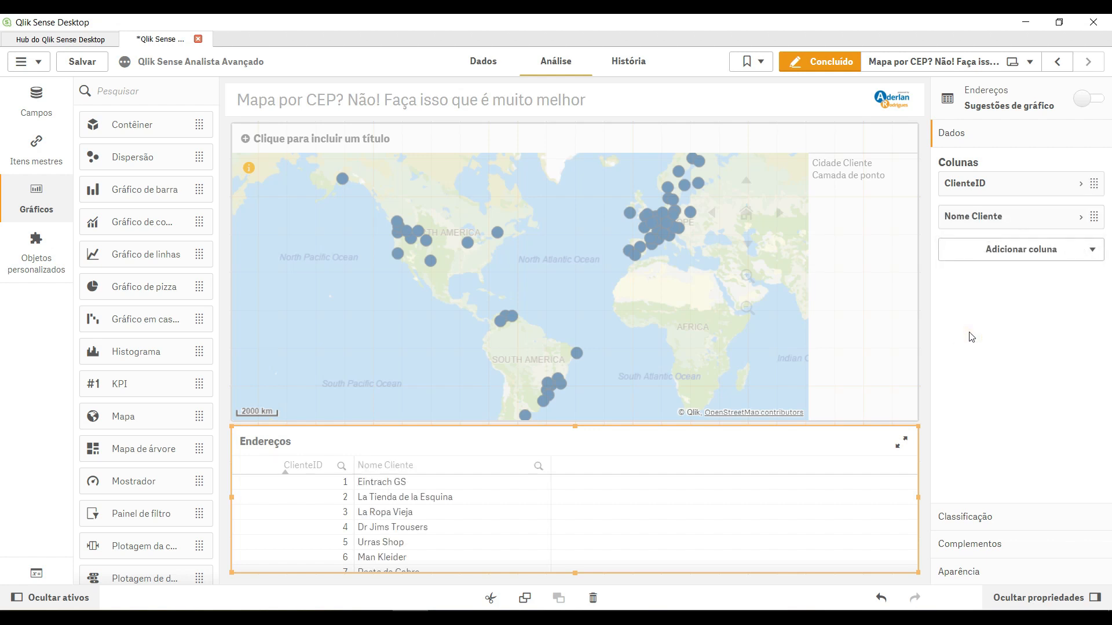
Step: Add Endereço Cliente as the third dimension column of the Endereços table
left_click(988, 249)
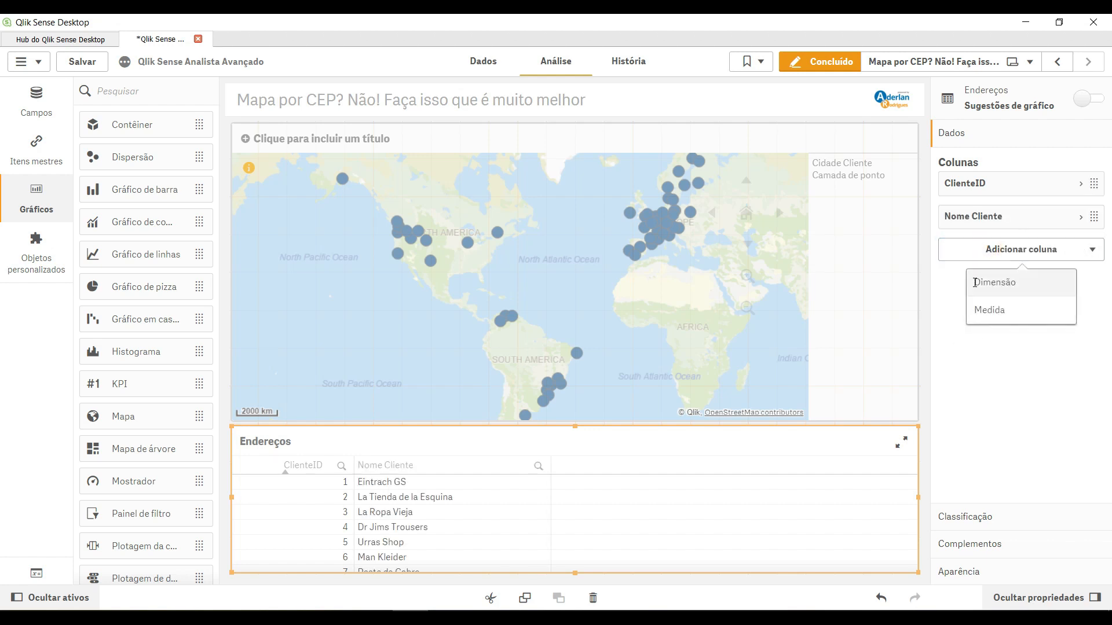
left_click(974, 281)
type("e")
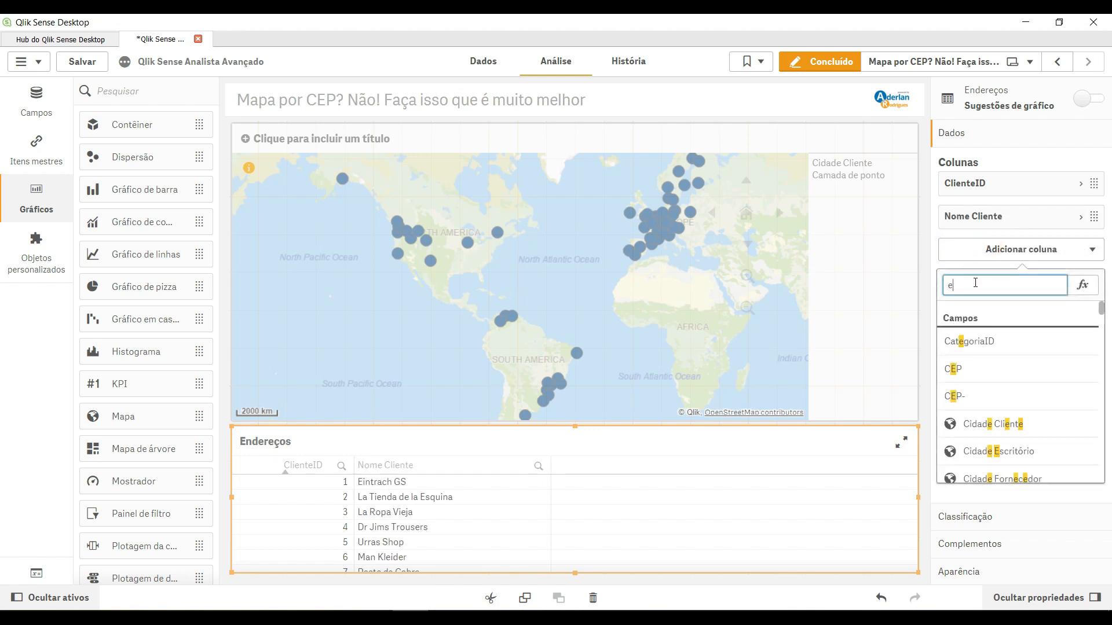
type("ndere")
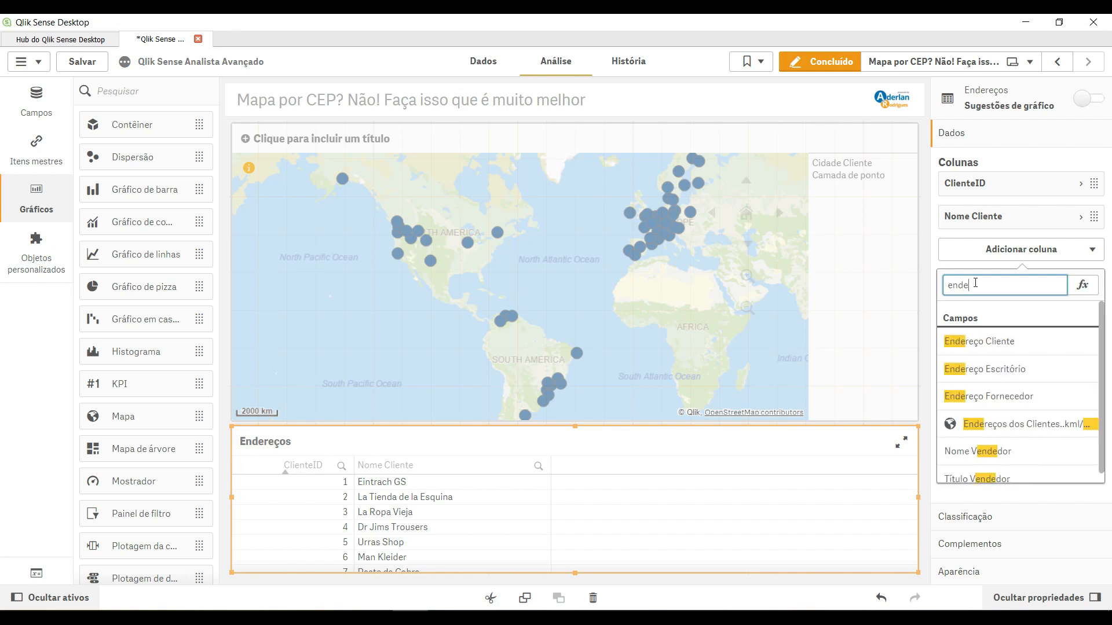
left_click(988, 342)
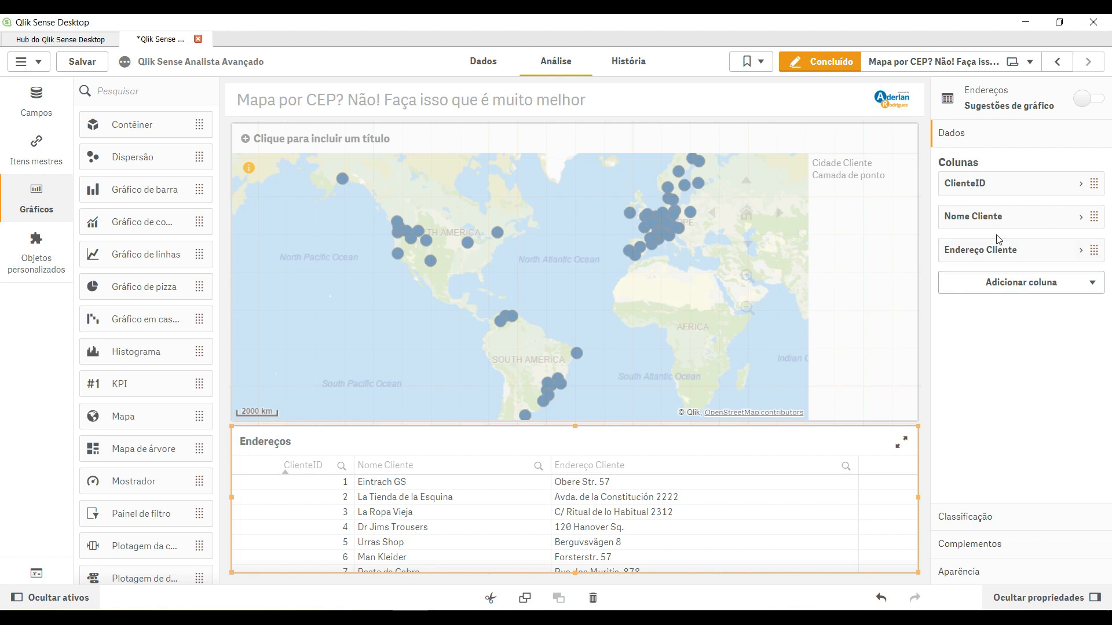
Step: Add Cidade Cliente as the fourth dimension column of the Endereços table
left_click(988, 287)
left_click(994, 316)
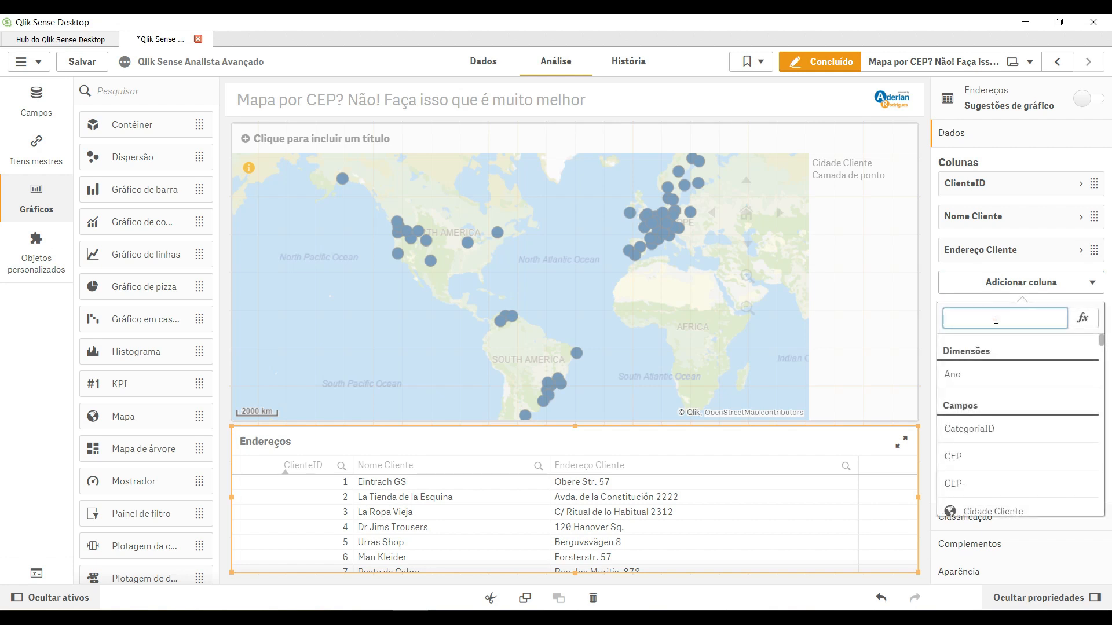
type("bai")
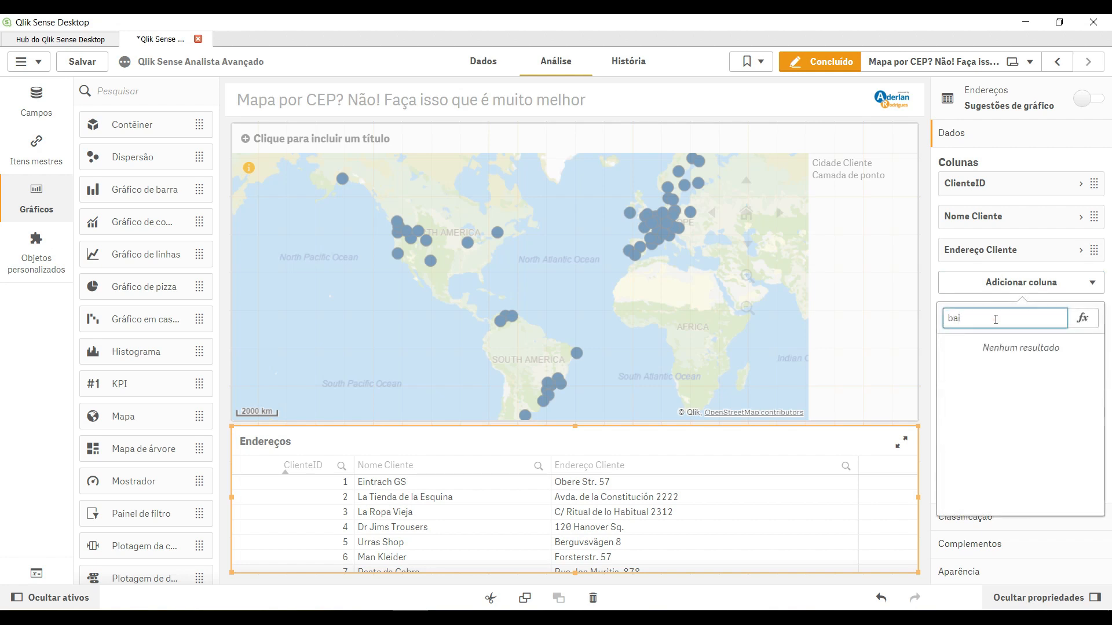
key("BackSpace")
key("BackSpace")
key("BackSpace")
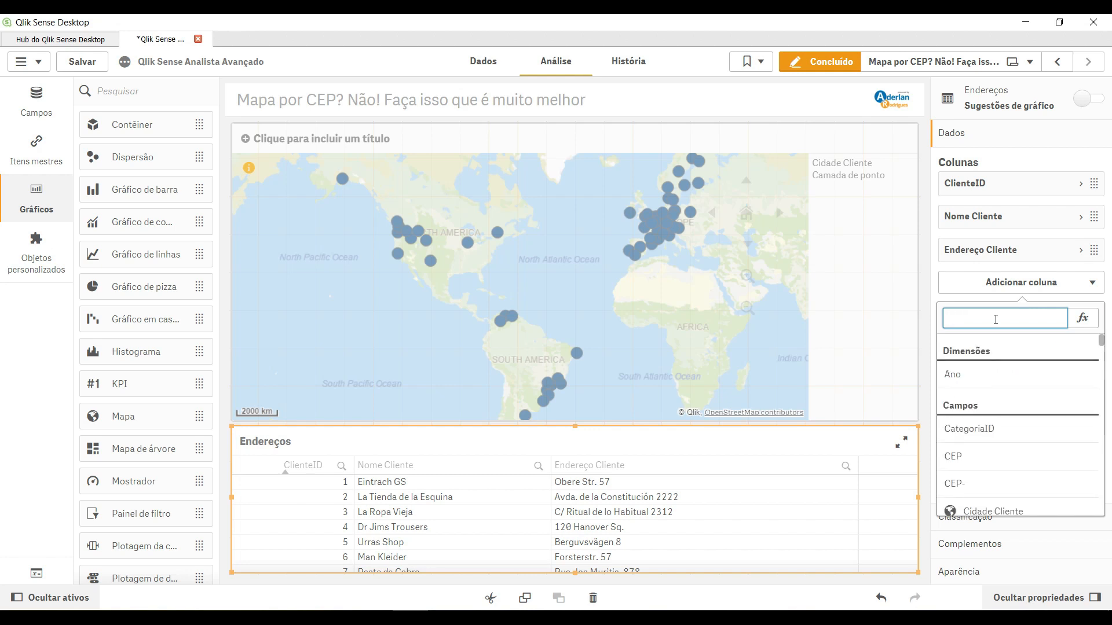
type("ci")
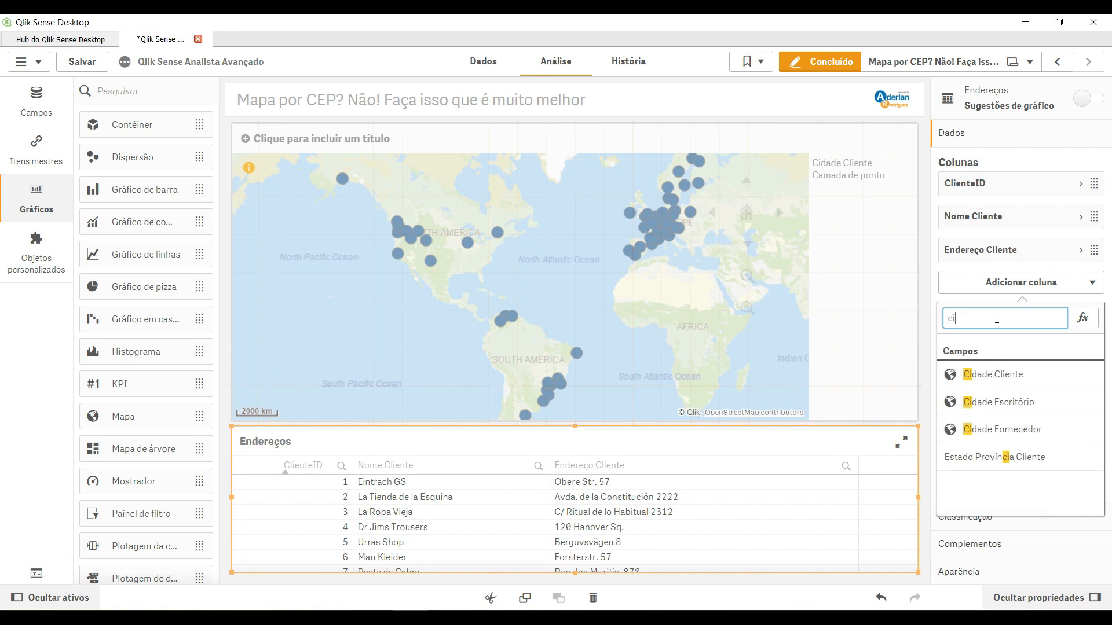
left_click(986, 374)
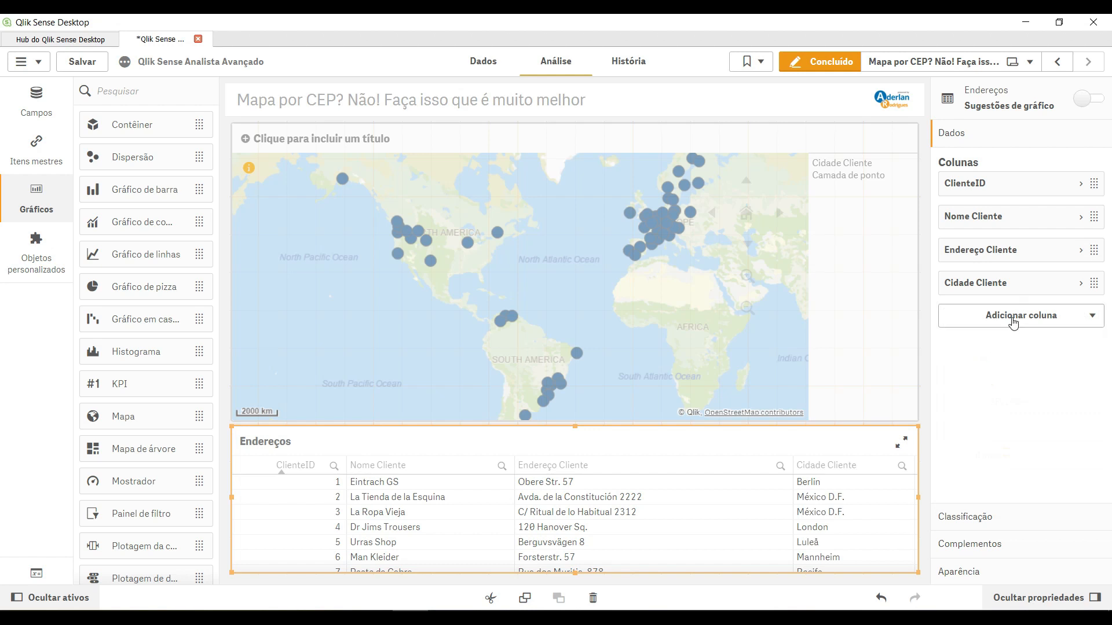
Step: Add Estado Província Cliente as a dimension column after Cidade Cliente in the Endereços table
left_click(1012, 321)
left_click(1003, 348)
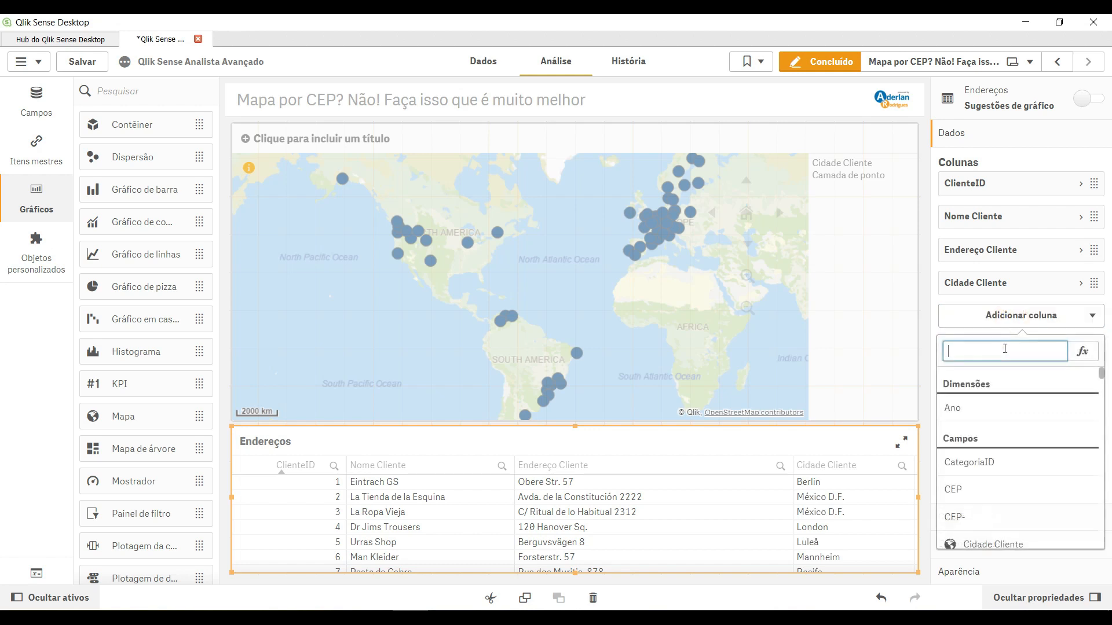
type("esta")
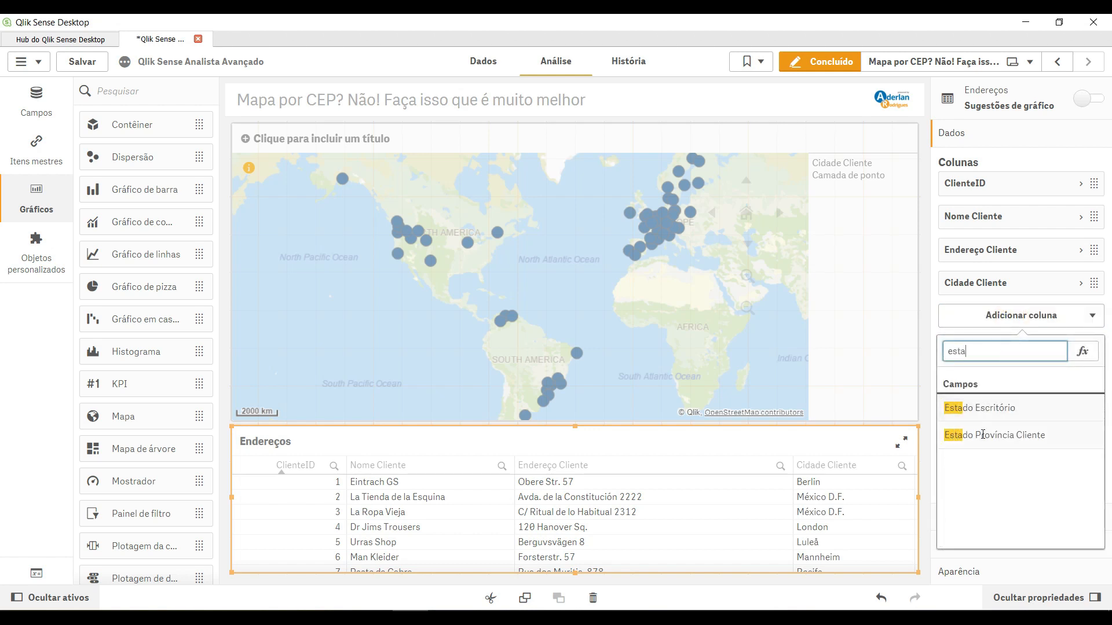
left_click(982, 438)
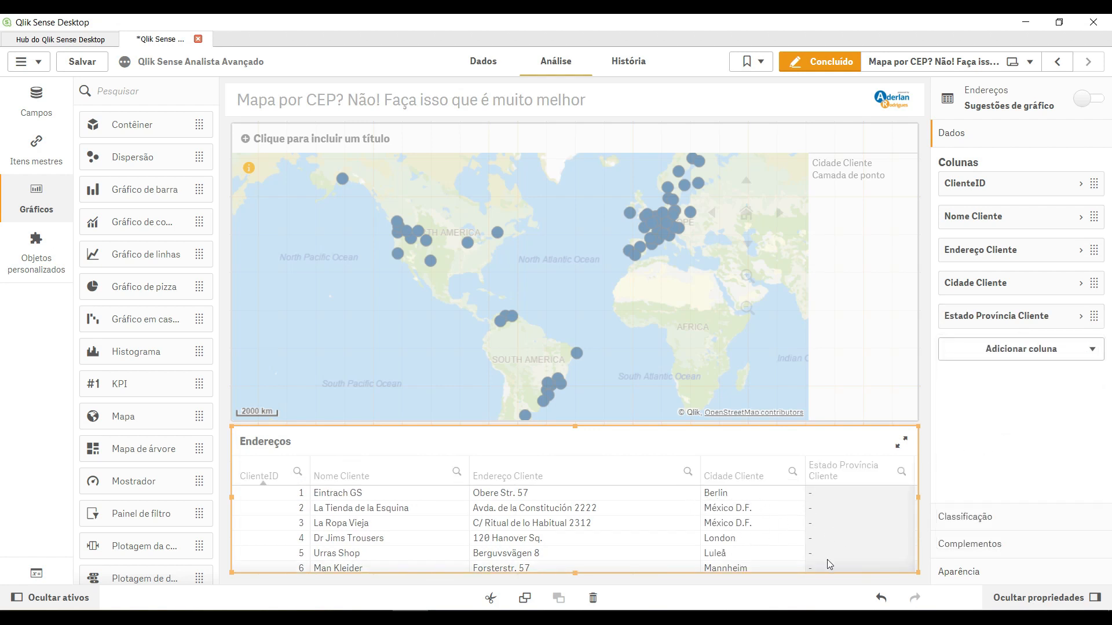
Step: Add País Cliente as the last dimension column of the Endereços table and finish editing the sheet
left_click(1023, 350)
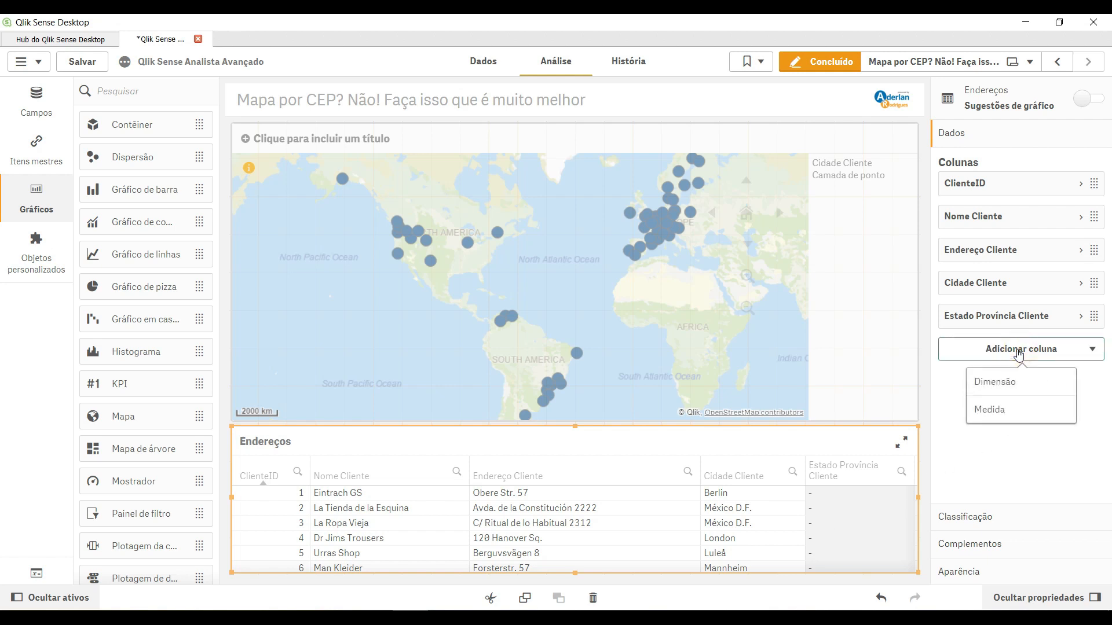
left_click(998, 382)
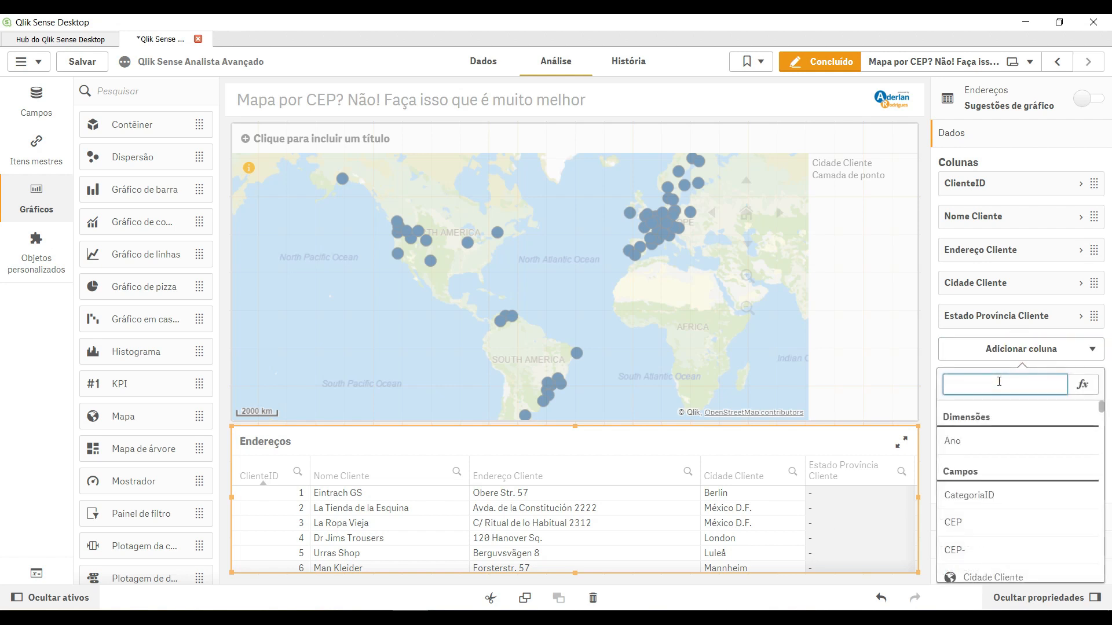
type("pa")
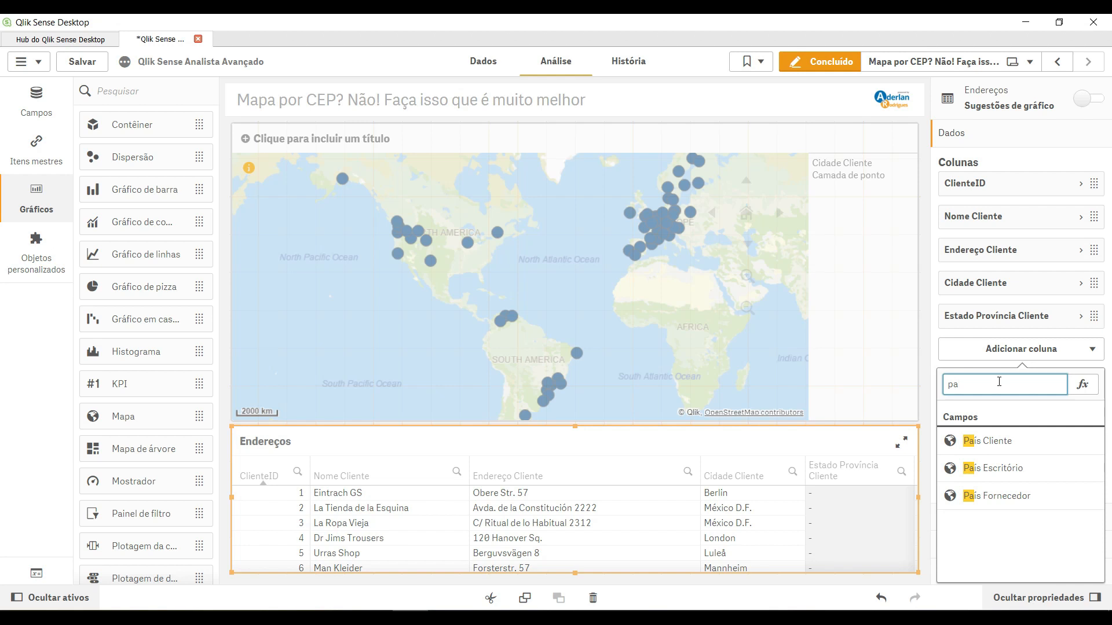
left_click(987, 441)
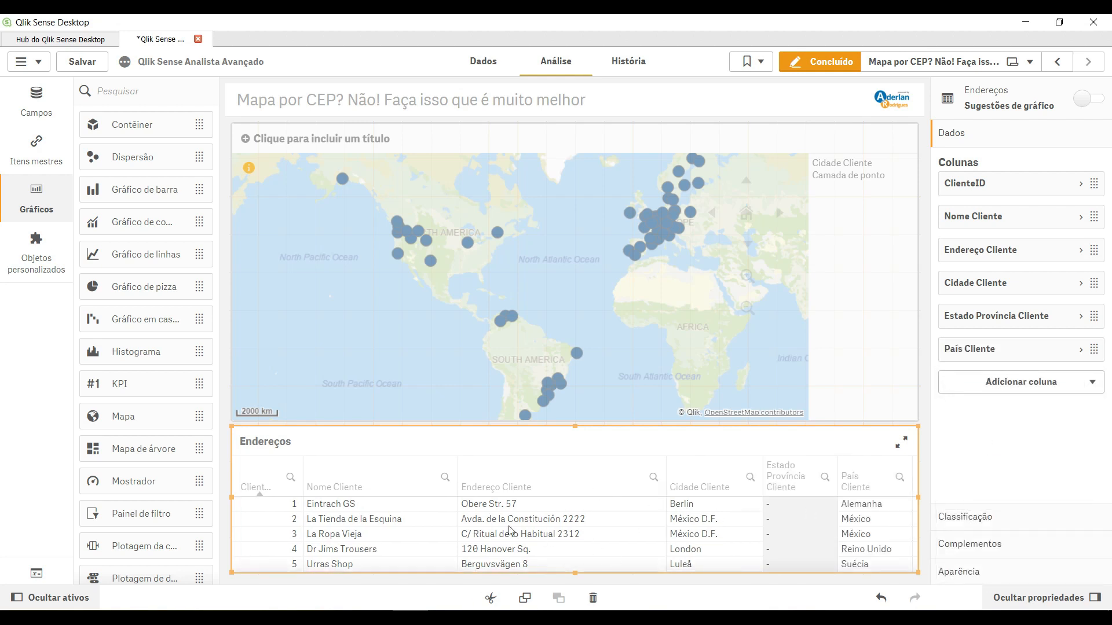
left_click(818, 62)
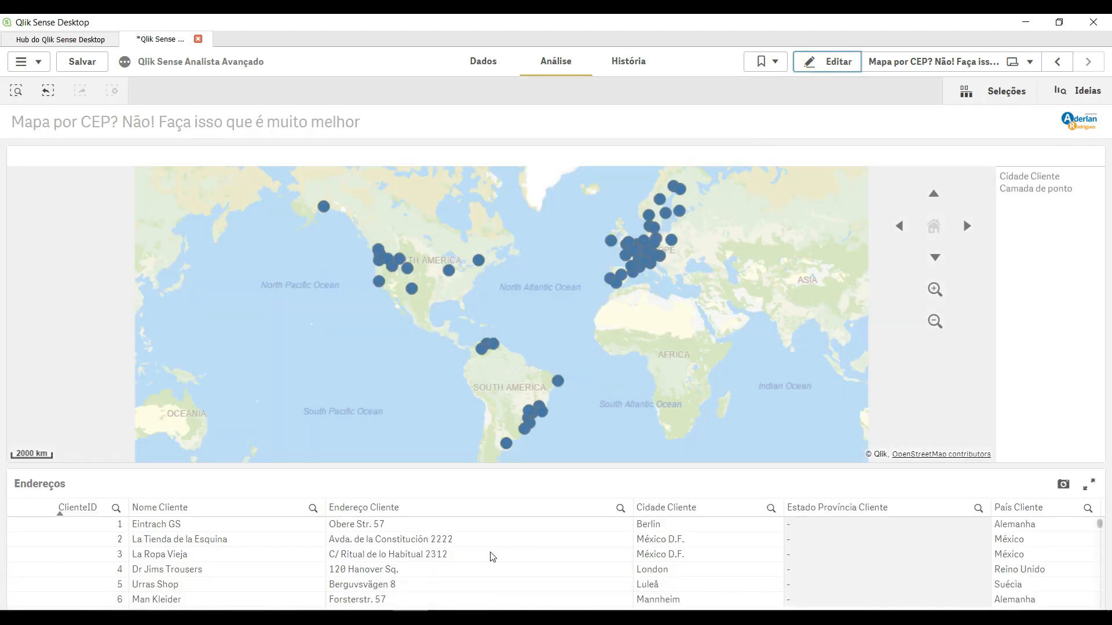
Step: Export the Endereços table's data and open the downloaded xlsx file in Microsoft Excel
right_click(468, 558)
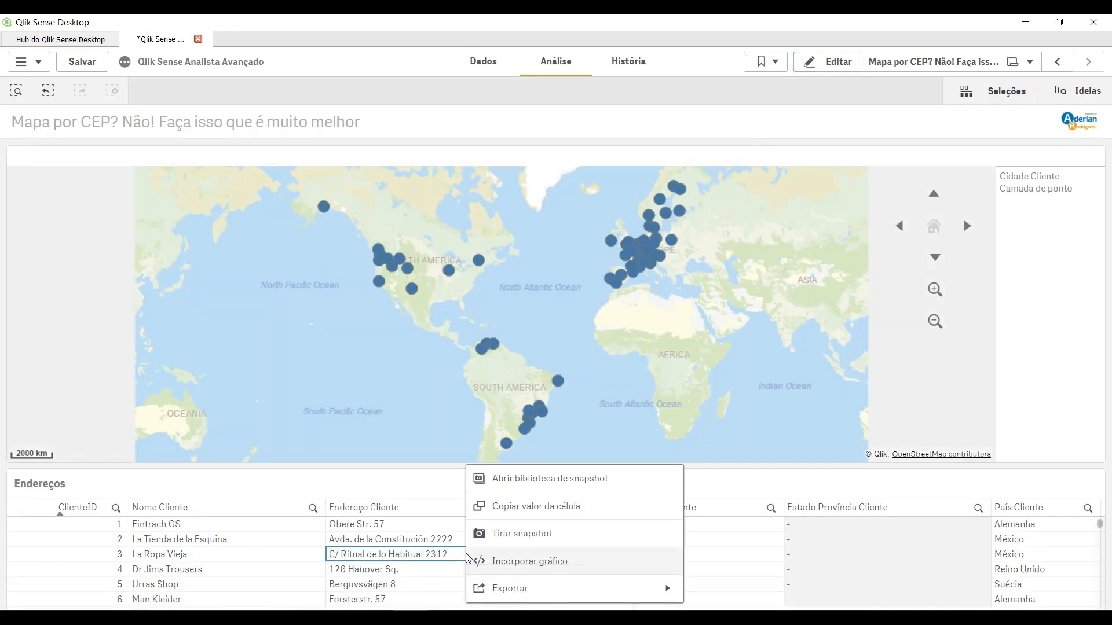
left_click(524, 589)
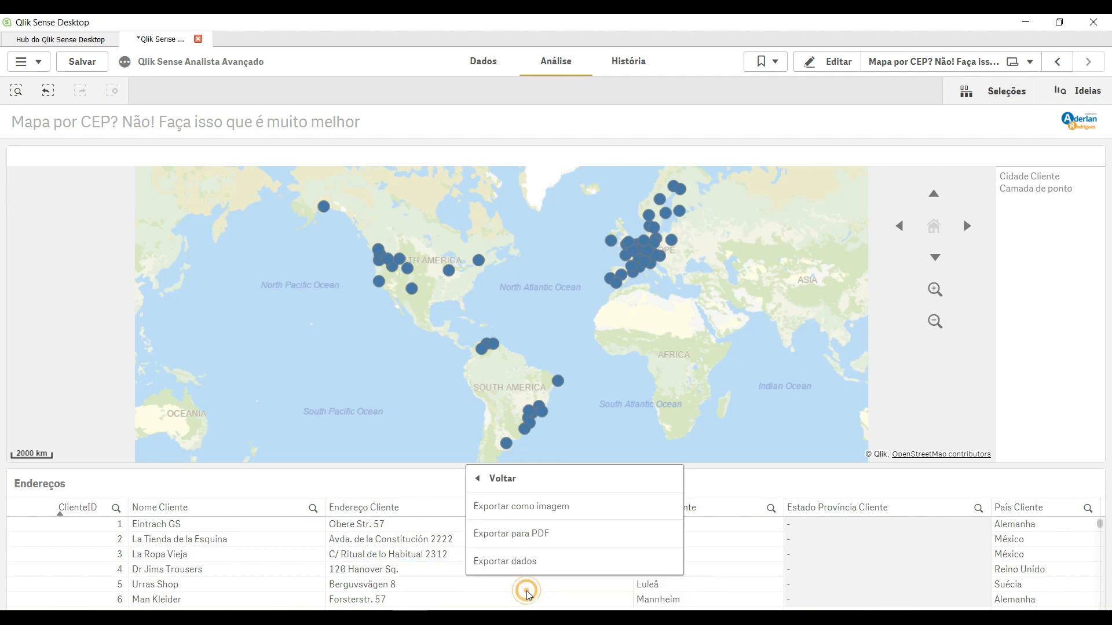
left_click(497, 563)
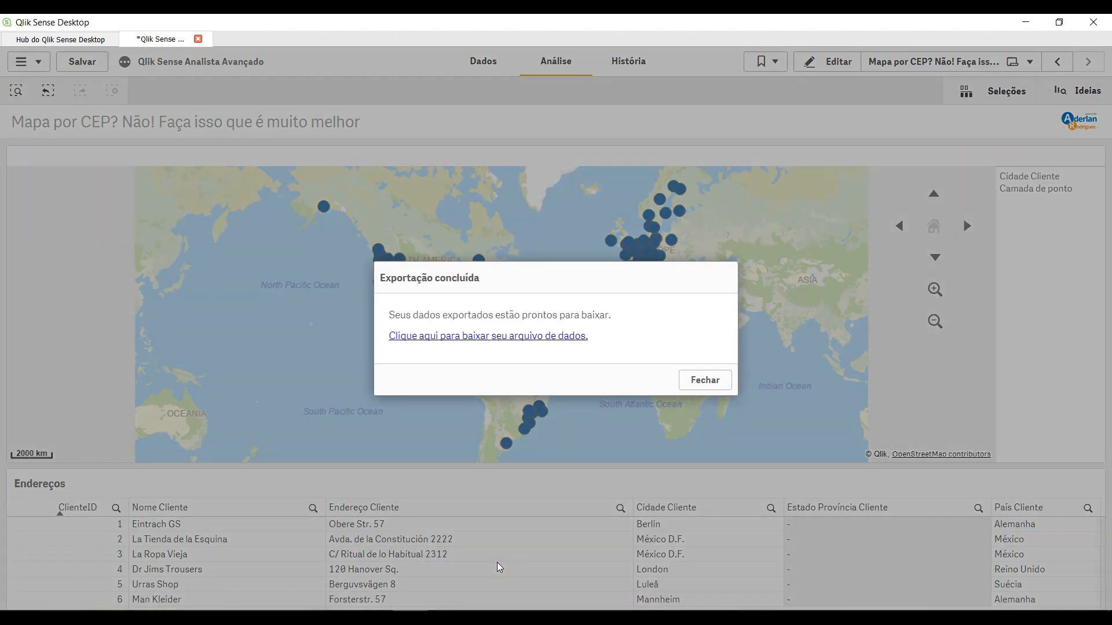
left_click(452, 339)
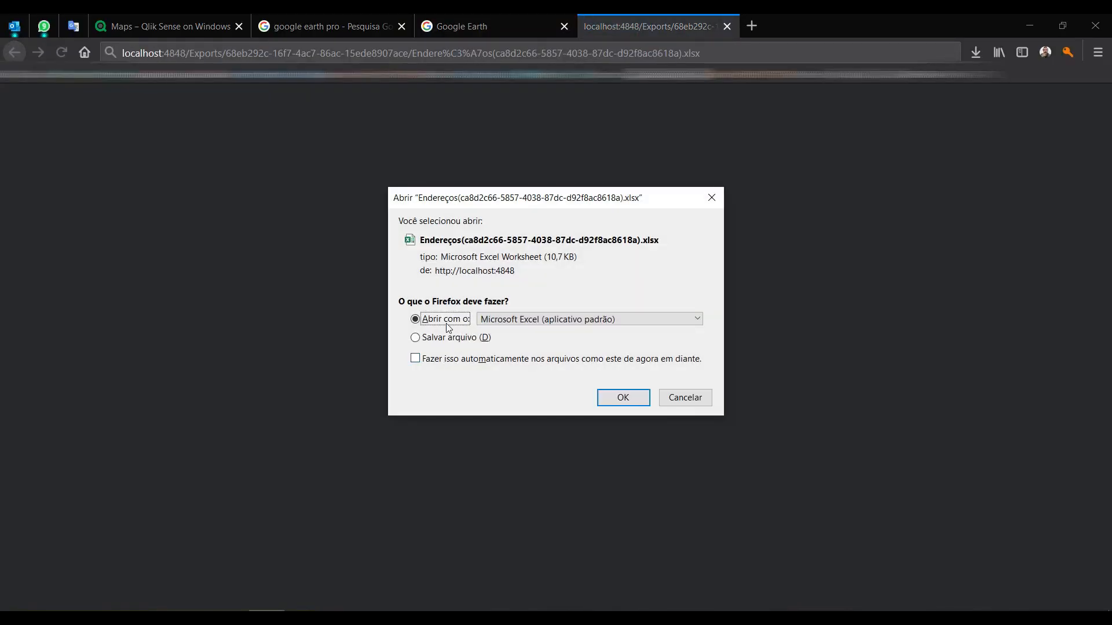
left_click(616, 398)
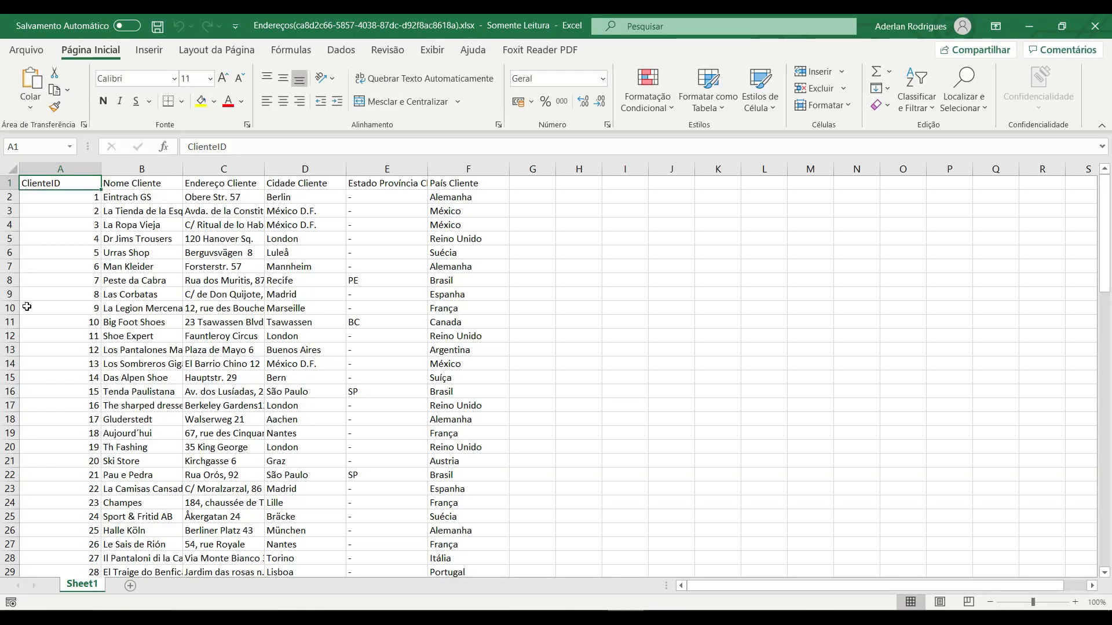
Step: Examine the exported customer rows from first to last, comparing their state, city and country entries
left_click(92, 237)
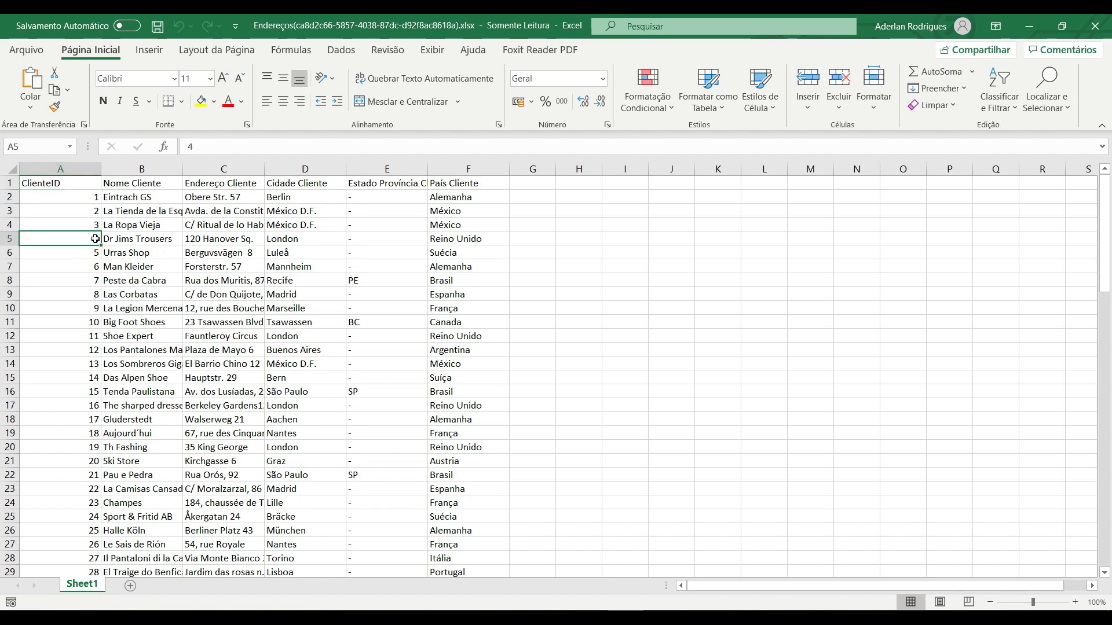
key("ctrl+Down")
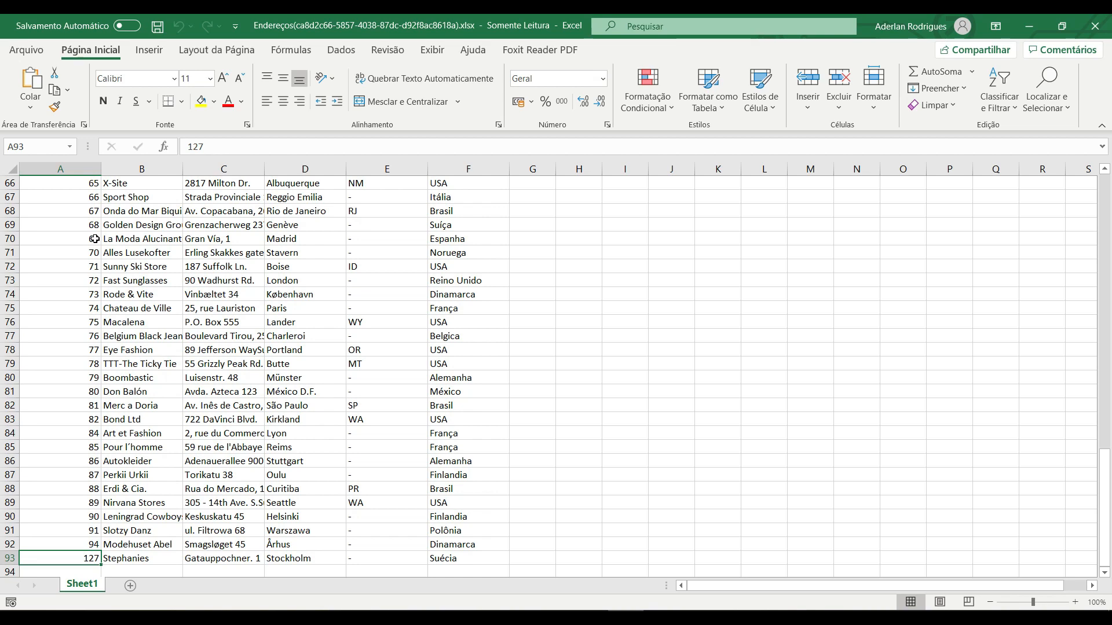
key("ctrl+Up")
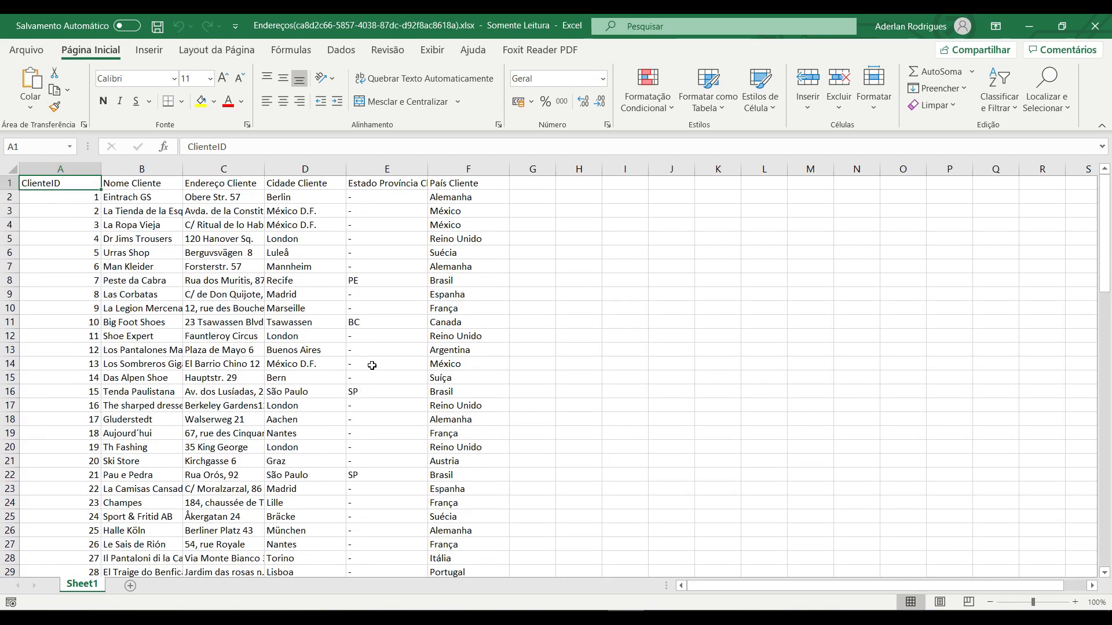
left_click(370, 280)
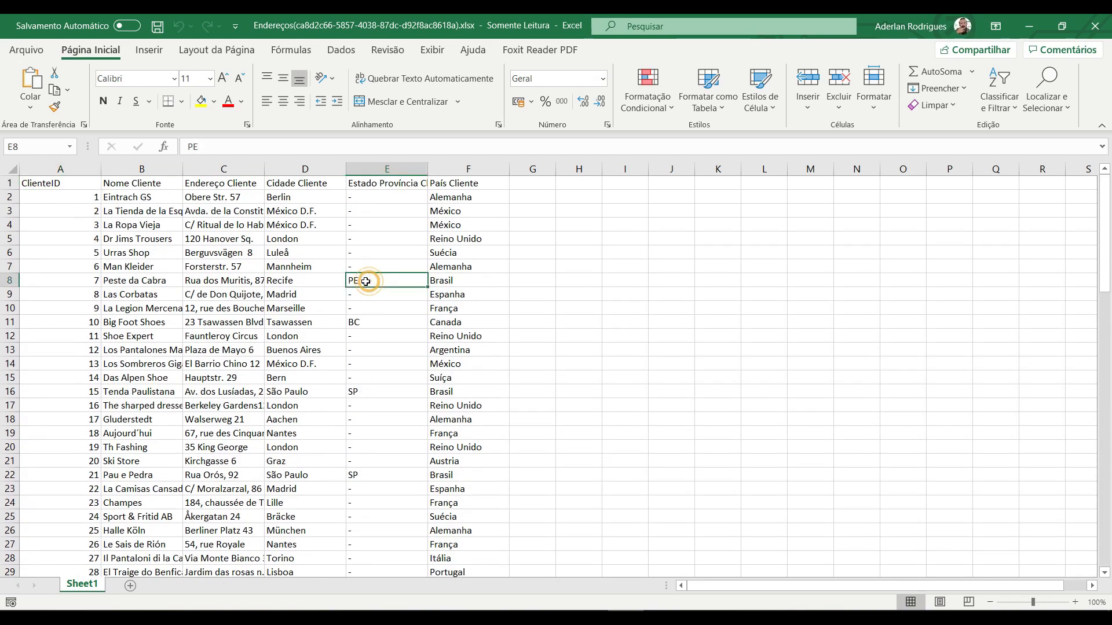
left_click(8, 280)
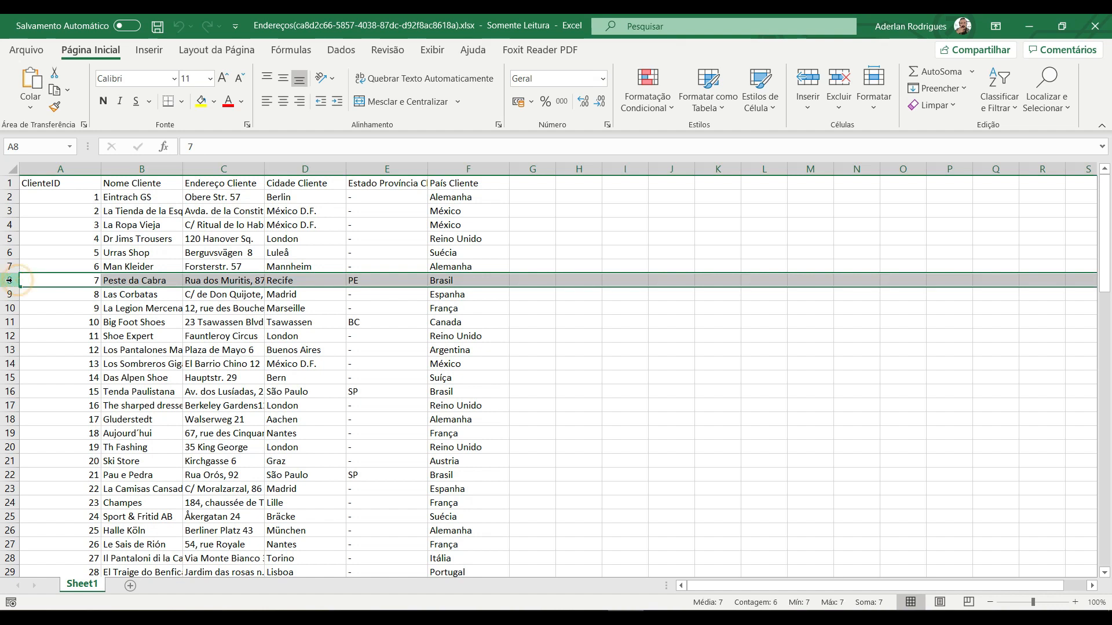
left_click(10, 322)
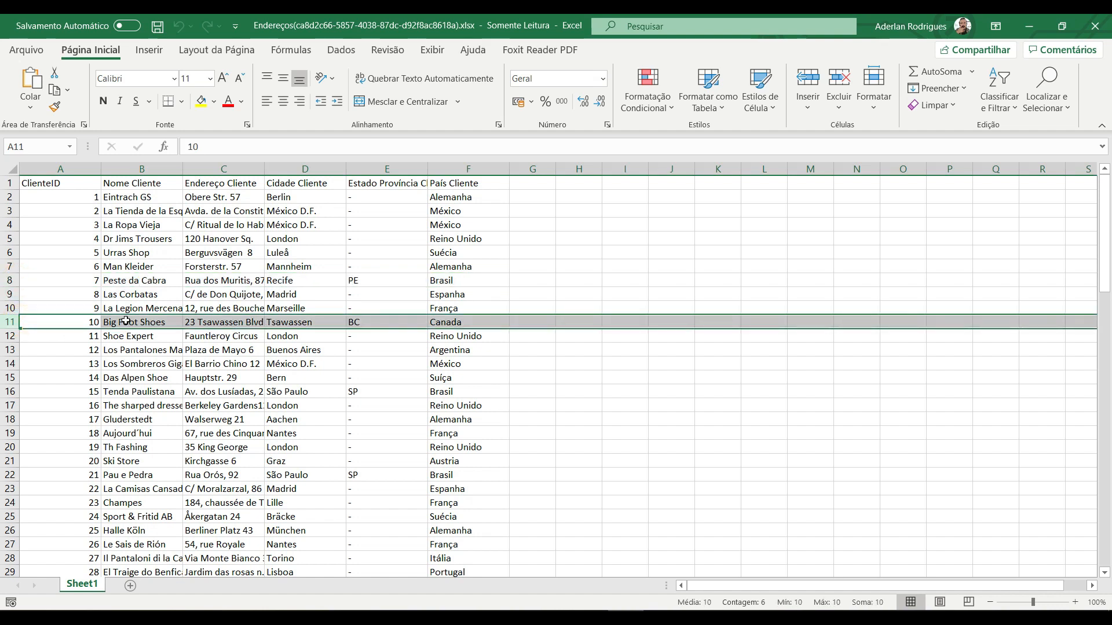
left_click(356, 323)
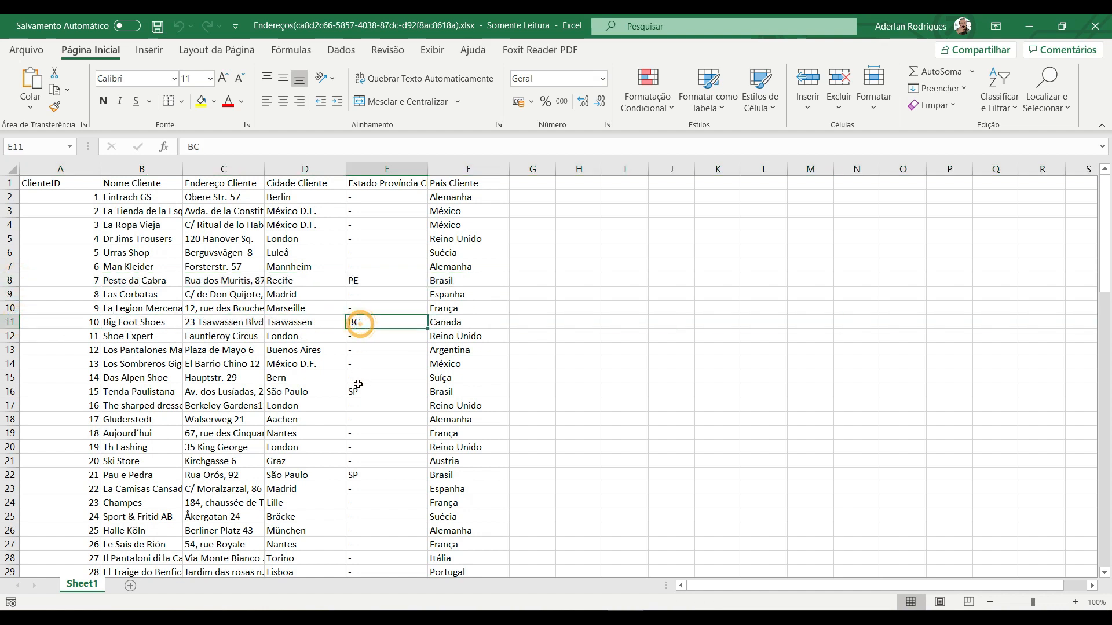
left_click(359, 388)
left_click(298, 392)
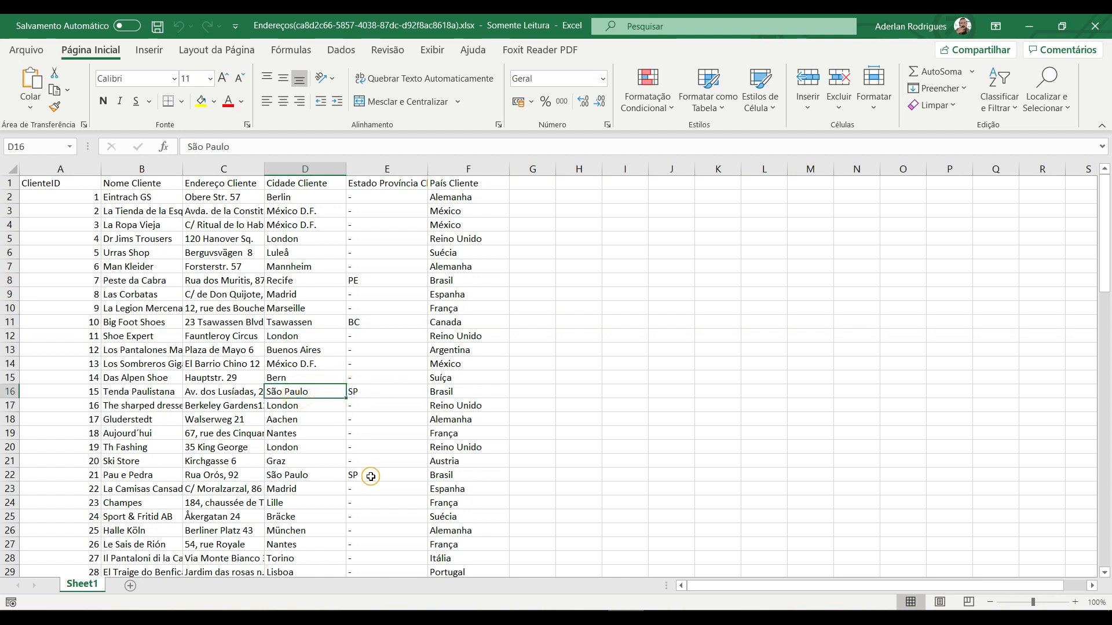
left_click(371, 476)
scroll(376, 511, "down", 6)
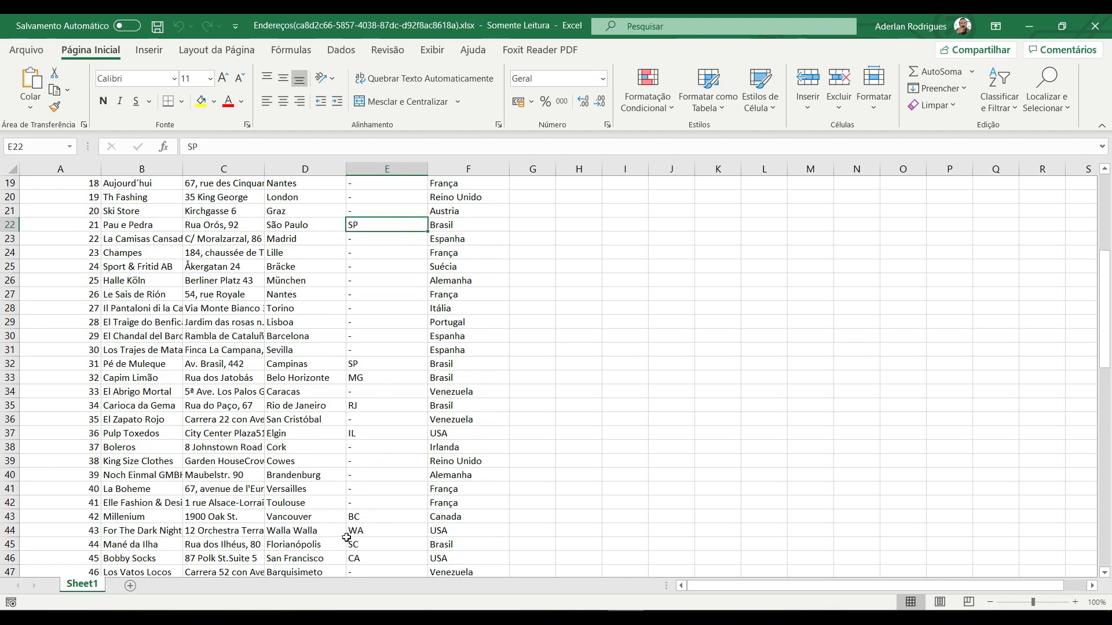
left_click(377, 535)
left_click(443, 532)
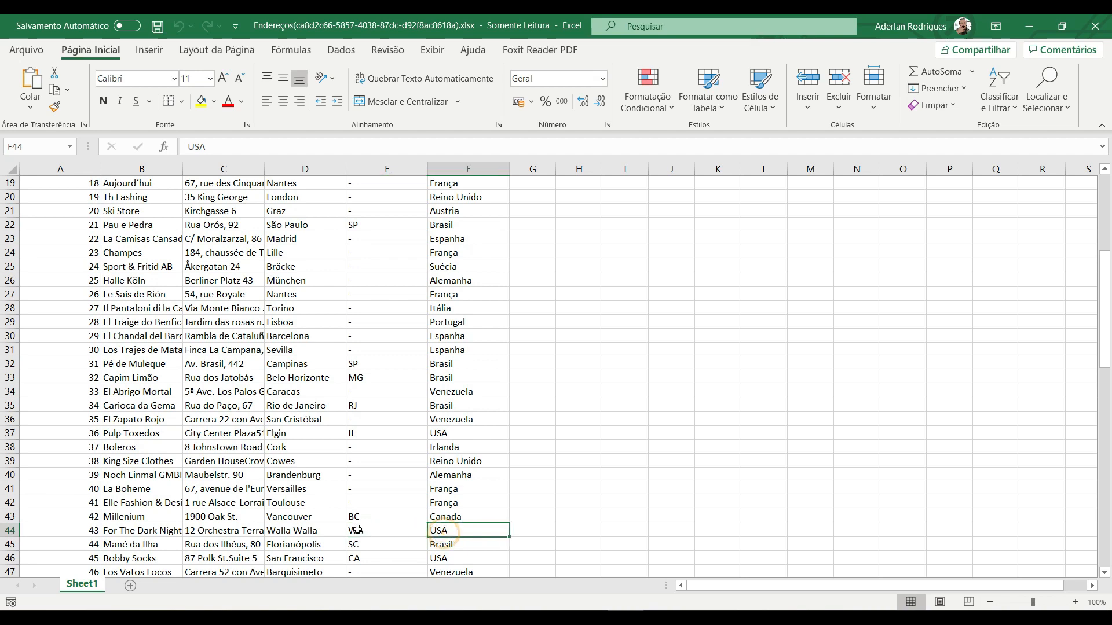
left_click(324, 530)
scroll(374, 516, "down", 4)
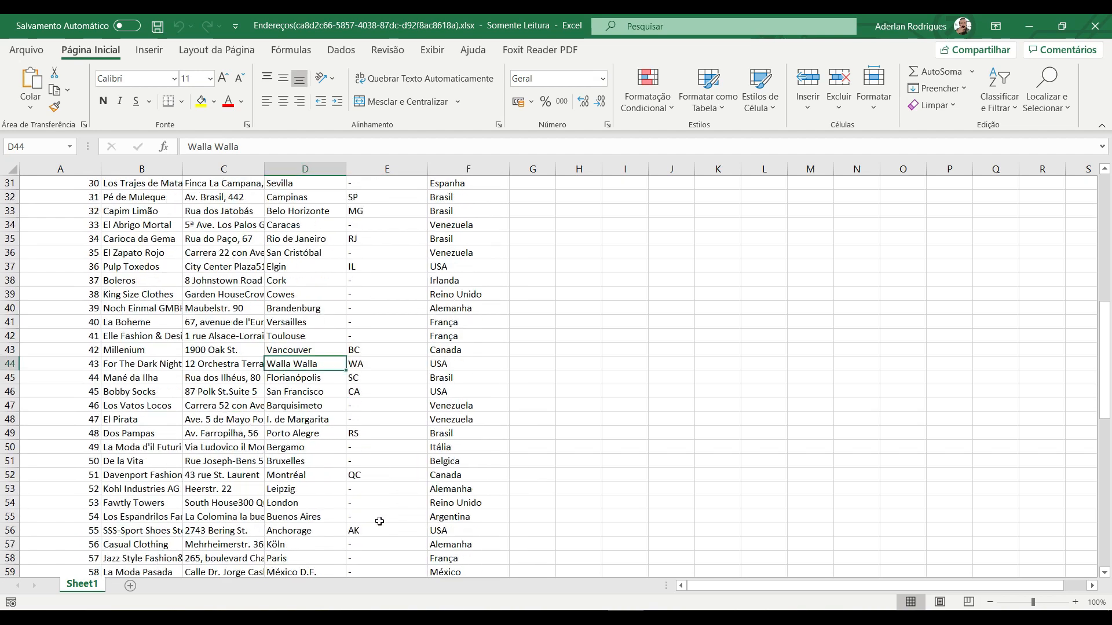
scroll(385, 449, "up", 10)
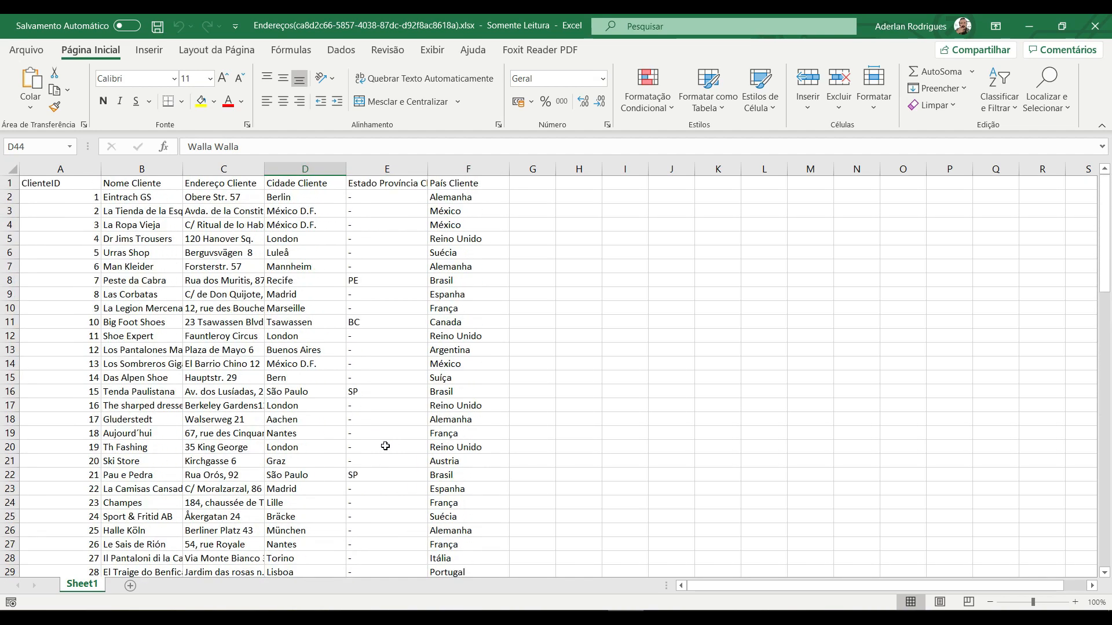
left_click(117, 200)
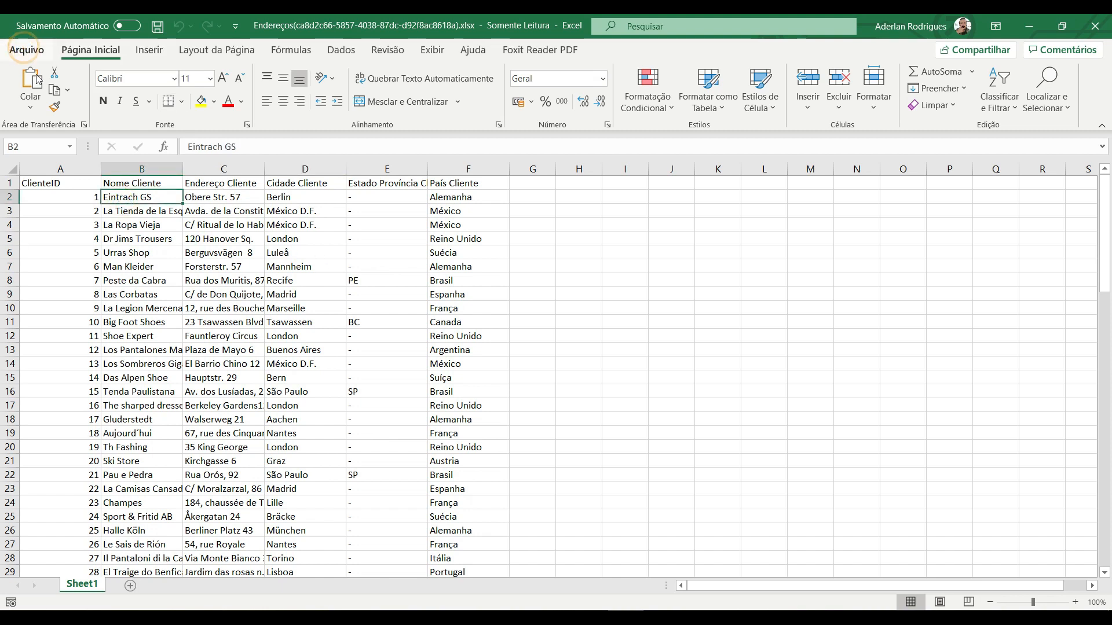
Step: Start saving a copy of the exported workbook in the Exercícios folder of C:\Qlik Sense Analista Avançado
left_click(26, 50)
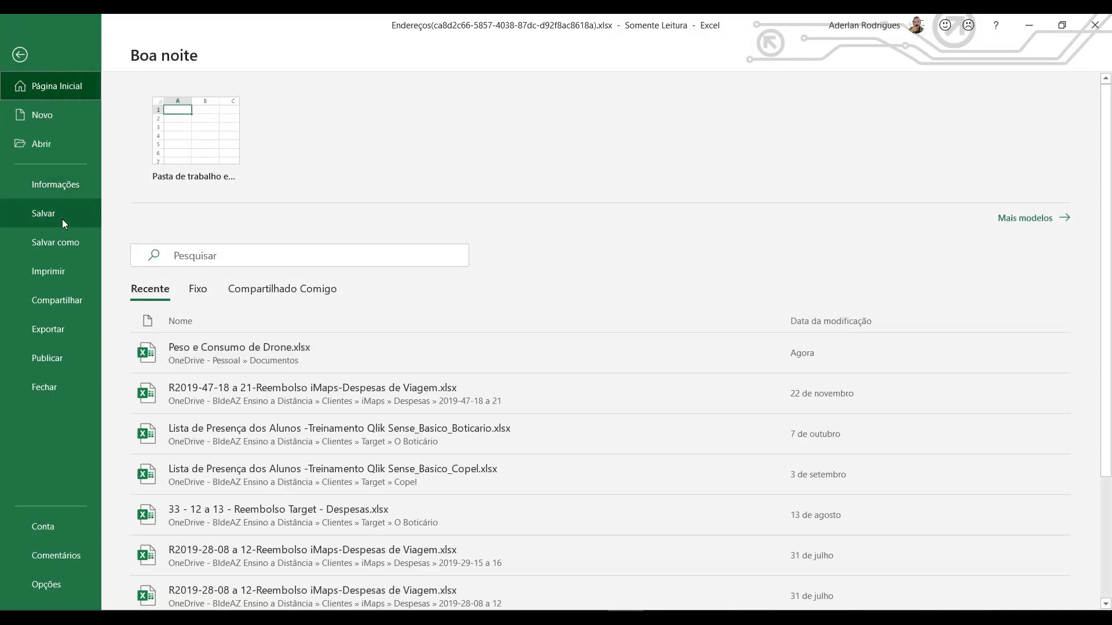
left_click(56, 246)
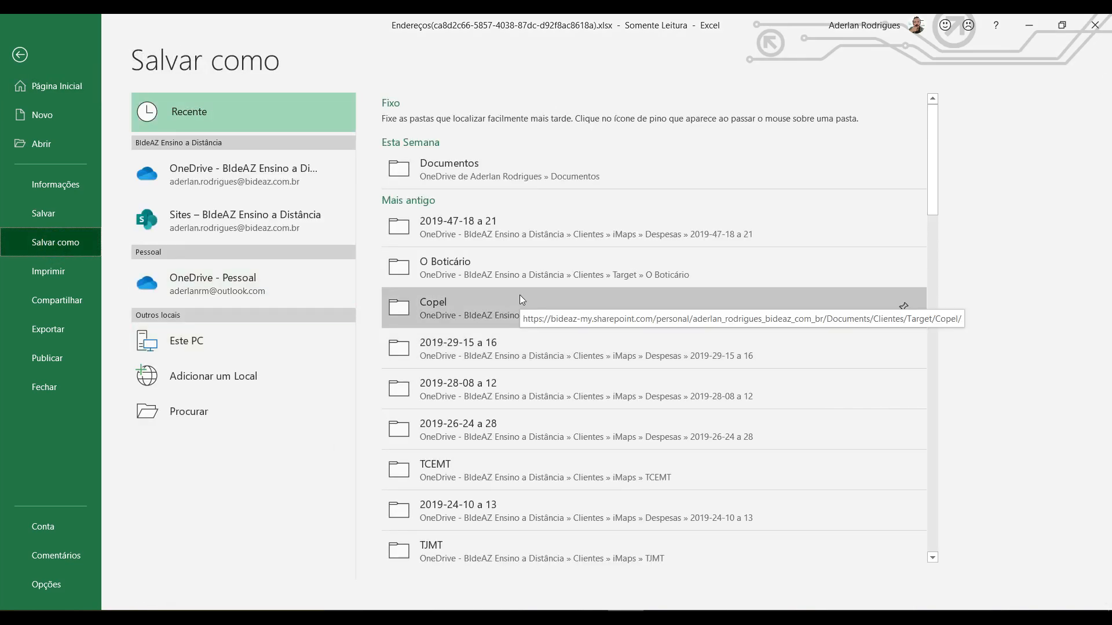
left_click(196, 415)
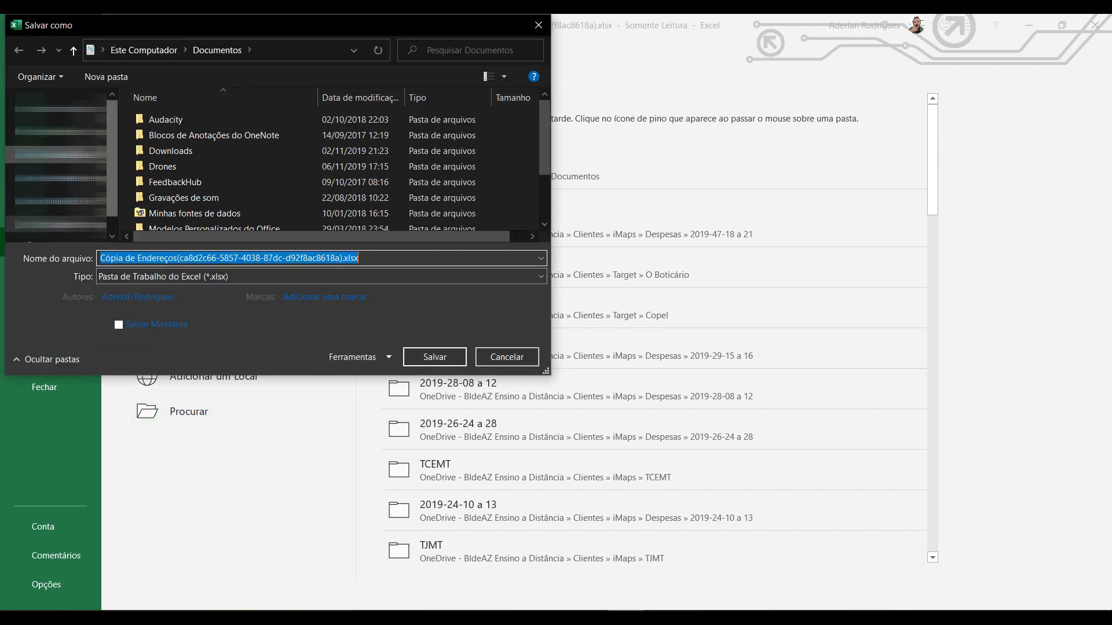
left_click(64, 225)
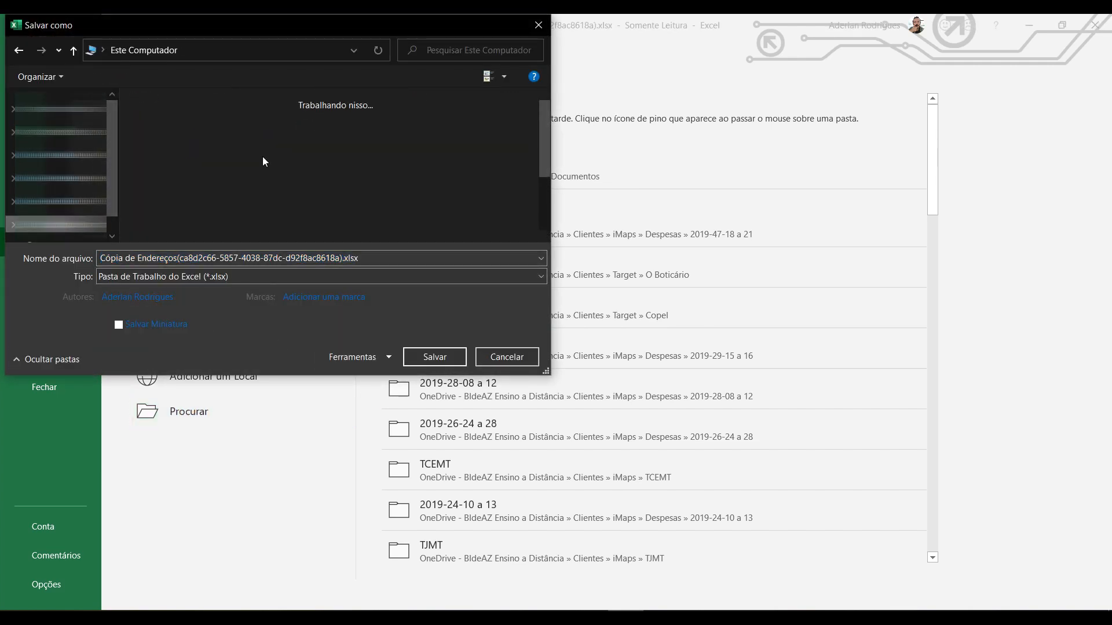
scroll(256, 159, "down", 3)
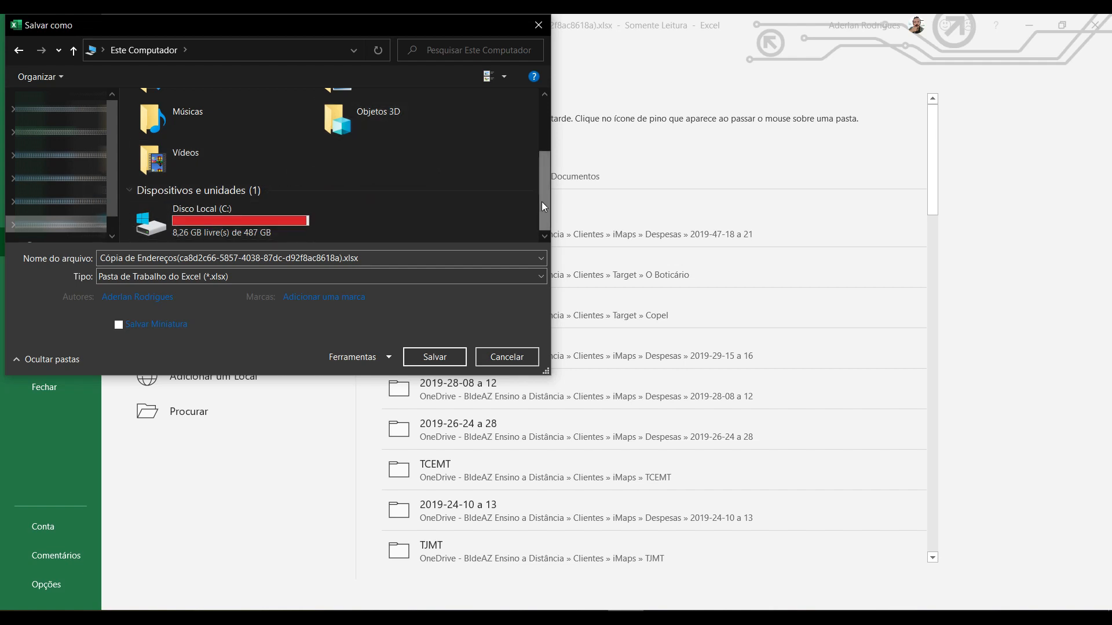
double_click(224, 213)
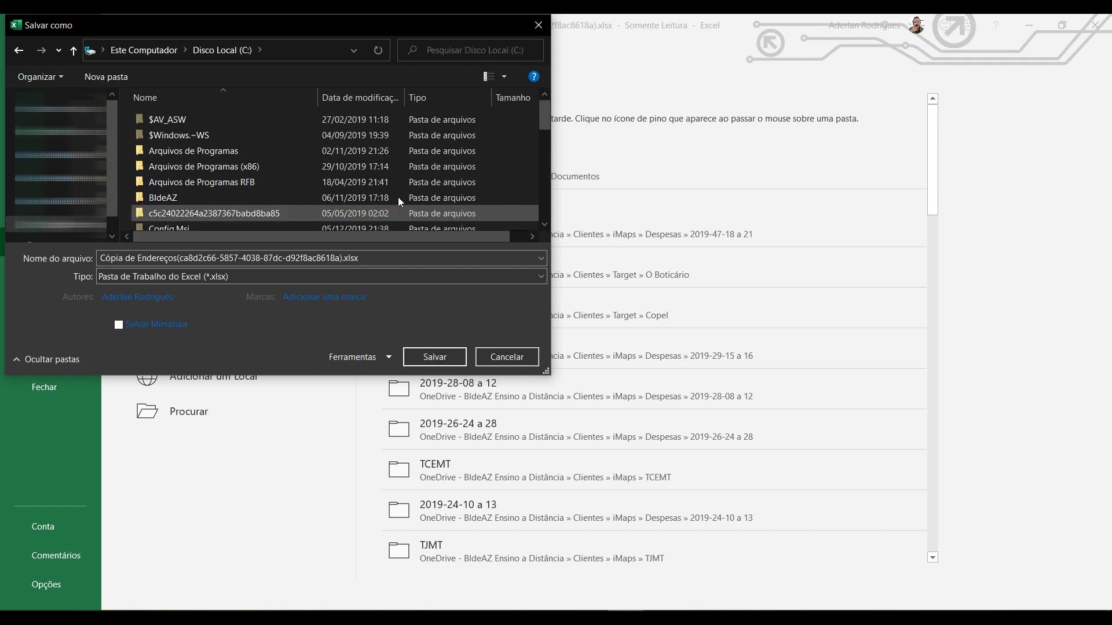
left_click_drag(544, 116, 536, 186)
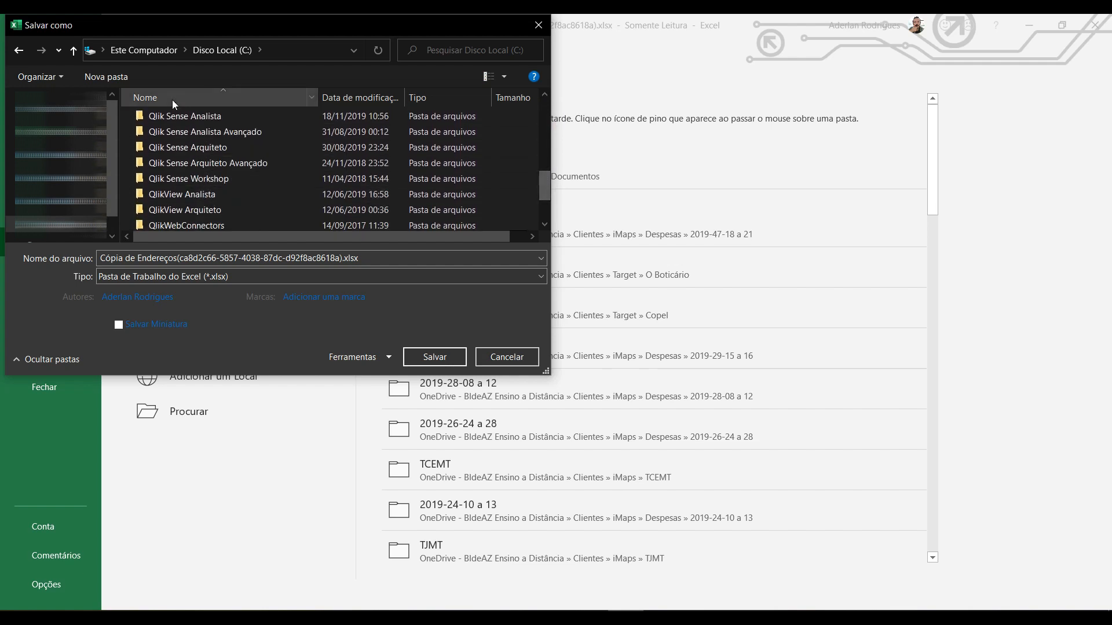
double_click(181, 132)
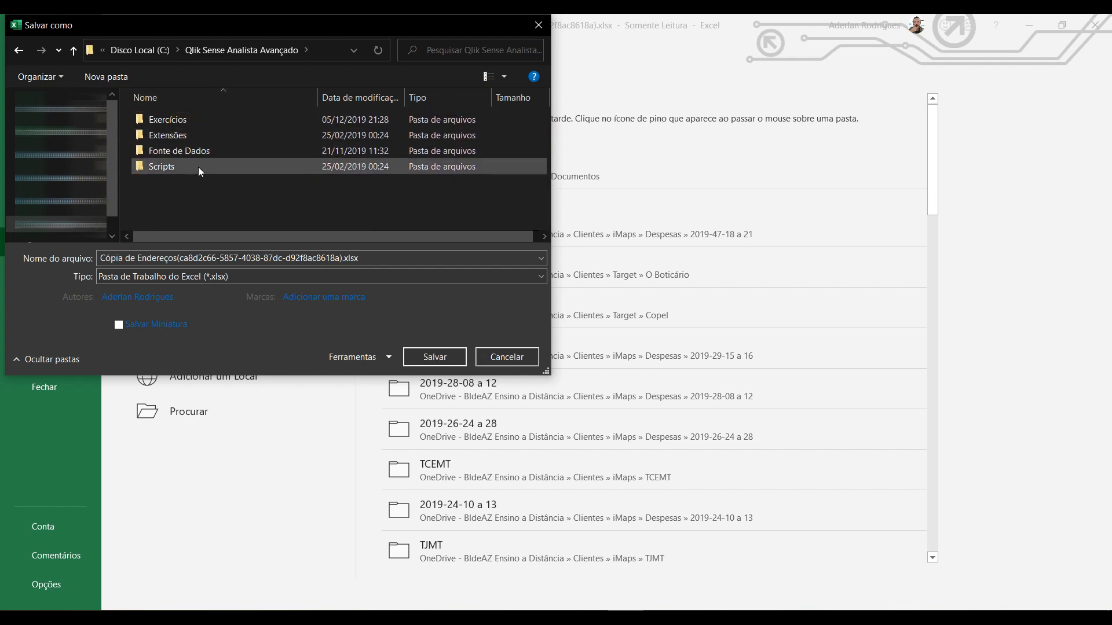
double_click(179, 122)
Step: Save the copy in CSV UTF-8 (Delimitado por vírgulas) format under the name Endereços dos Clientes
left_click(220, 258)
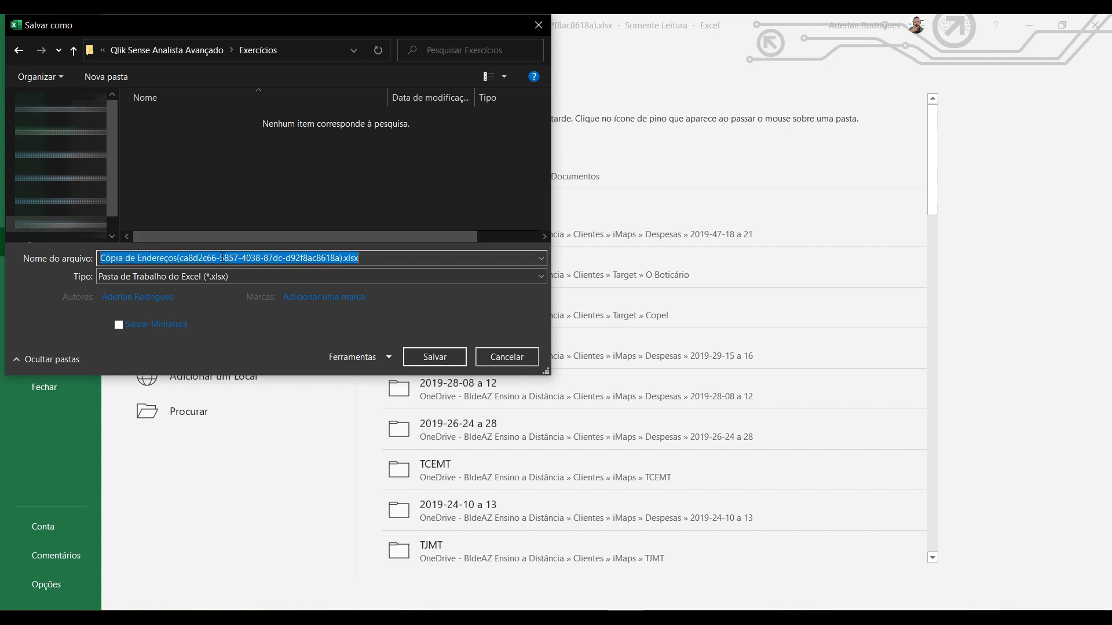
left_click(196, 275)
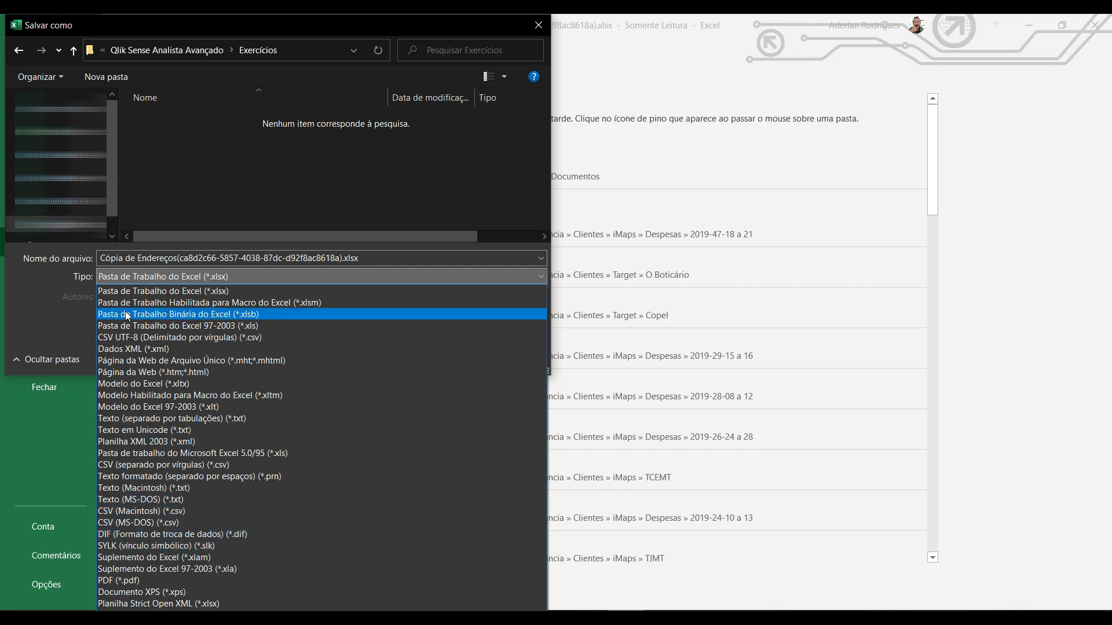
left_click(120, 337)
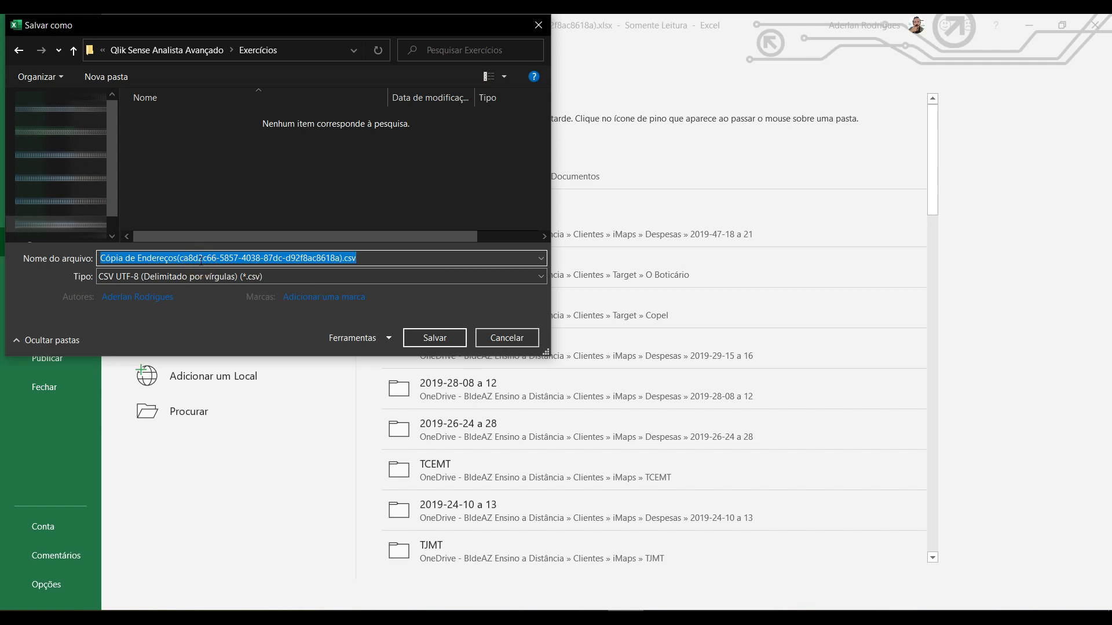
type("Endere")
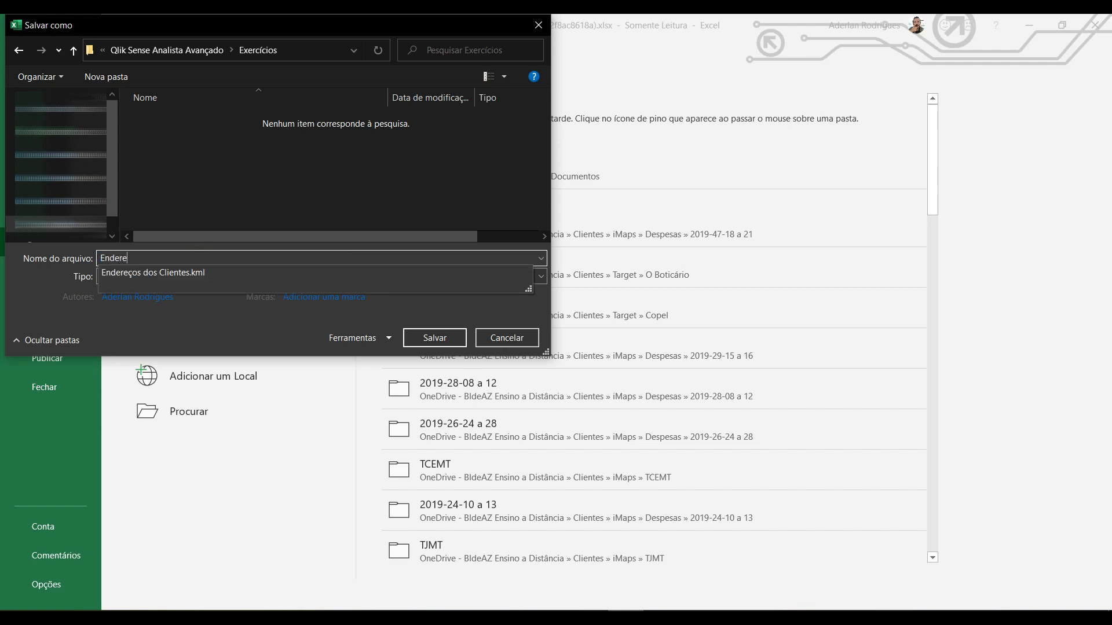
key("Down")
key("BackSpace")
key("BackSpace")
key("BackSpace")
key("BackSpace")
key("Tab")
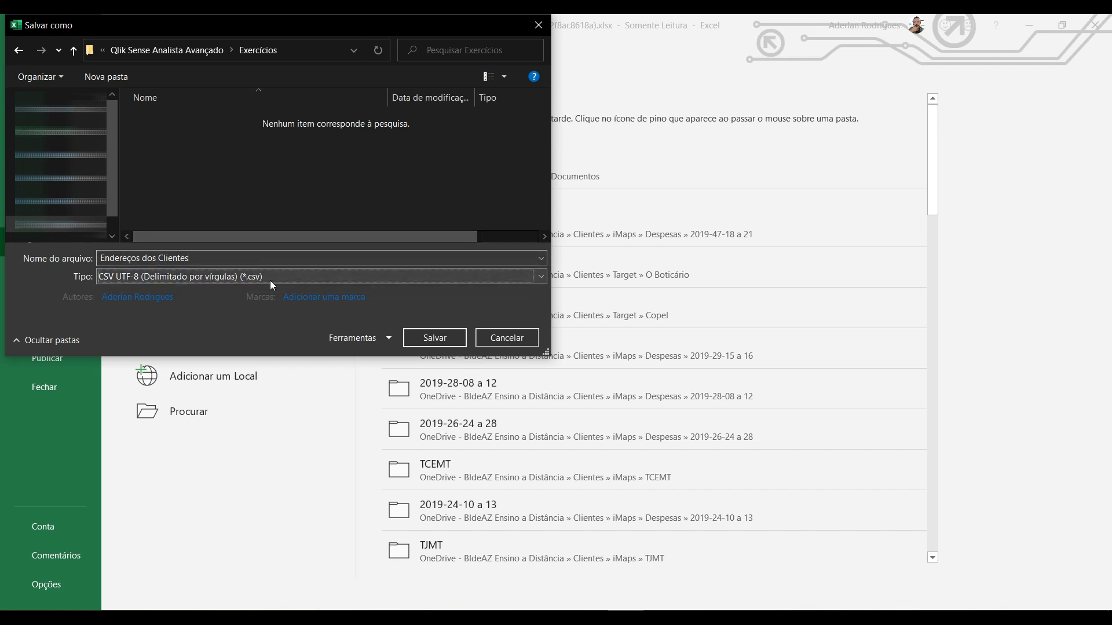
left_click(434, 338)
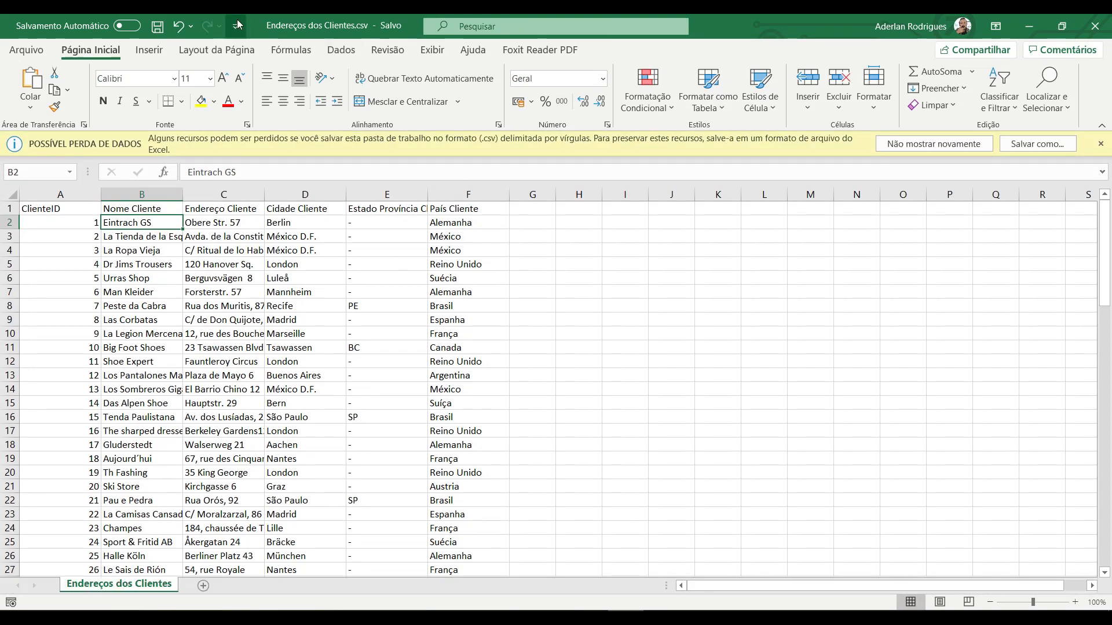
Step: Close the Endereços dos Clientes.csv workbook, return to Qlik Sense Desktop and dismiss the Exportação concluída message
key("alt+Tab")
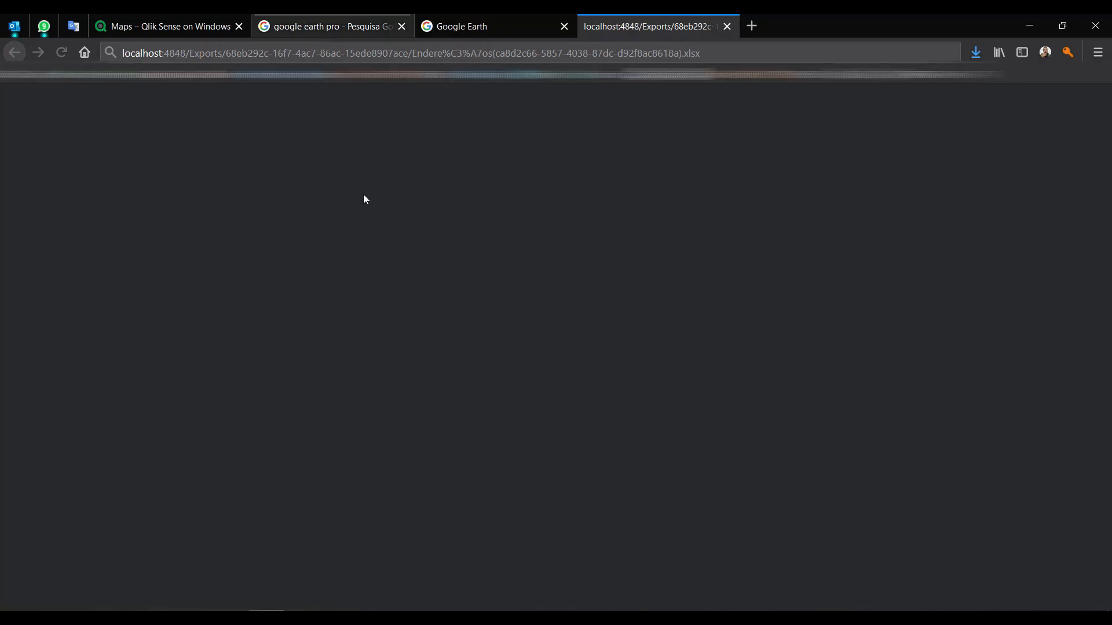
key("alt+Tab")
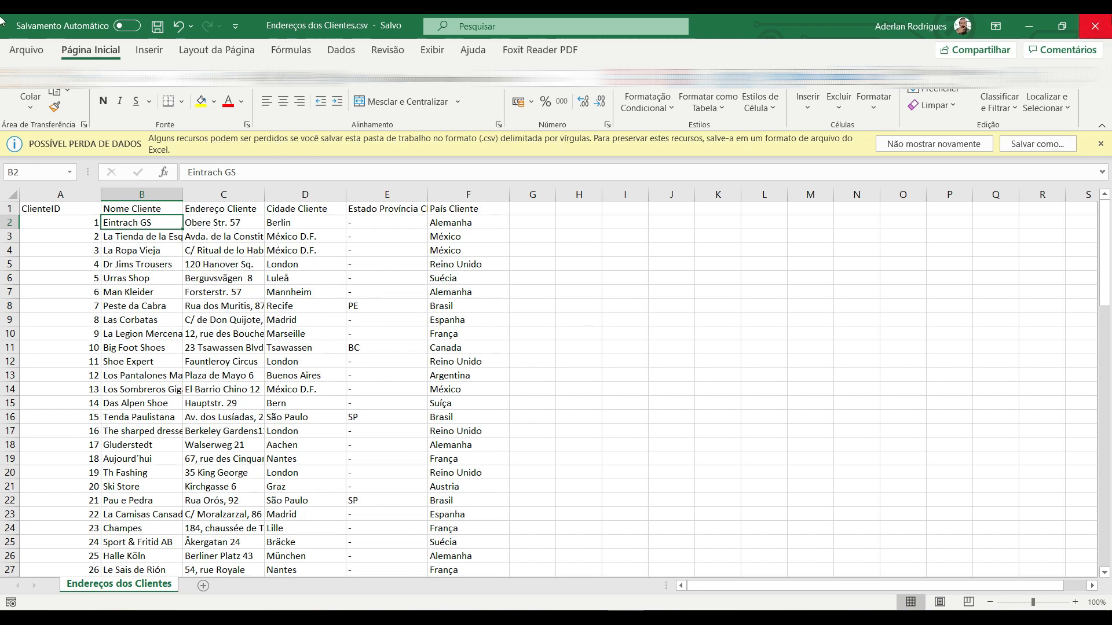
left_click(1095, 26)
left_click(1096, 25)
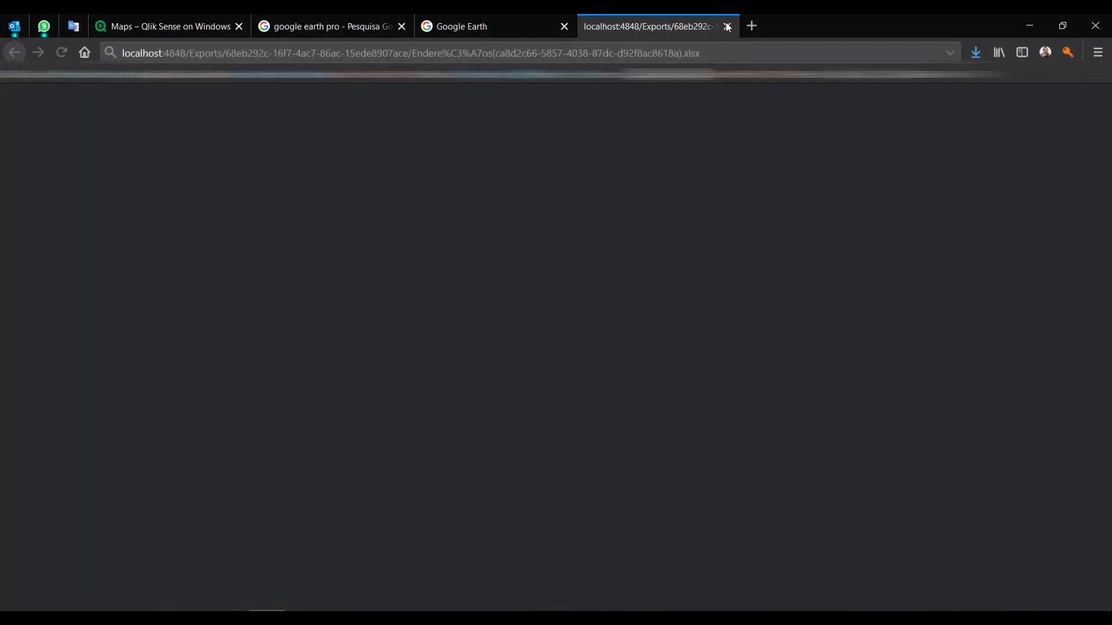
left_click(1028, 28)
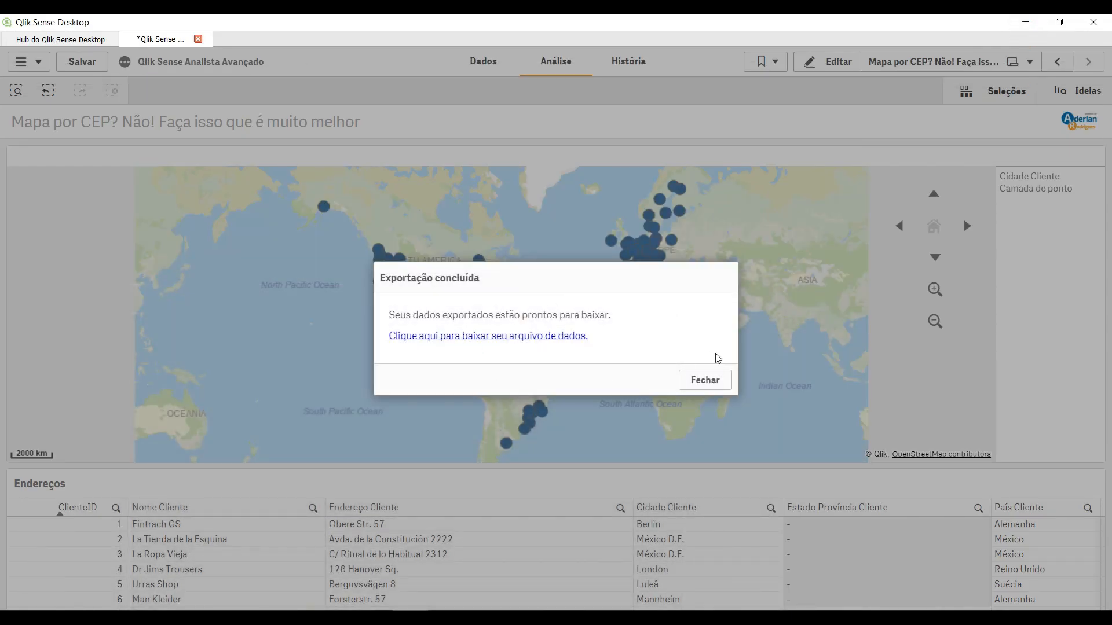
left_click(704, 380)
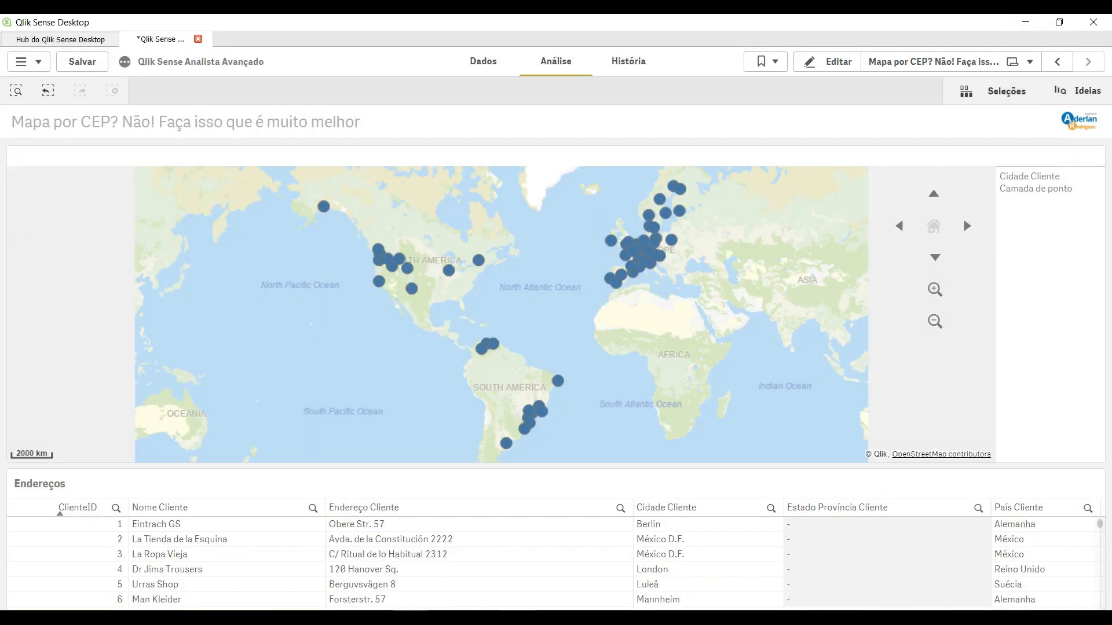
Step: Switch to Google Earth Pro and import Endereços dos Clientes.csv from the Exercícios folder
left_click(589, 617)
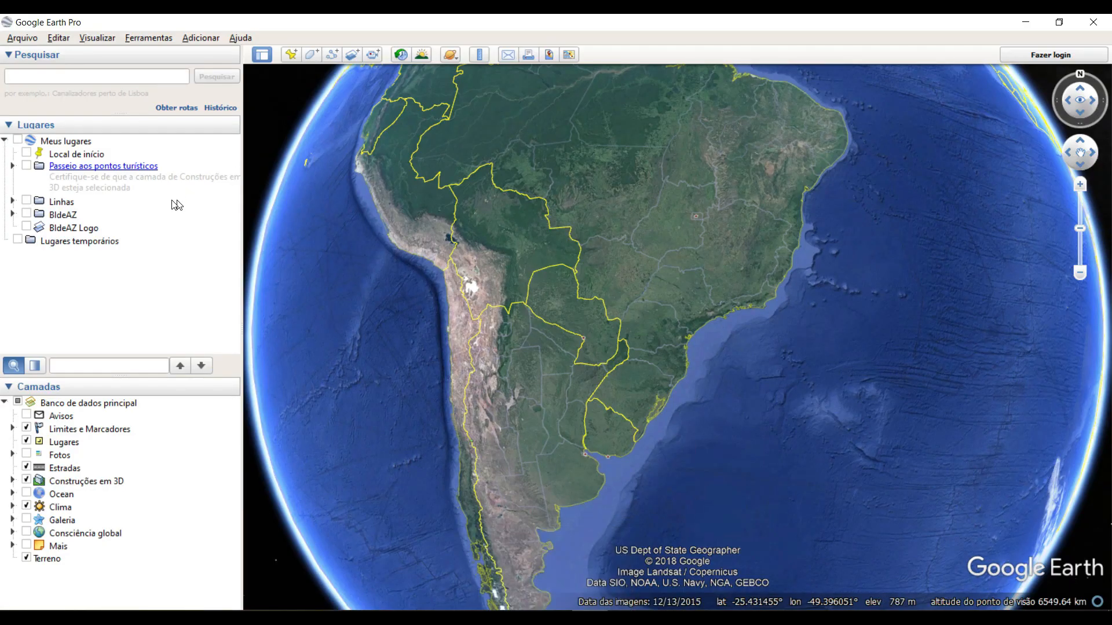
left_click(23, 38)
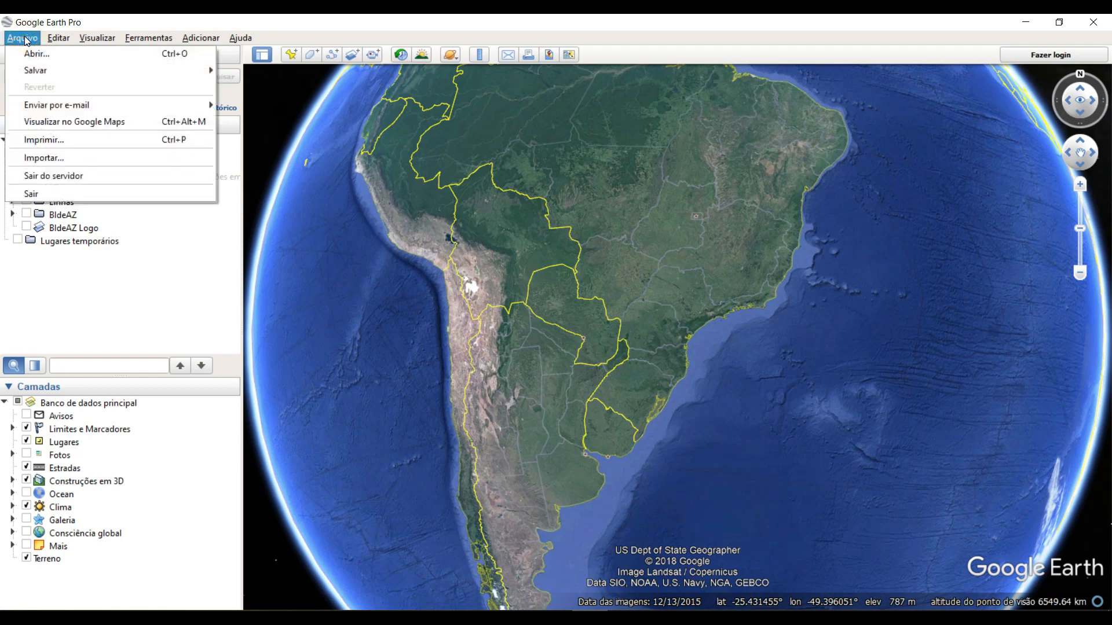
left_click(42, 158)
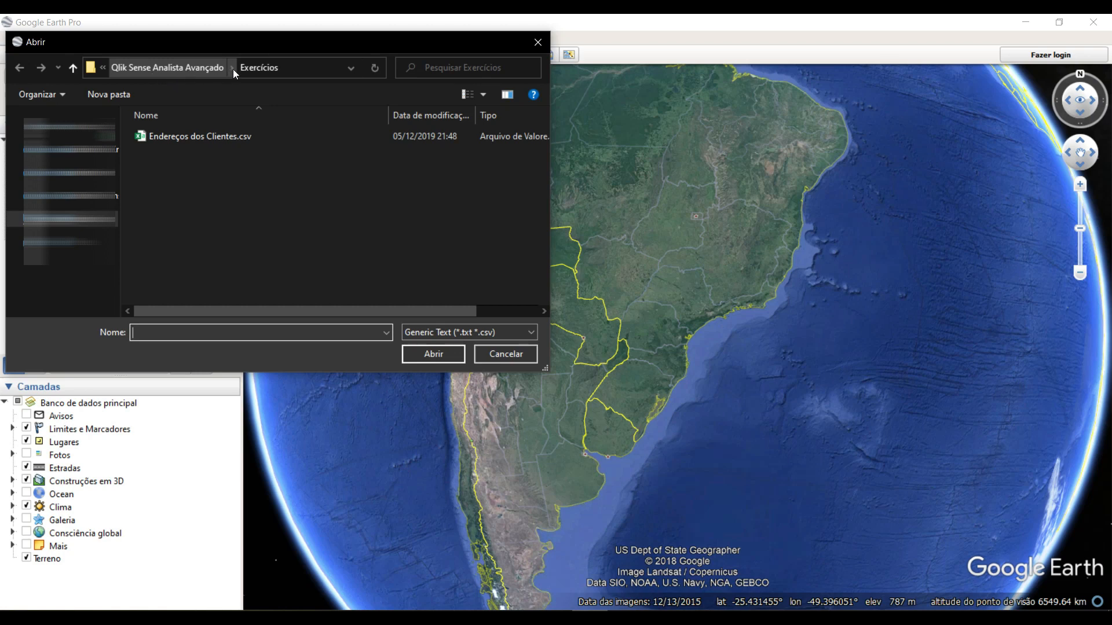
left_click(162, 138)
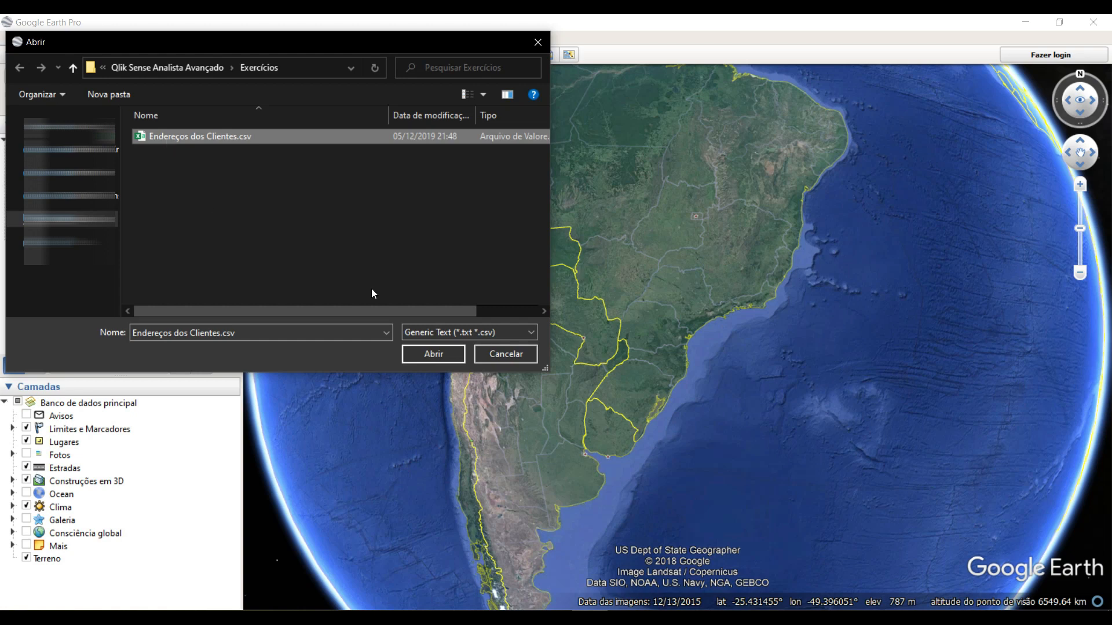
left_click(422, 356)
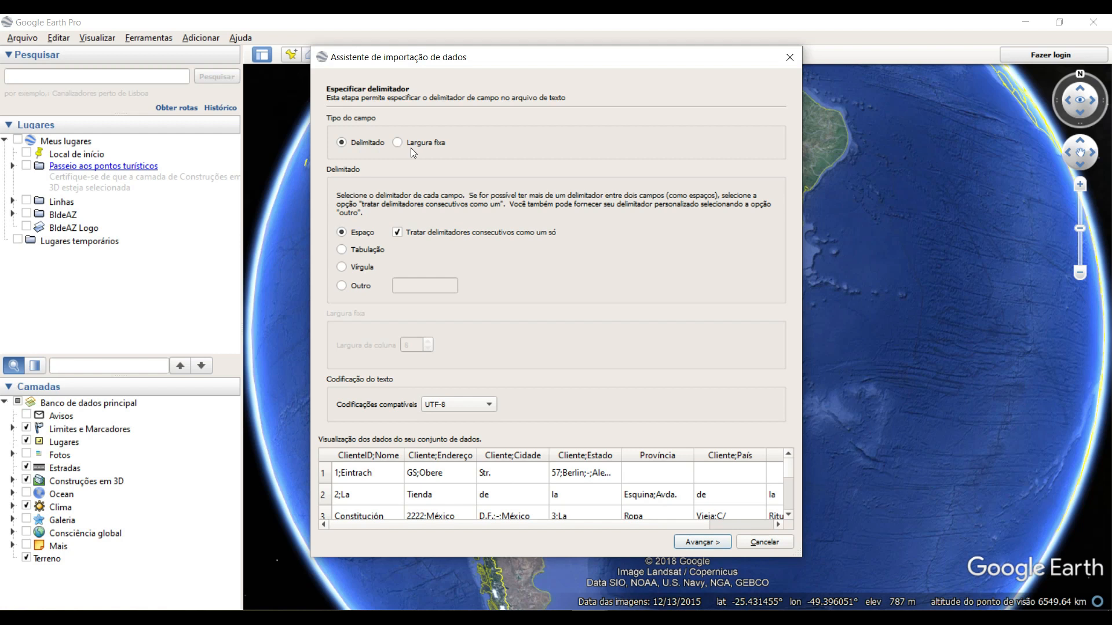
Step: Set the import's field delimiter to the custom character ";" and continue to the latitude/longitude settings
left_click(353, 269)
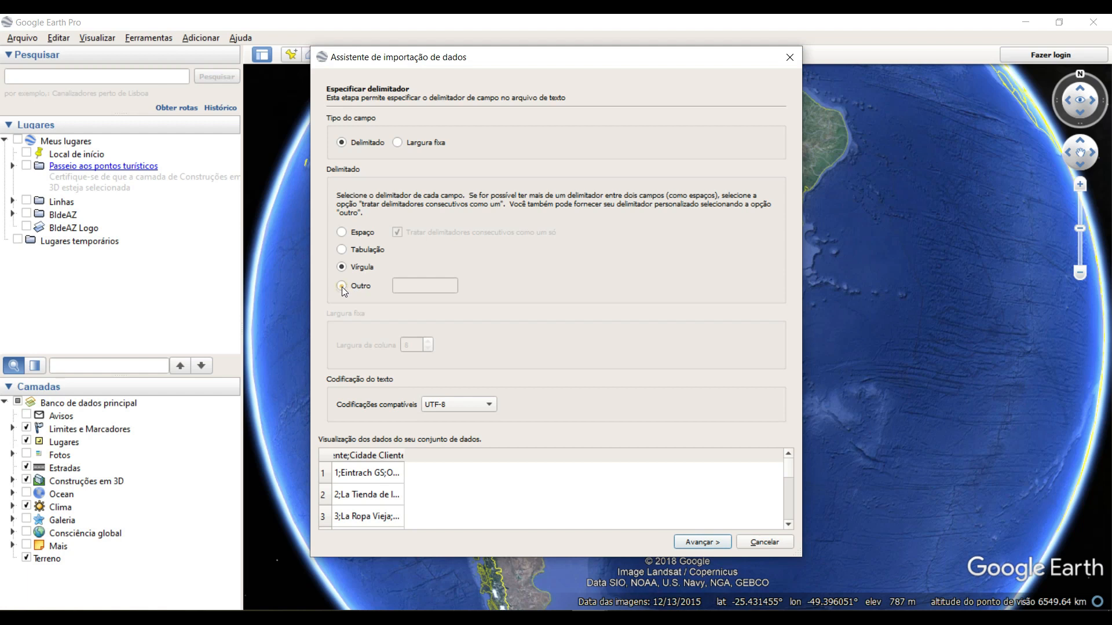
left_click(341, 286)
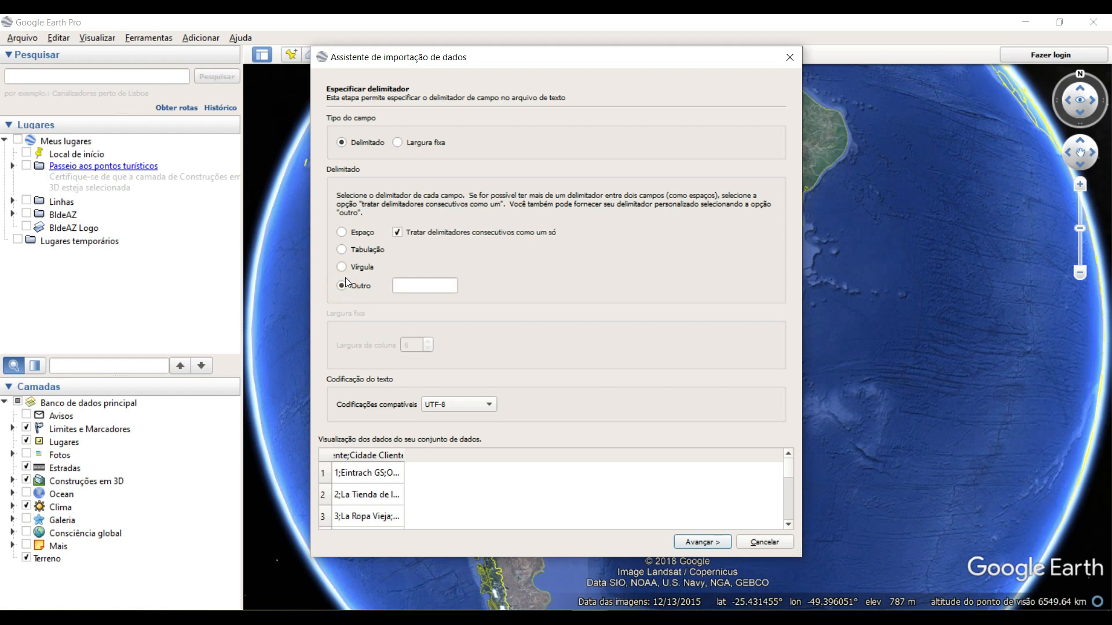
left_click(430, 283)
type(";")
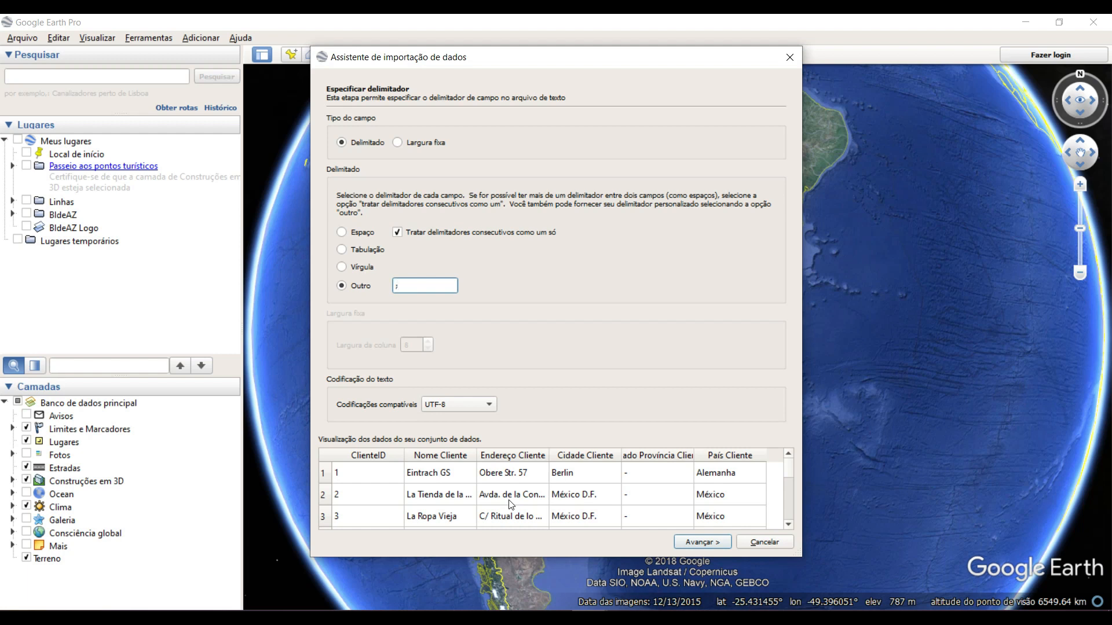
left_click(689, 540)
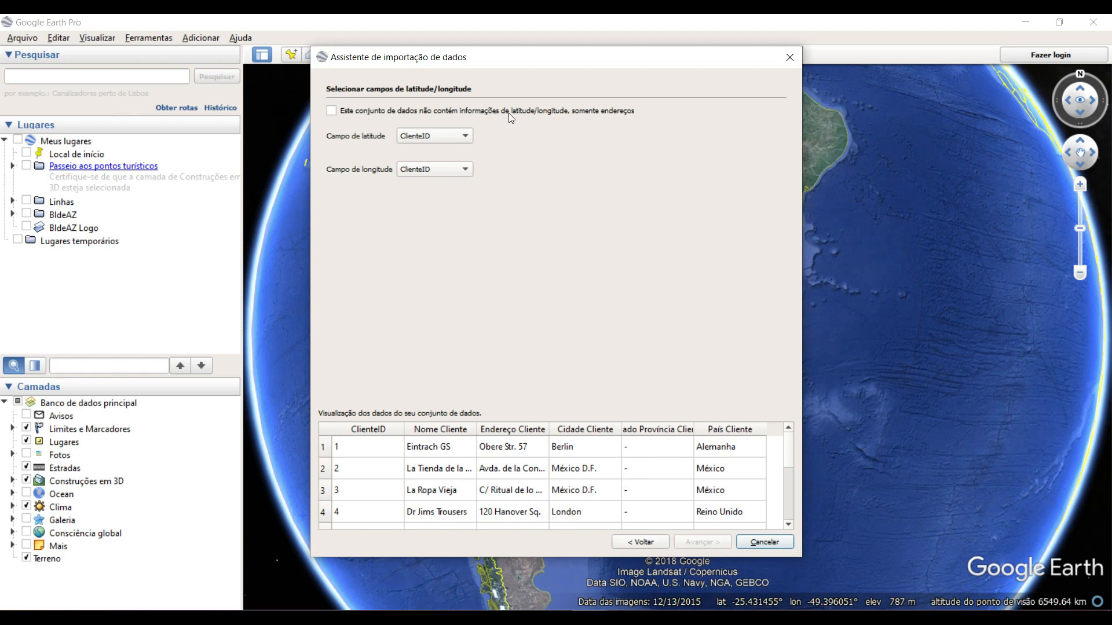
Step: Specify that the dataset has only addresses without latitude/longitude, and that they are divided into several fields
left_click(332, 111)
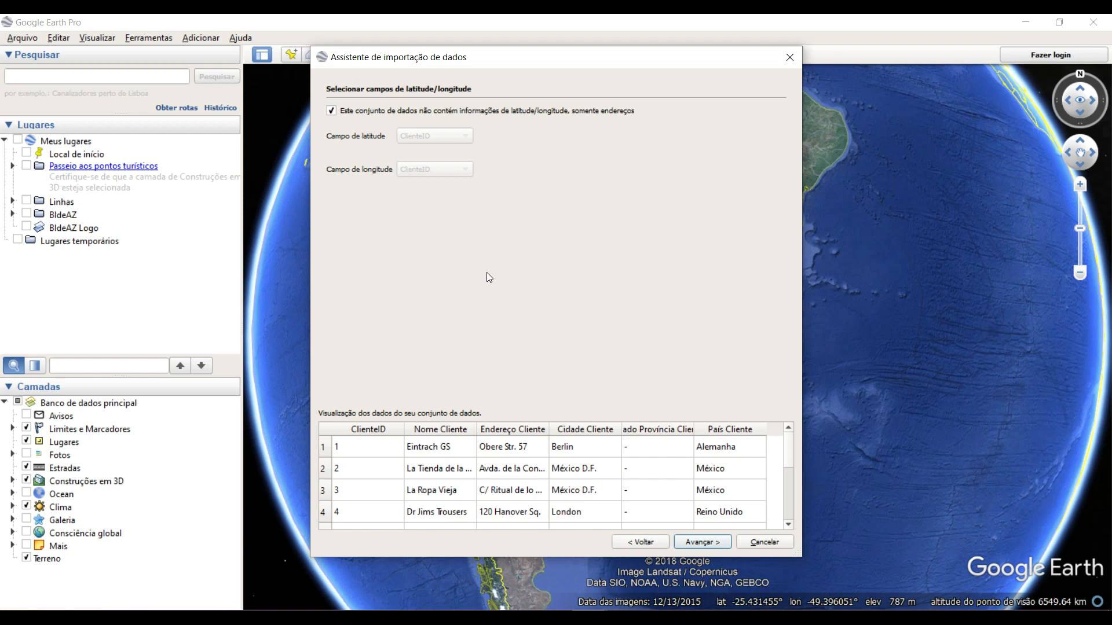
left_click(699, 544)
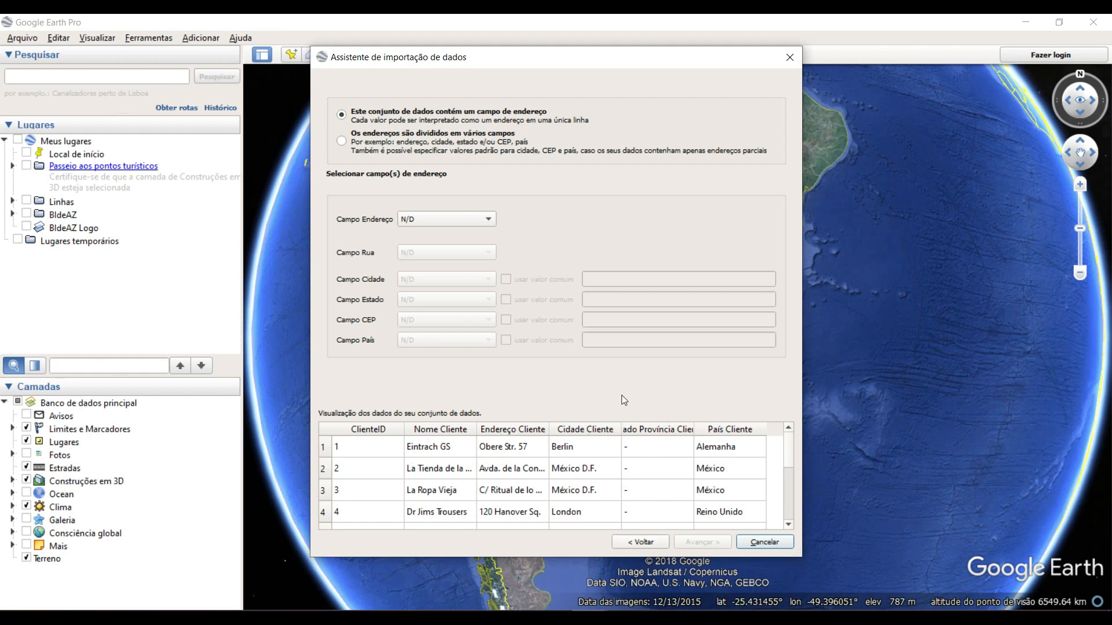
left_click(343, 145)
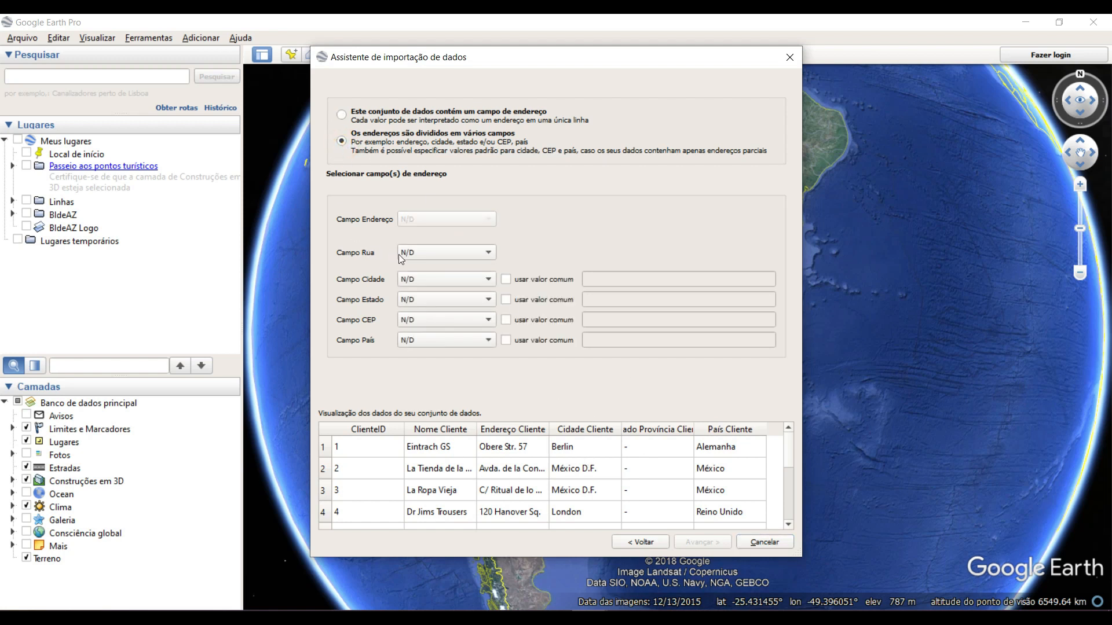
Step: Assign Endereço Cliente to the street field and Cidade Cliente to the city field of the import
left_click(422, 252)
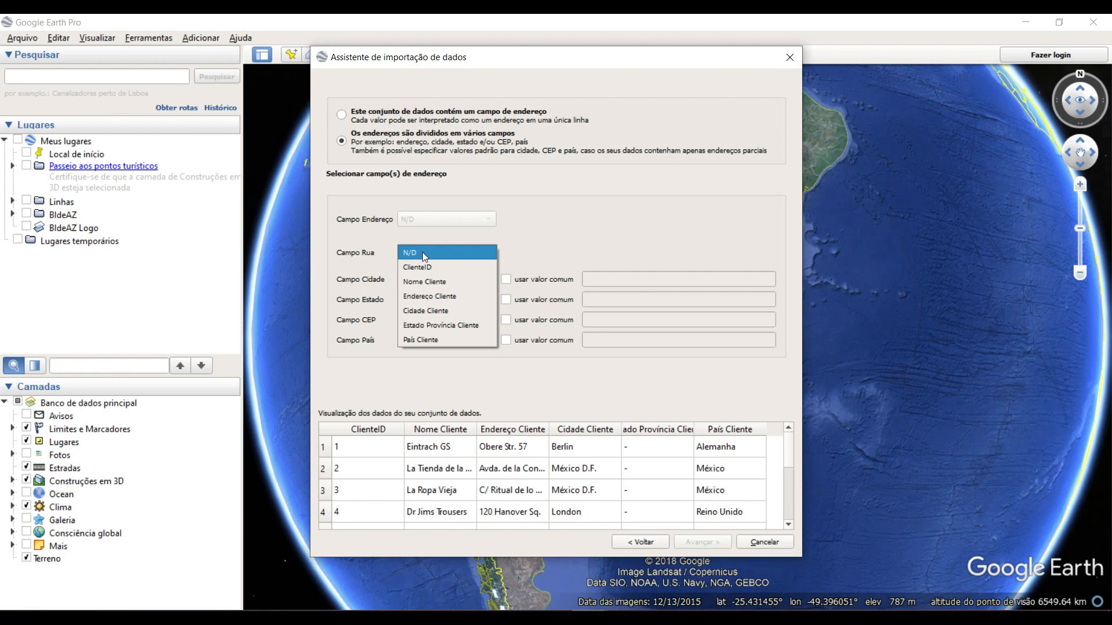
left_click(414, 297)
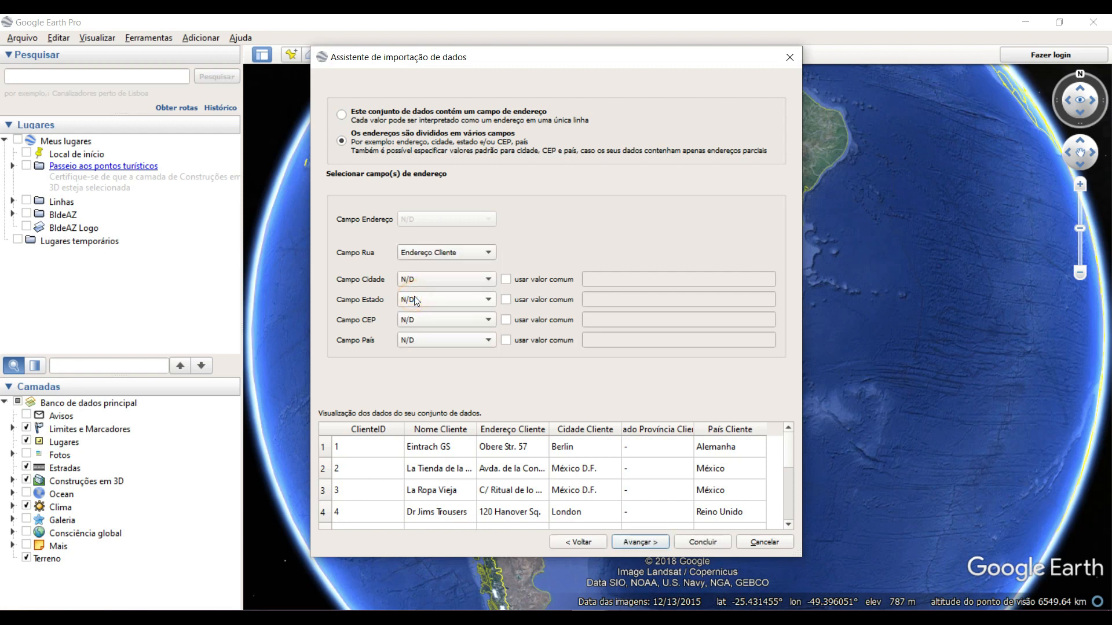
left_click(418, 277)
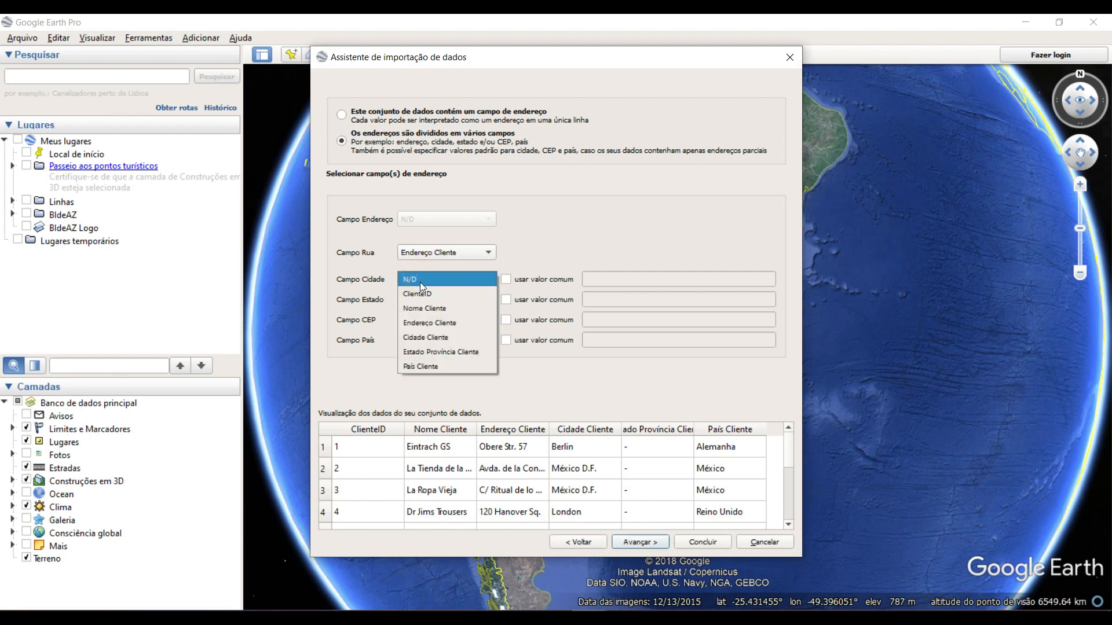
left_click(419, 336)
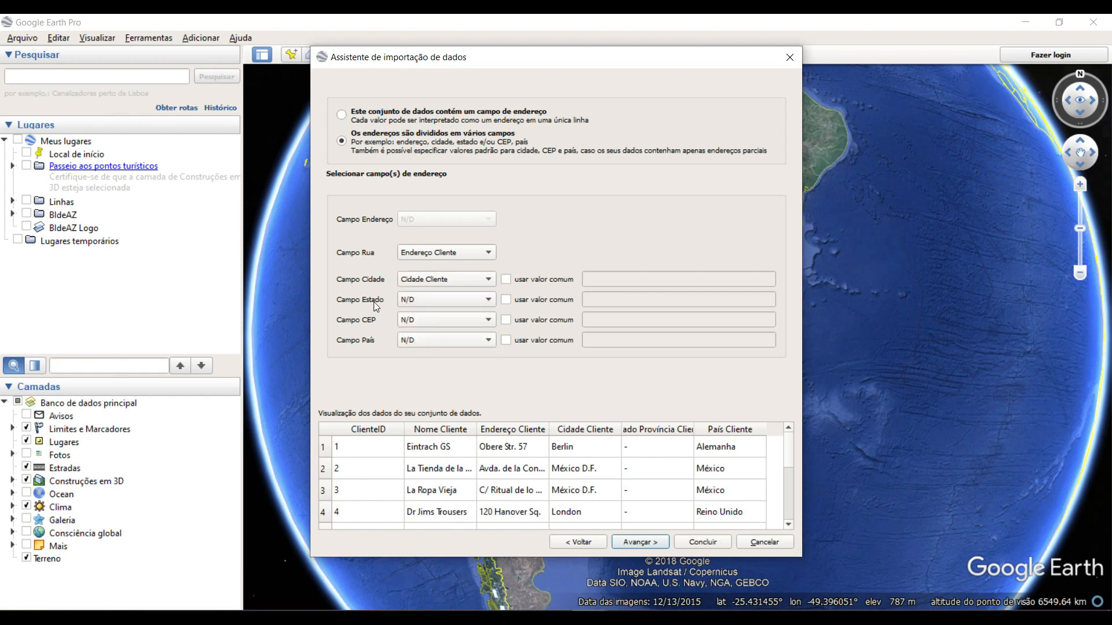
Step: Assign Estado Província Cliente to the state field and País Cliente to the country field, and finish the import with the default field types
left_click(411, 301)
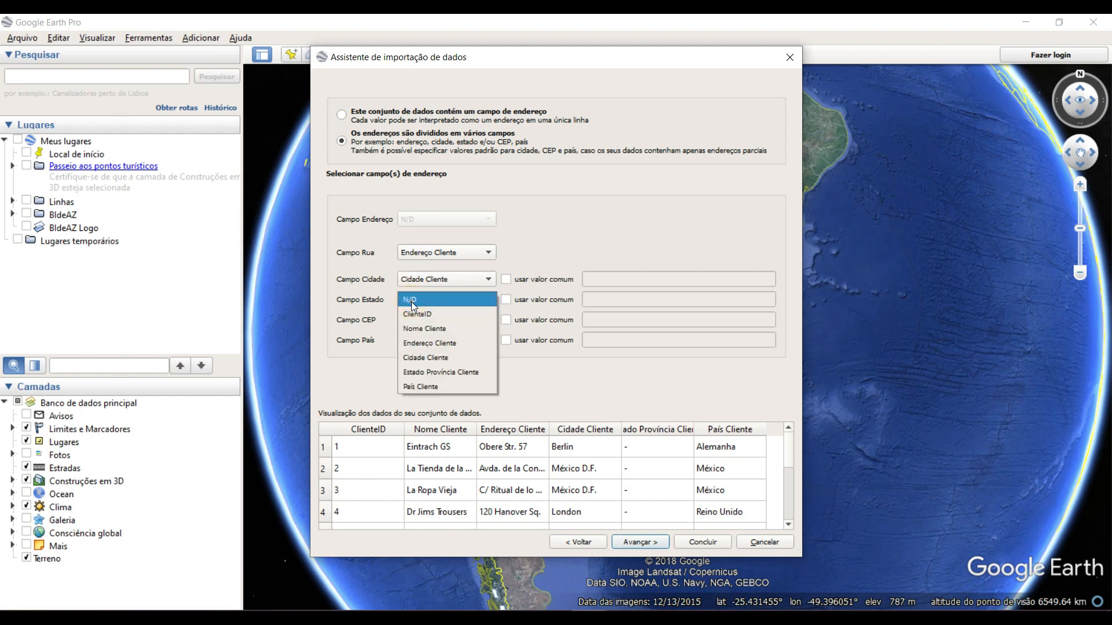
left_click(417, 371)
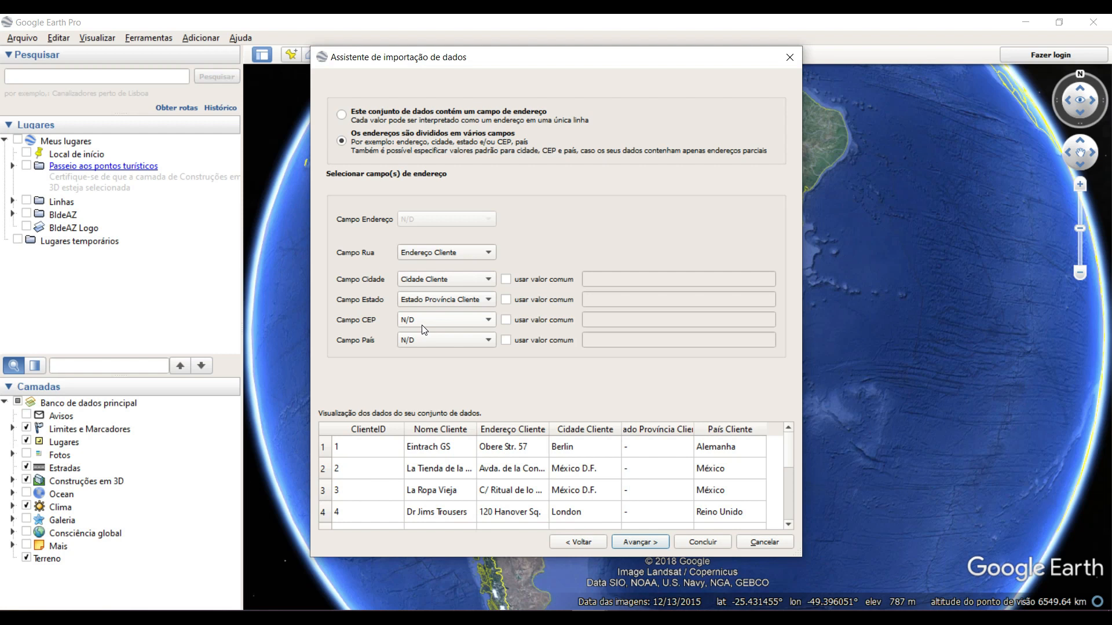
left_click(421, 341)
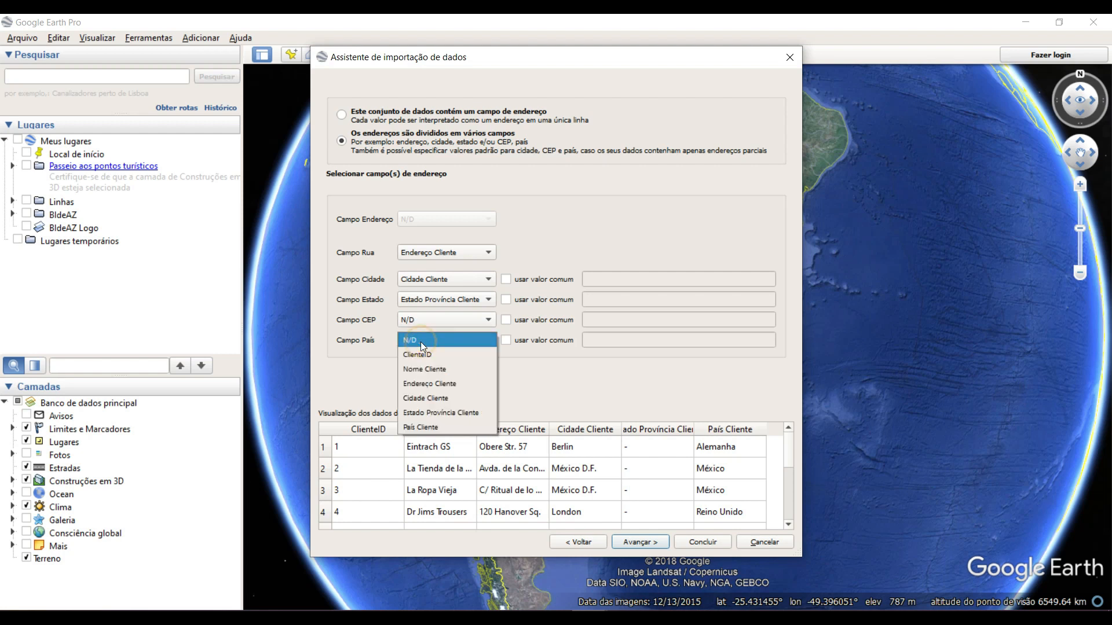
left_click(414, 427)
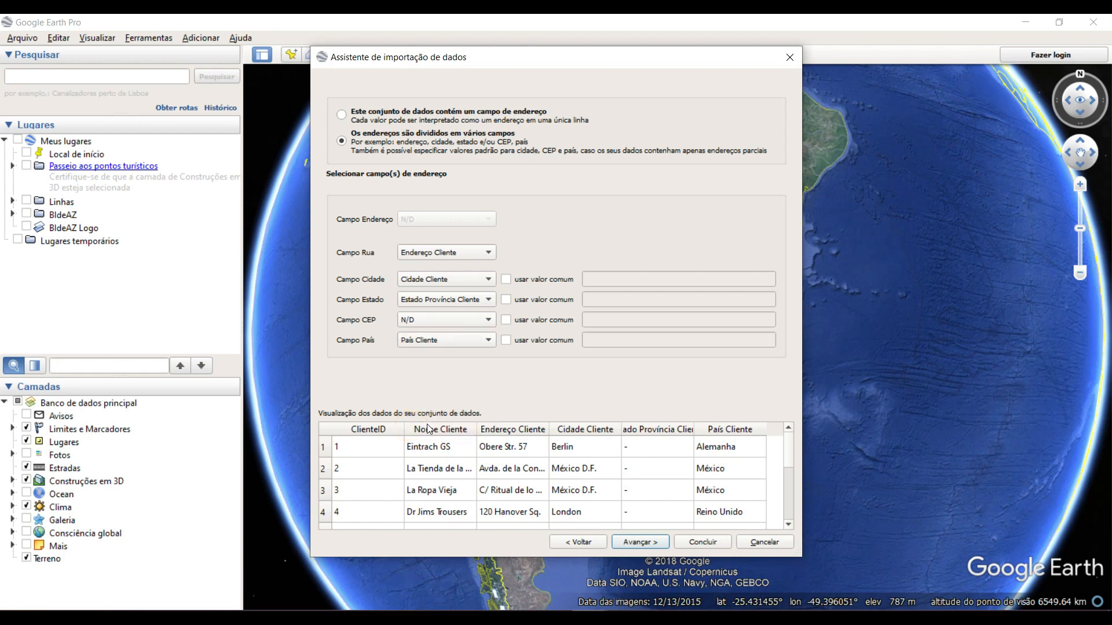
left_click(627, 543)
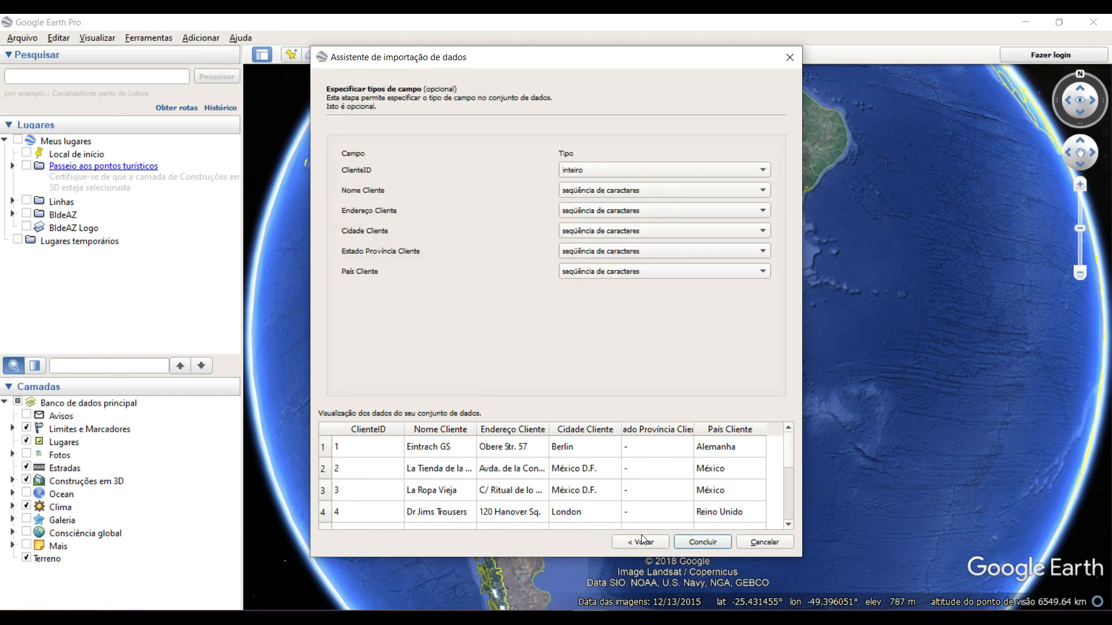
left_click(702, 541)
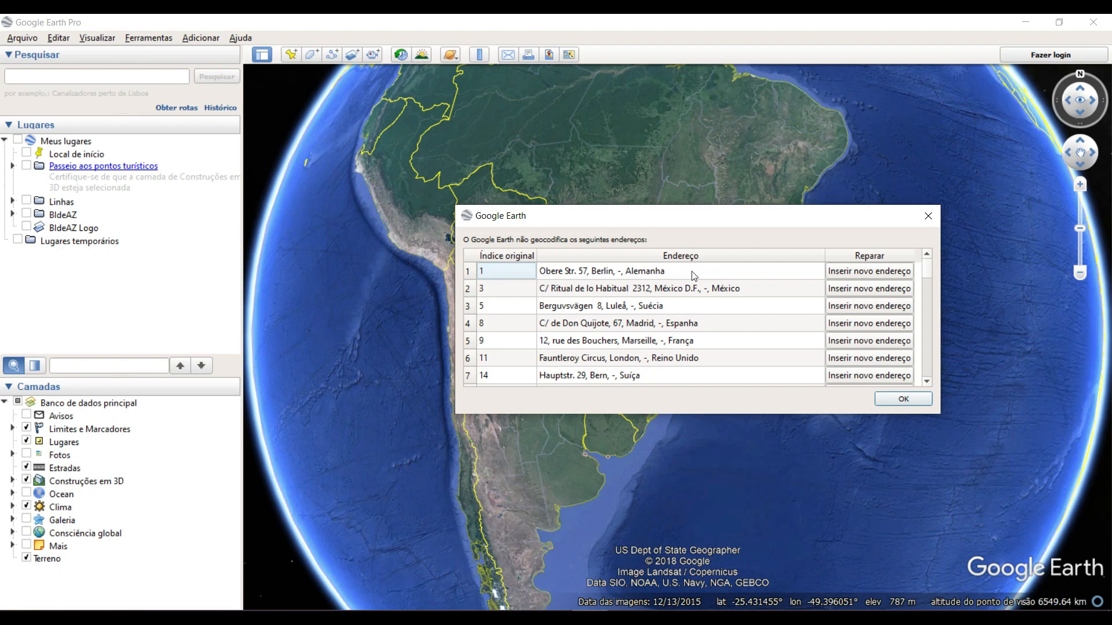
Step: Try to repair the first ungeocoded address by replacing the street abbreviation "Str." with a comma
left_click(847, 277)
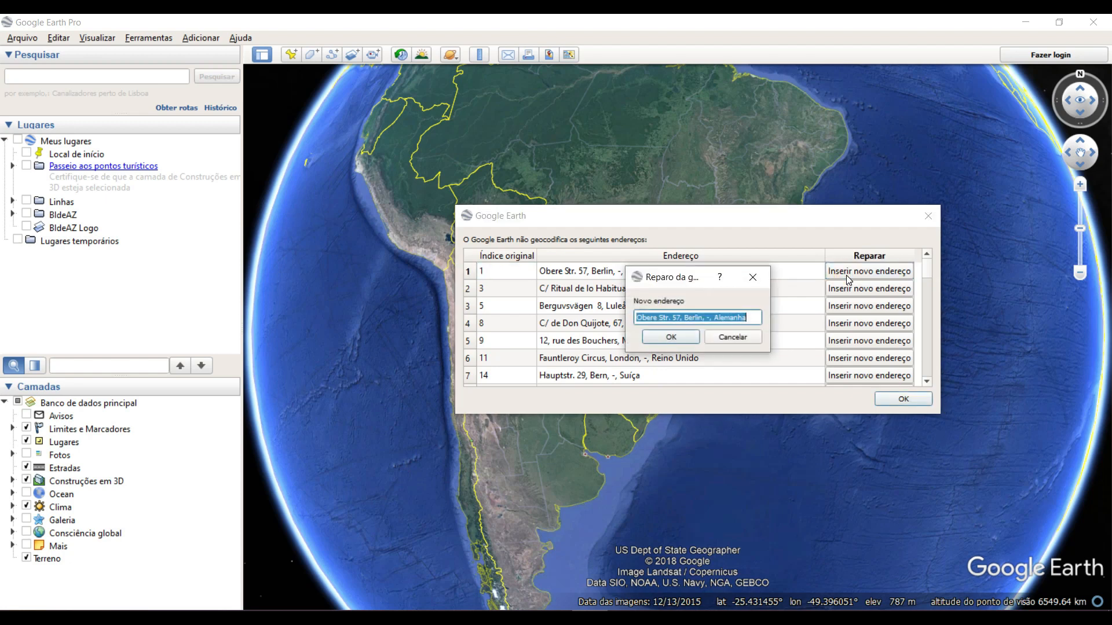
left_click(668, 318)
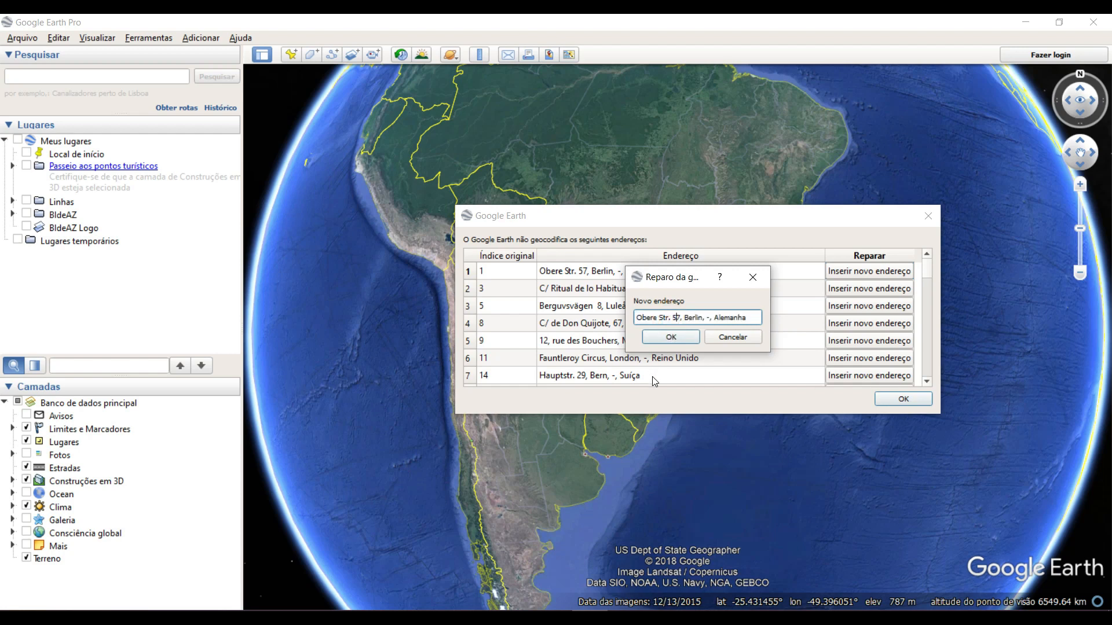
key("Right")
key("Right")
key("Right")
key("Right")
key("Right")
key("Right")
key("Right")
key("Right")
key("Right")
key("Right")
key("Right")
key("Right")
key("Right")
key("Right")
key("Right")
key("Right")
key("BackSpace")
key("Left")
key("Left")
key("Left")
key("shift+Left")
key("shift+Left")
key("shift+Left")
key("shift+Left")
key("shift+Left")
type(",")
left_click(662, 339)
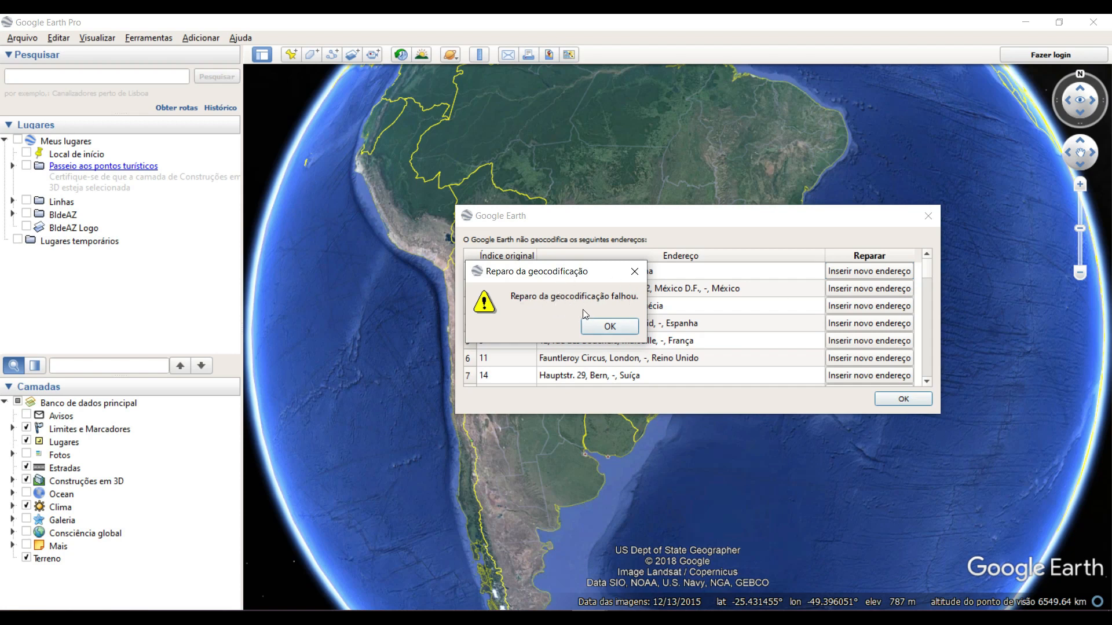
left_click(586, 324)
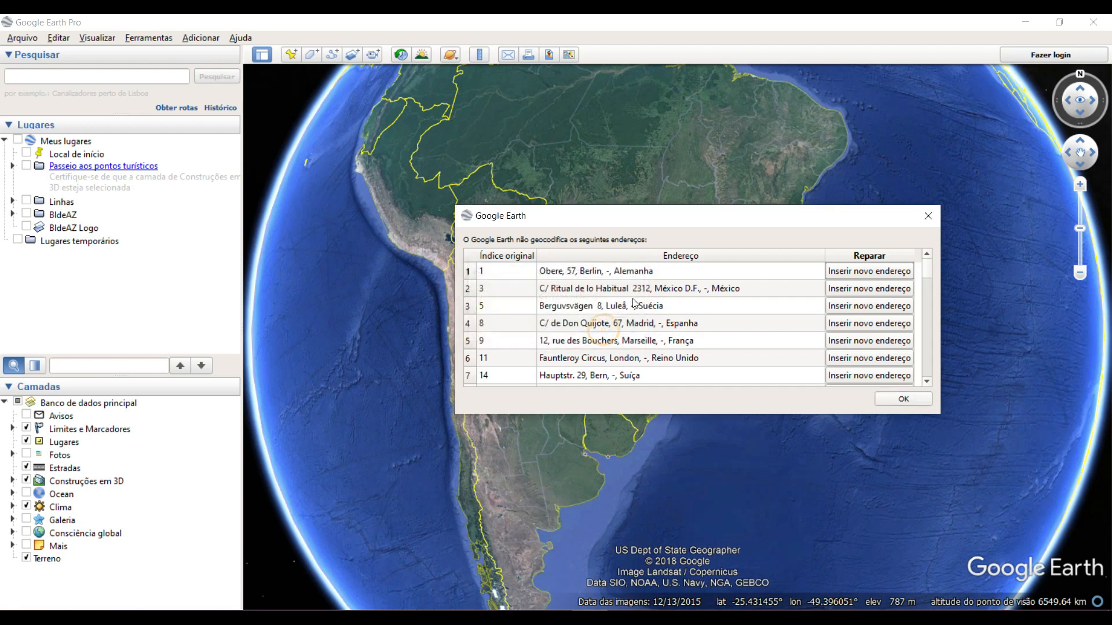
Step: Repair the ungeocoded London address in row 9 with the suggested match Meantime Brewing Company
left_click(927, 382)
left_click(927, 382)
left_click(927, 382)
left_click(926, 382)
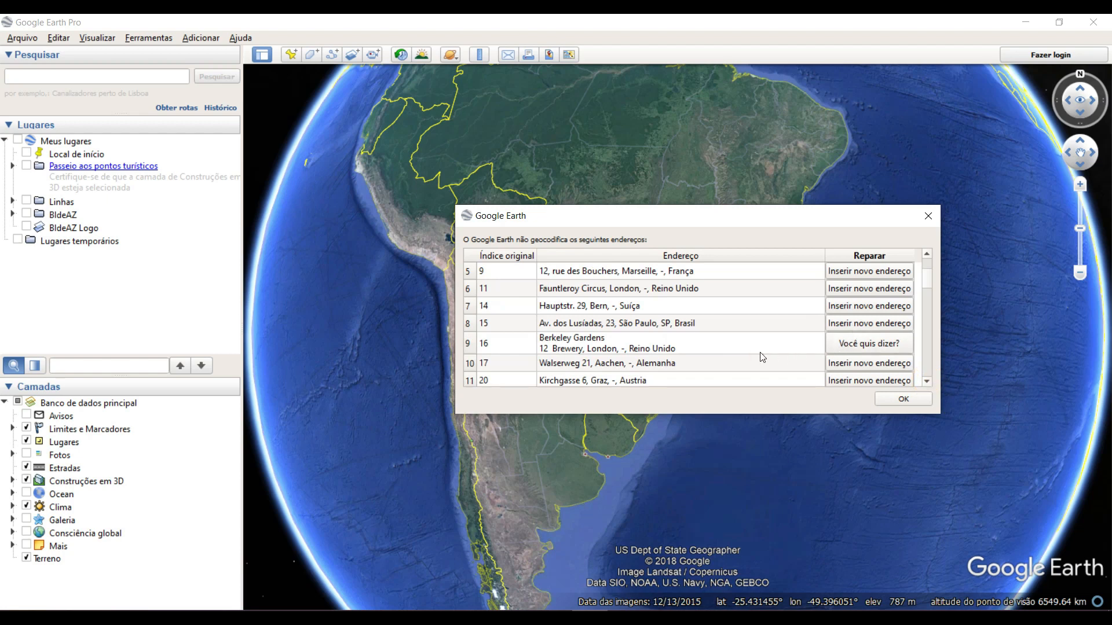
left_click(868, 346)
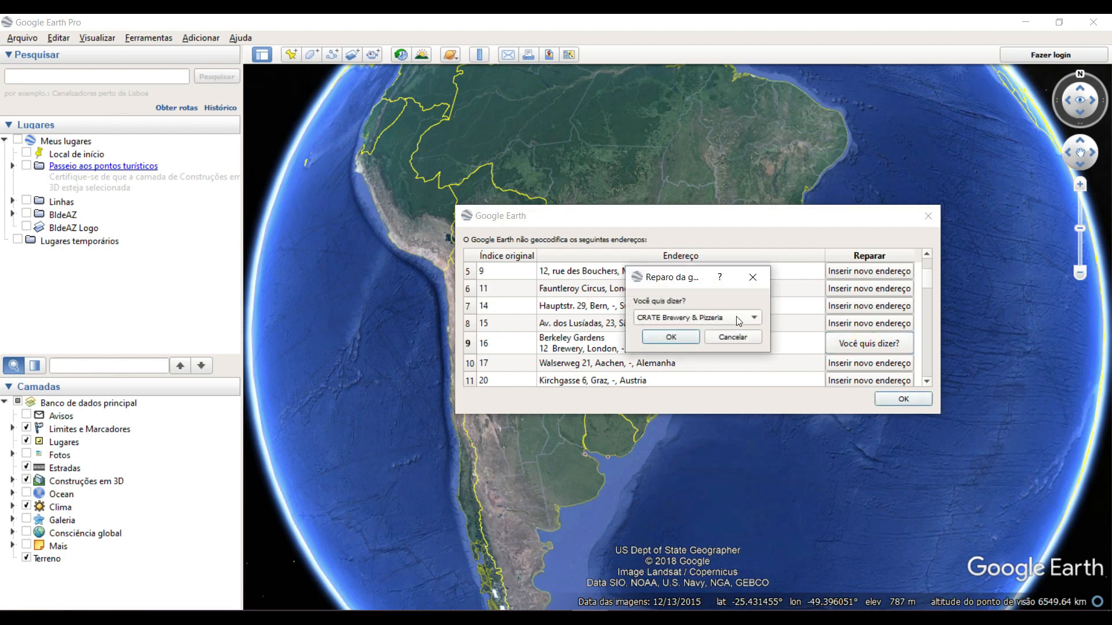
left_click(754, 317)
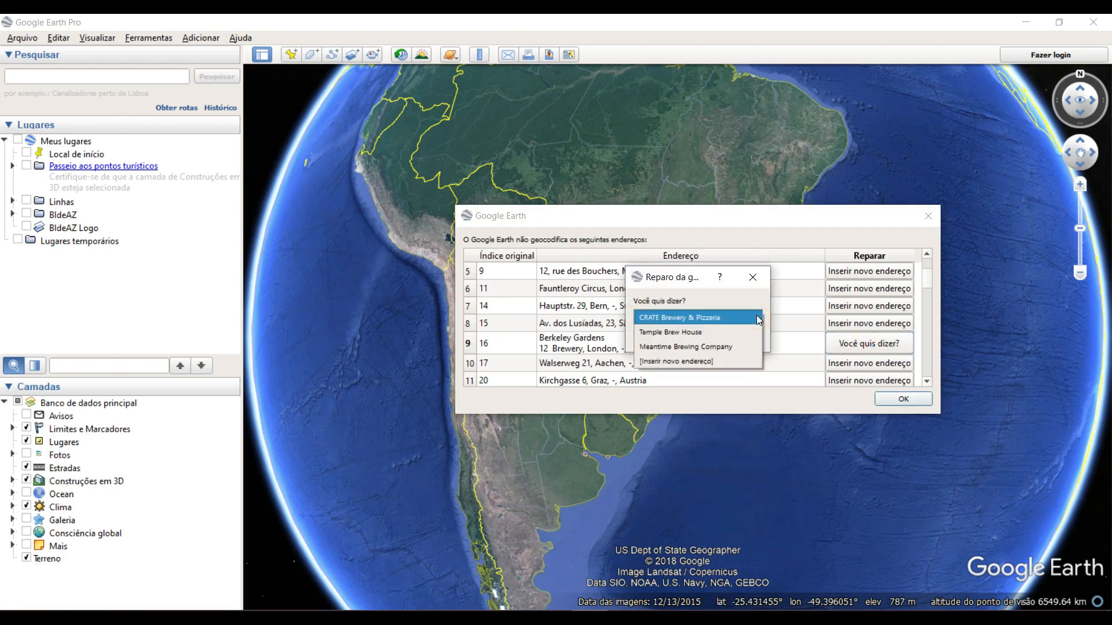
left_click(668, 349)
left_click(670, 339)
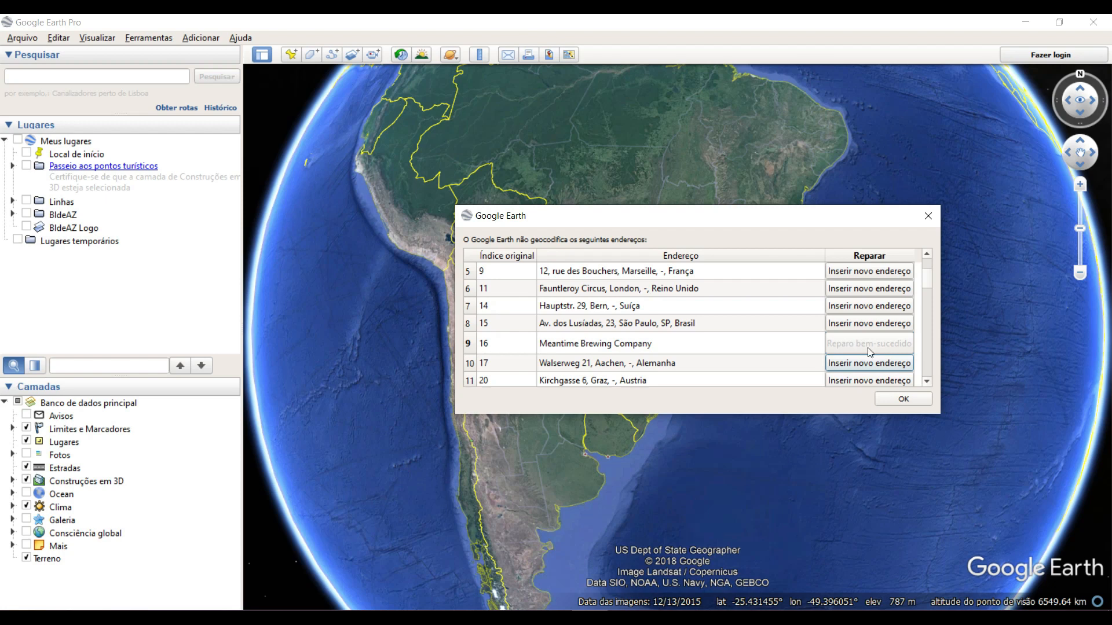
Step: Repair the ungeocoded Cork address in row 19 with the suggested match Aeroporto de Cork
left_click(925, 363)
left_click(924, 363)
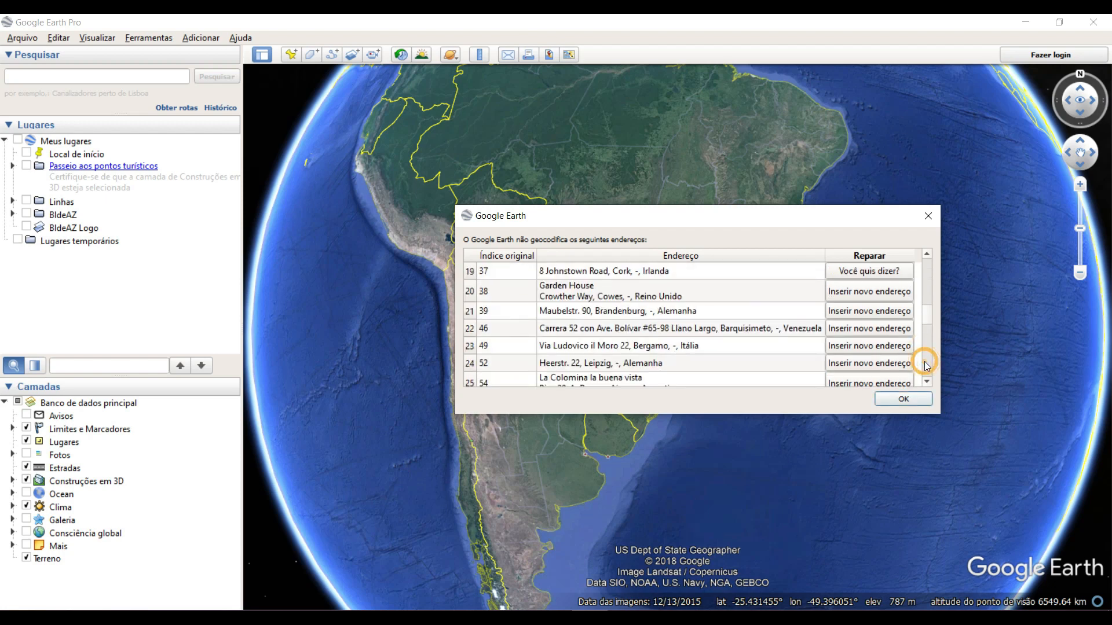
left_click(849, 275)
left_click(689, 318)
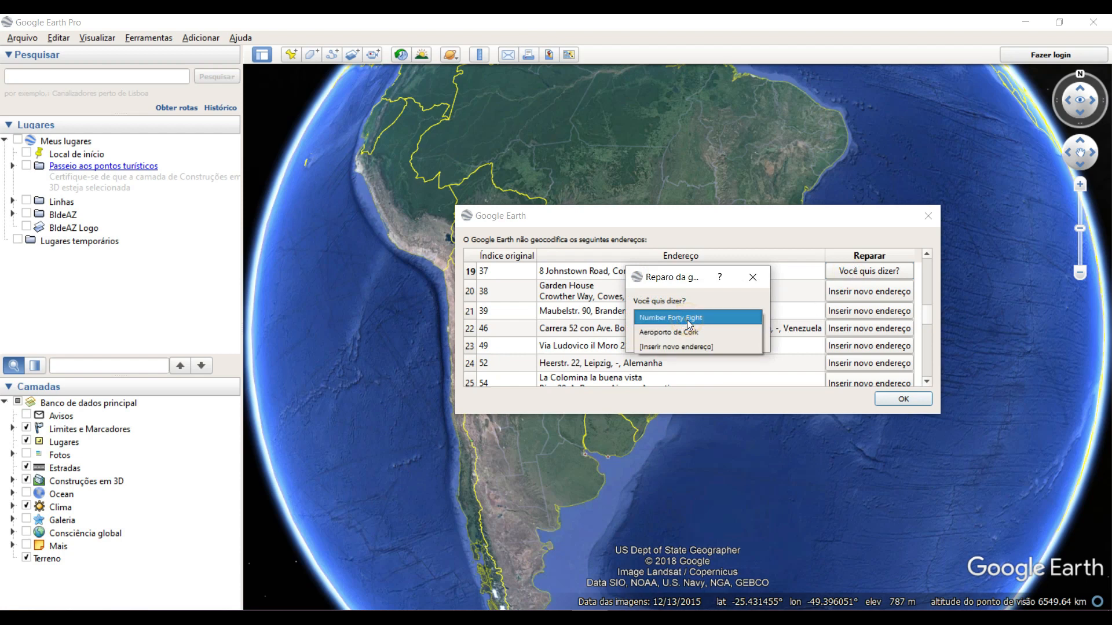
left_click(687, 332)
left_click(682, 335)
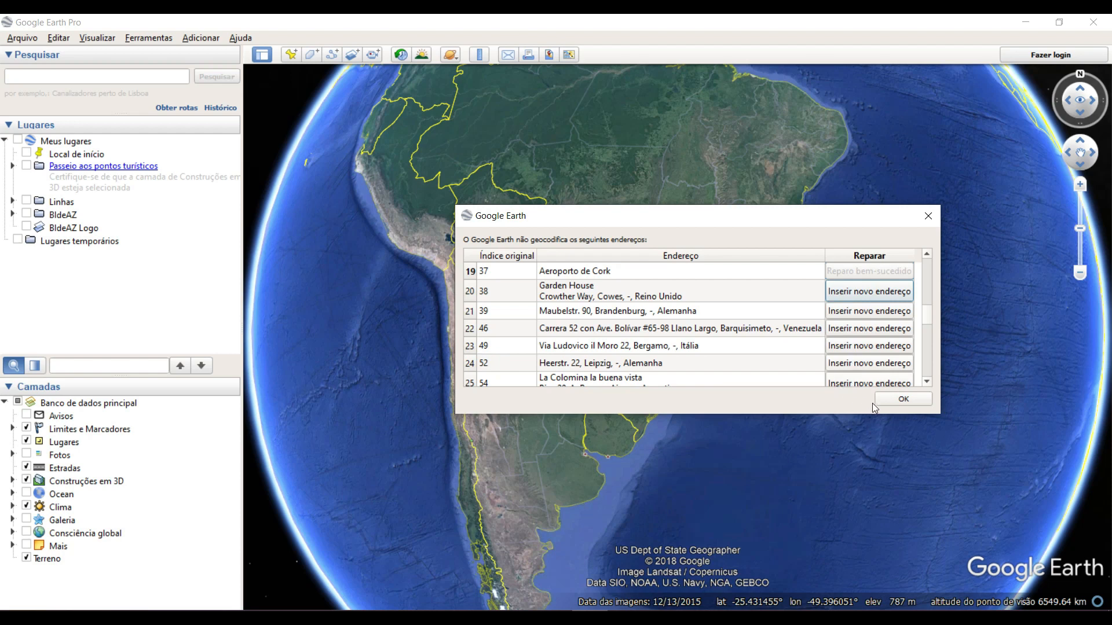
Step: Finish the address repairs, apply a newly created template to the imported features, and set ClienteID as its name field
left_click(899, 400)
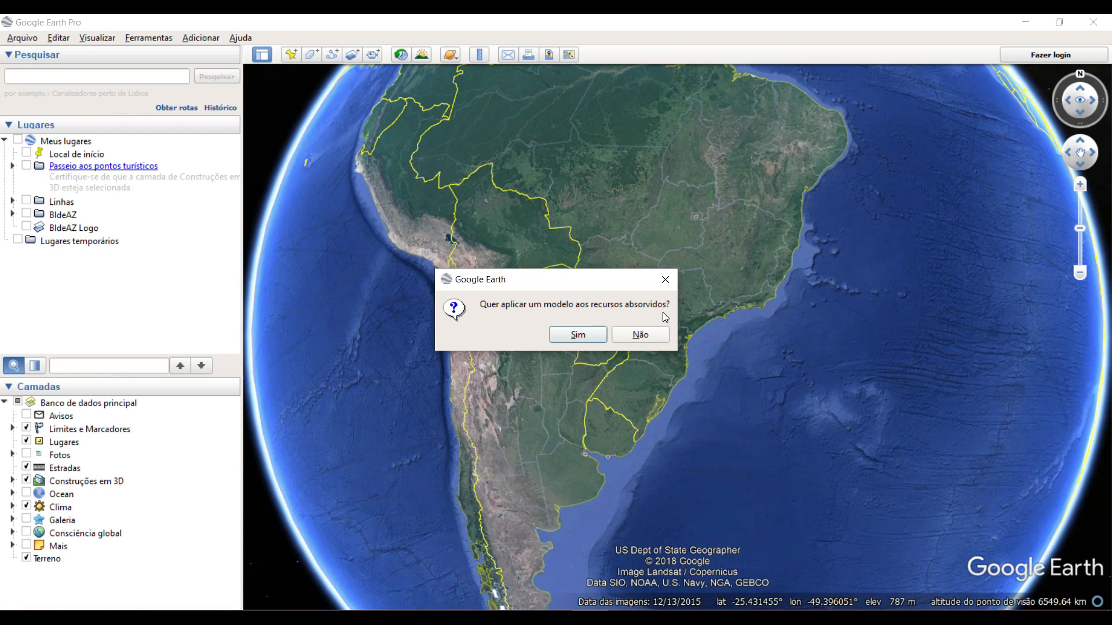
left_click(579, 335)
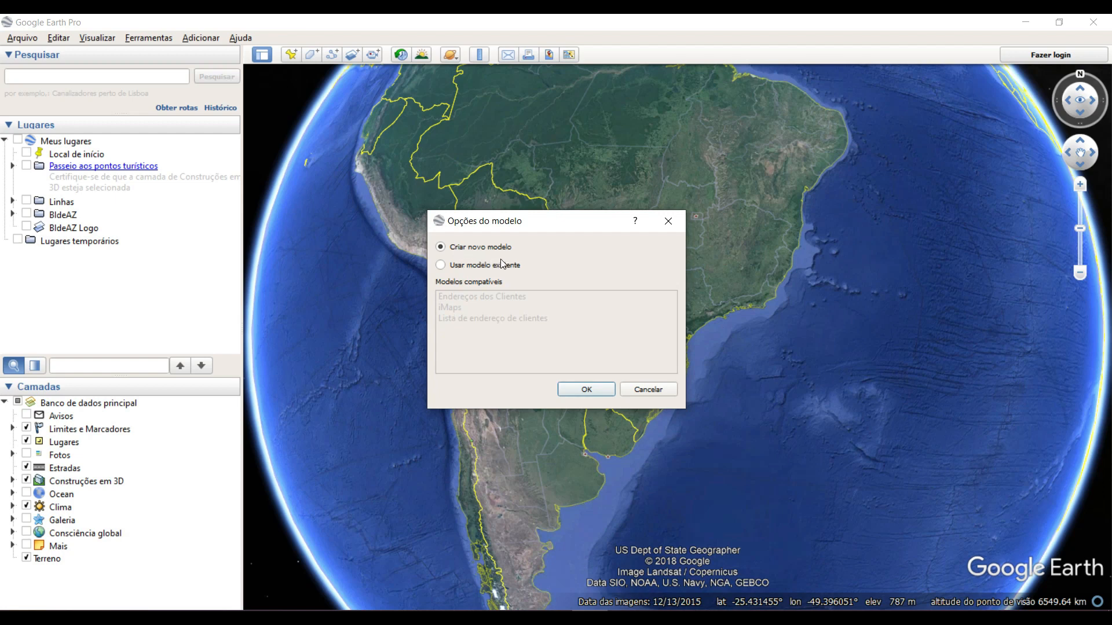
left_click(584, 391)
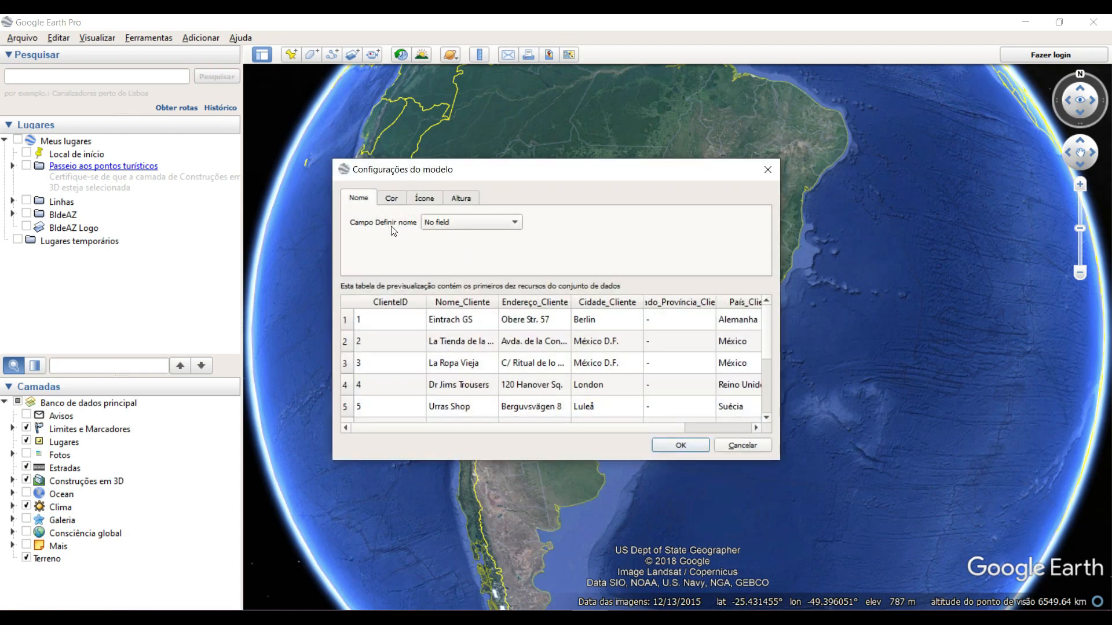
left_click(444, 224)
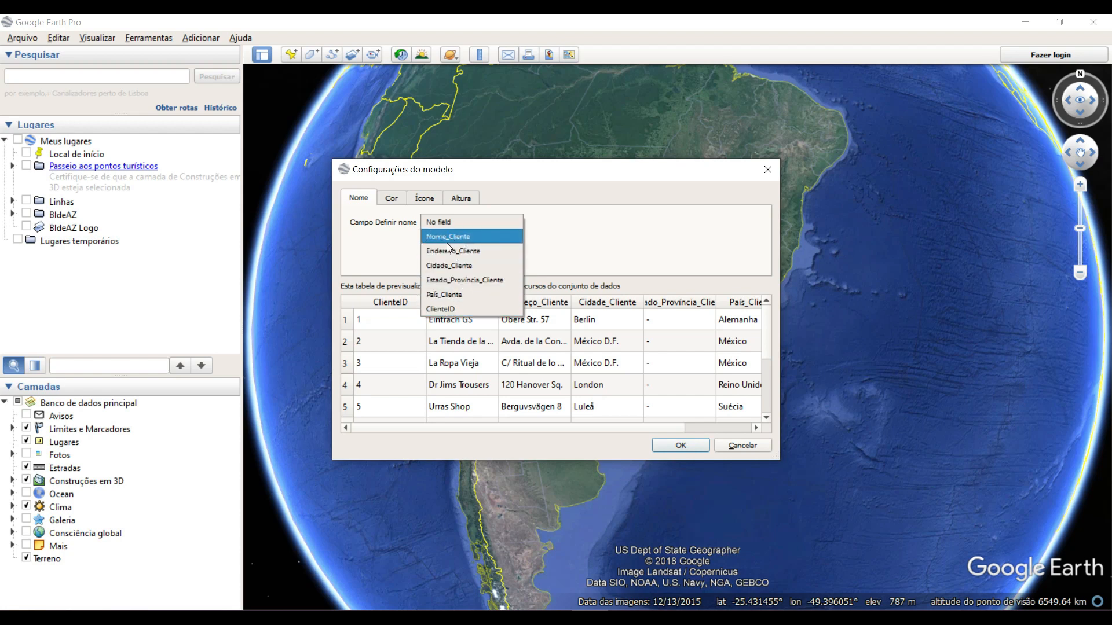
left_click(440, 308)
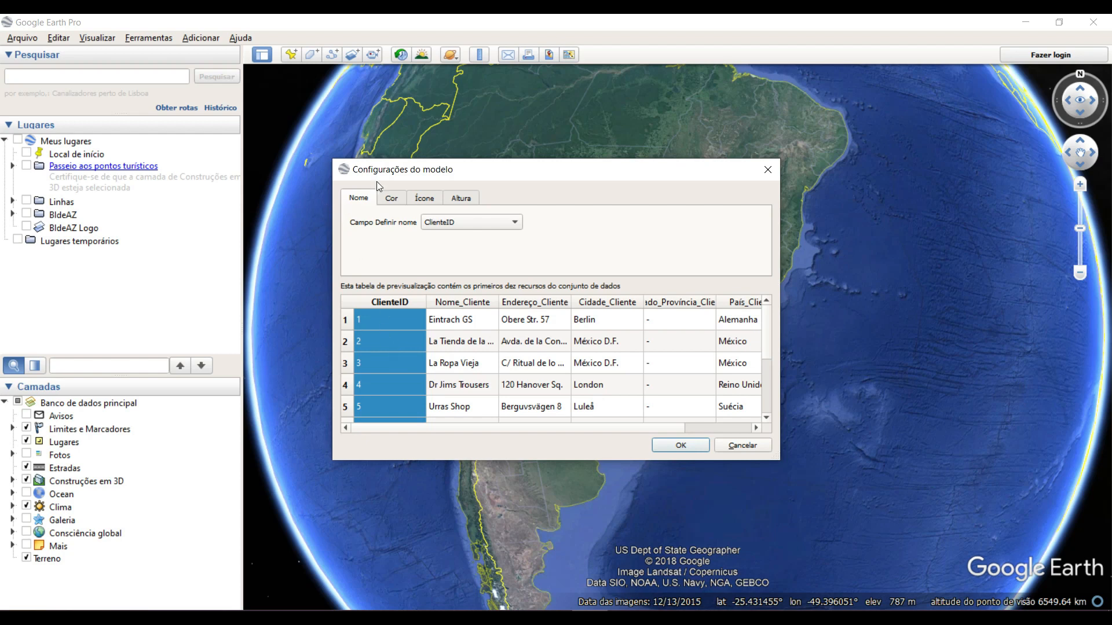
Step: Review the template's icon and height options and set its single colour to orange #ffaa00
left_click(392, 200)
left_click(420, 203)
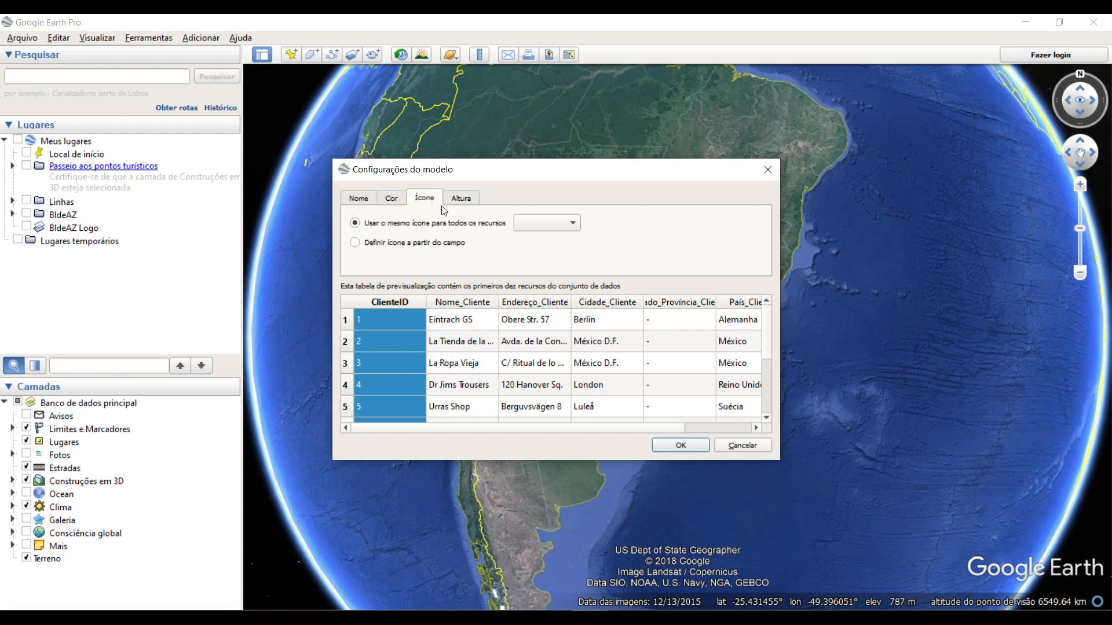
left_click(463, 200)
left_click(423, 198)
left_click(392, 198)
left_click(461, 198)
left_click(425, 198)
left_click(391, 200)
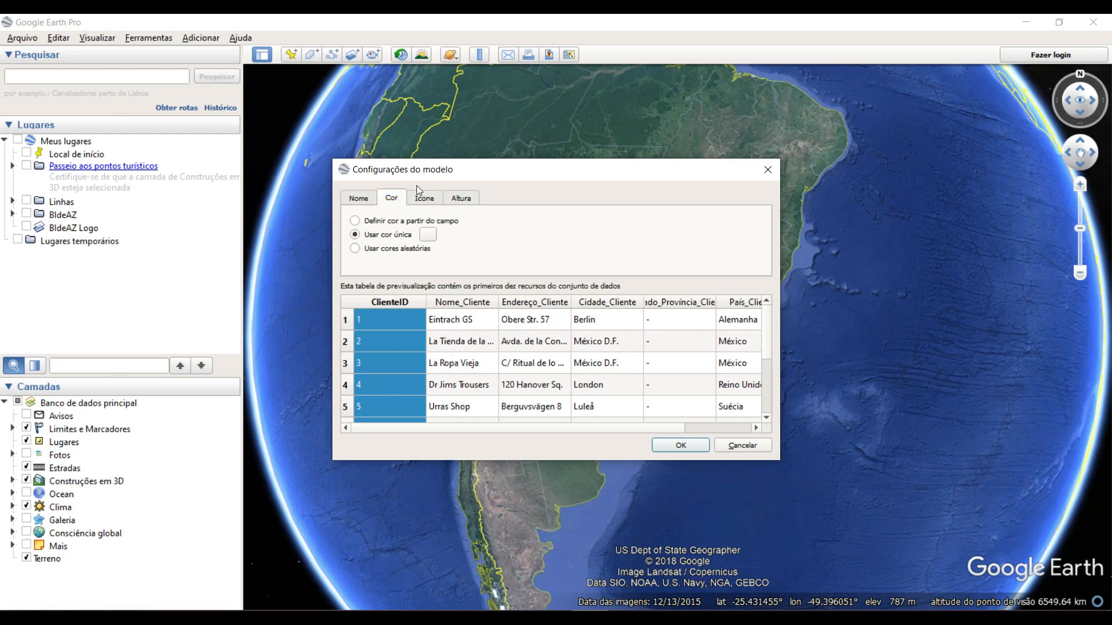
left_click(427, 236)
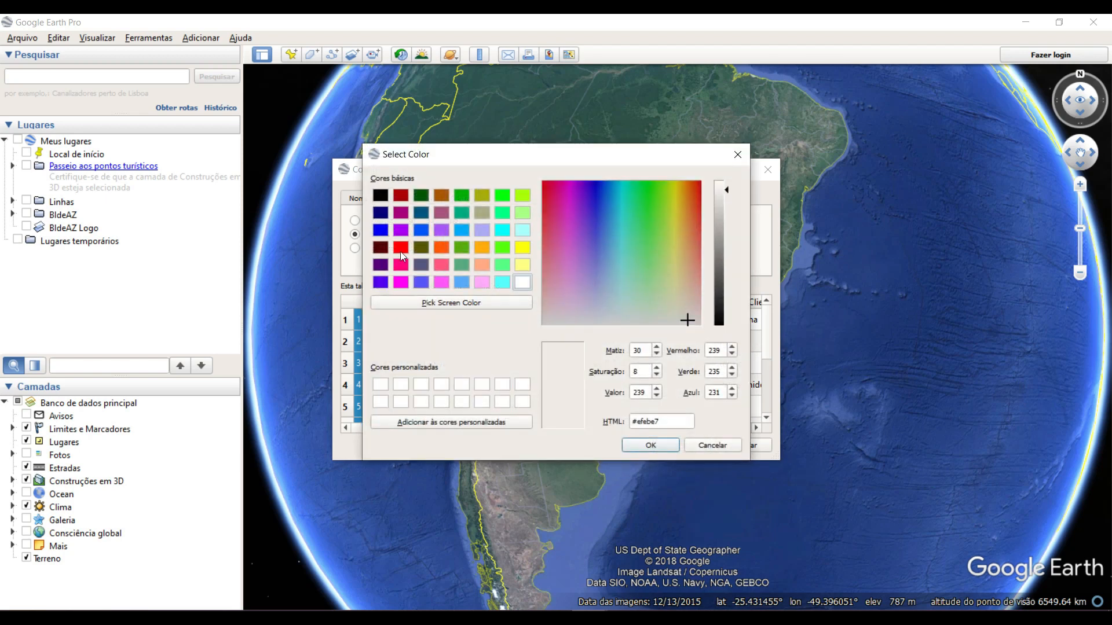
left_click(481, 248)
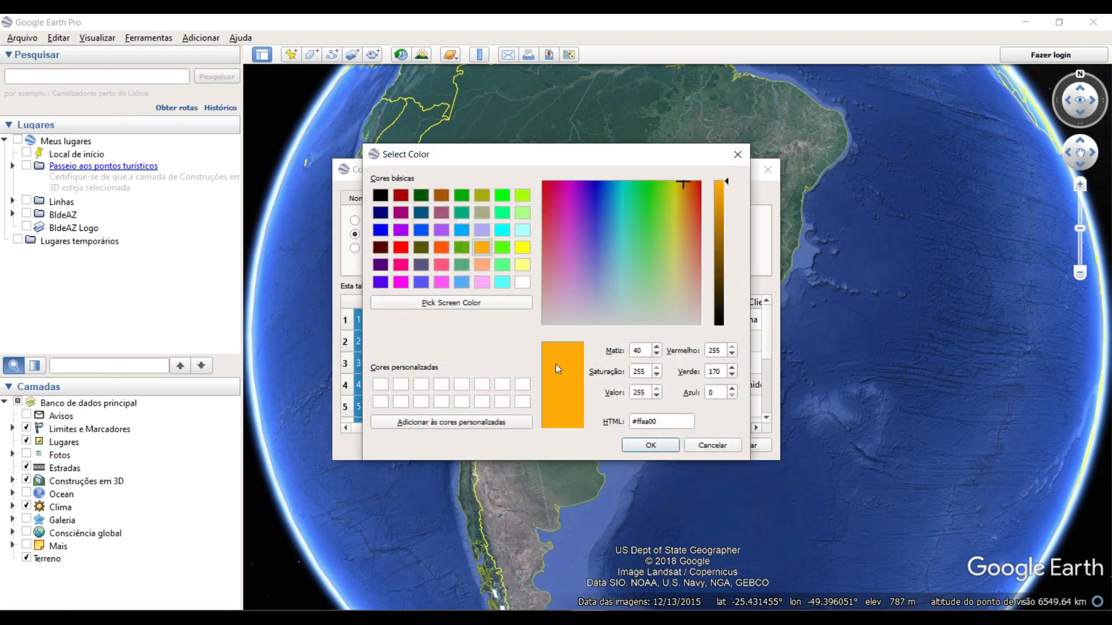
left_click(637, 444)
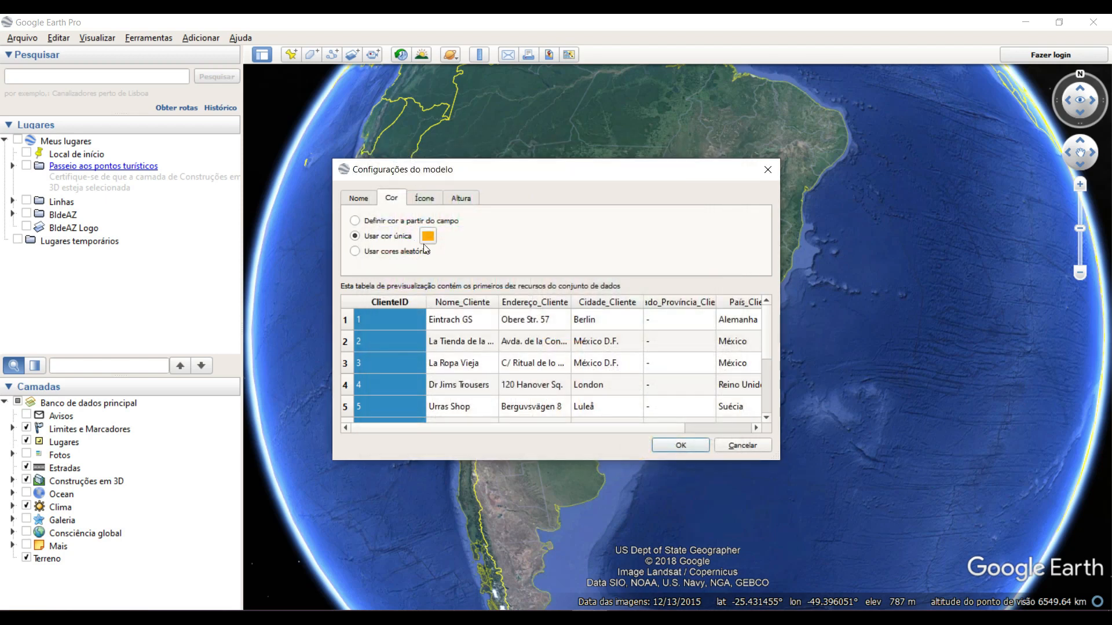
Step: Save the template as Endereços dos Clientes.kst in Meus modelos, replacing the existing file
left_click(683, 446)
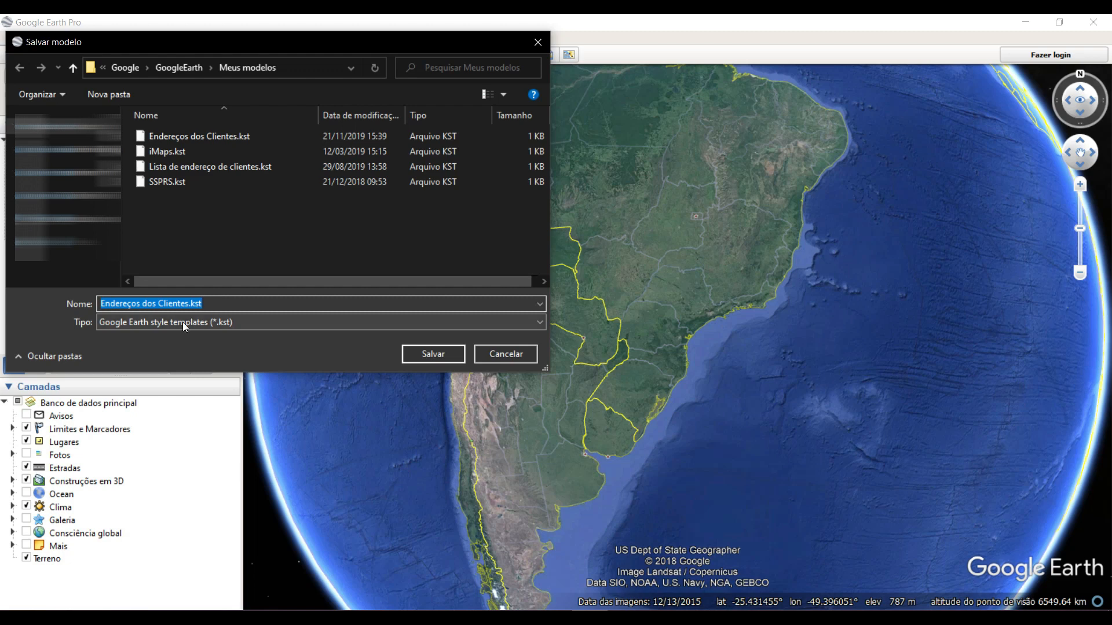
left_click(443, 350)
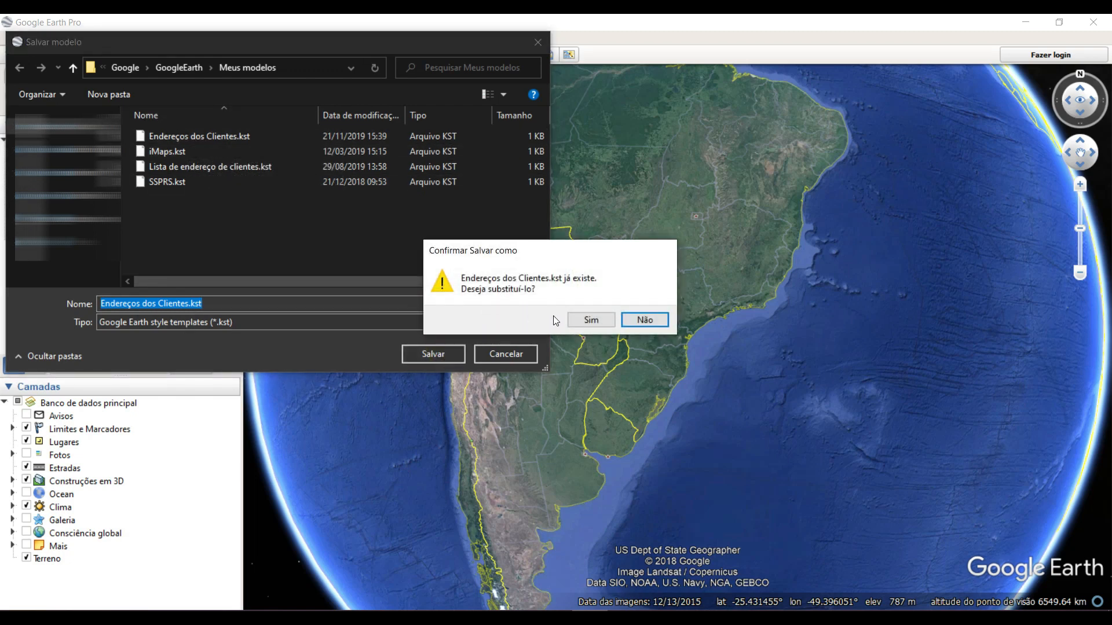
left_click(586, 321)
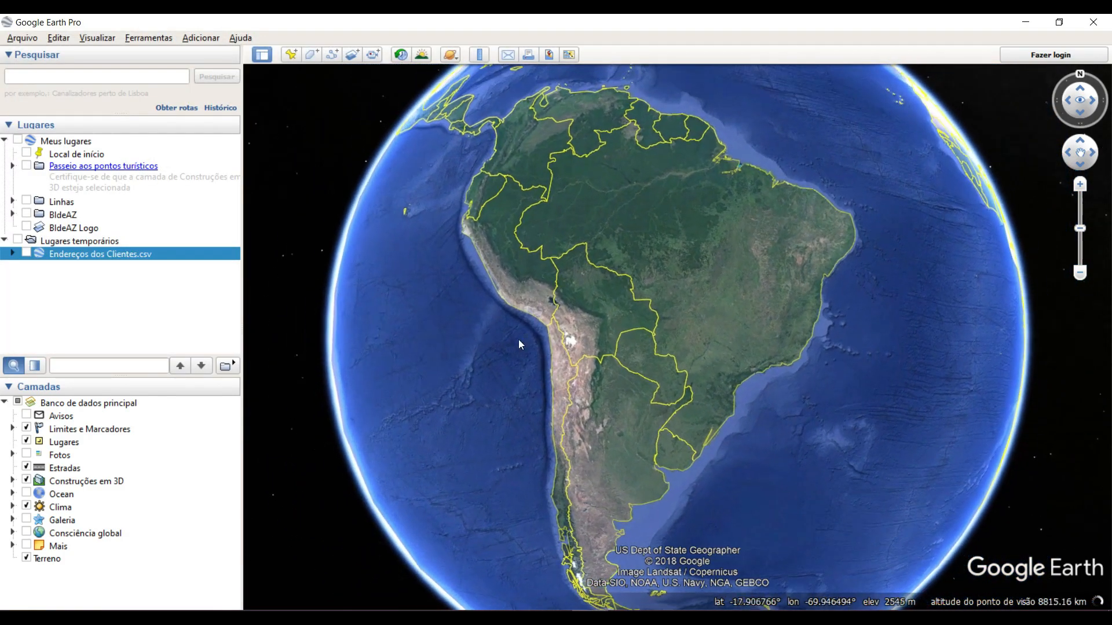
Step: Display the imported Endereços dos Clientes.csv layer, expand its list of placemarks, and open the details of placemark 1
left_click(27, 255)
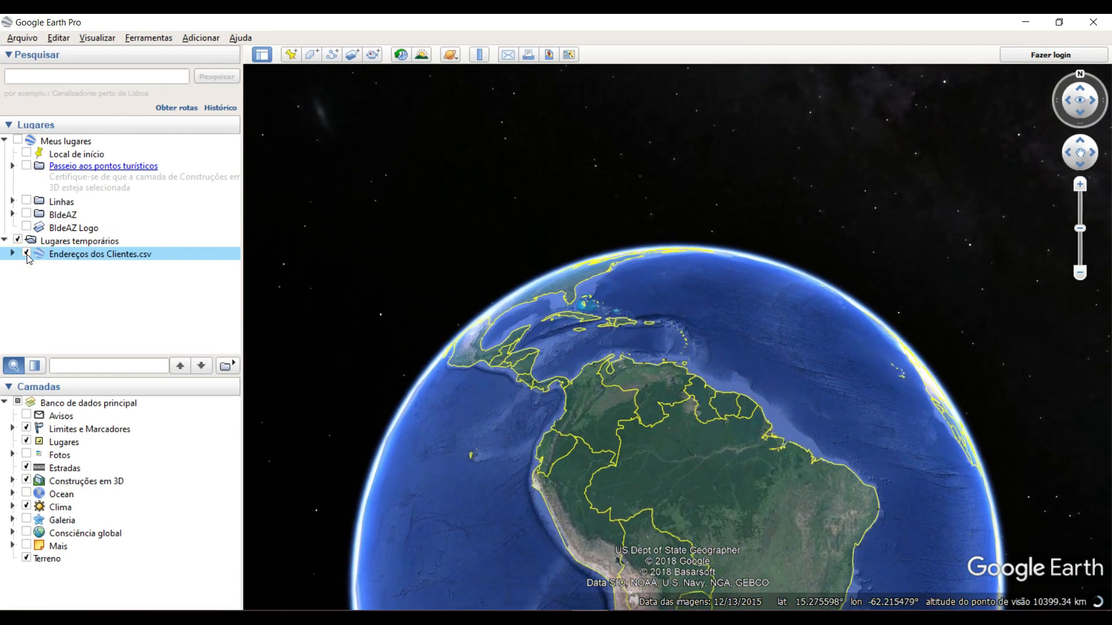
left_click(13, 254)
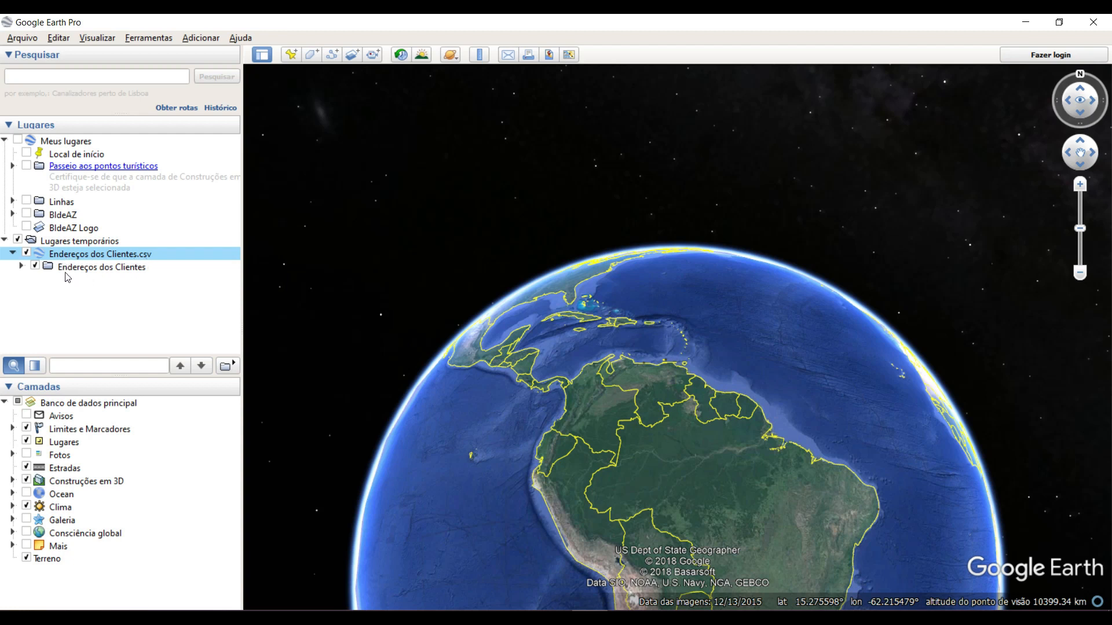
left_click(21, 267)
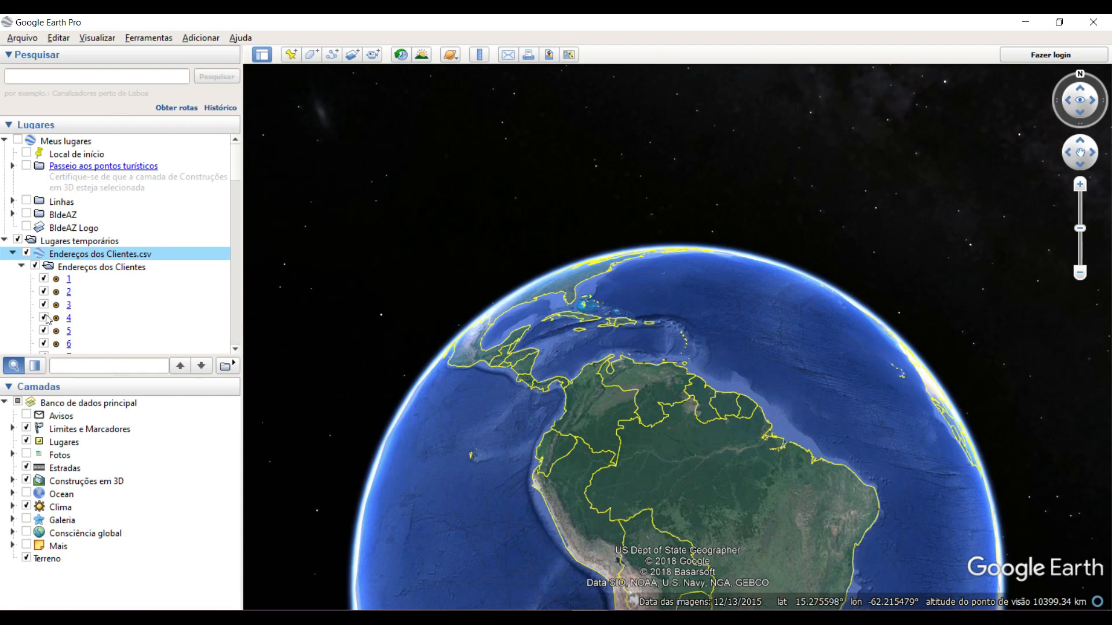
left_click(69, 282)
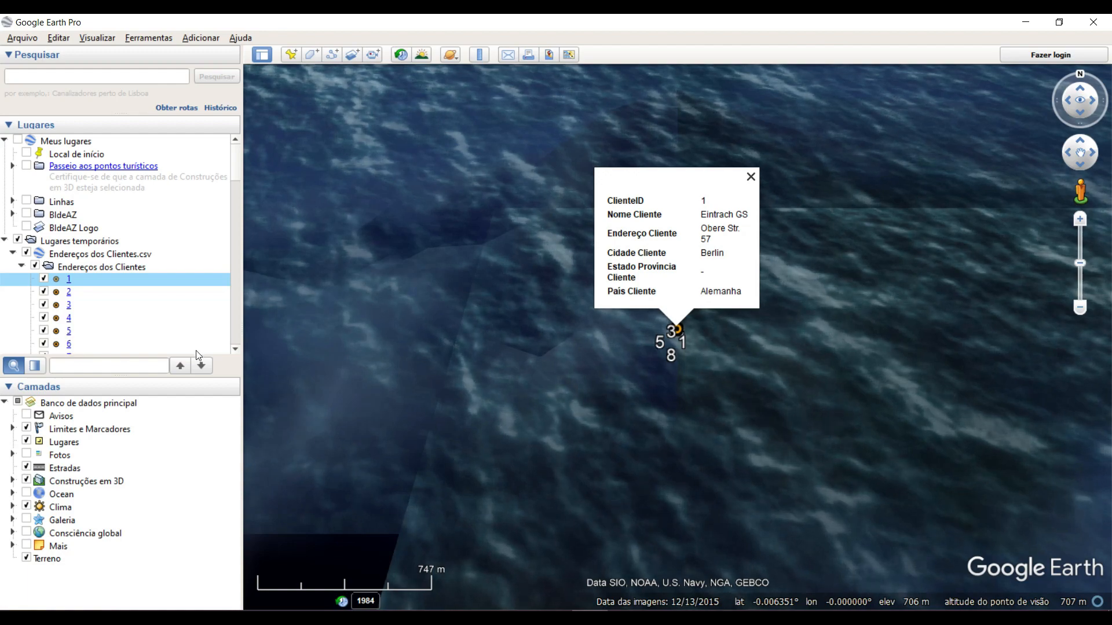
left_click(235, 349)
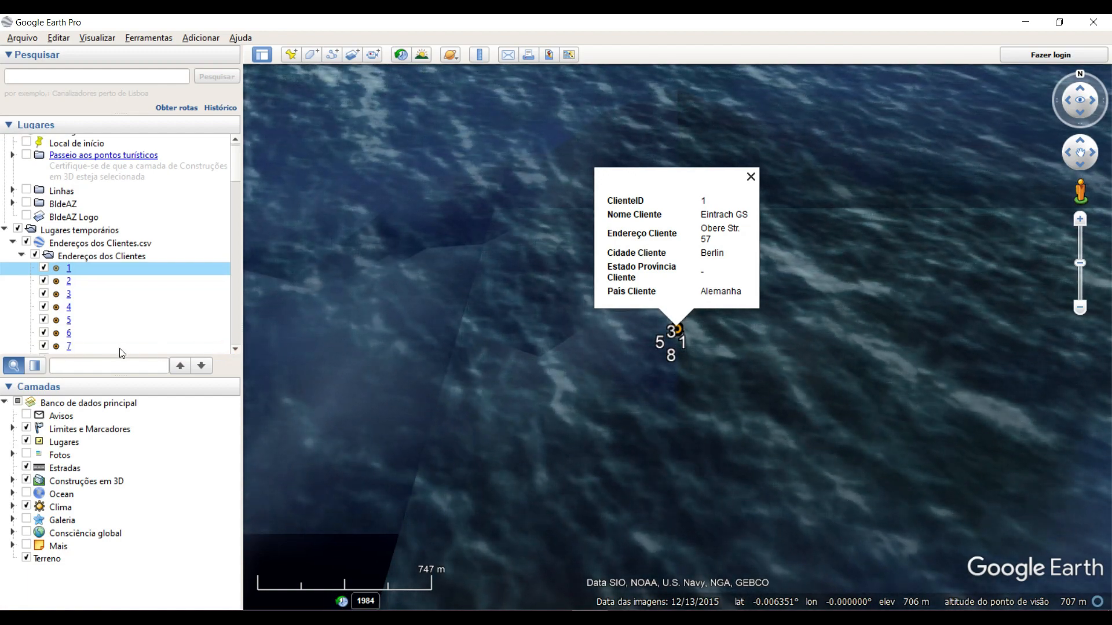
Step: Examine placemark 7's location at close range, and open the details of placemark 8
double_click(68, 347)
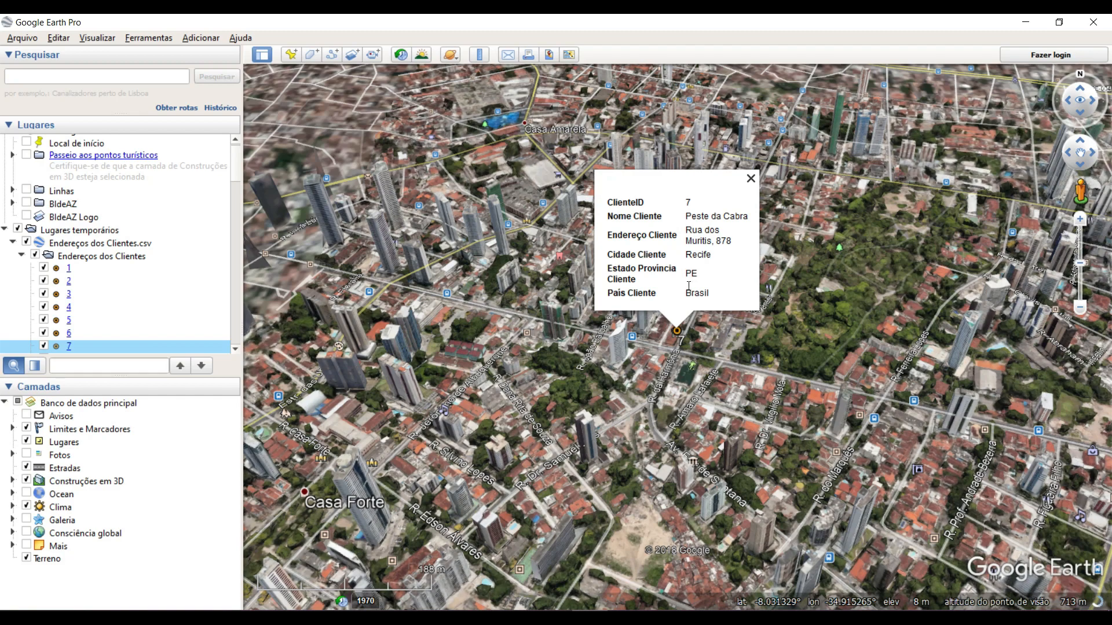
scroll(671, 336, "up", 3)
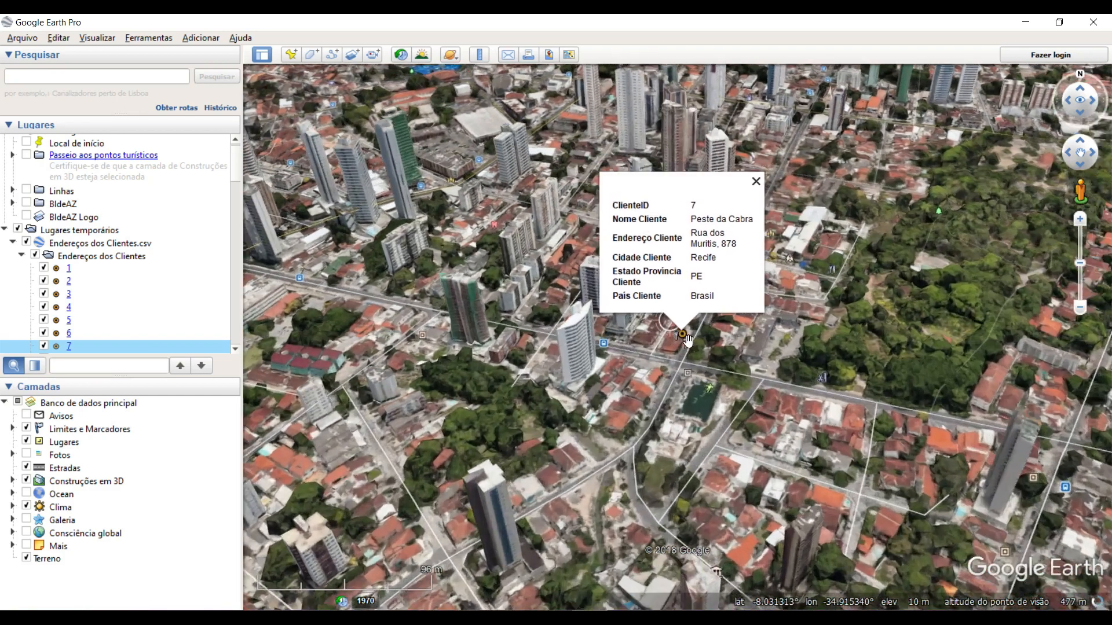
scroll(688, 341, "up", 3)
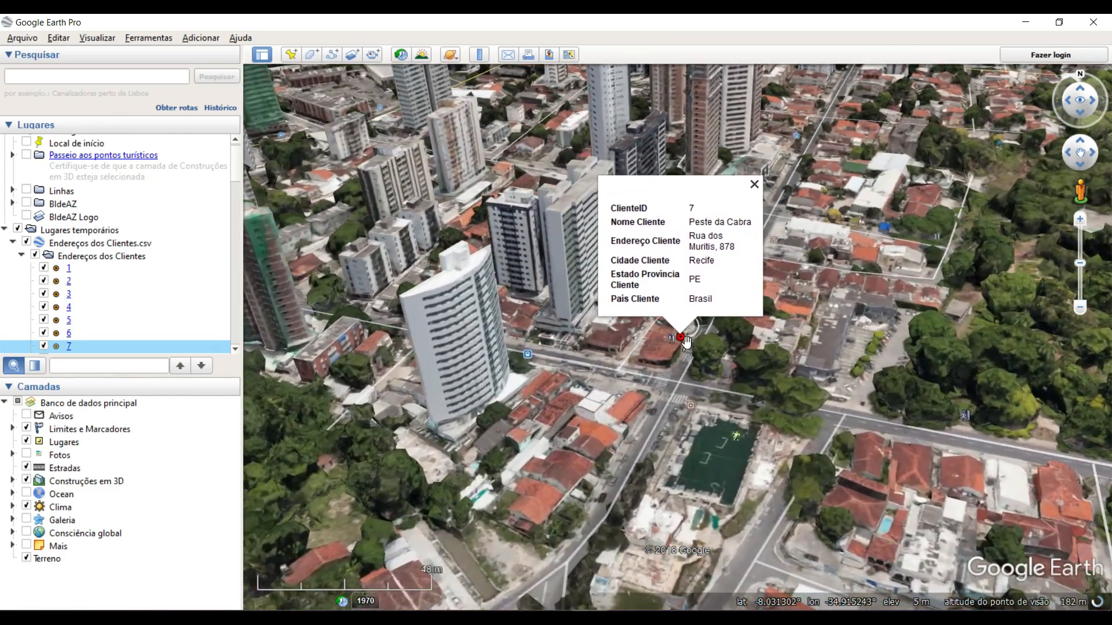
scroll(666, 343, "up", 2)
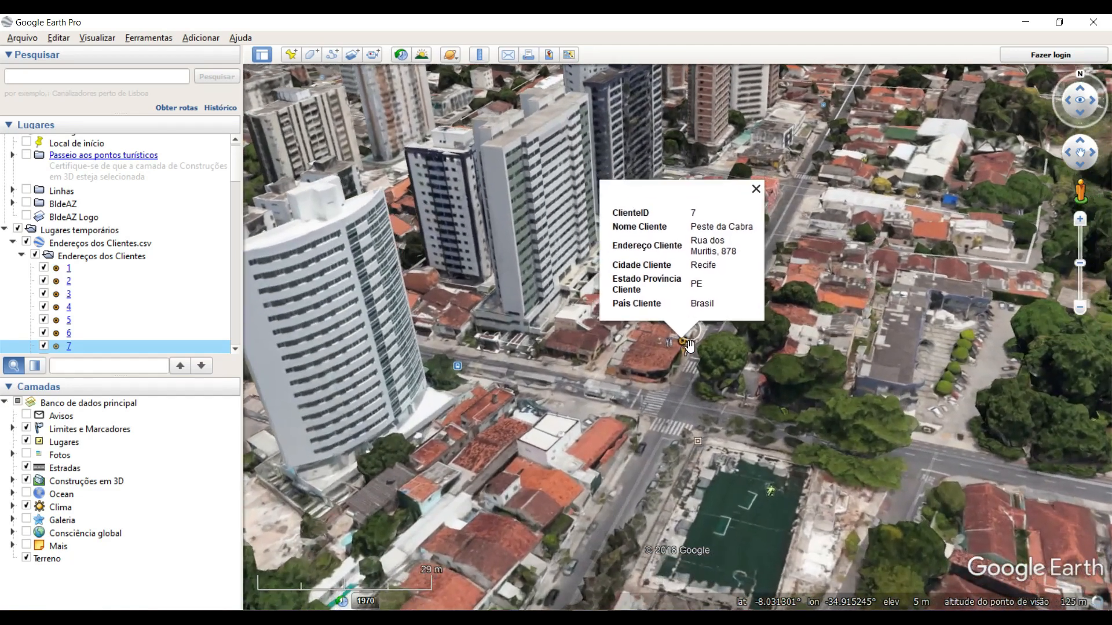
scroll(684, 346, "up", 2)
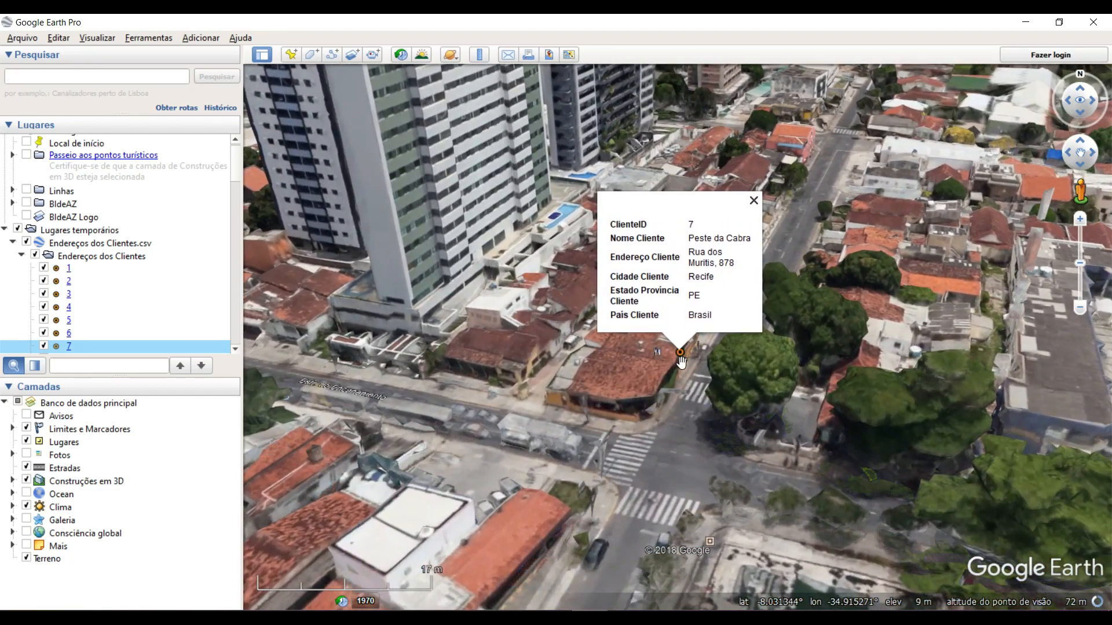
left_click(235, 348)
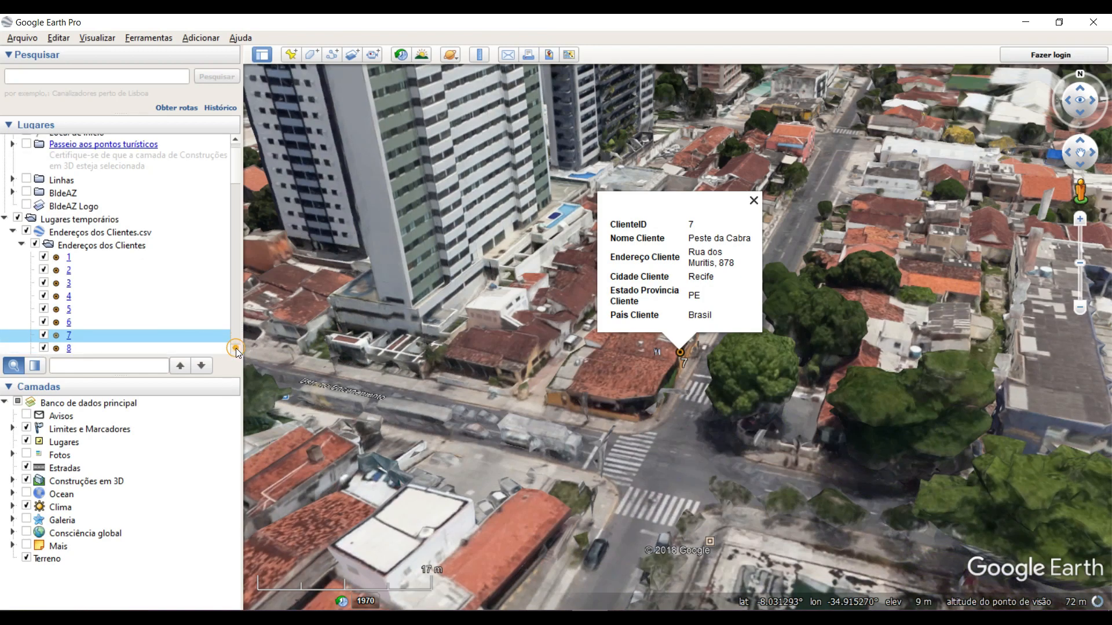
double_click(70, 348)
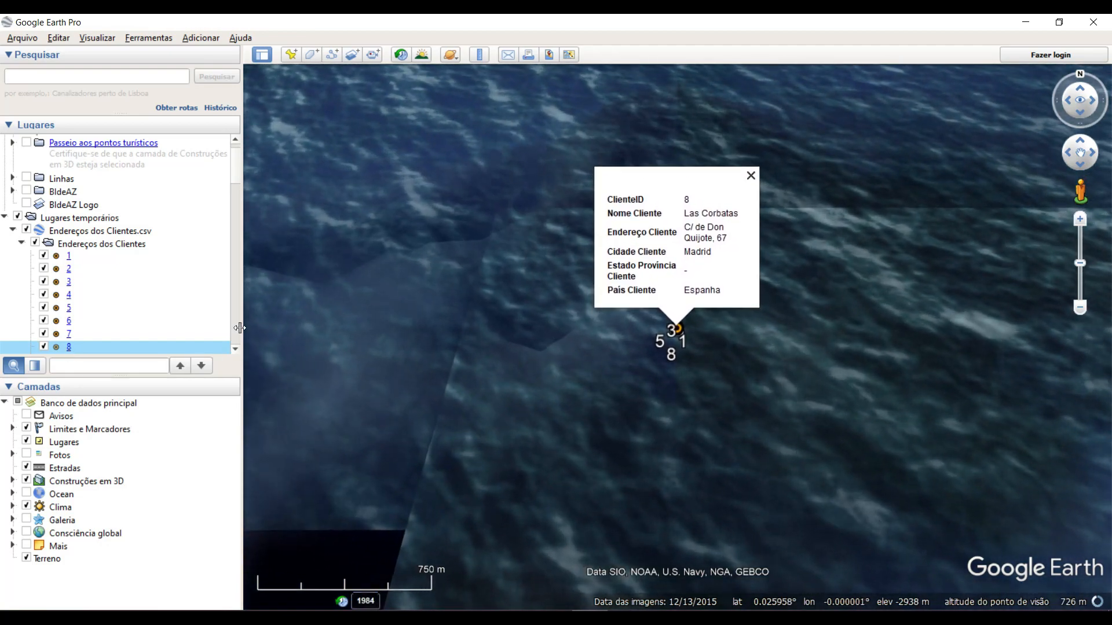
Step: Open the details of placemark 23 and examine its location at close range
left_click(233, 329)
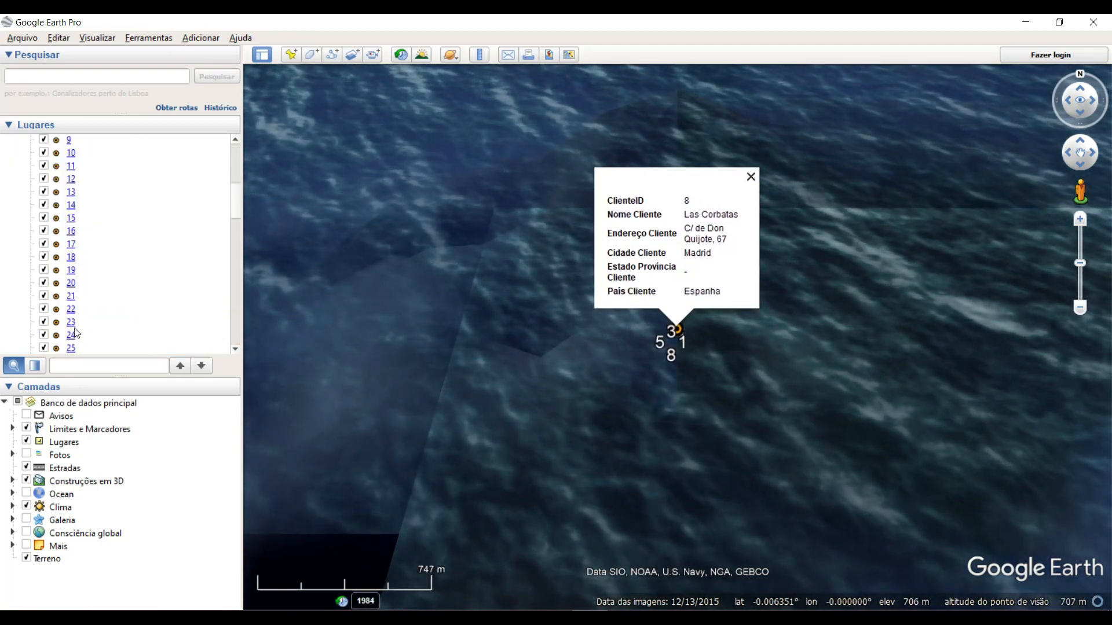
left_click(70, 322)
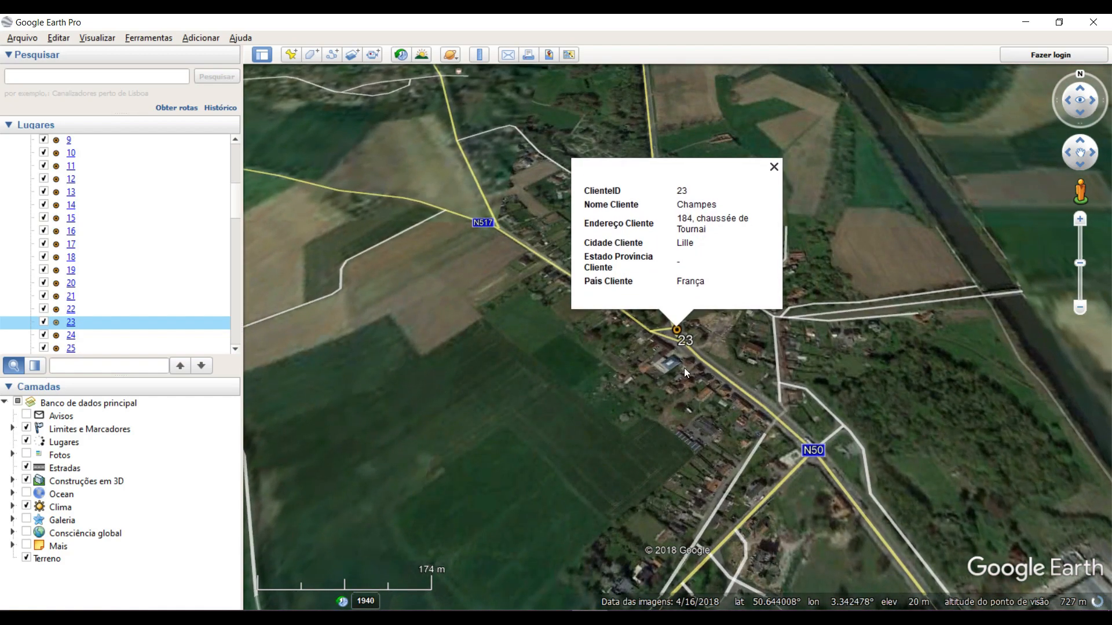
scroll(672, 331, "up", 3)
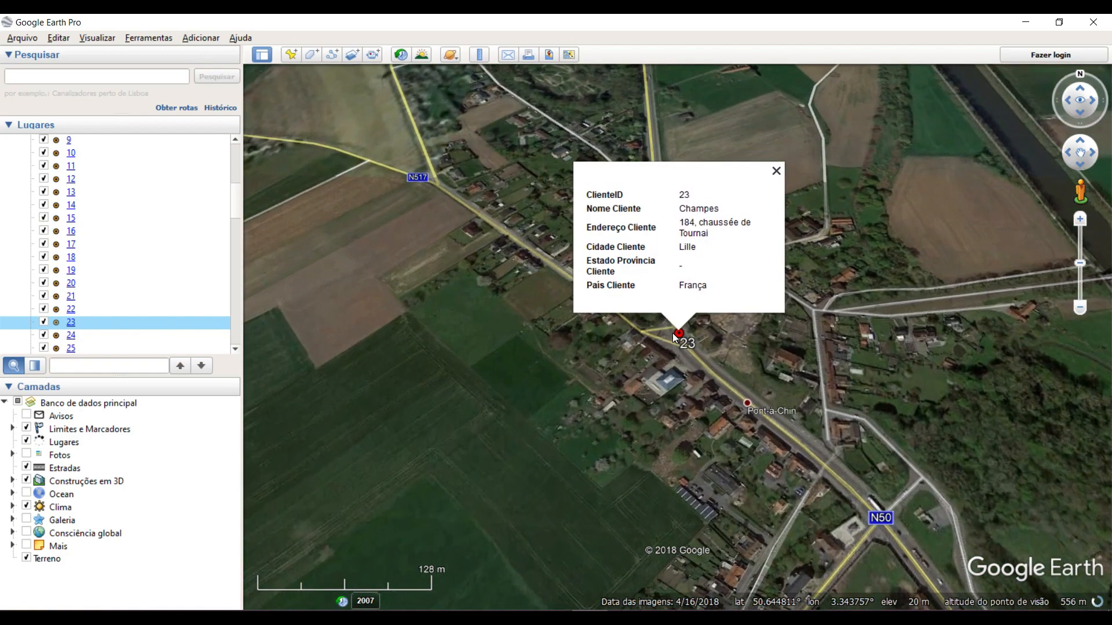
scroll(689, 343, "up", 2)
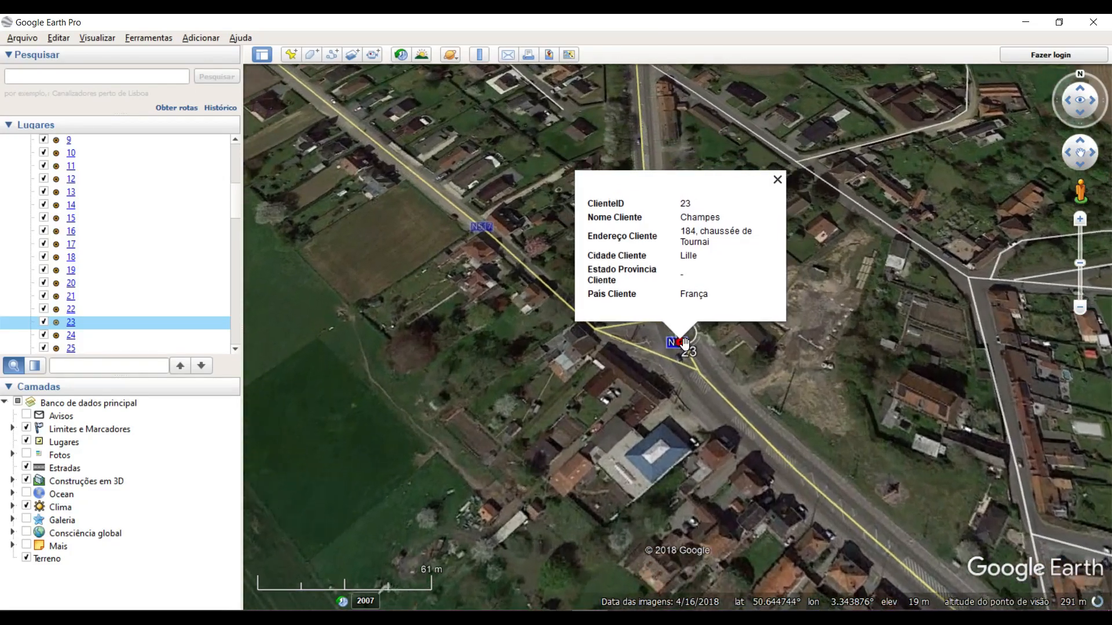
scroll(680, 348, "up", 2)
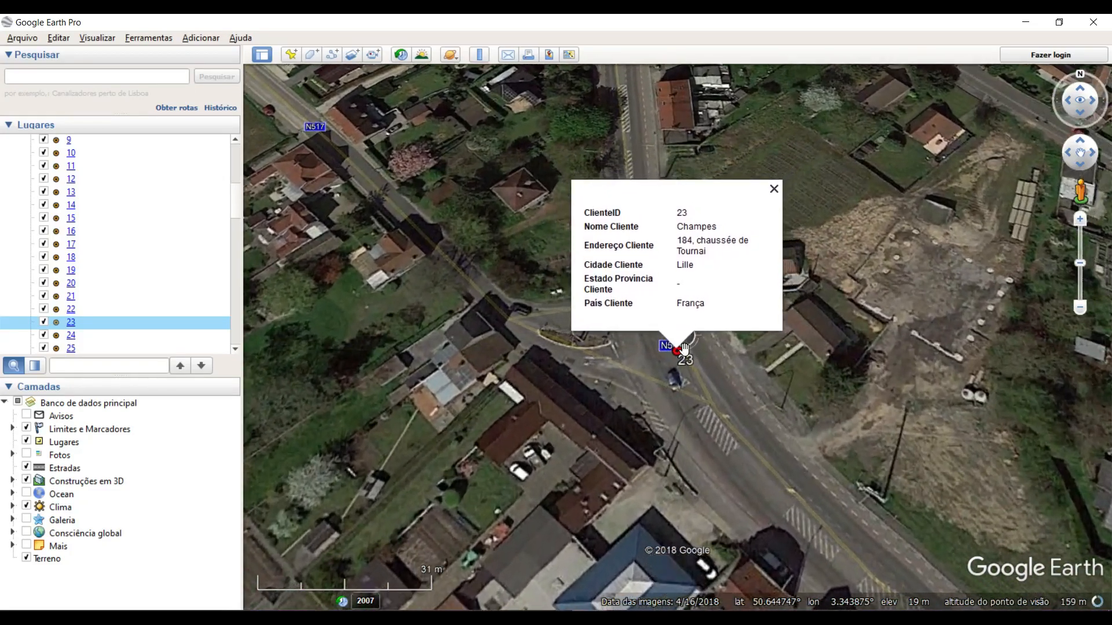
scroll(679, 353, "up", 2)
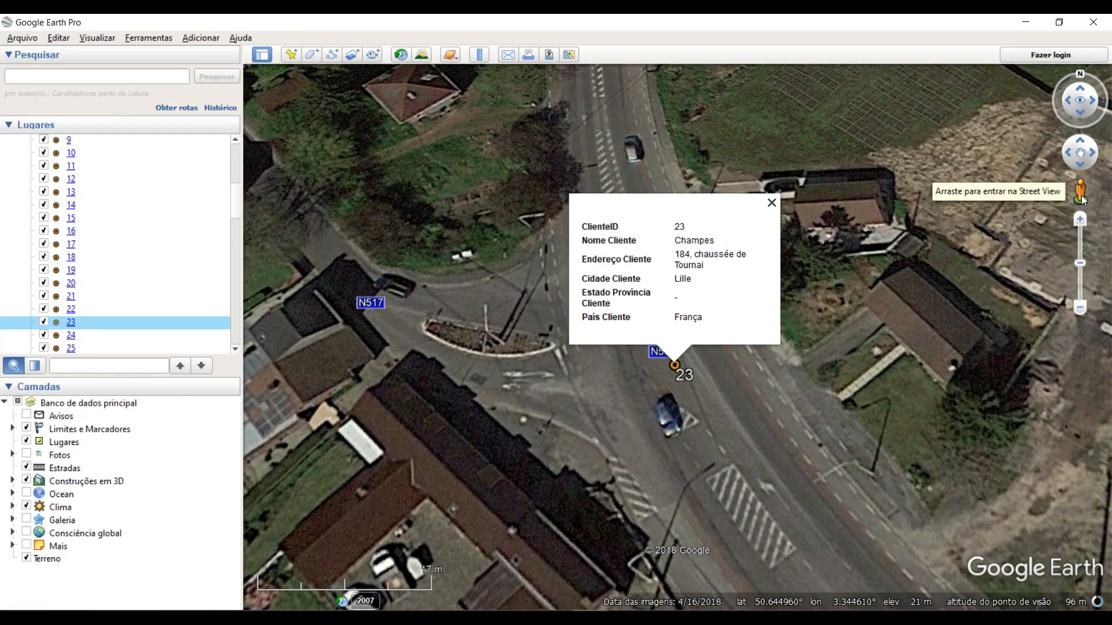
Step: Enter Street View at placemark 23 and look around at the surrounding buildings and road
left_click_drag(1080, 200, 675, 360)
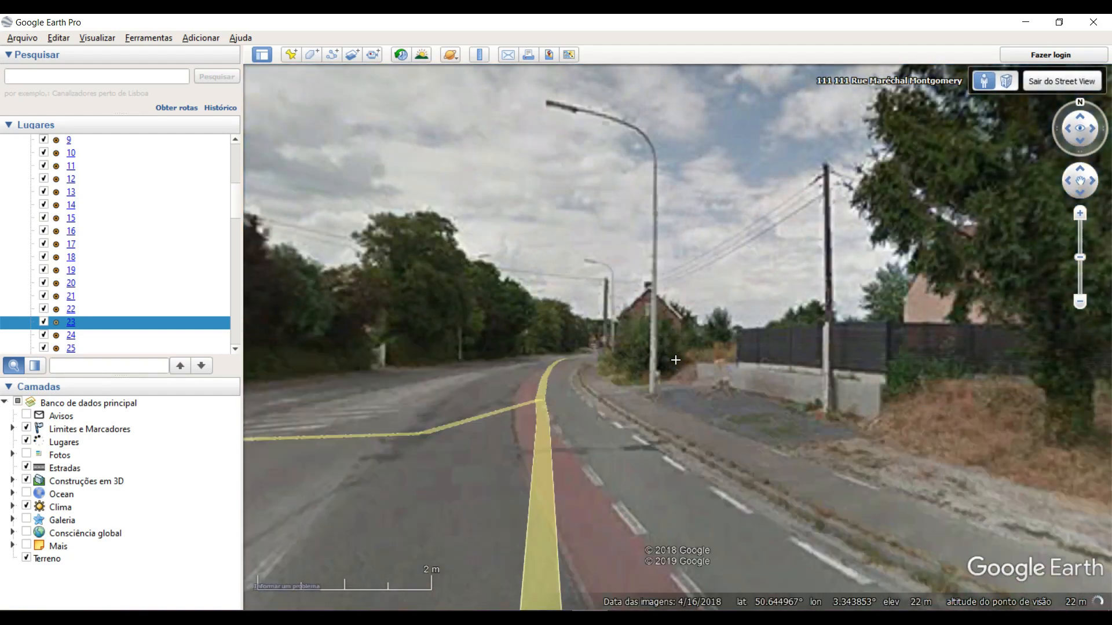
left_click_drag(469, 350, 770, 323)
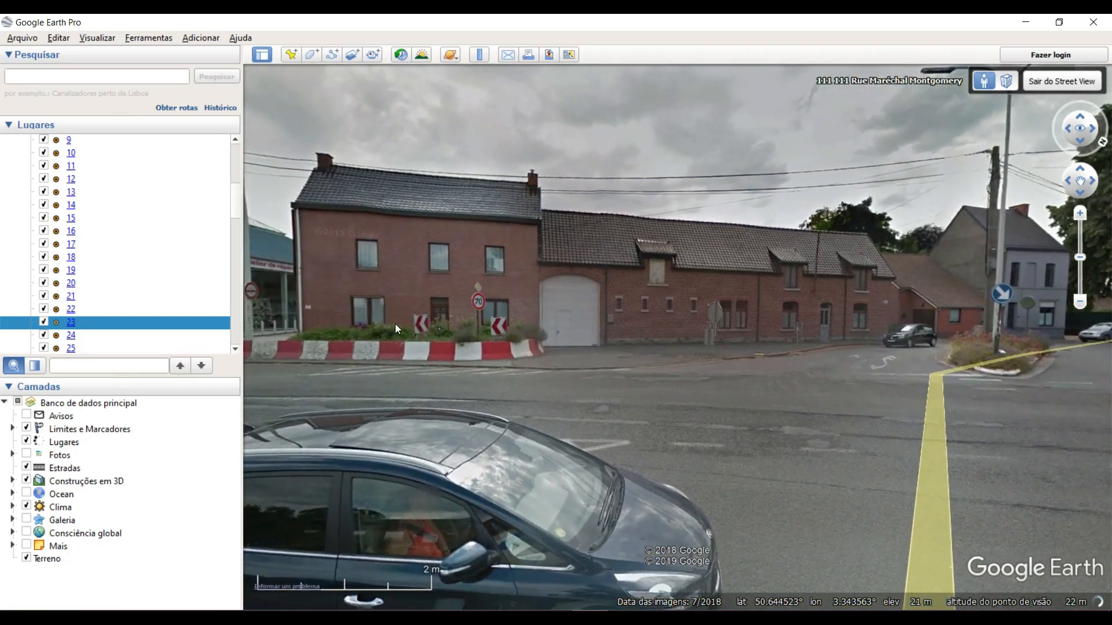
left_click_drag(355, 322, 689, 327)
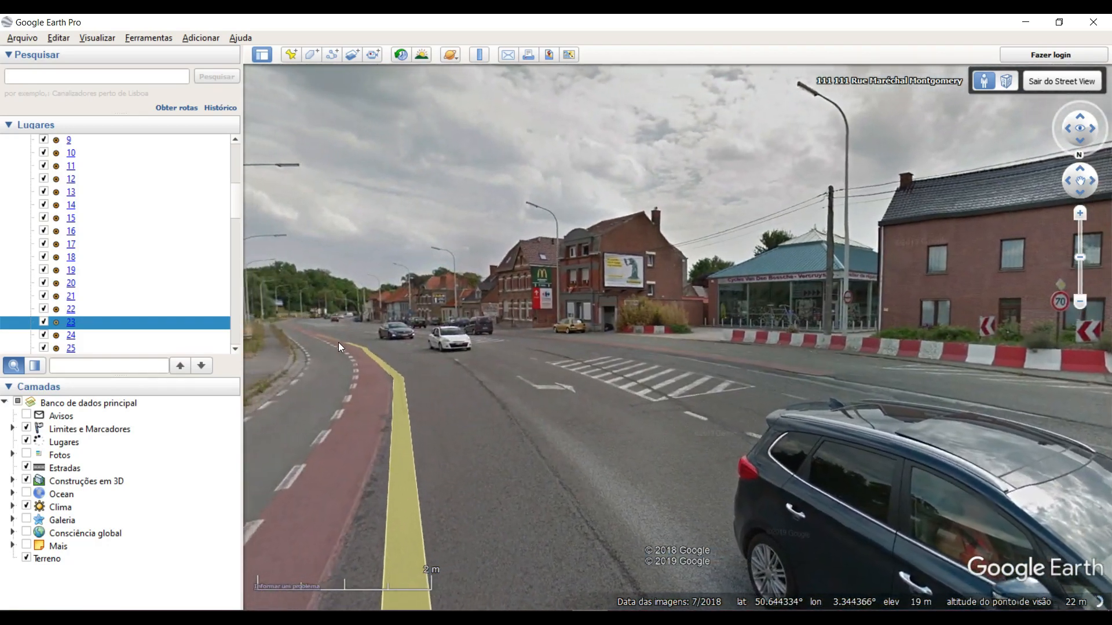
left_click_drag(344, 347, 741, 350)
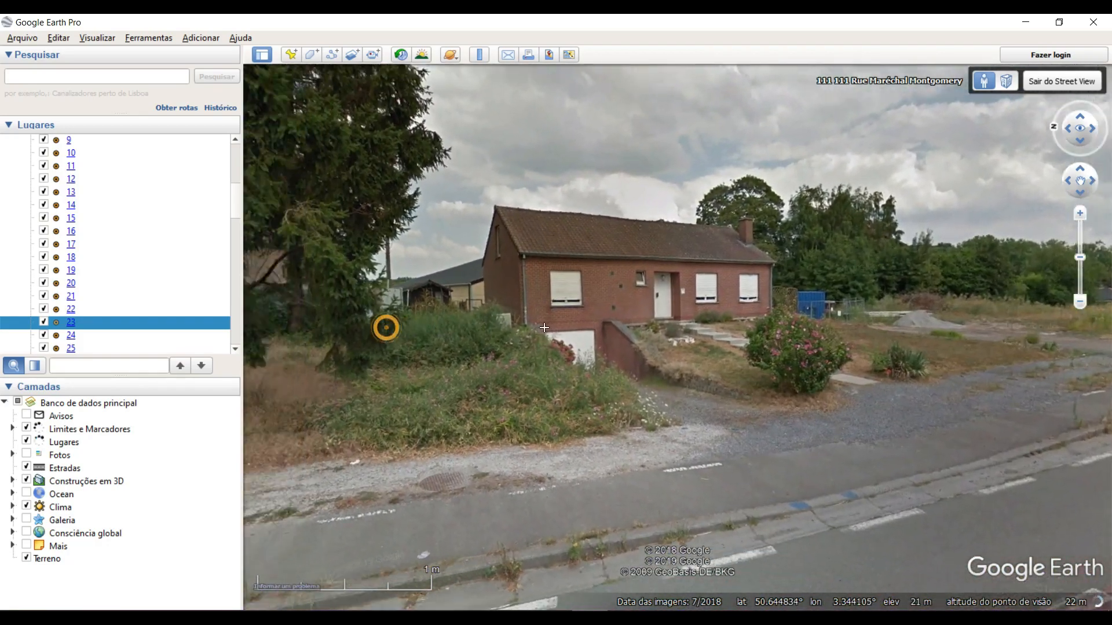
left_click_drag(384, 326, 630, 332)
left_click_drag(383, 352, 523, 364)
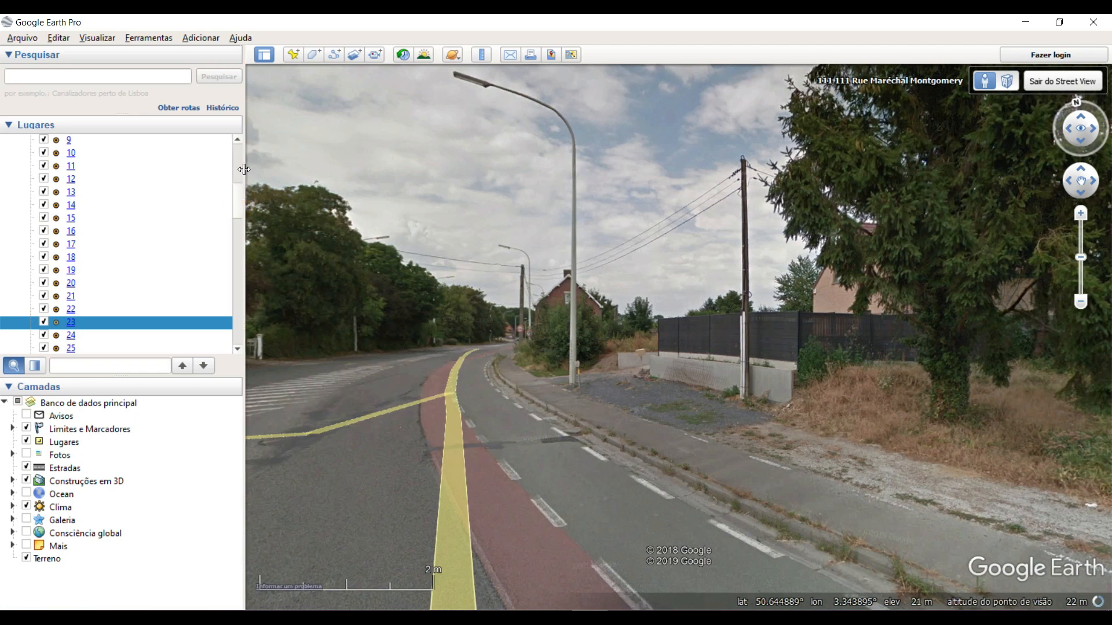
Step: Collapse and hide the Endereços dos Clientes folder, and show and expand it again
left_click_drag(242, 203, 247, 204)
scroll(174, 230, "up", 6)
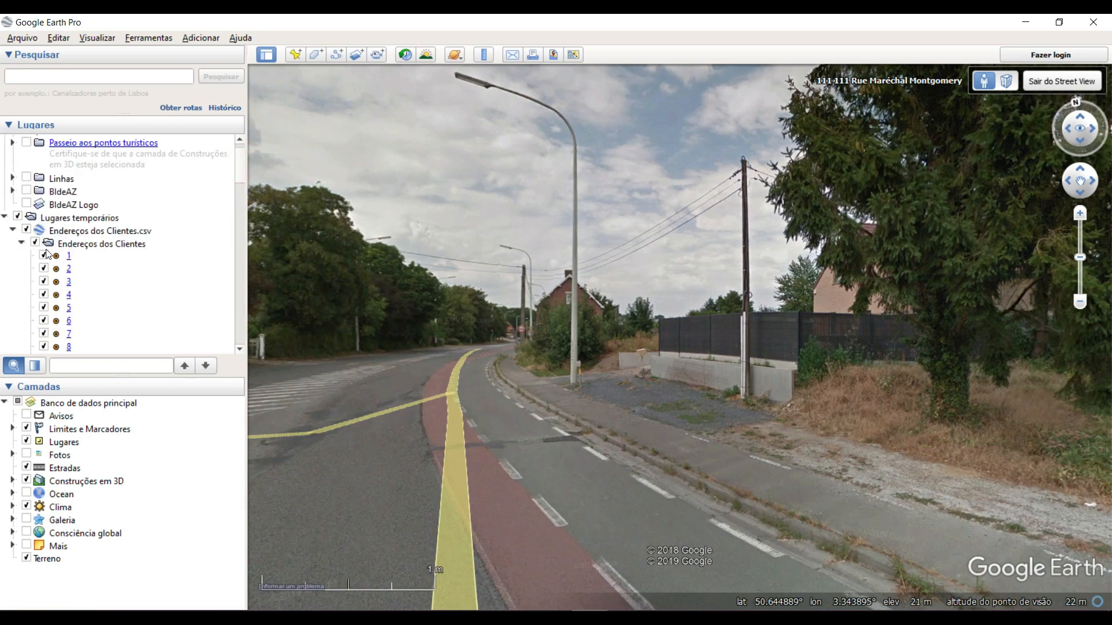
left_click(21, 244)
left_click(34, 266)
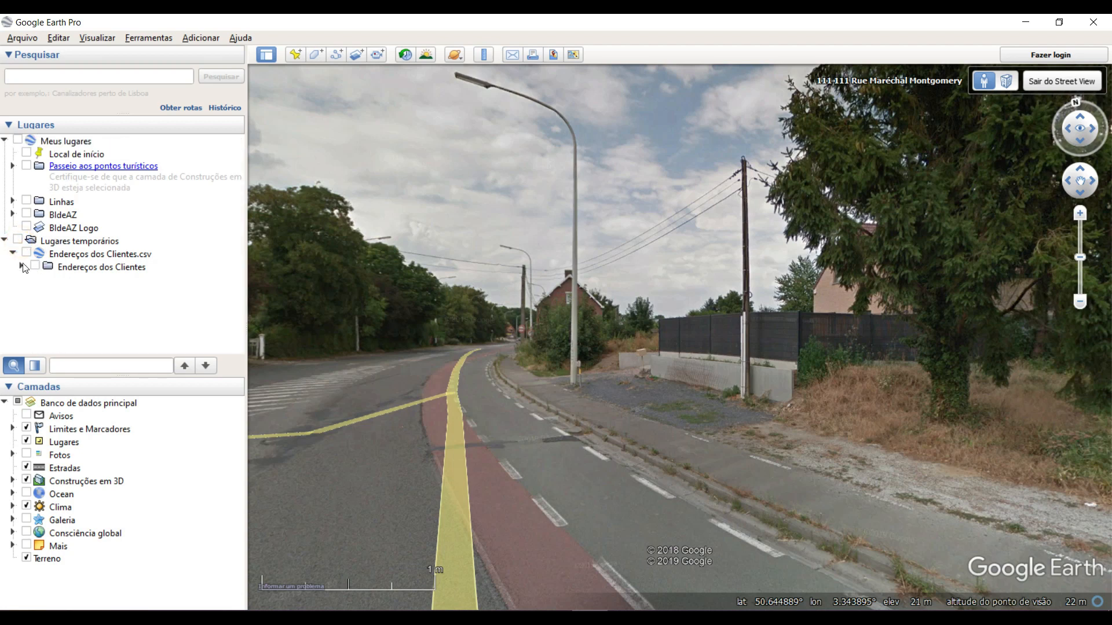
left_click(34, 267)
left_click(20, 267)
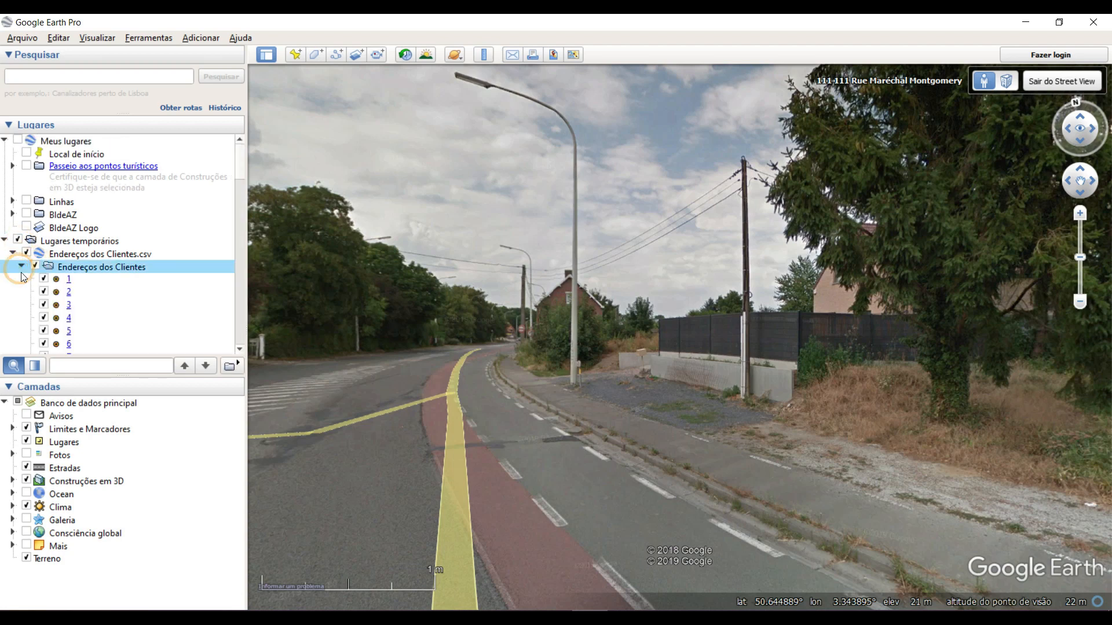
Step: Save the Endereços dos Clientes folder in Kml format as Endereços dos Clientes.kml in the Exercícios folder, replacing the existing file
right_click(51, 242)
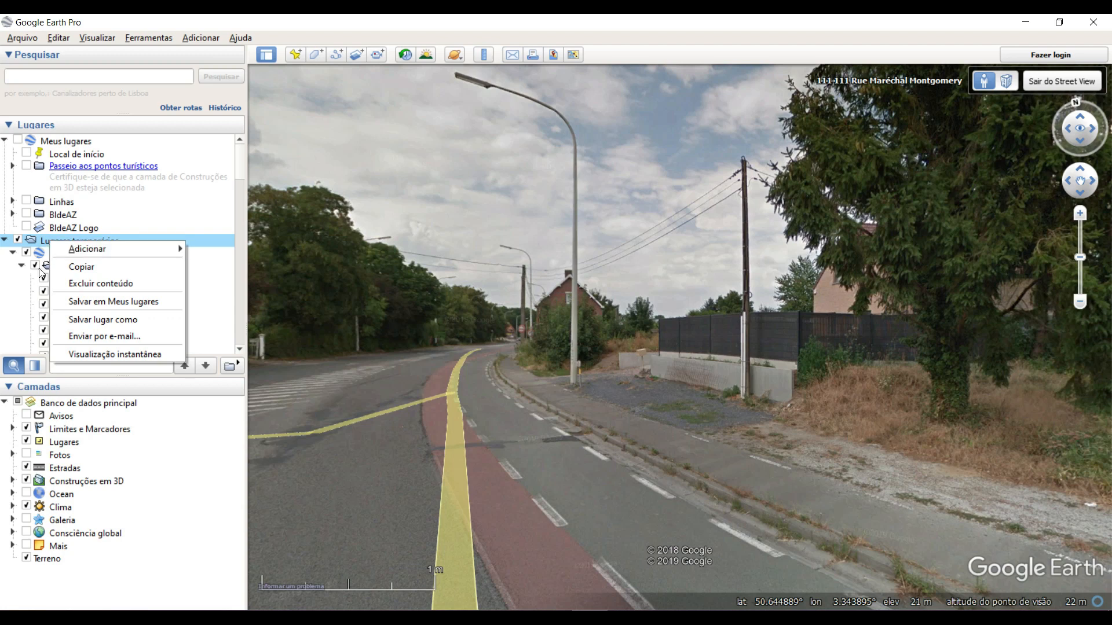
key("Escape")
right_click(67, 267)
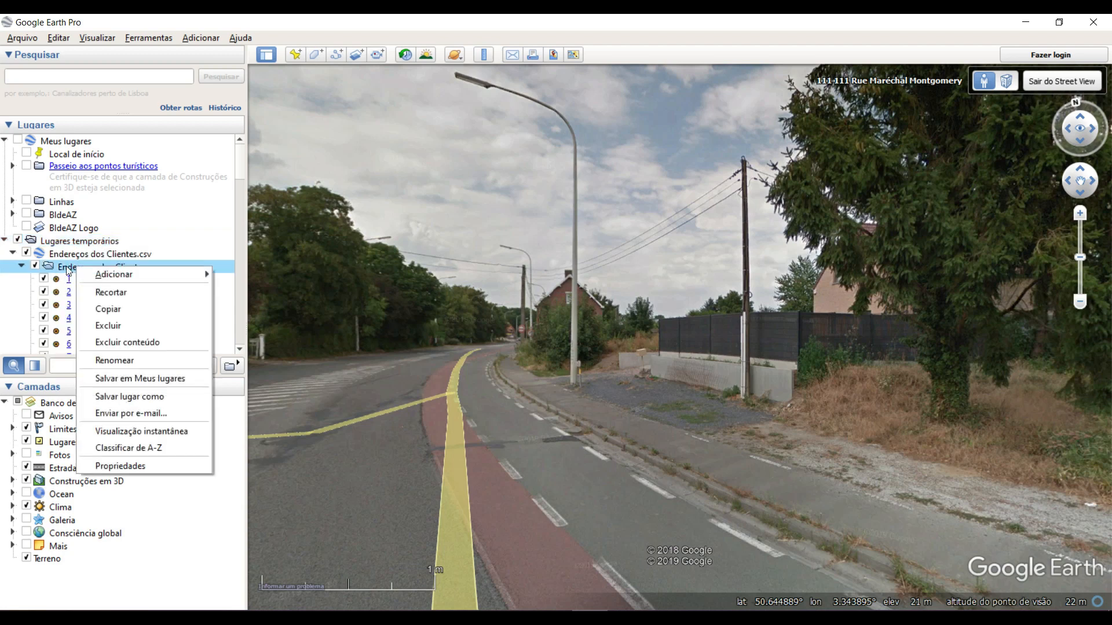
left_click(130, 397)
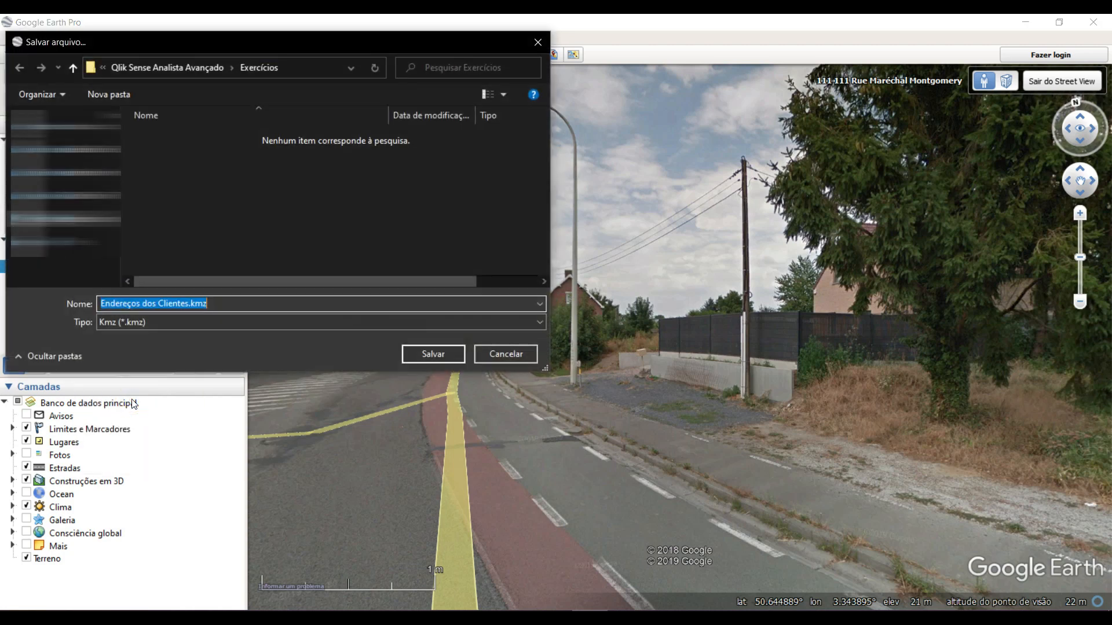
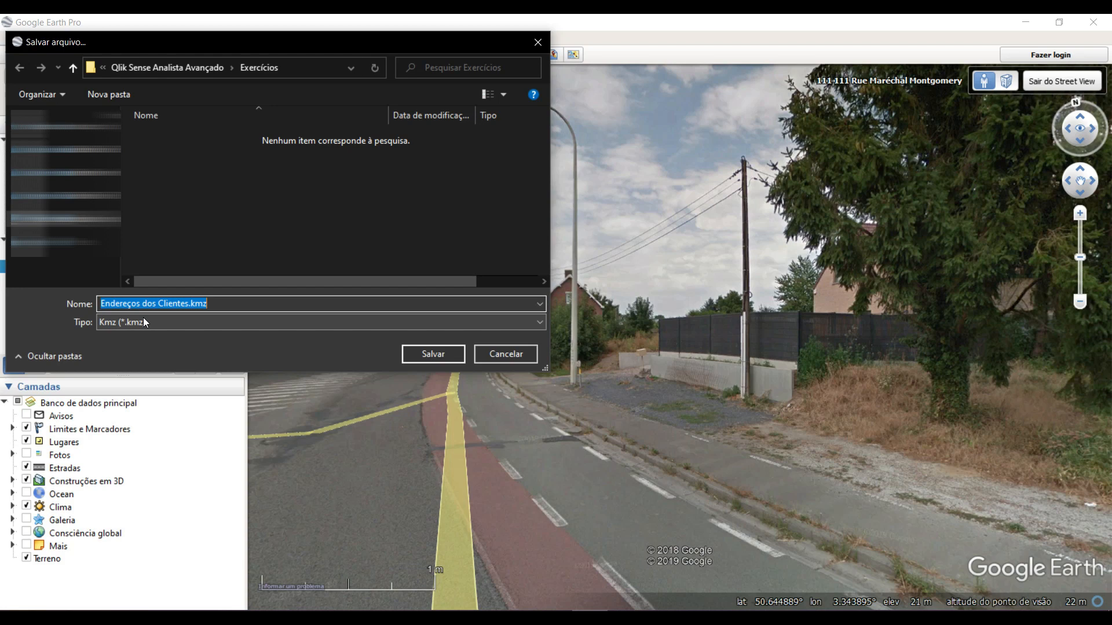
left_click(143, 317)
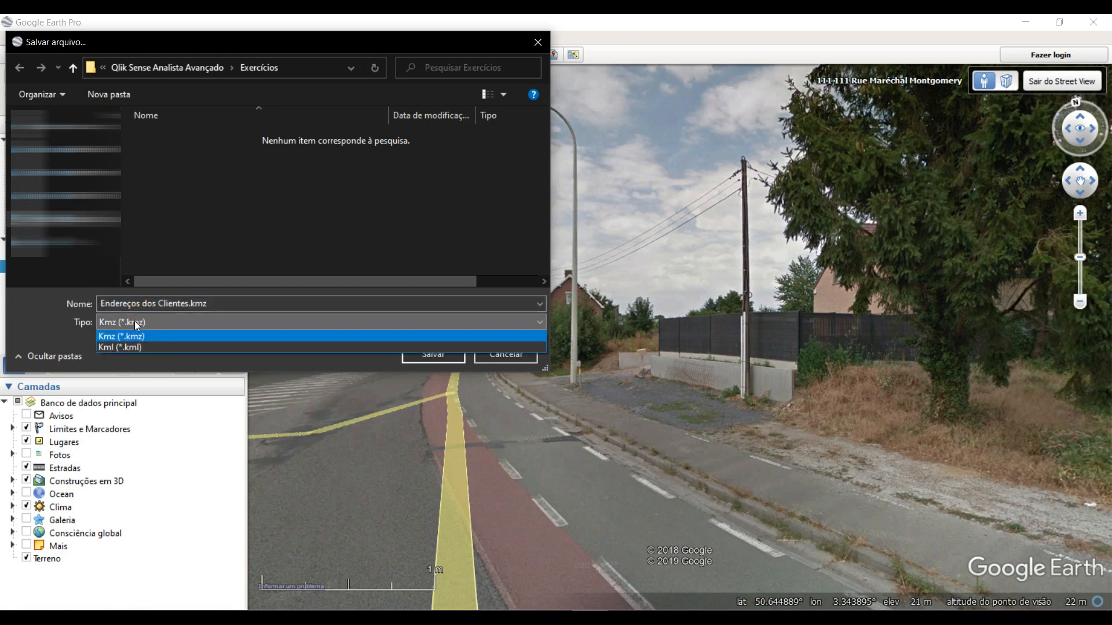
left_click(133, 347)
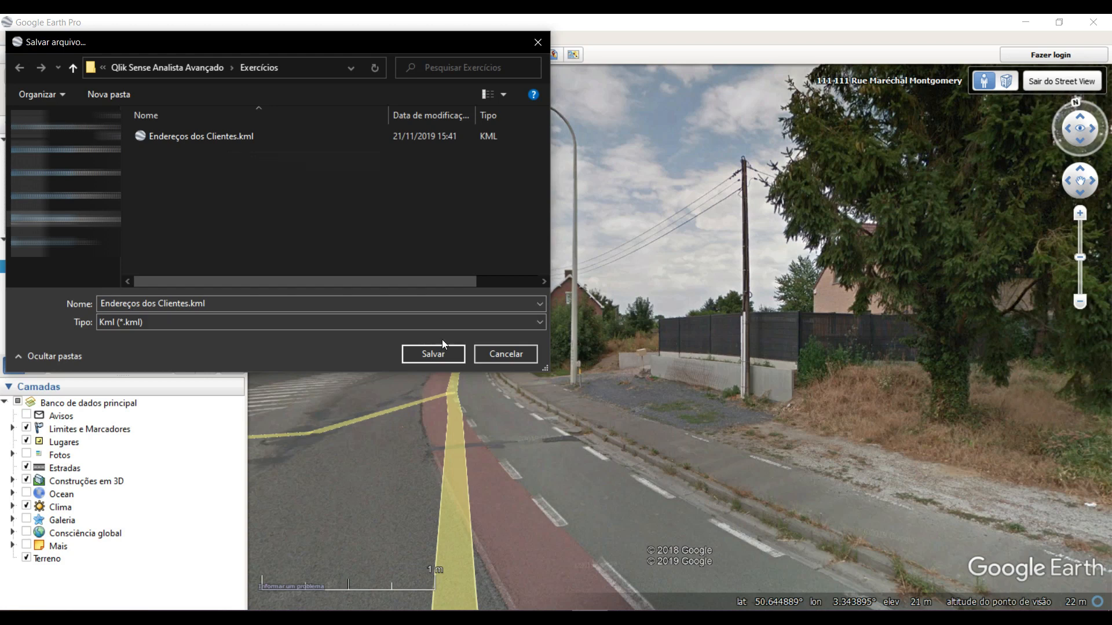
left_click(431, 356)
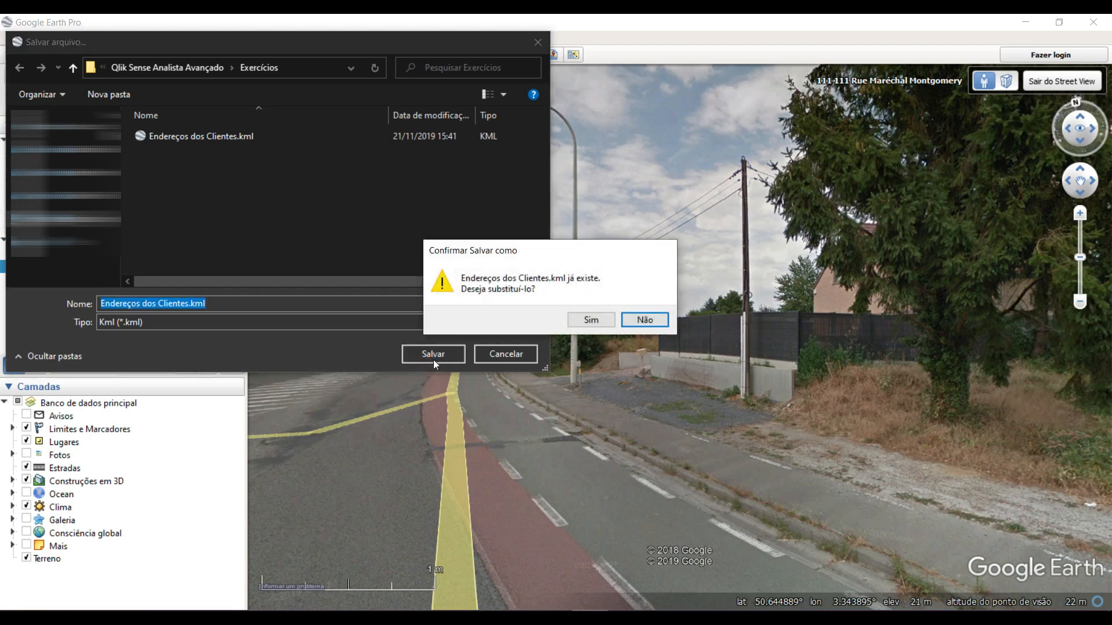
left_click(583, 321)
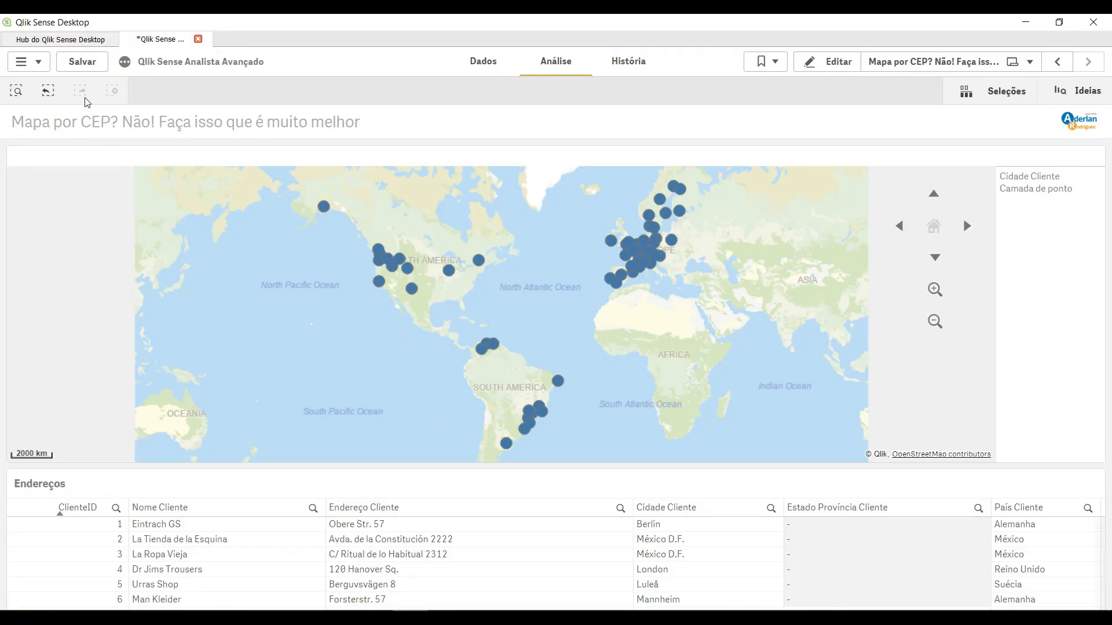
Step: Switch to Qlik Sense Desktop, save the Qlik Sense Analista Avançado app and open its data manager
left_click(63, 66)
left_click(35, 61)
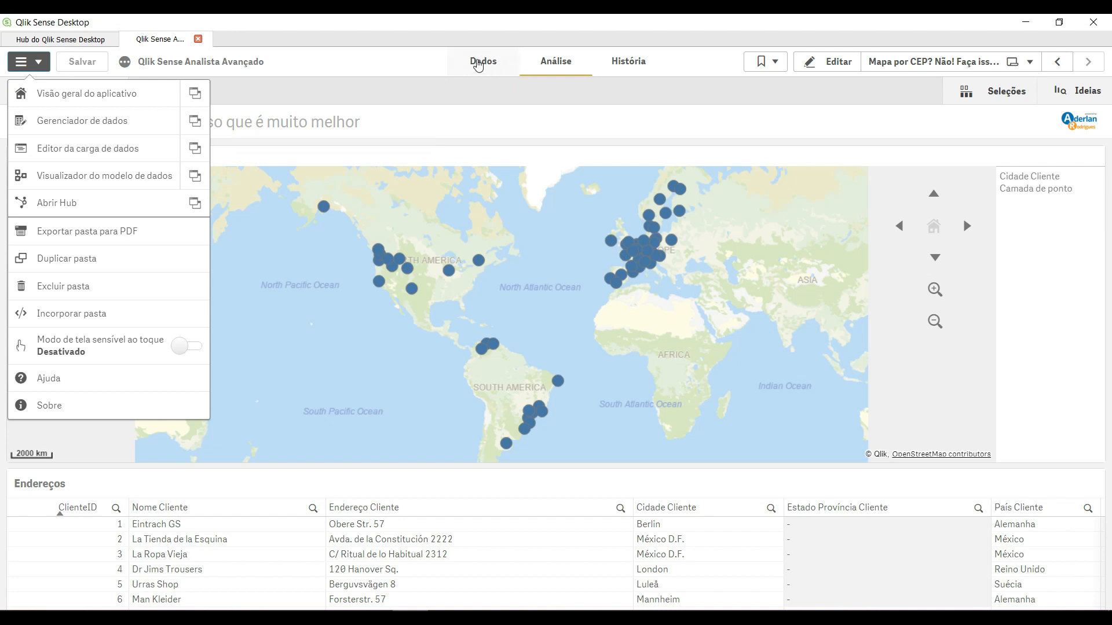
left_click(480, 63)
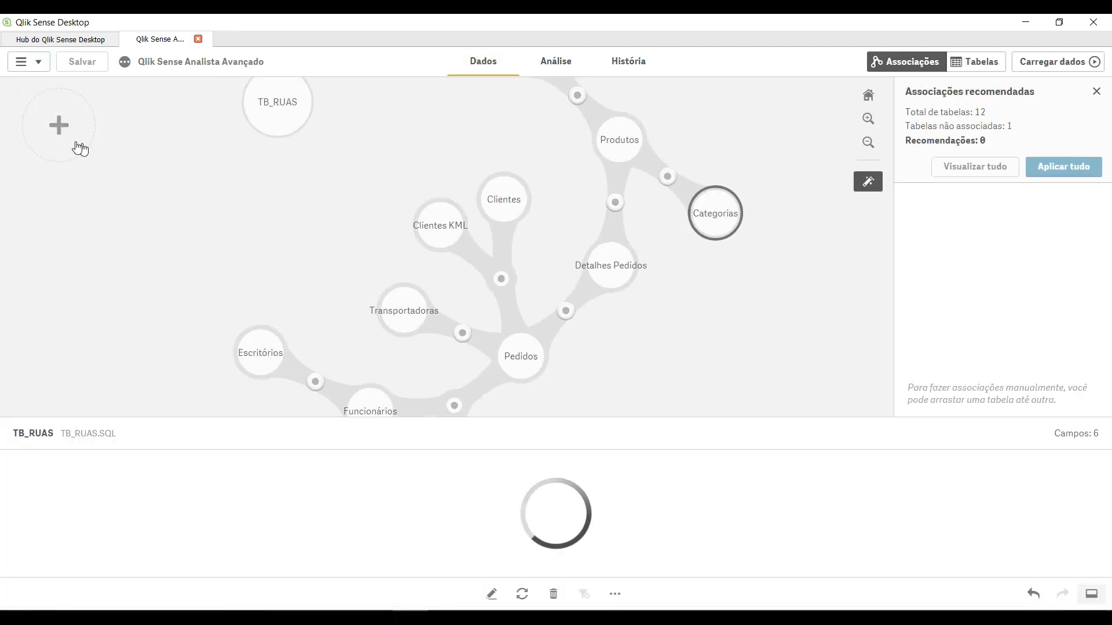
Step: Add a data source from C > Qlik Sense Analista Avançado > Exercícios, choosing the file Endereços dos Clientes.kml
left_click(60, 131)
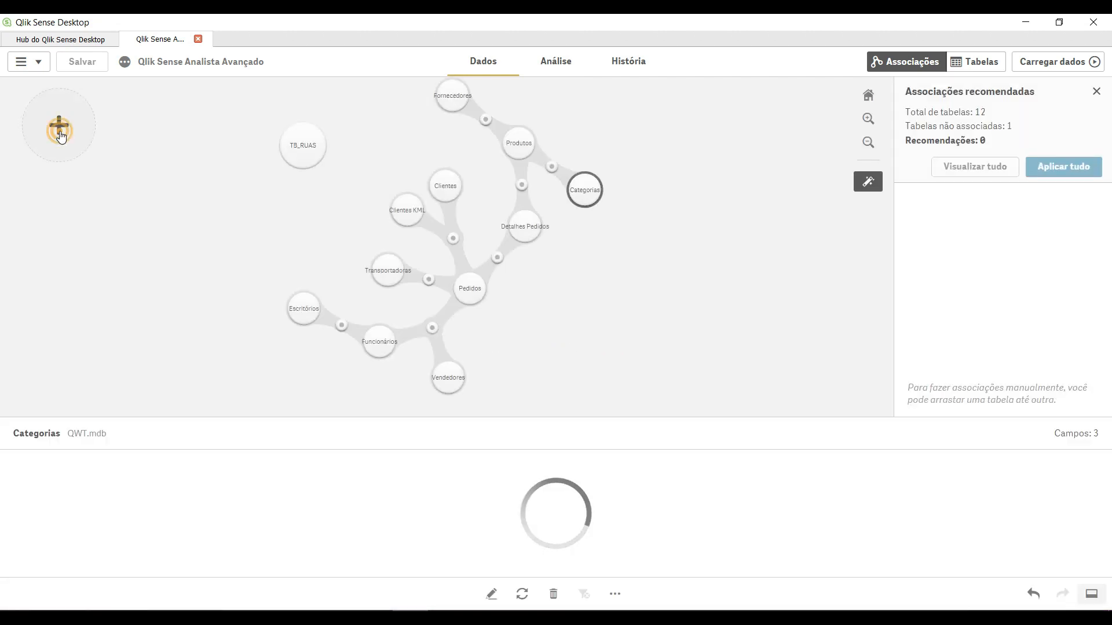
left_click(60, 135)
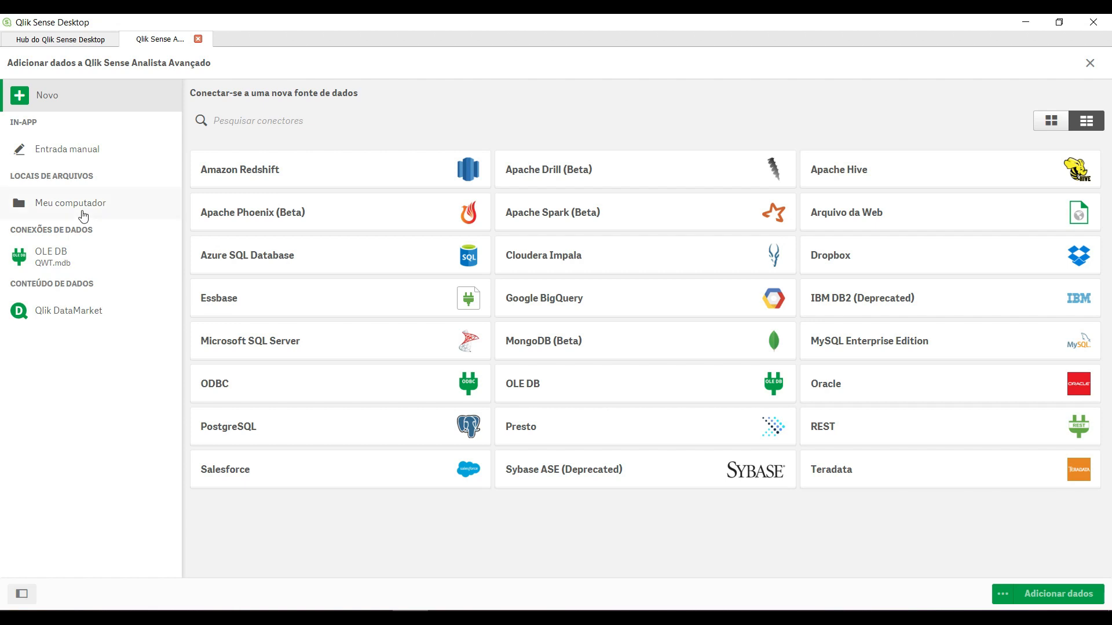
left_click(82, 210)
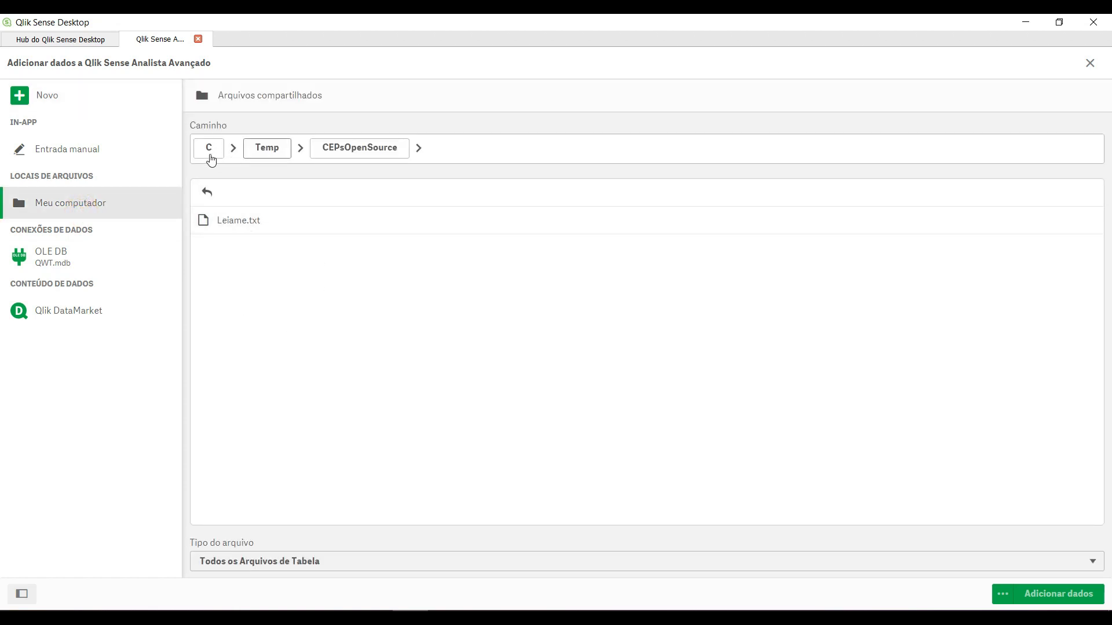
left_click(209, 150)
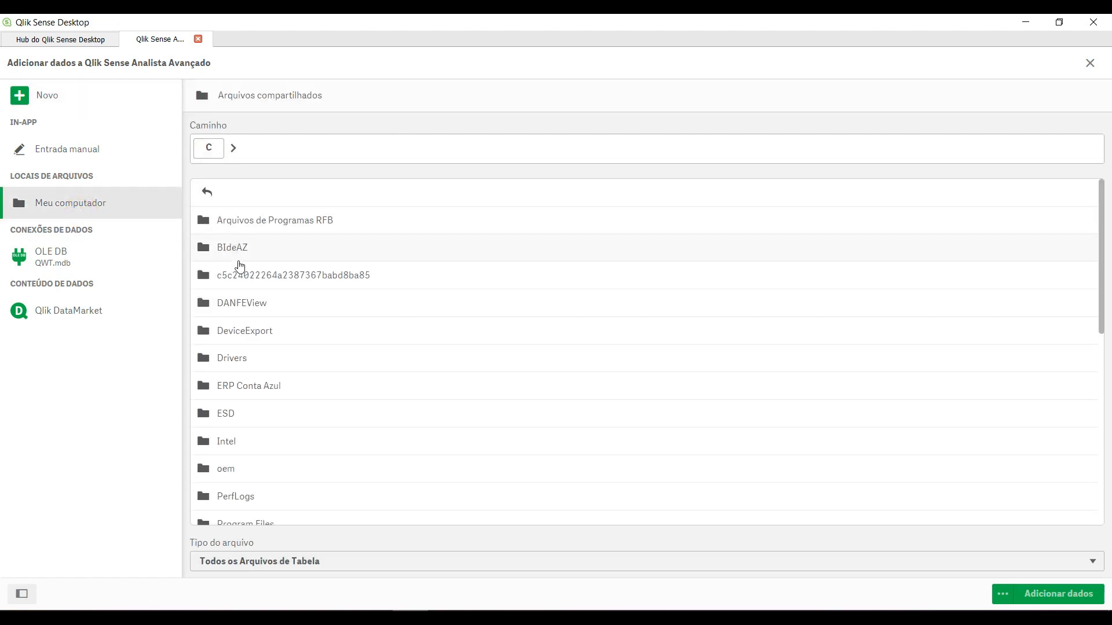
scroll(272, 418, "down", 3)
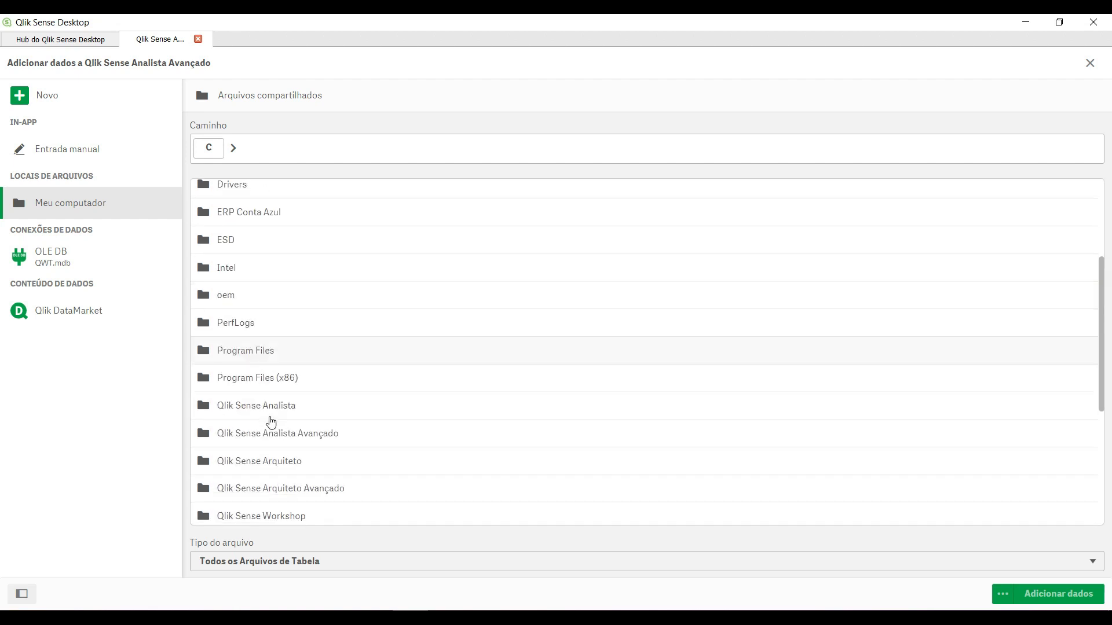
left_click(264, 444)
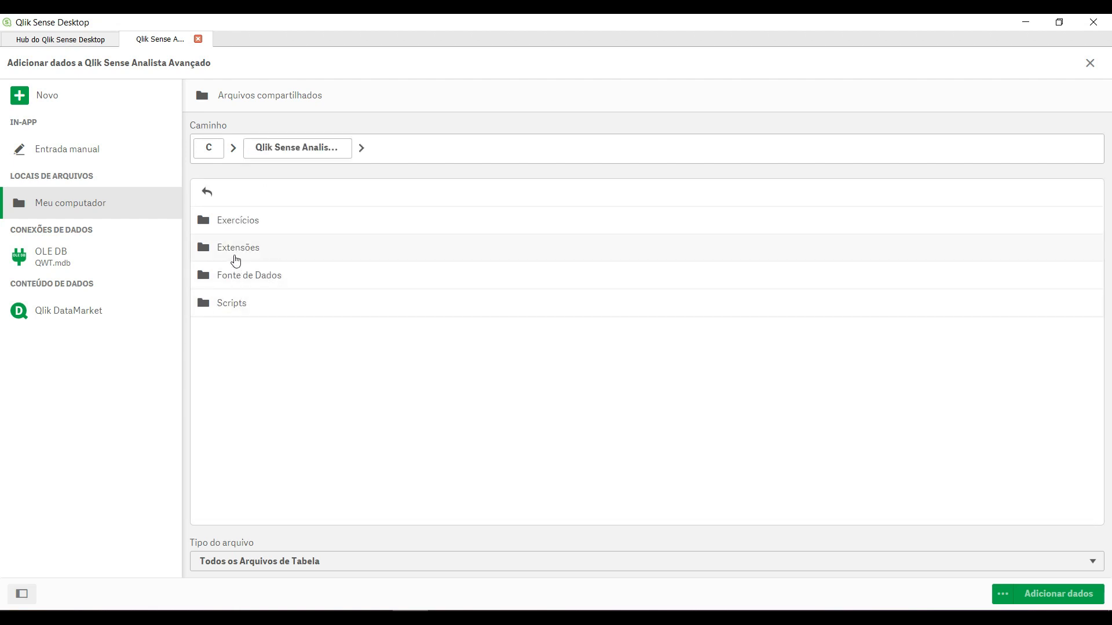
left_click(238, 225)
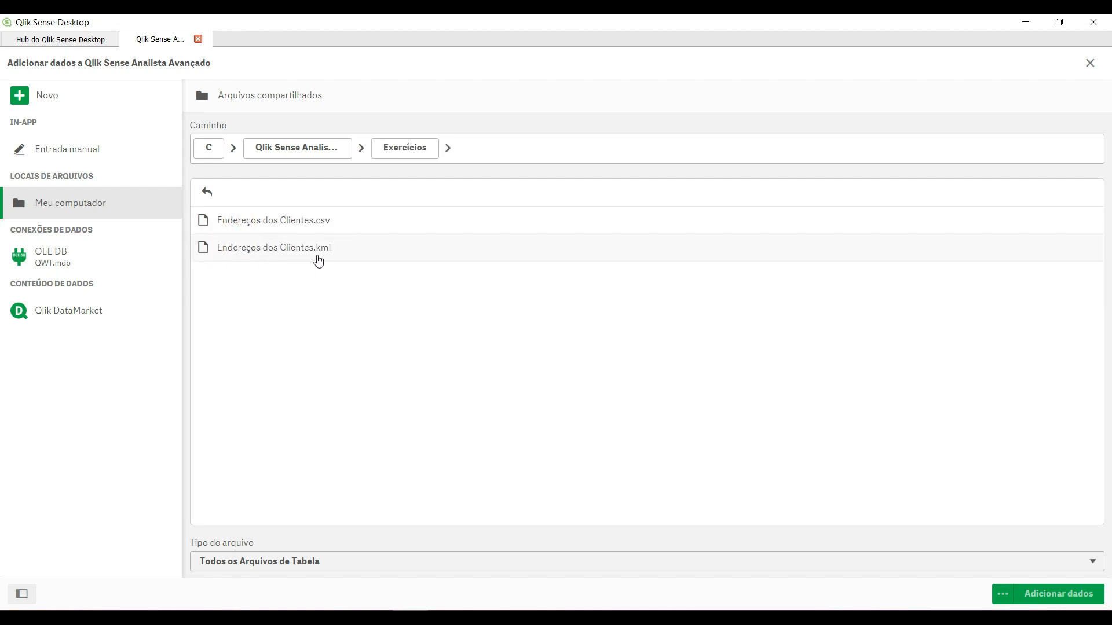
left_click(318, 261)
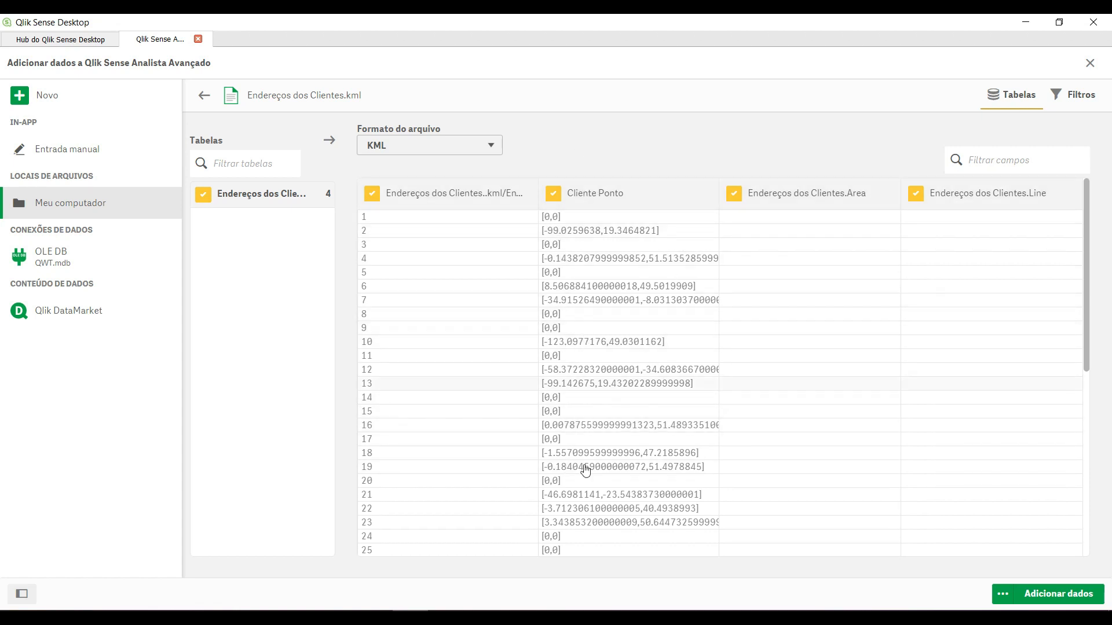
Step: Review the Cliente Ponto coordinates and exclude the Endereços dos Clientes.Area and Endereços dos Clientes.Line fields from the import
scroll(585, 492, "down", 8)
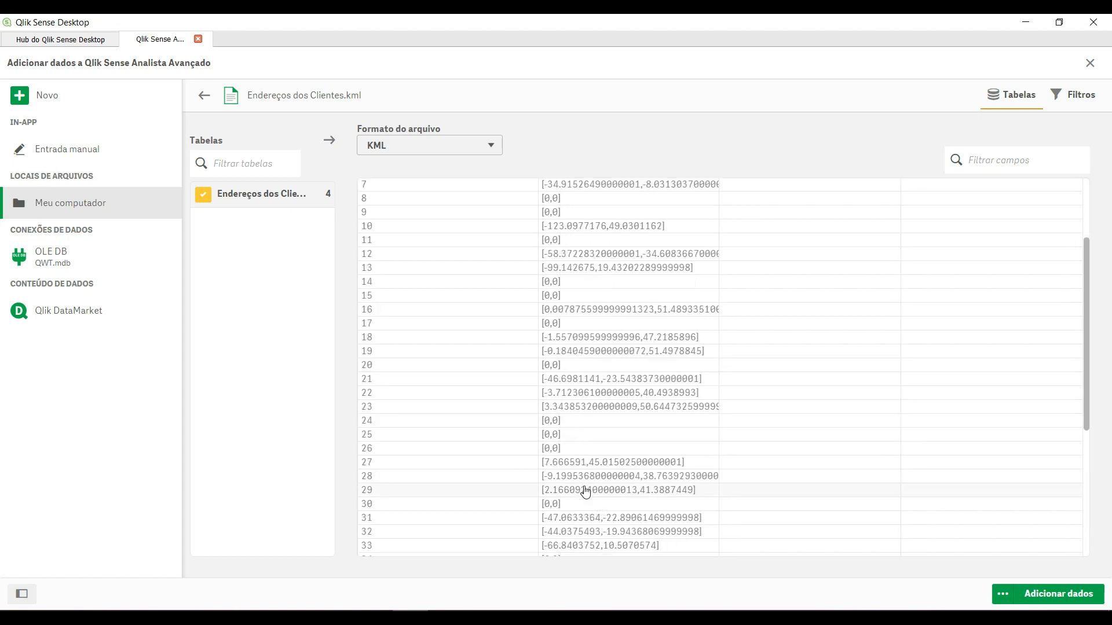
scroll(653, 401, "up", 8)
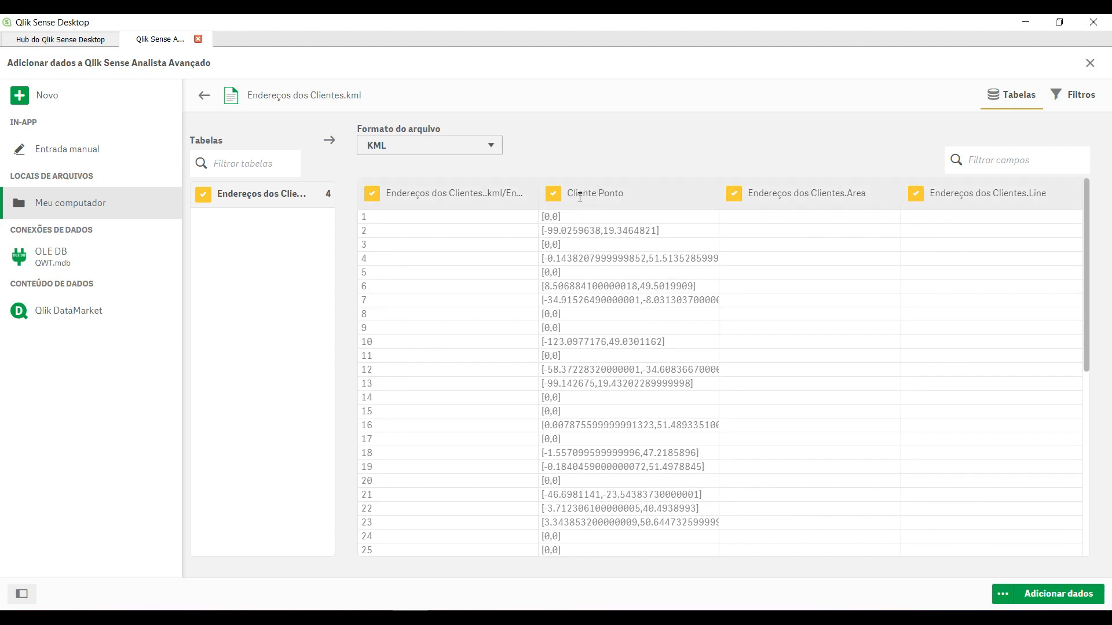
left_click(579, 197)
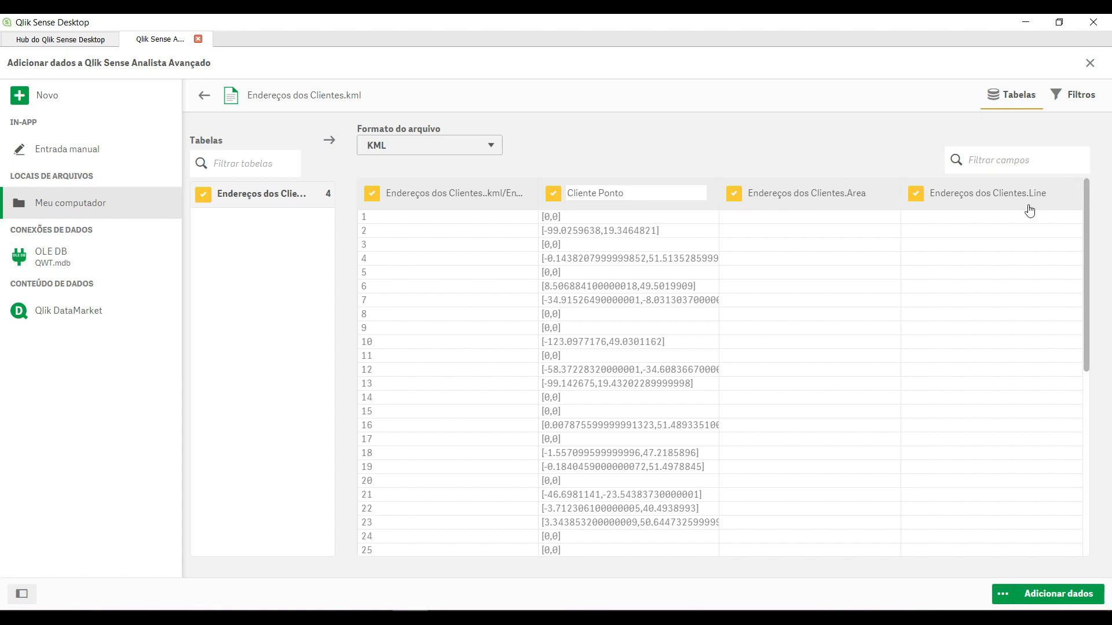
left_click(734, 194)
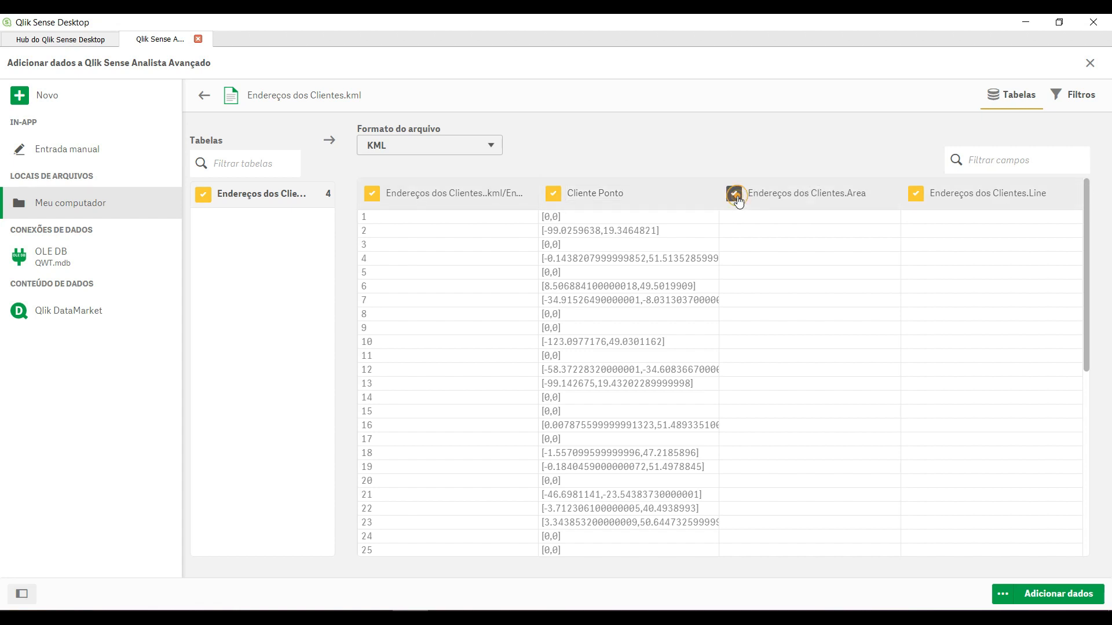
left_click(915, 194)
Step: Rename the identifier field to ClienteID, keep Cliente Ponto as the point field's name, and add the KML data to the app
left_click(410, 194)
key("ctrl+a")
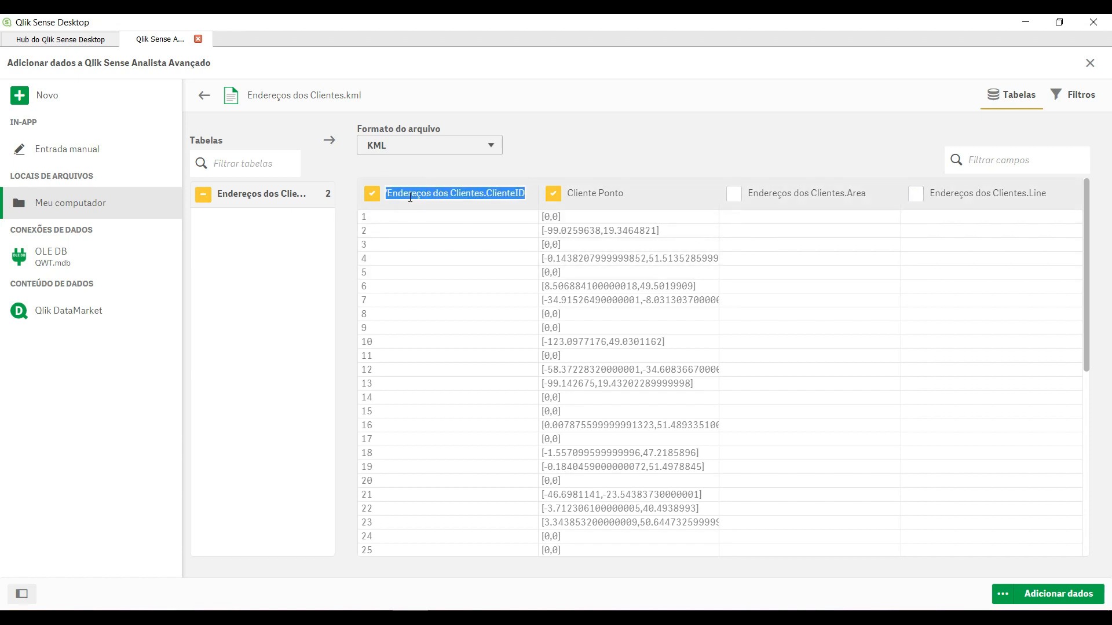
key("shift+Left")
key("shift+Left")
key("shift+Left")
key("shift+Left")
key("shift+Left")
key("shift+Left")
key("BackSpace")
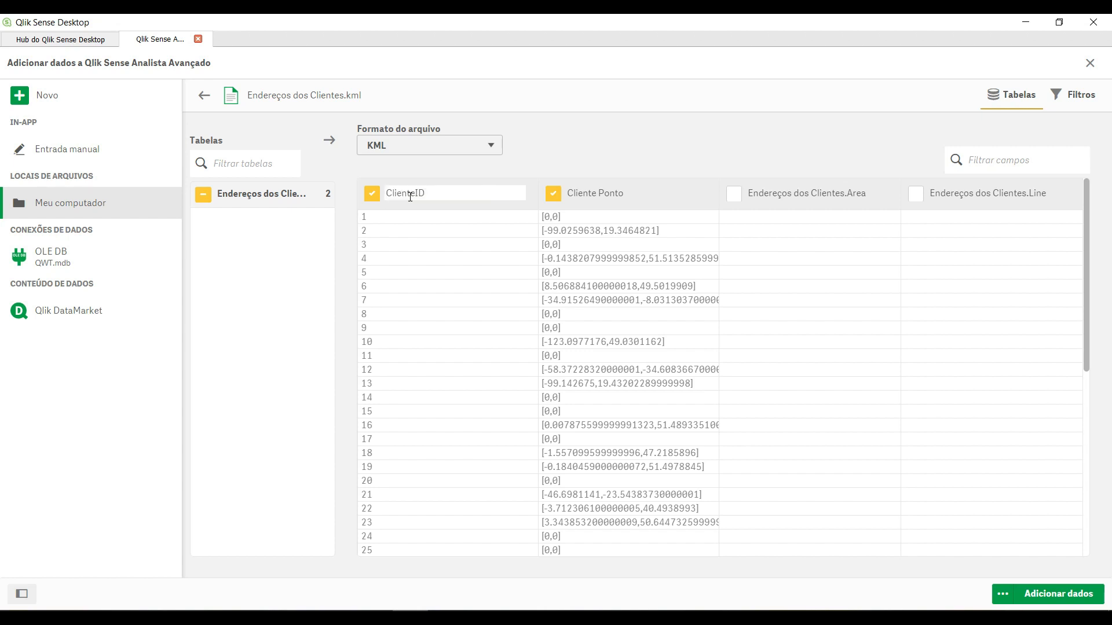
left_click(626, 193)
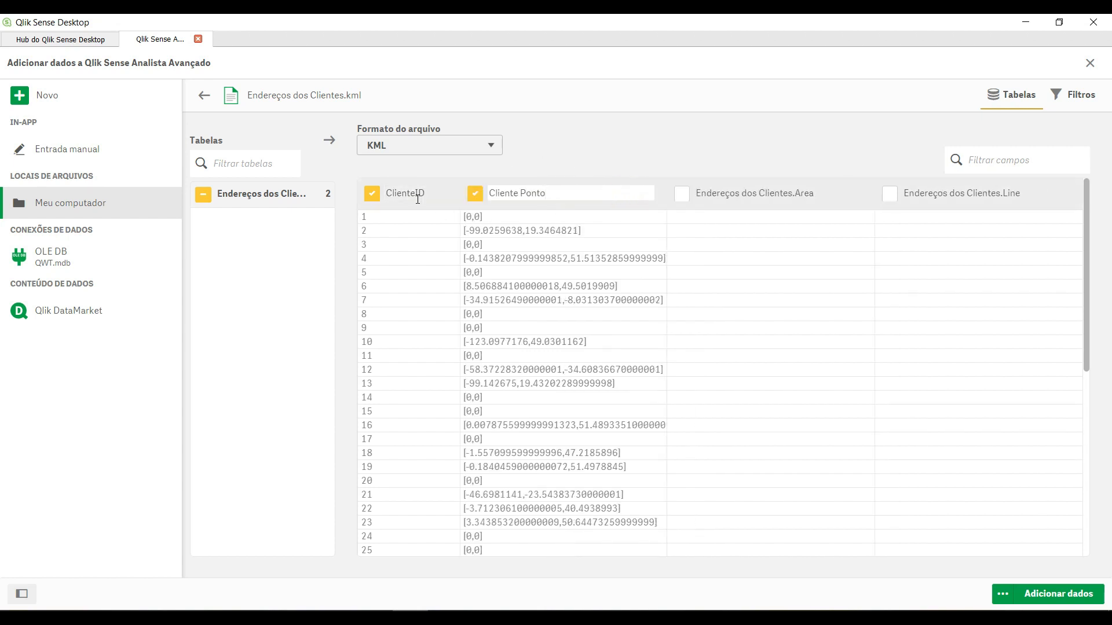
left_click(416, 193)
left_click(548, 194)
left_click(1051, 595)
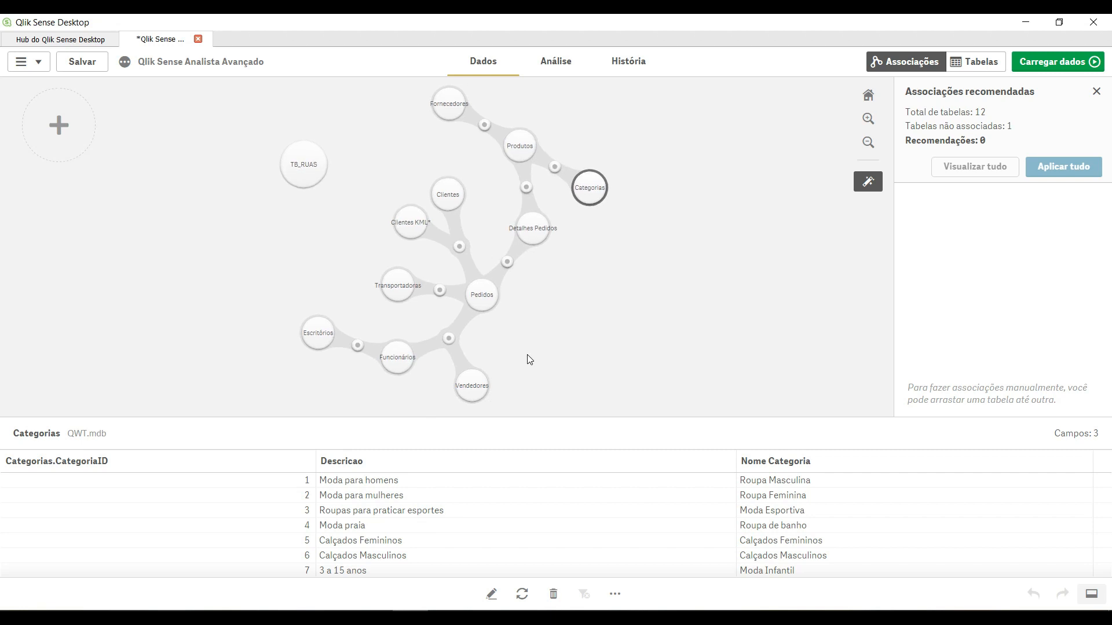
Step: Open the Clientes KML table for editing and examine its ClienteID and Cliente Ponto columns
left_click(409, 224)
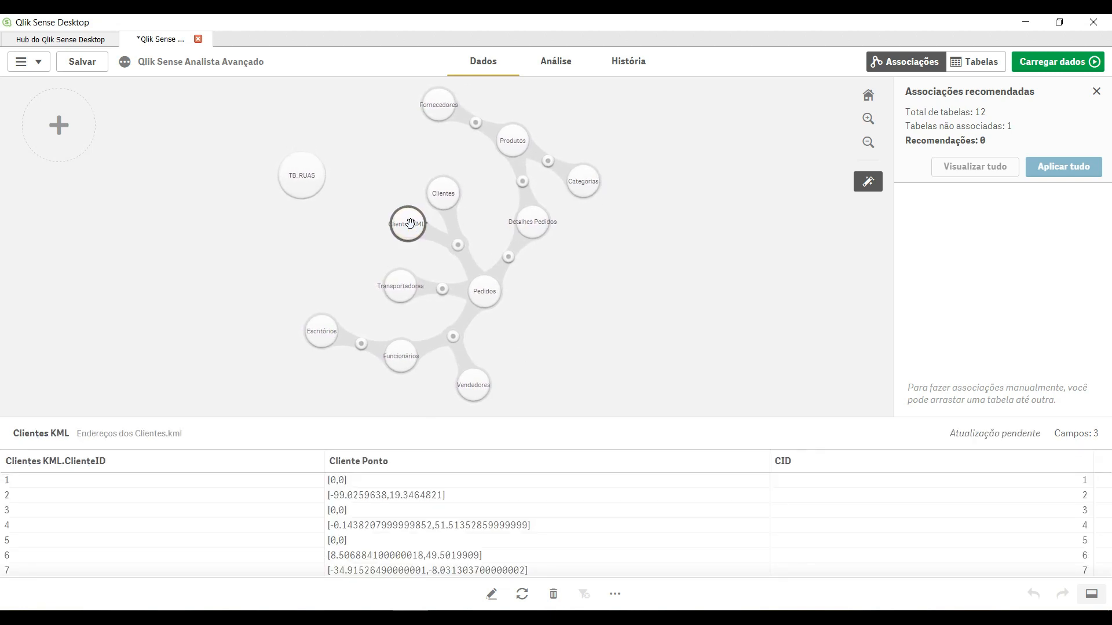
left_click(491, 594)
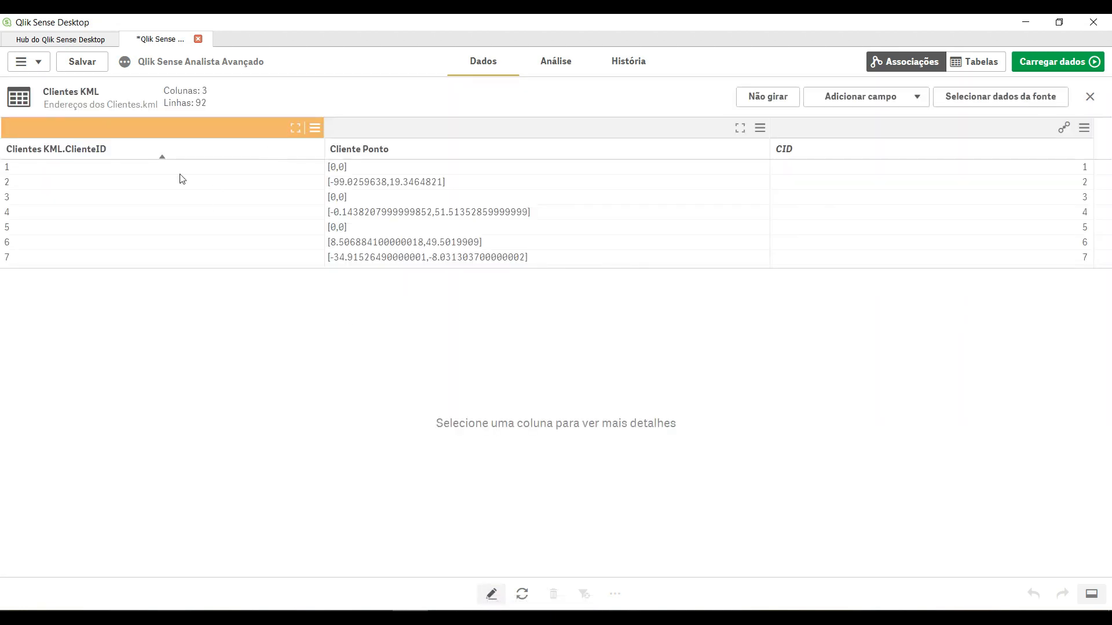
left_click(183, 180)
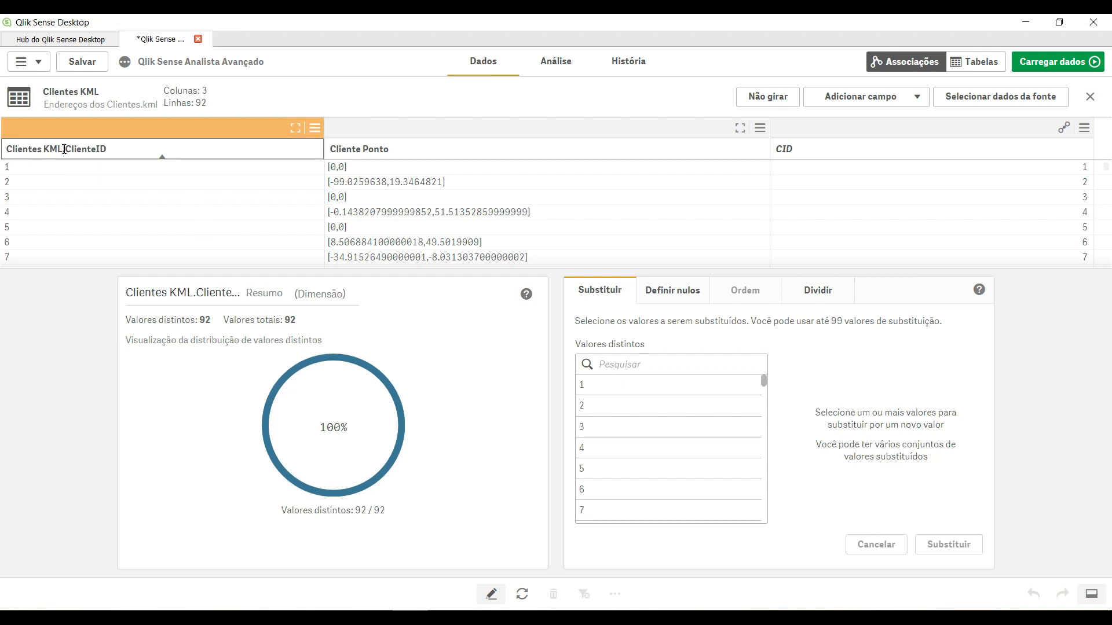
left_click_drag(71, 151, 120, 150)
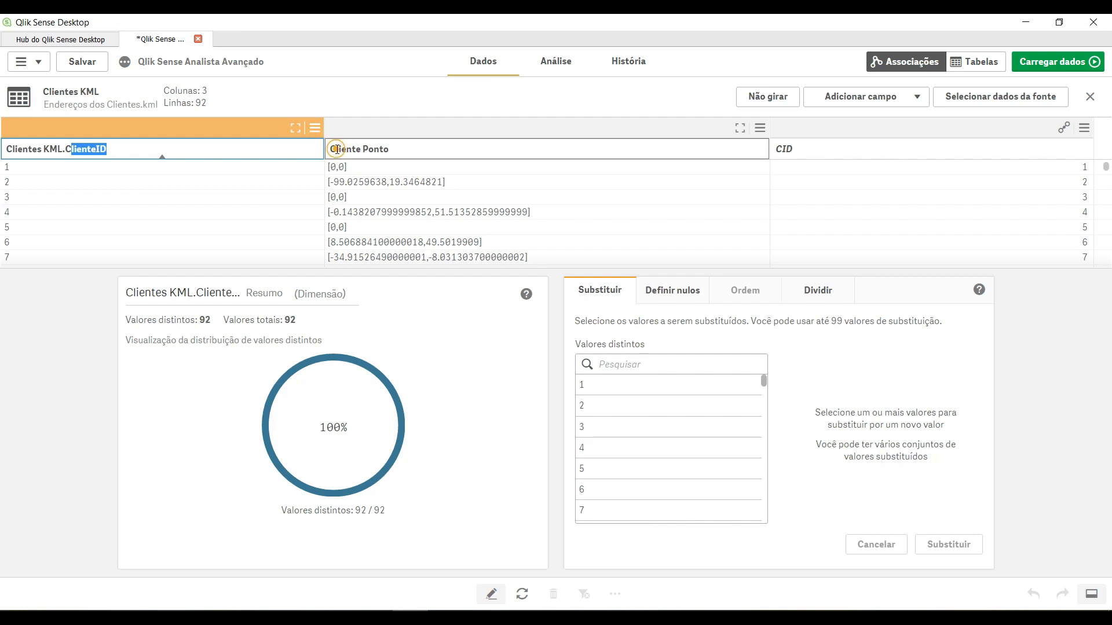
left_click_drag(337, 149, 389, 149)
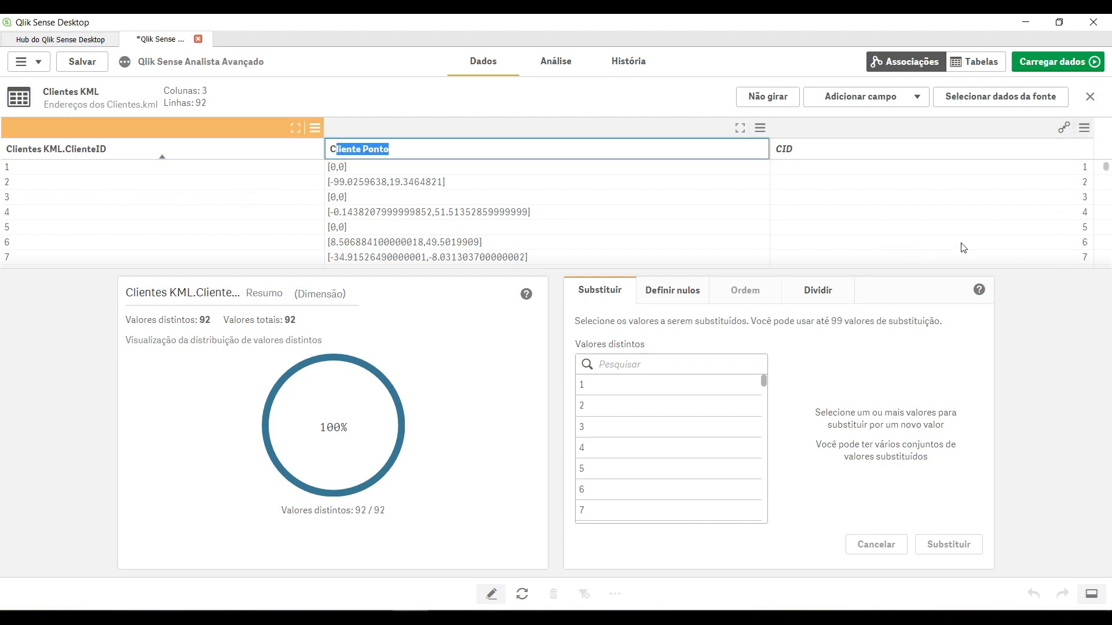
left_click(890, 107)
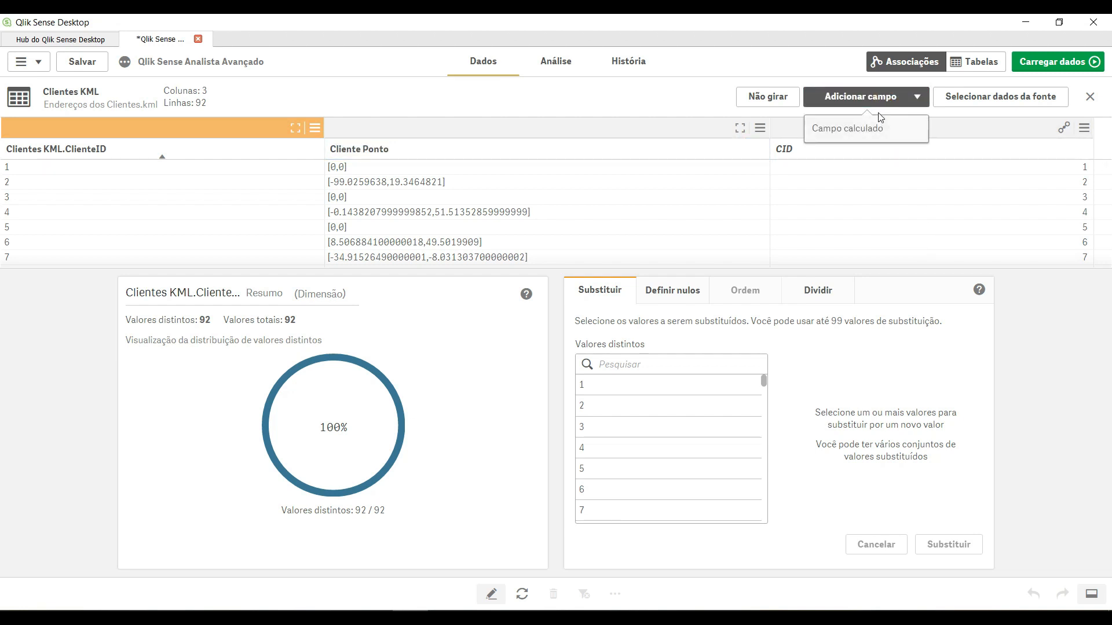
left_click(866, 130)
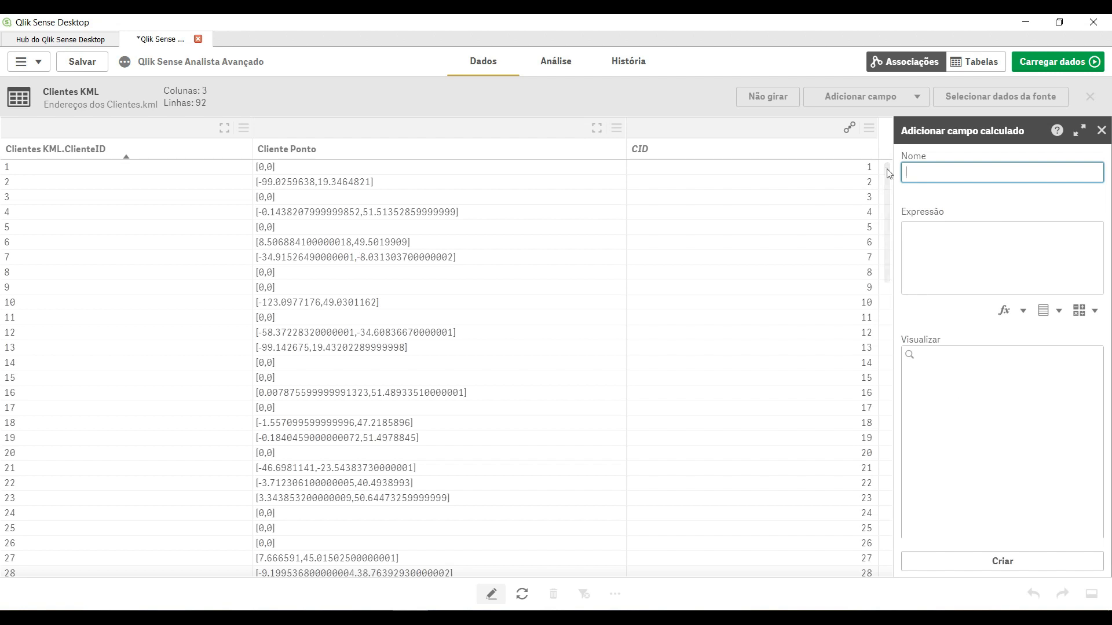
left_click(869, 132)
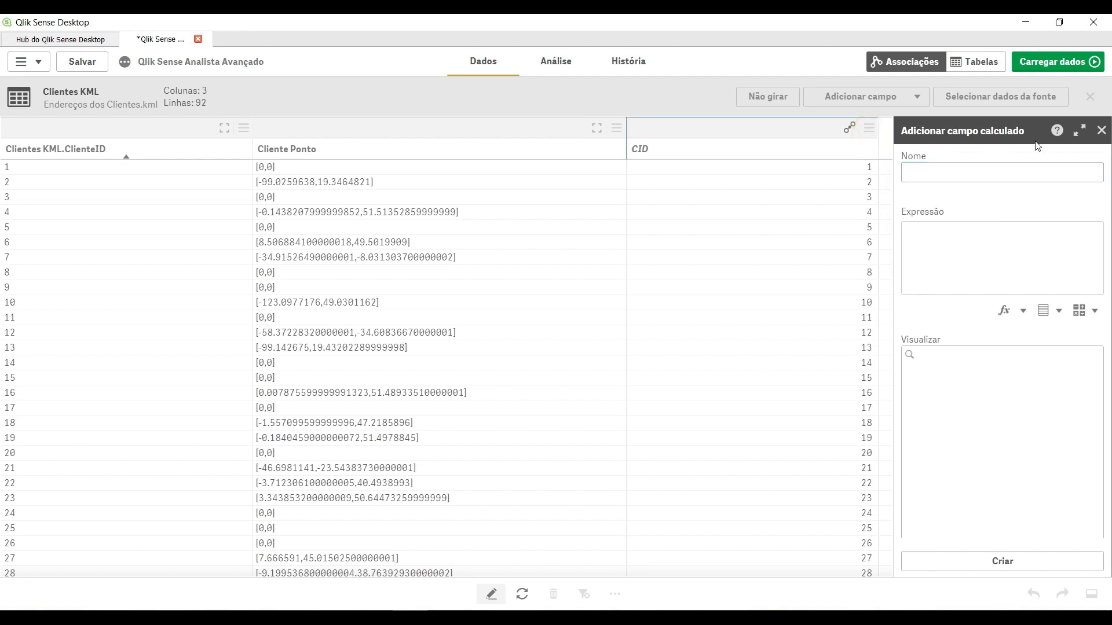
left_click(1102, 132)
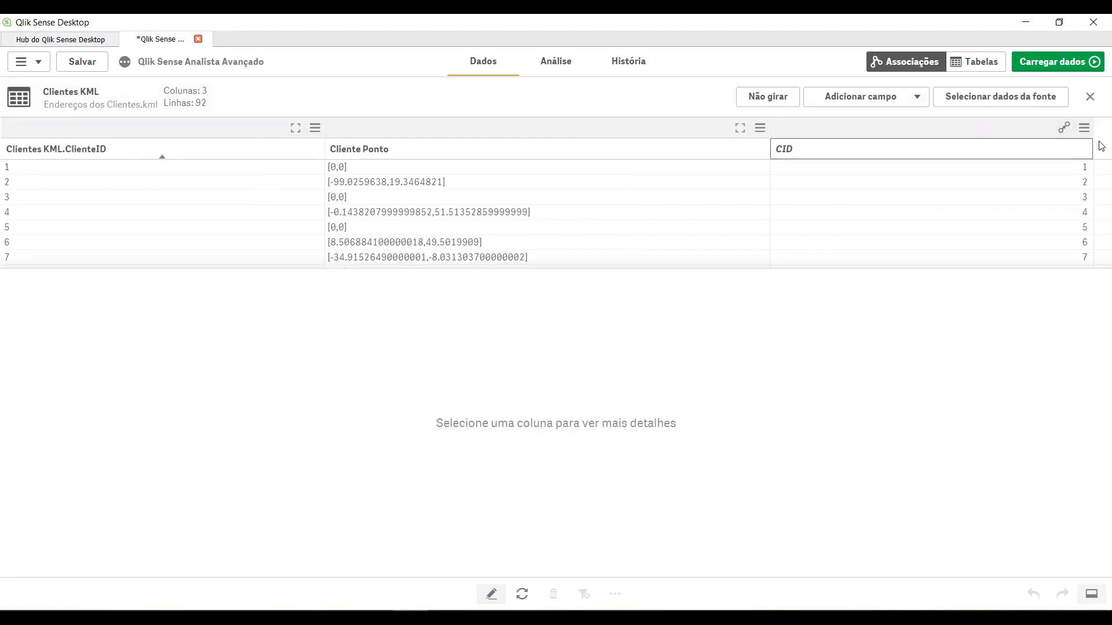
Step: Open the calculated field CID, review its Num# expression on Clientes KML.ClienteID, and close it without changes
left_click(1083, 129)
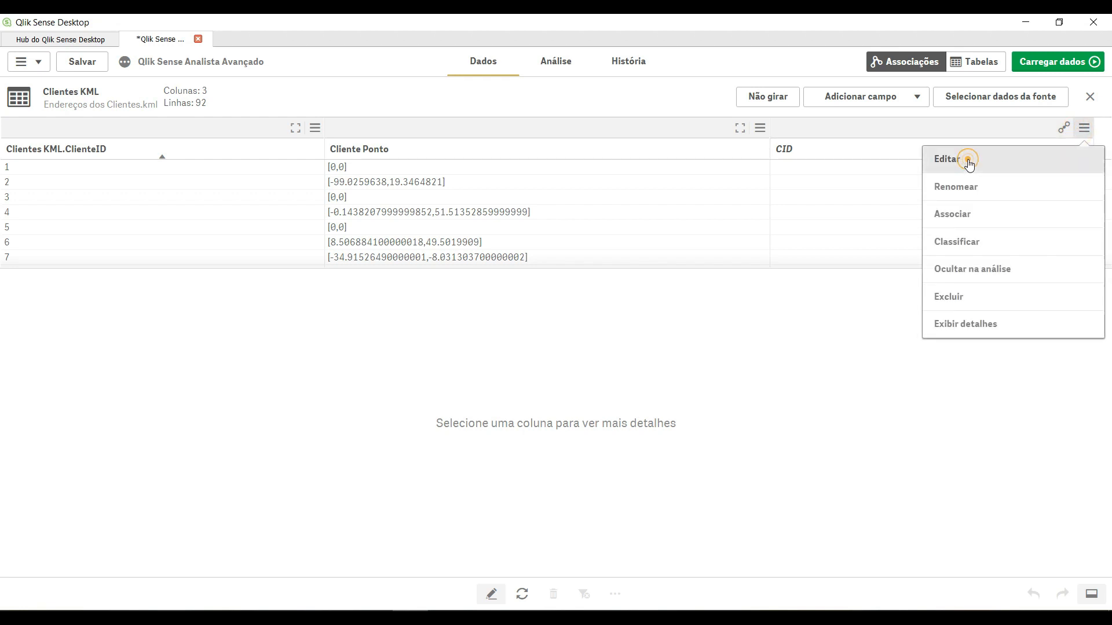
left_click(964, 164)
double_click(915, 232)
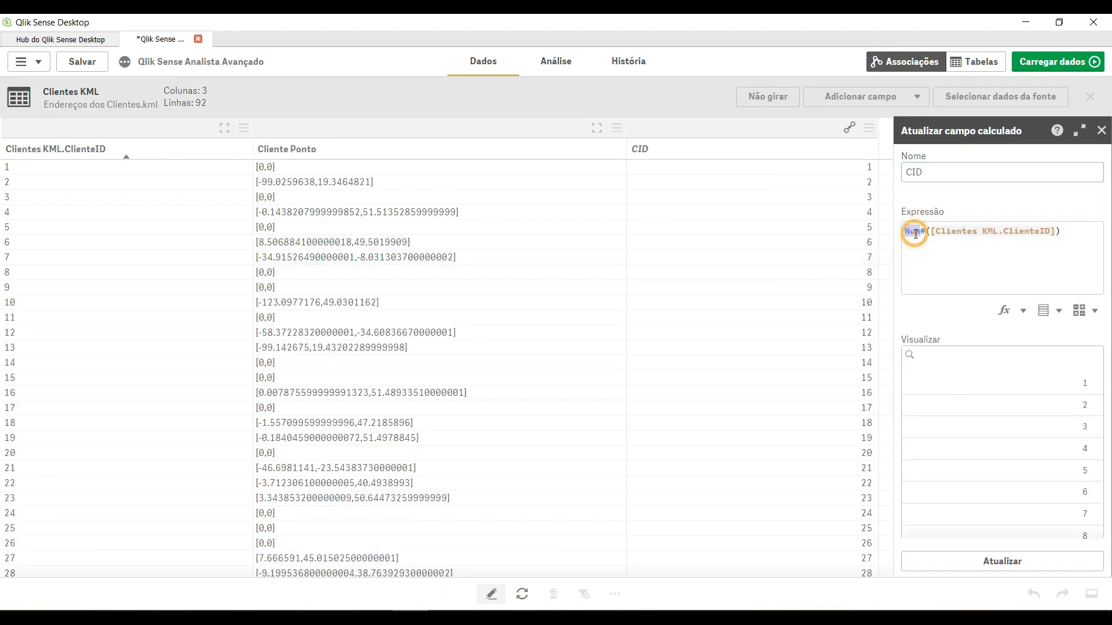
left_click(1021, 231)
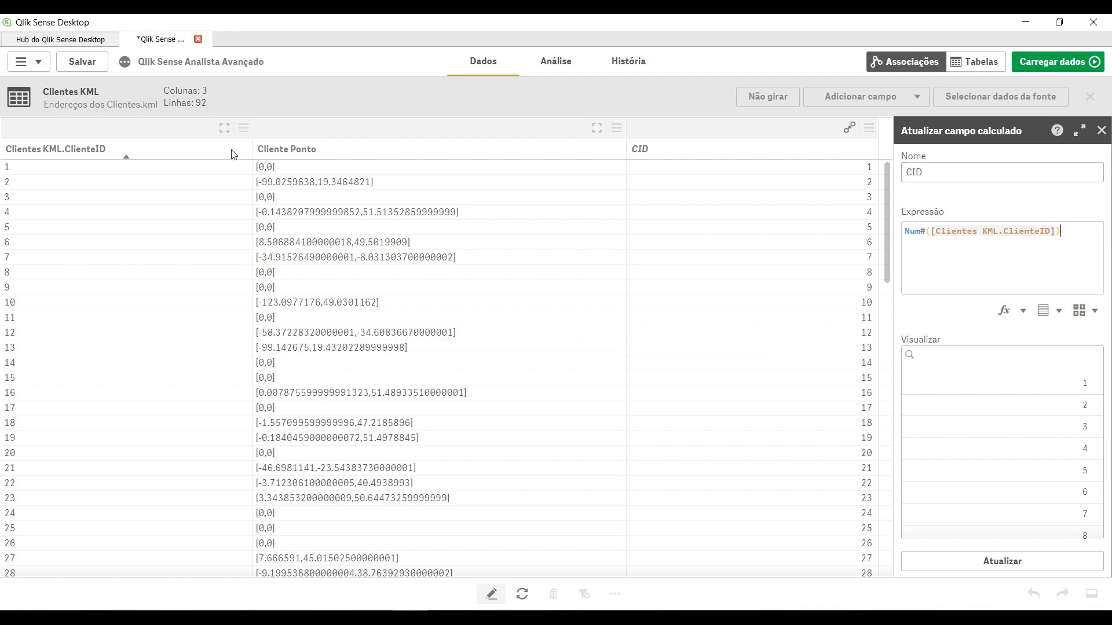
left_click(1101, 130)
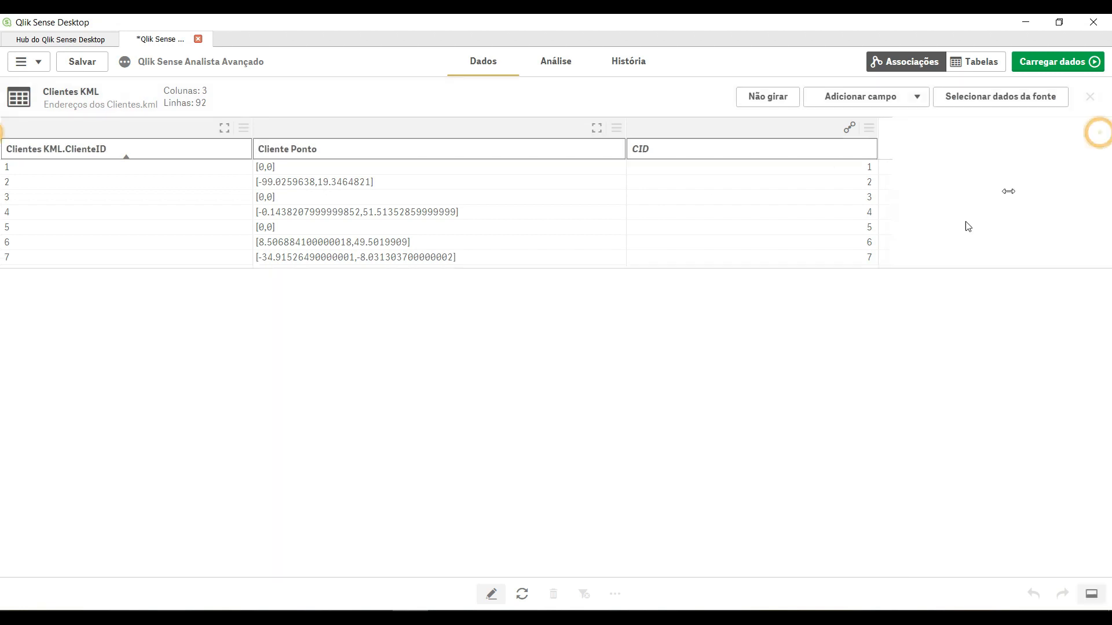
Step: Leave the Clientes KML table editor and inspect the ClienteID associations linking Clientes KML, Clientes and Pedidos
left_click(491, 594)
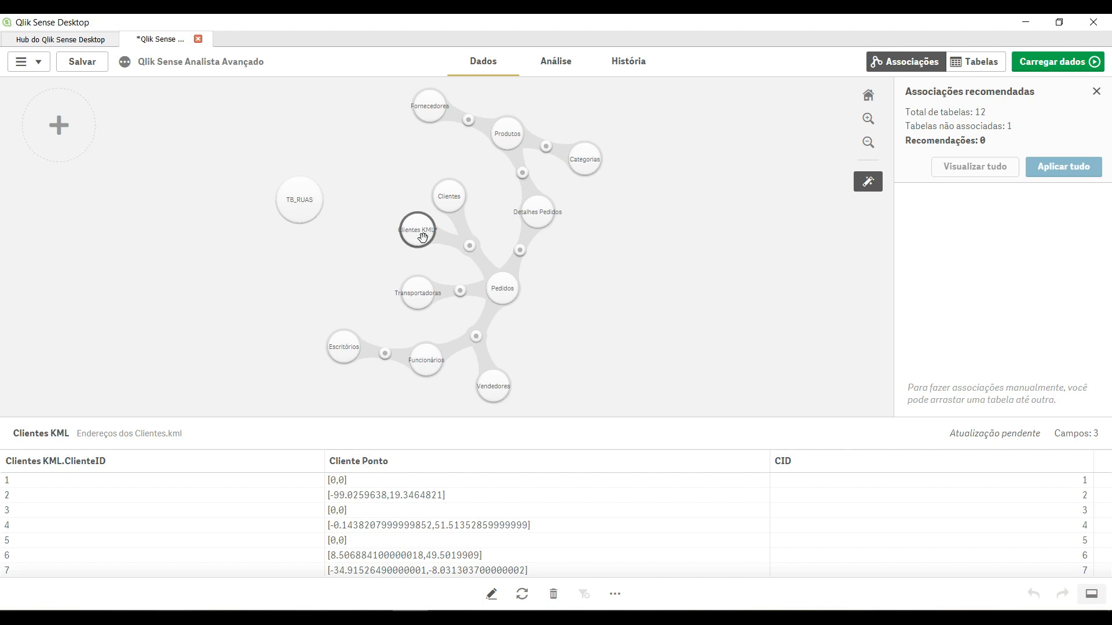
left_click(462, 224)
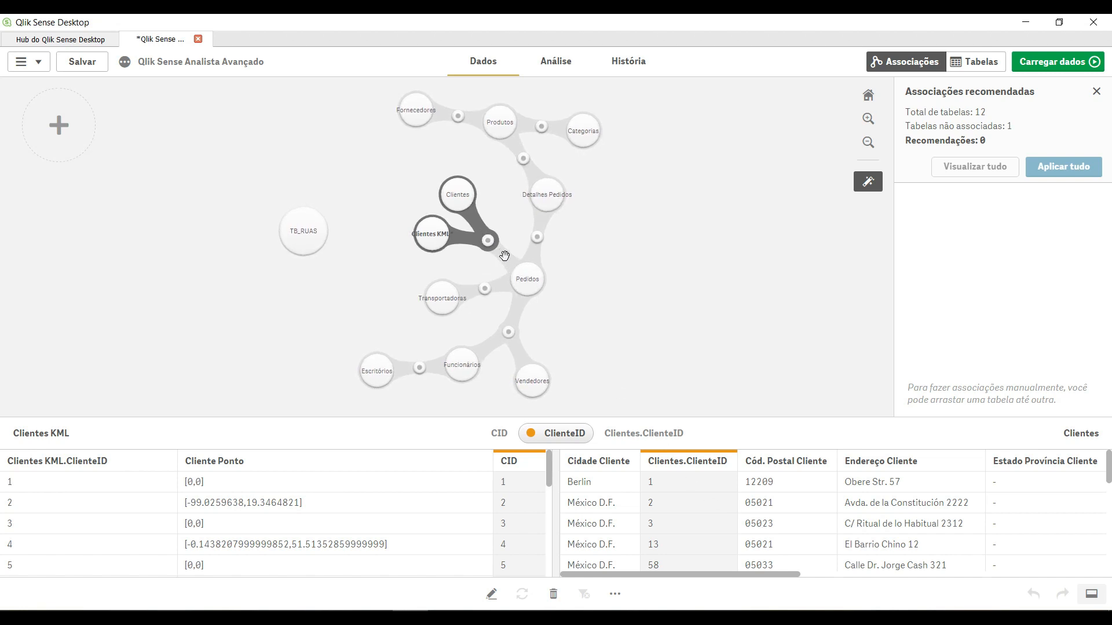
left_click(525, 277)
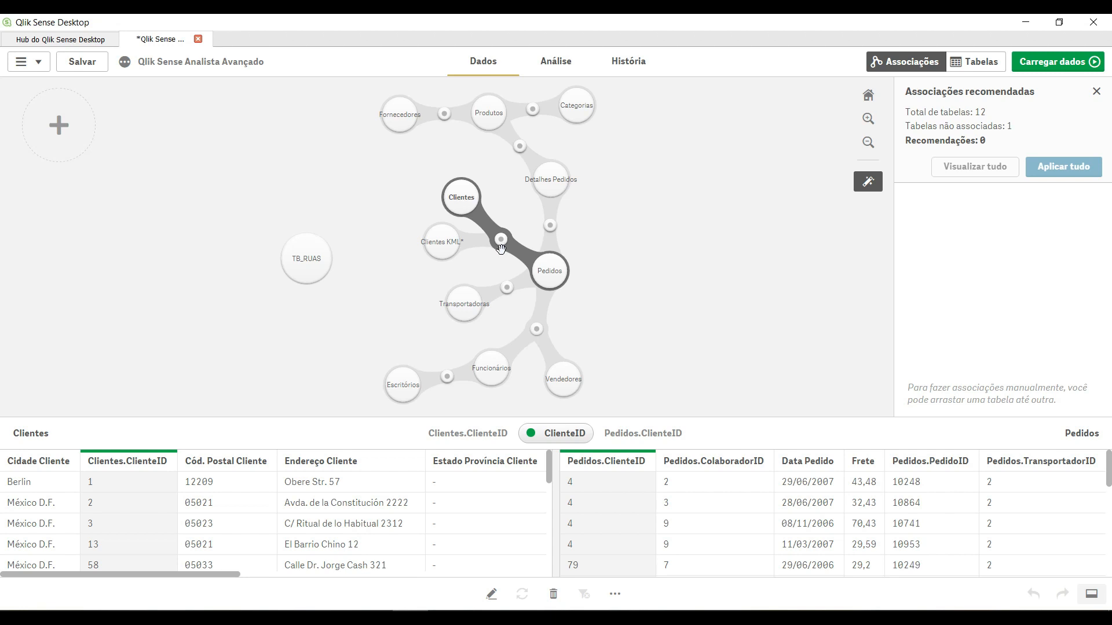
Step: Load the data into the app and open the sheet "Mapa por CEP? Não! Faça isso que é muito melhor" for editing
left_click(1061, 63)
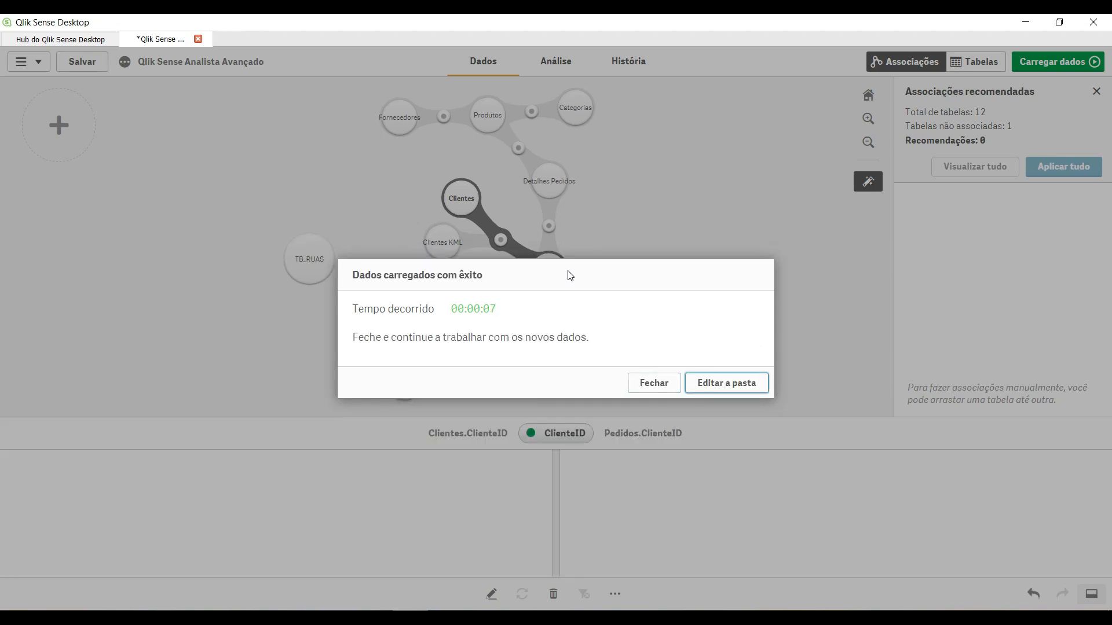
left_click(728, 384)
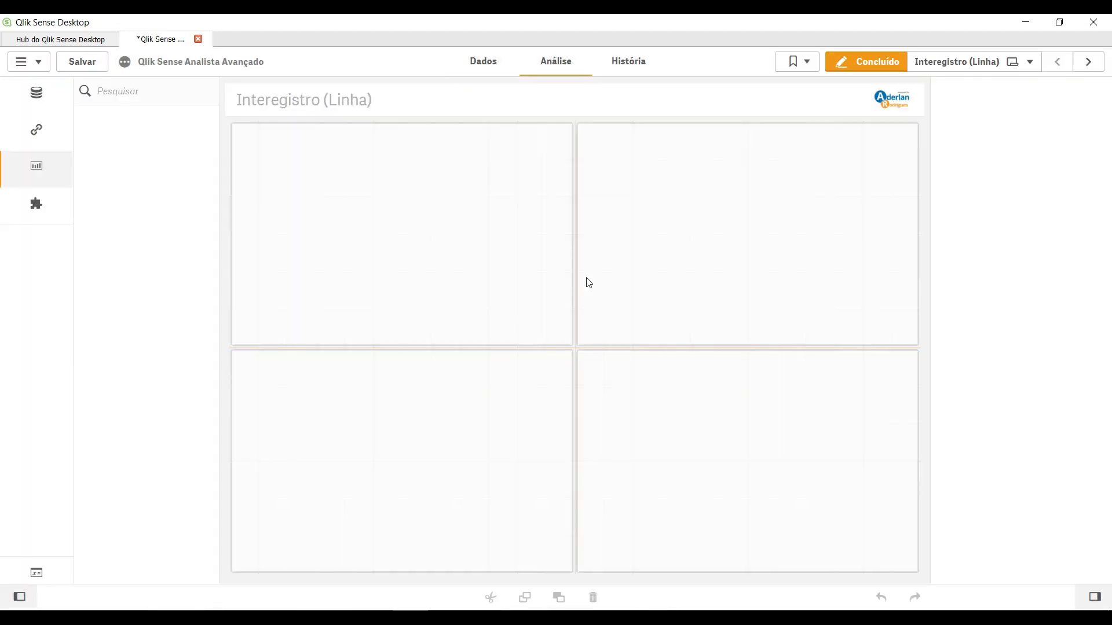
left_click(996, 63)
left_click(785, 331)
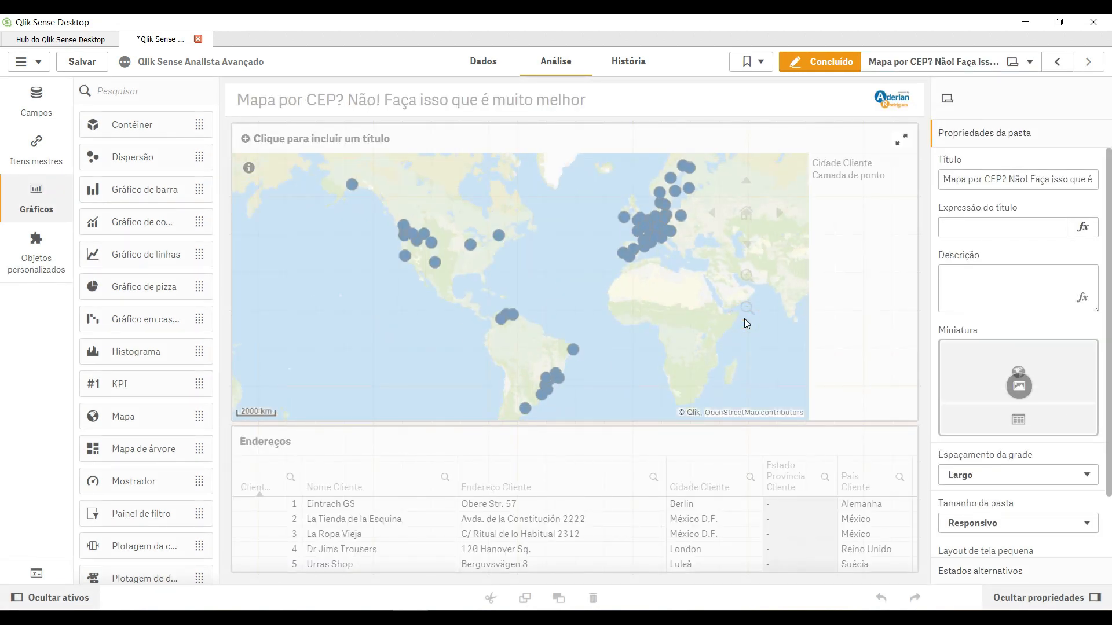
Step: Delete the Cidade Cliente point layer from the map above the Endereços table
left_click(657, 238)
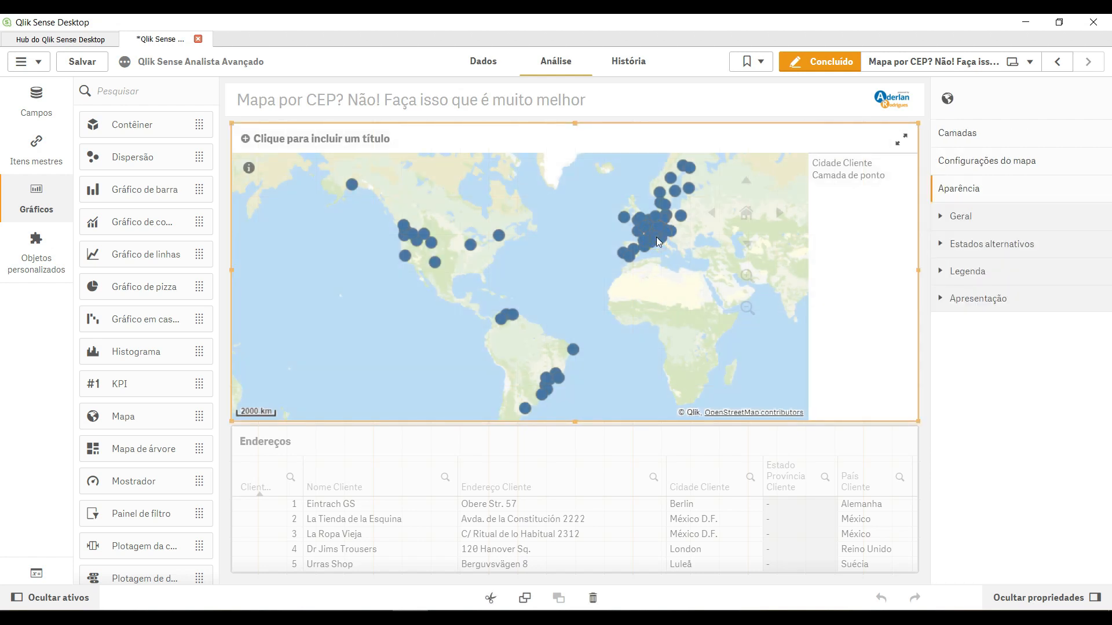
left_click(975, 136)
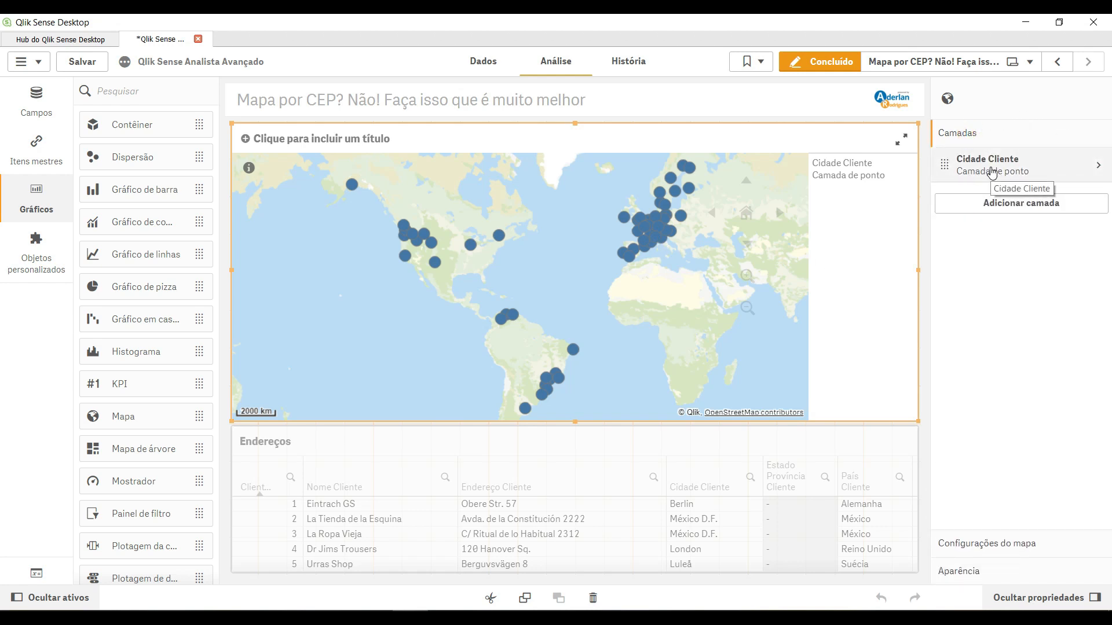
right_click(992, 172)
left_click(978, 153)
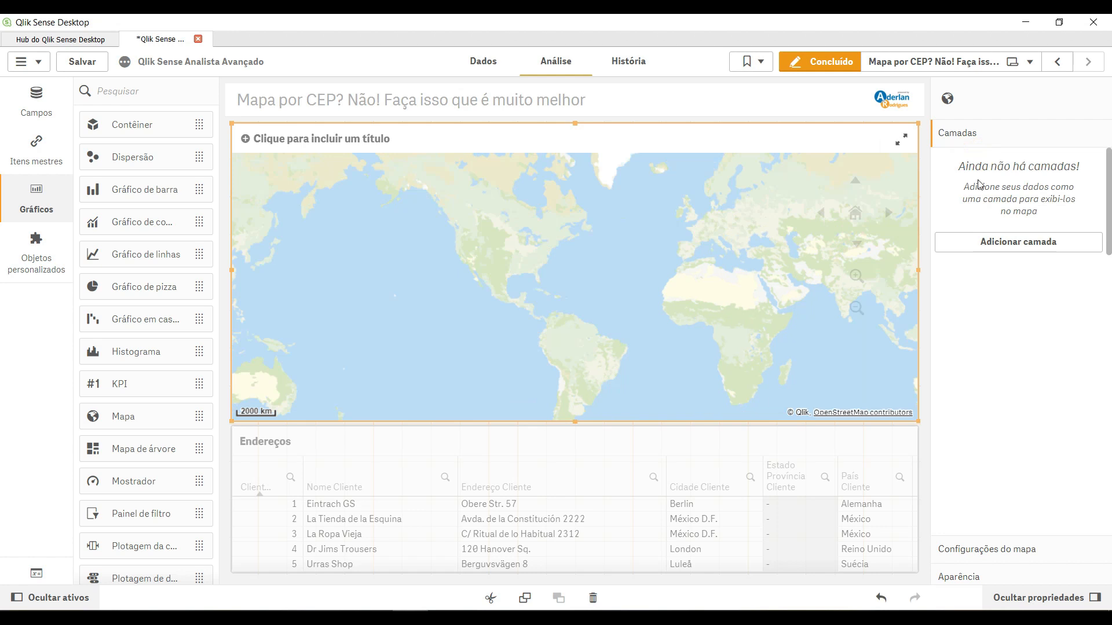
Step: Add a new point layer to the map with Nome Cliente as its dimension
left_click(988, 242)
left_click(1008, 283)
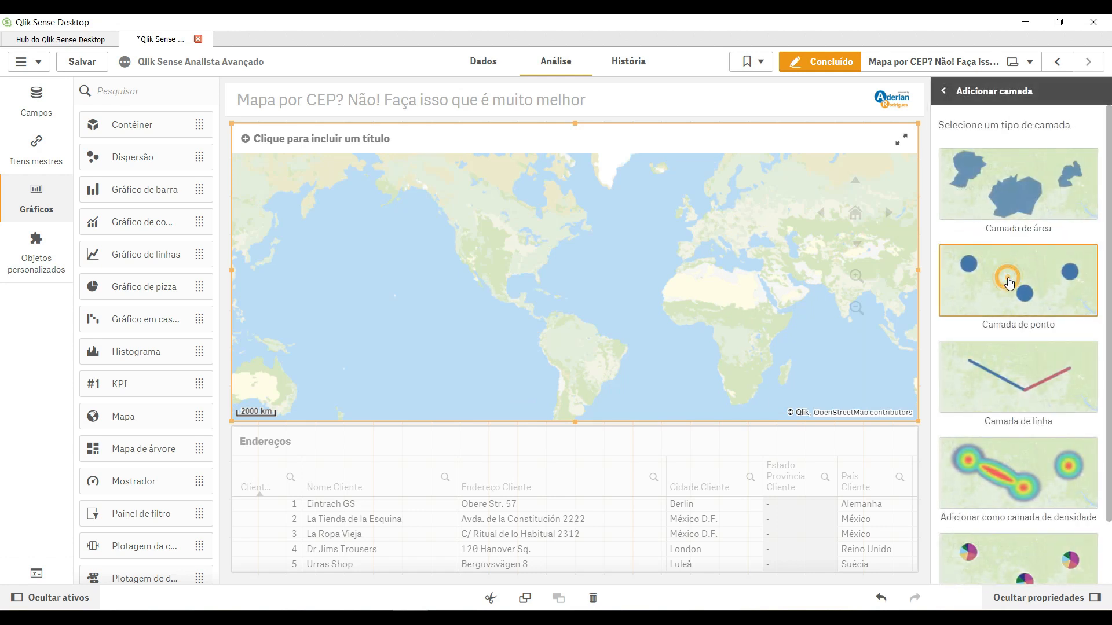
left_click(1020, 228)
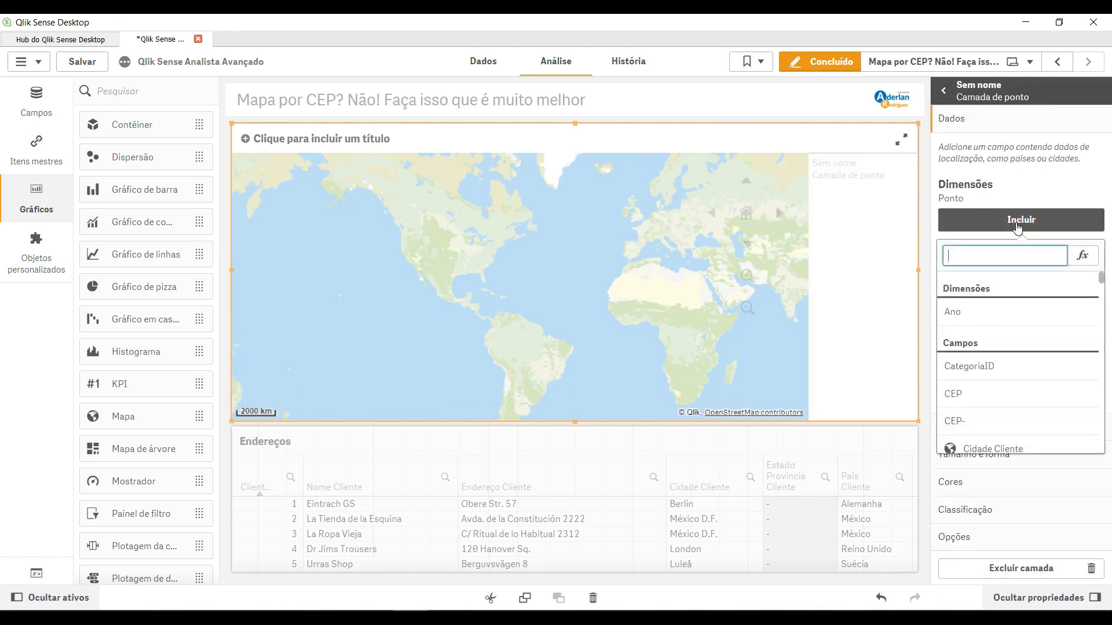
type("nome")
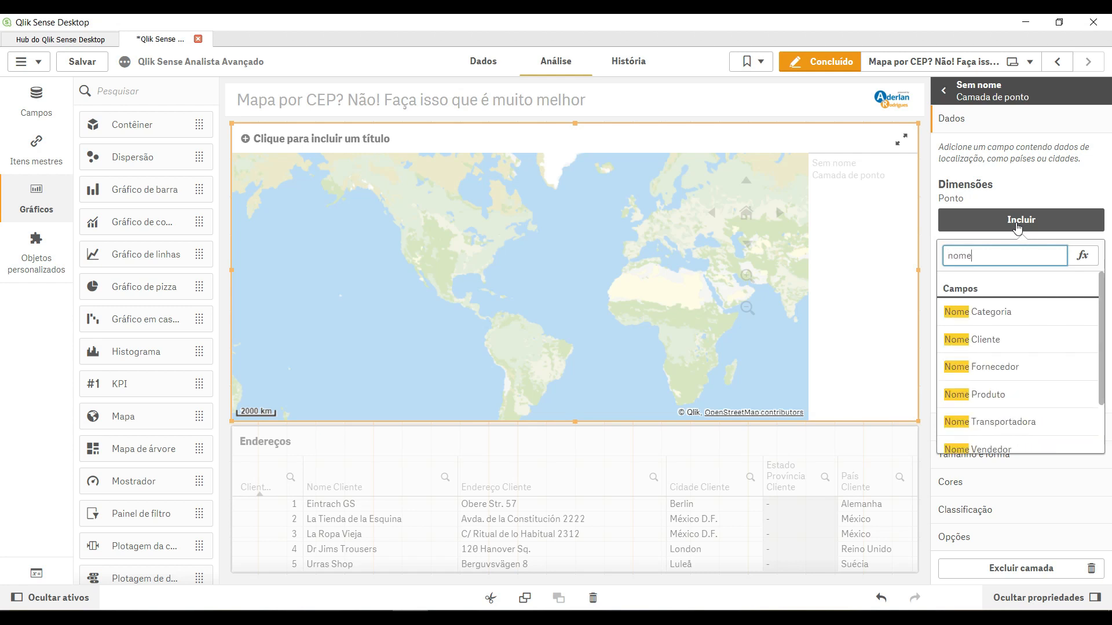
left_click(978, 343)
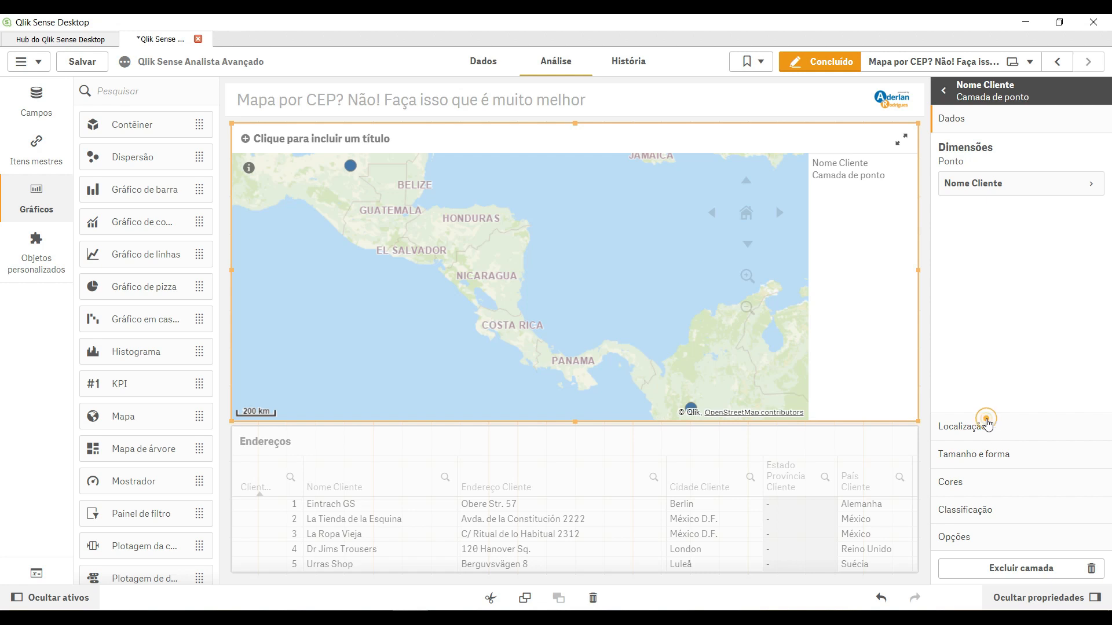
Step: Use Cliente Ponto as the location field of the Nome Cliente layer and finish editing the sheet
left_click(986, 425)
left_click(1096, 233)
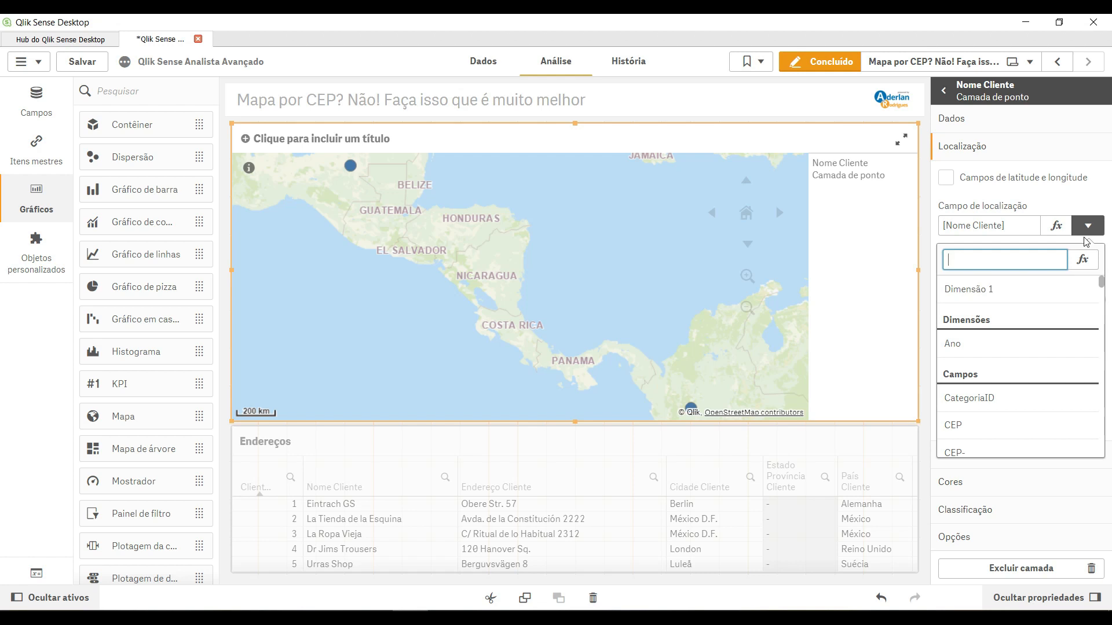
type("cli")
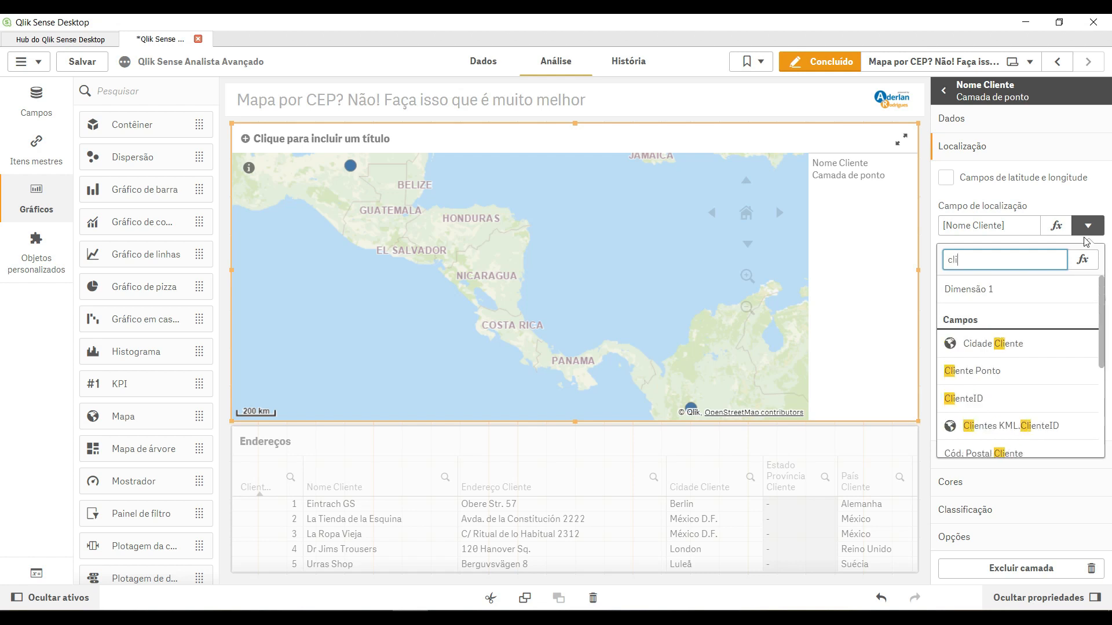
type("ente")
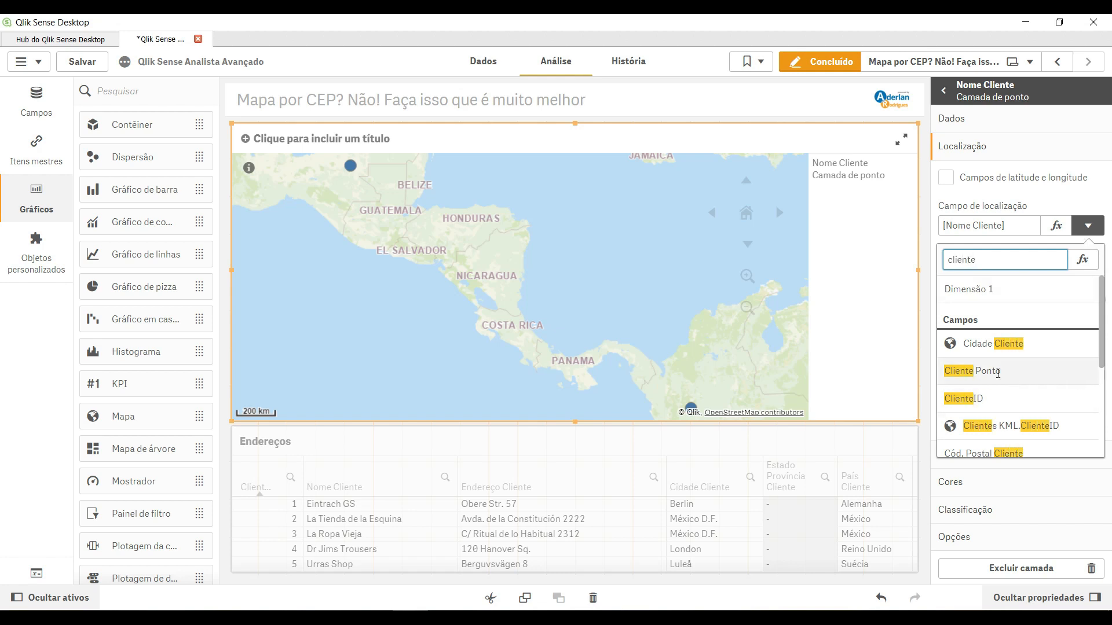
left_click(996, 371)
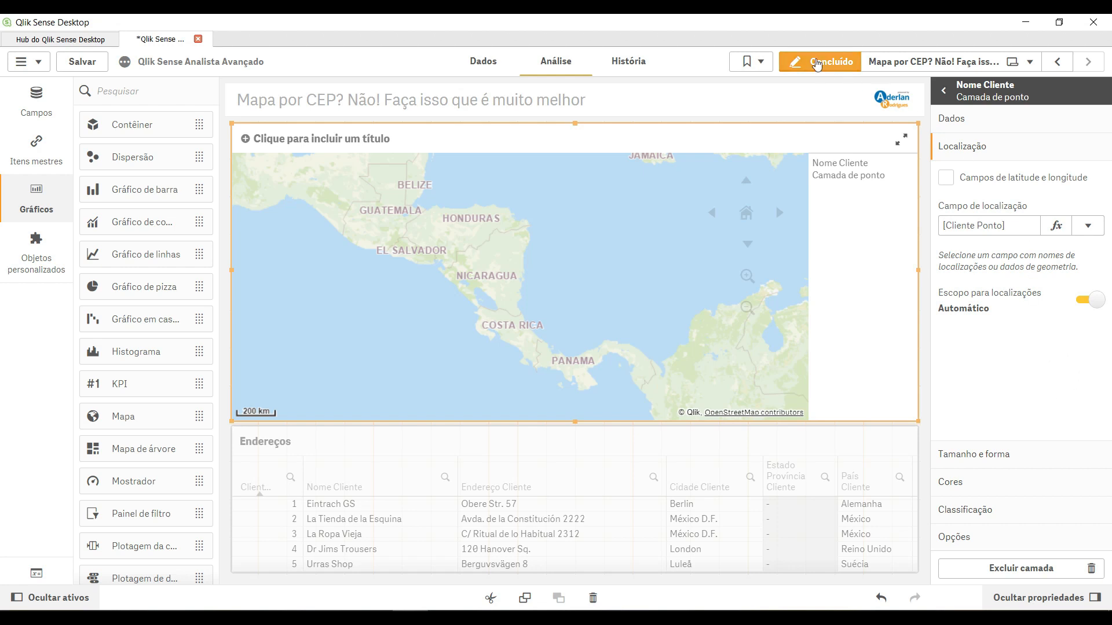
left_click(817, 62)
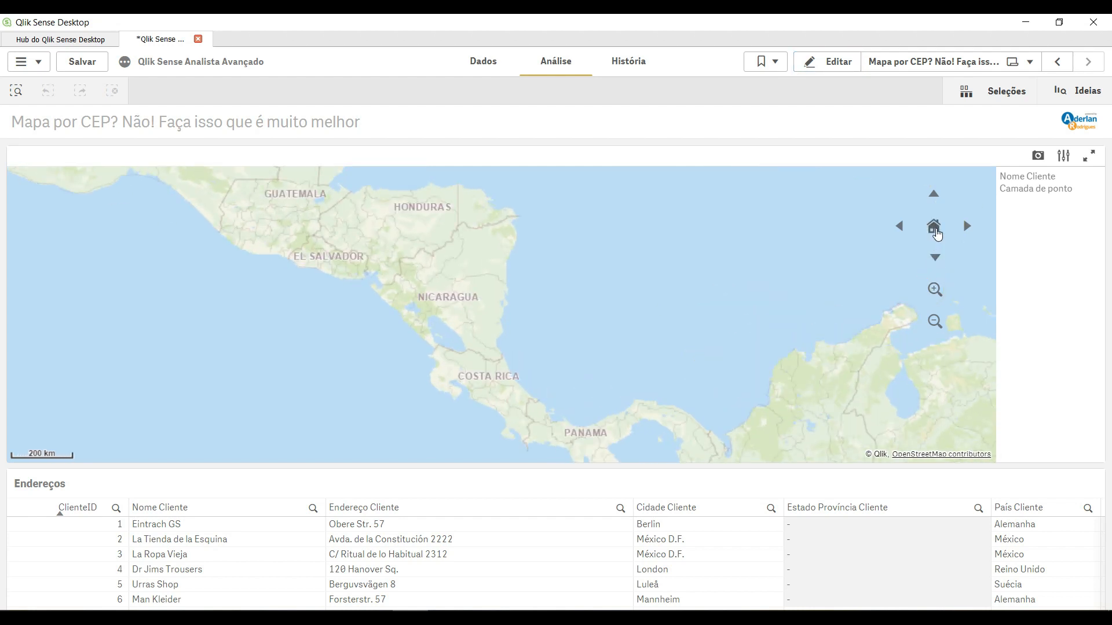
Step: Reset the map to its home view and examine the customer points, including the one in the ocean off West Africa
left_click(935, 290)
left_click(935, 228)
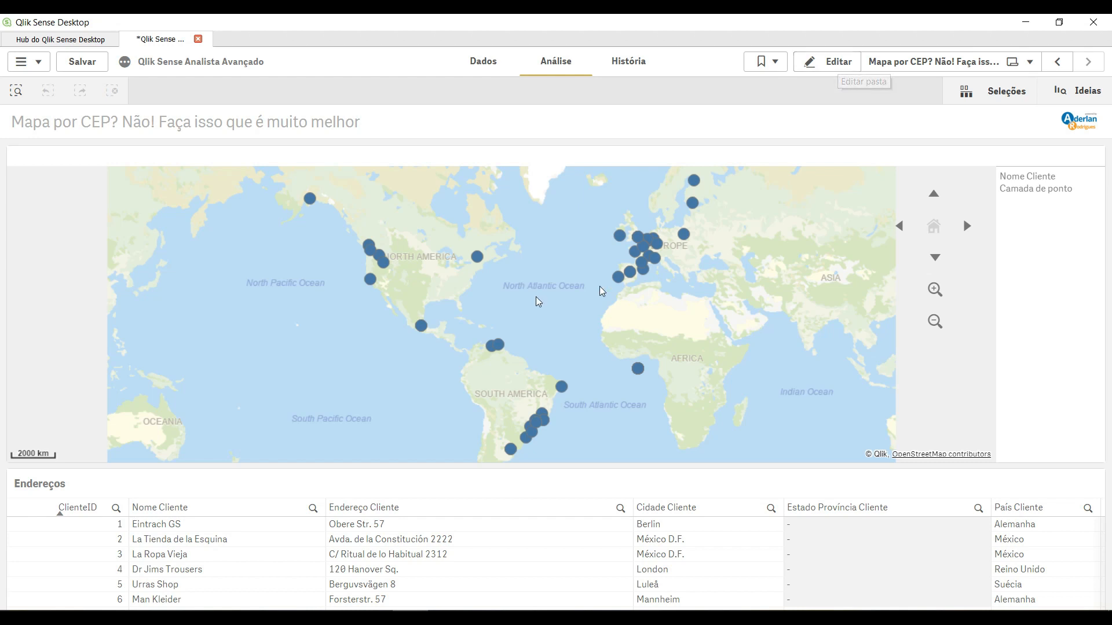
mouse_move(542, 423)
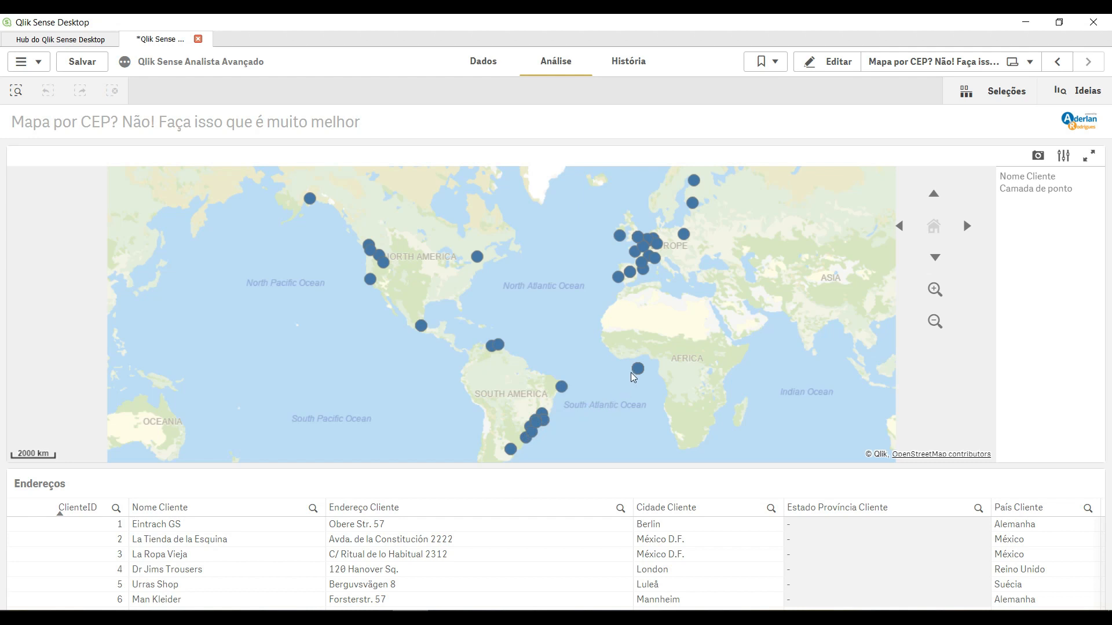
scroll(639, 368, "down", 2)
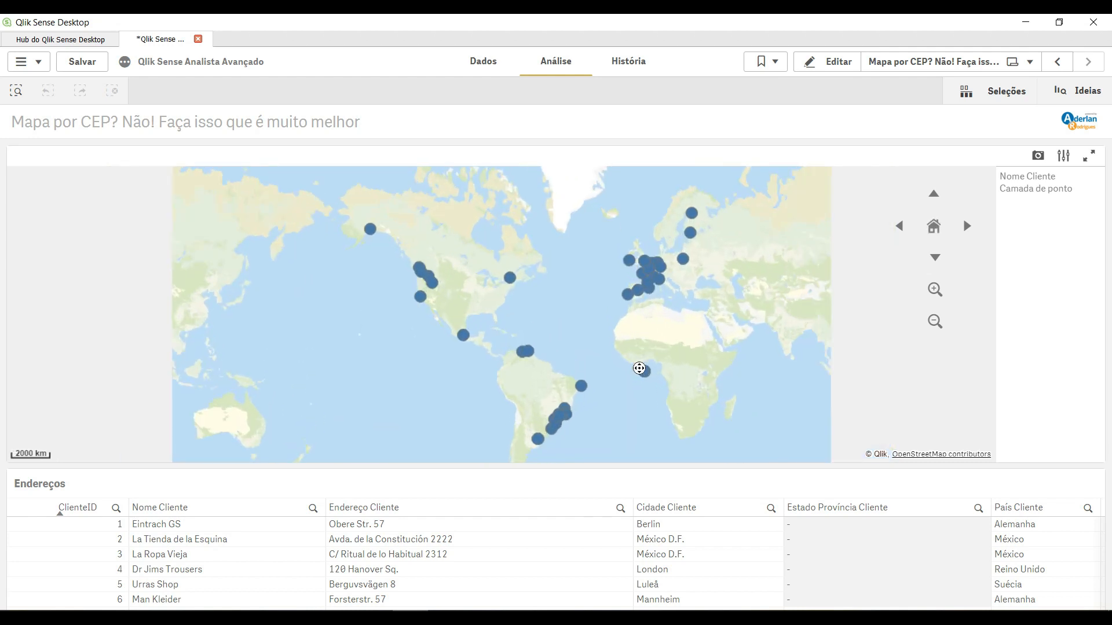
scroll(639, 368, "up", 2)
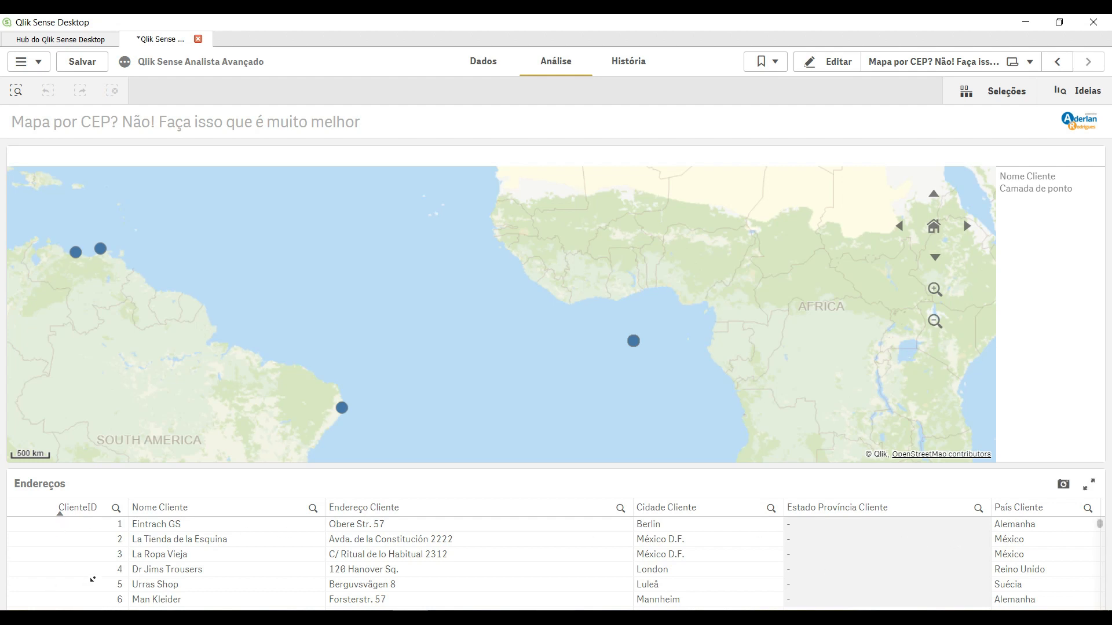
Step: Select ClienteID 7 in the Endereços table and check its point on the map
scroll(92, 579, "down", 2)
left_click(104, 555)
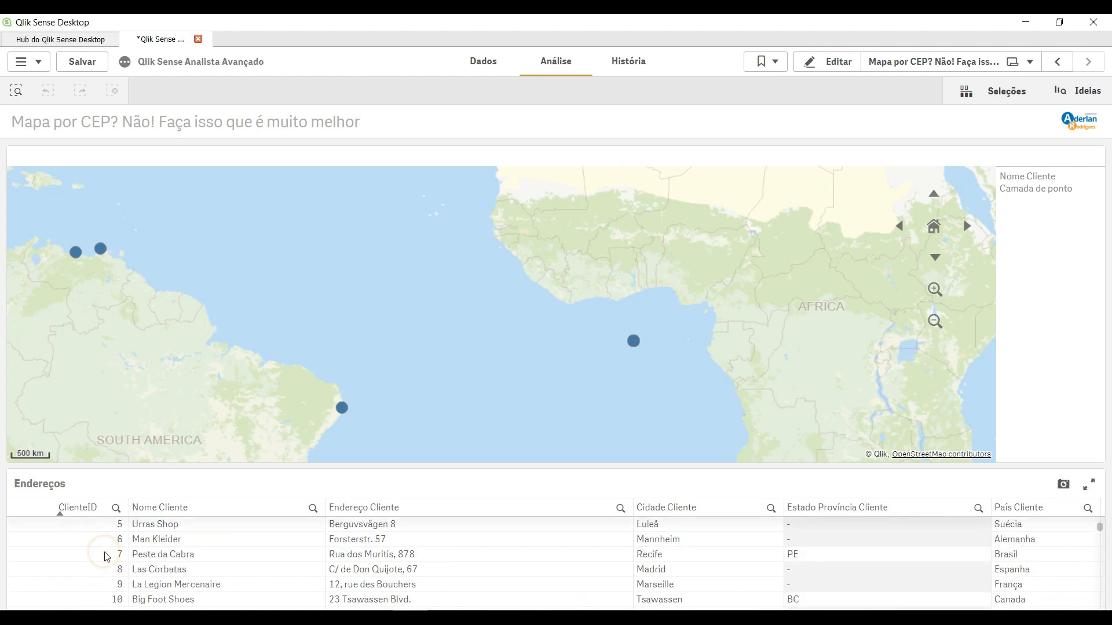
left_click(110, 556)
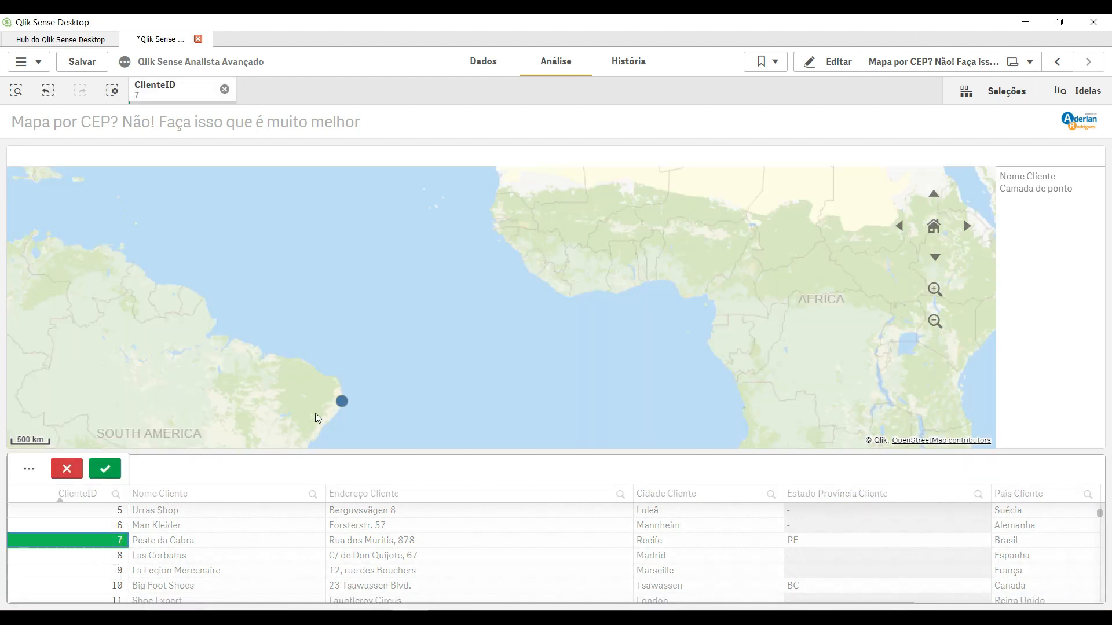
mouse_move(339, 403)
scroll(341, 402, "up", 3)
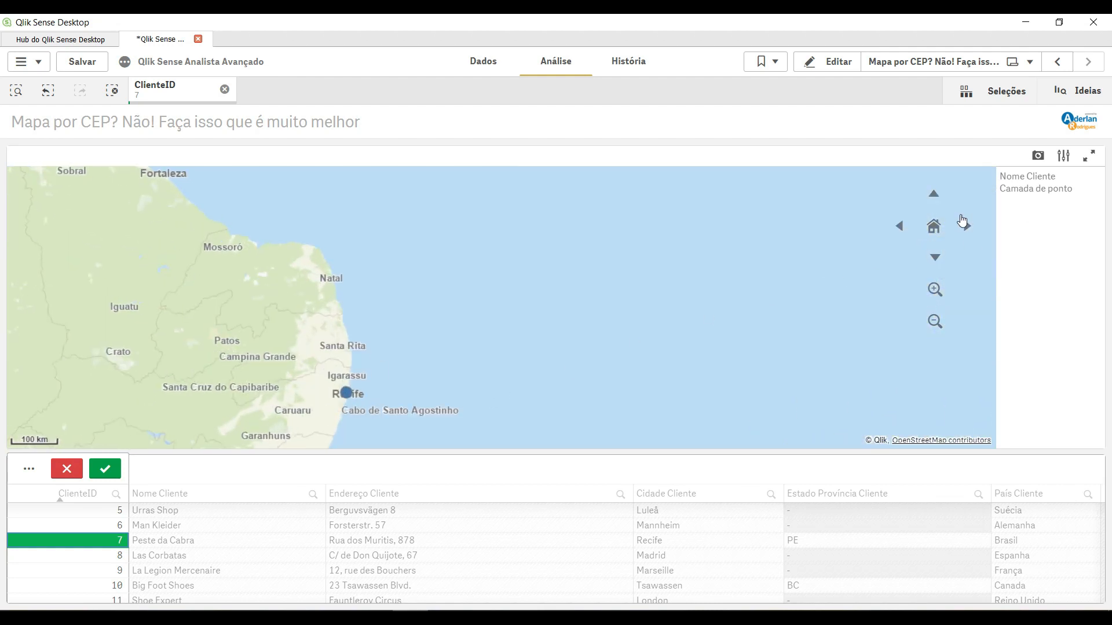
left_click(933, 226)
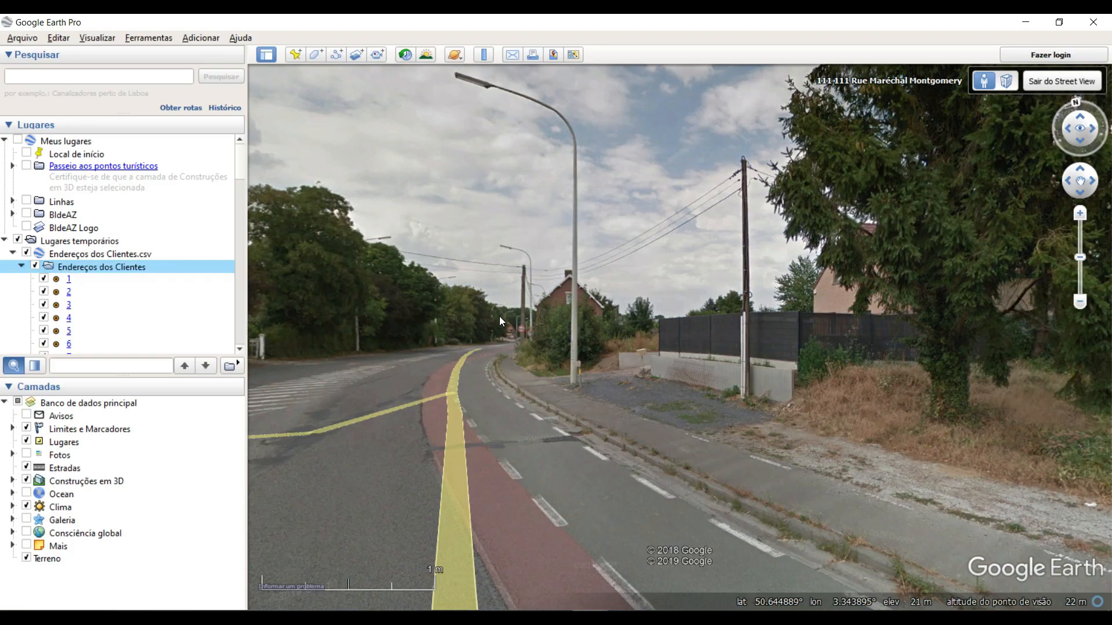
Step: Switch to Google Earth Pro and select placemark 7 in the Endereços dos Clientes folder
scroll(93, 329, "down", 2)
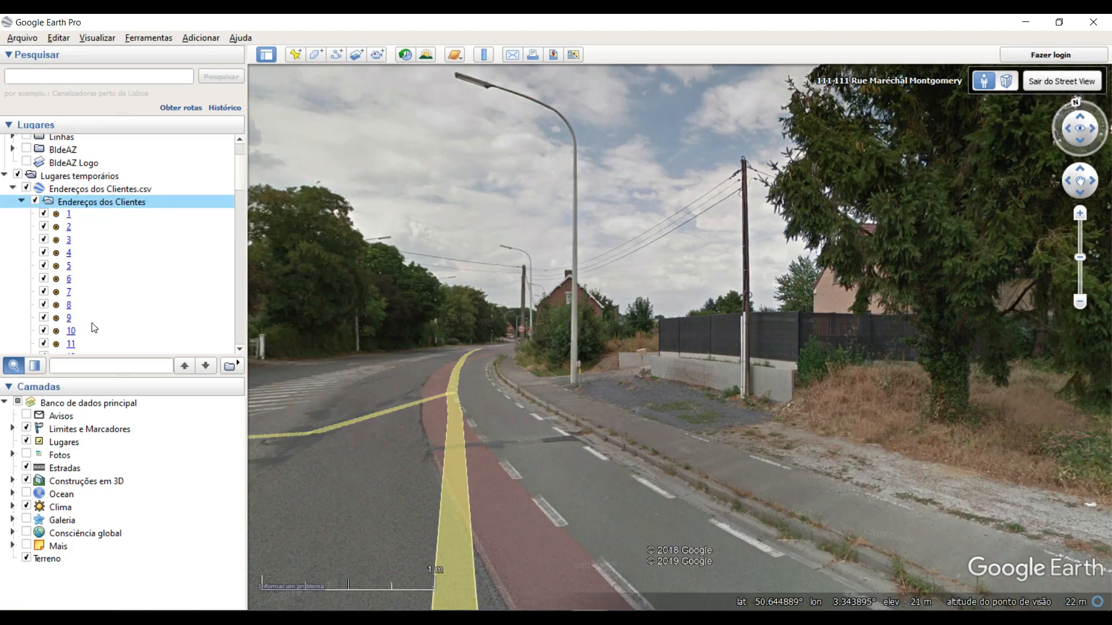
left_click(70, 295)
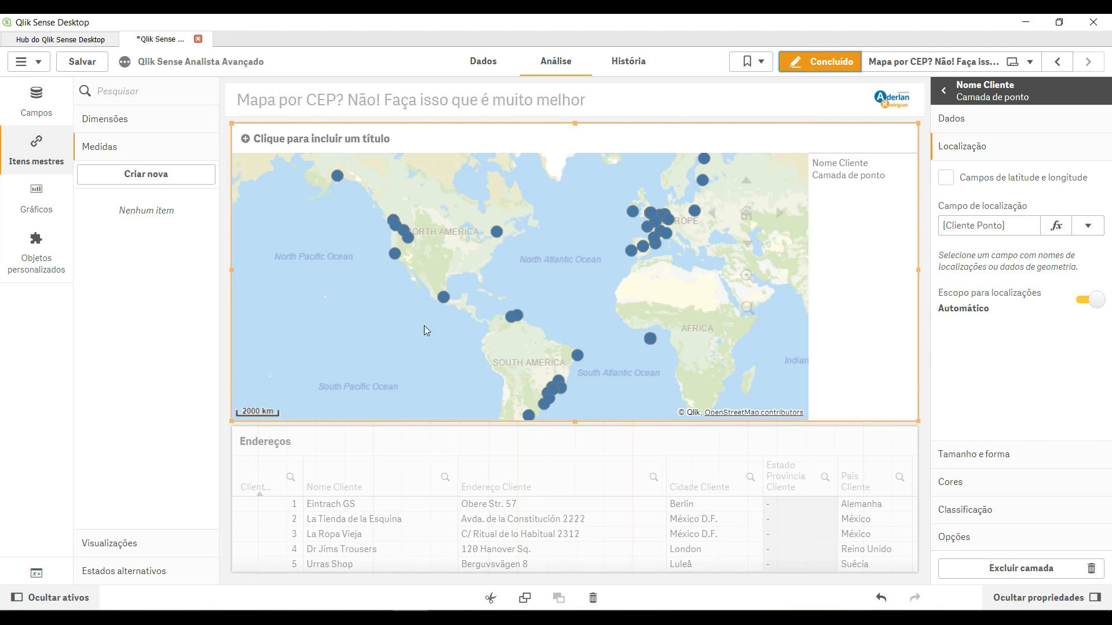
Step: Find the Valor Líquido field and size the Nome Cliente points on the map by Sum([Valor Líquido])
left_click(36, 104)
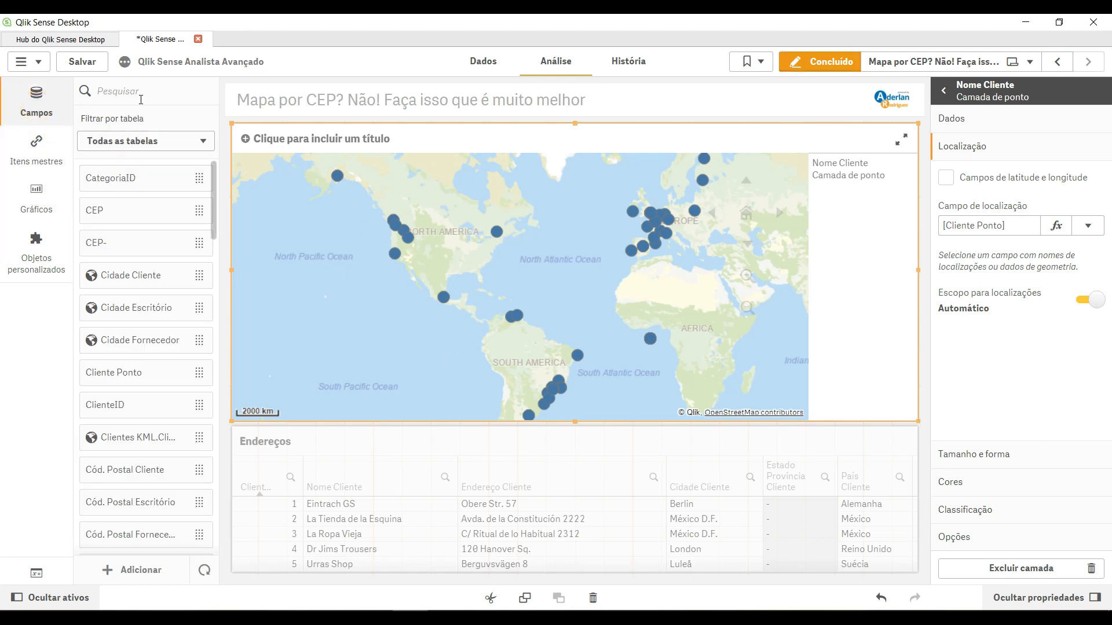
left_click(141, 97)
type("va")
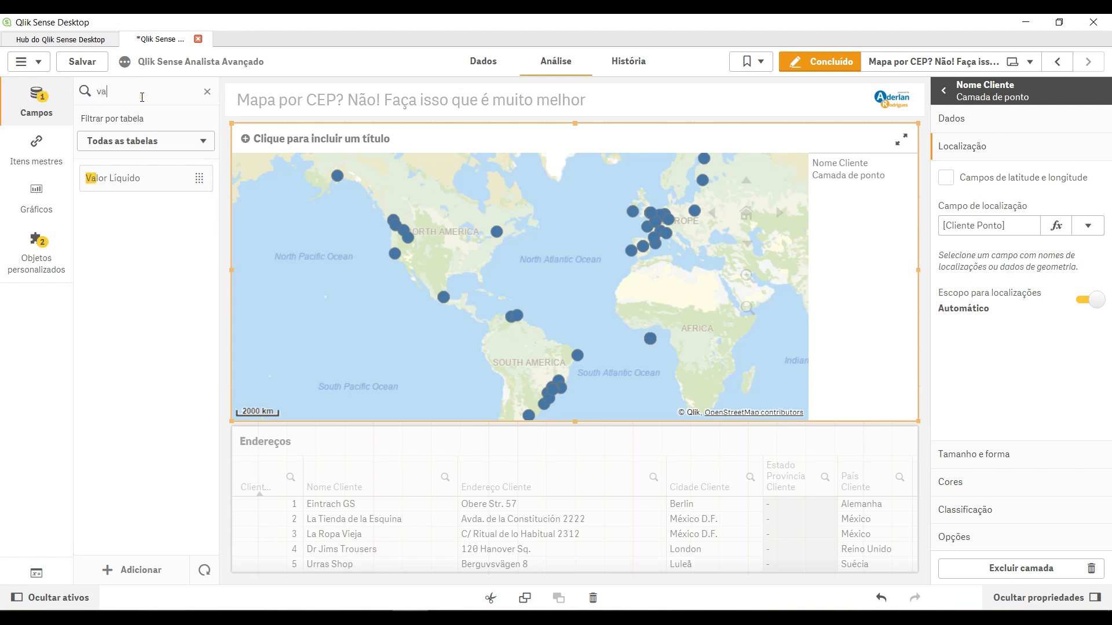
left_click_drag(127, 182, 555, 285)
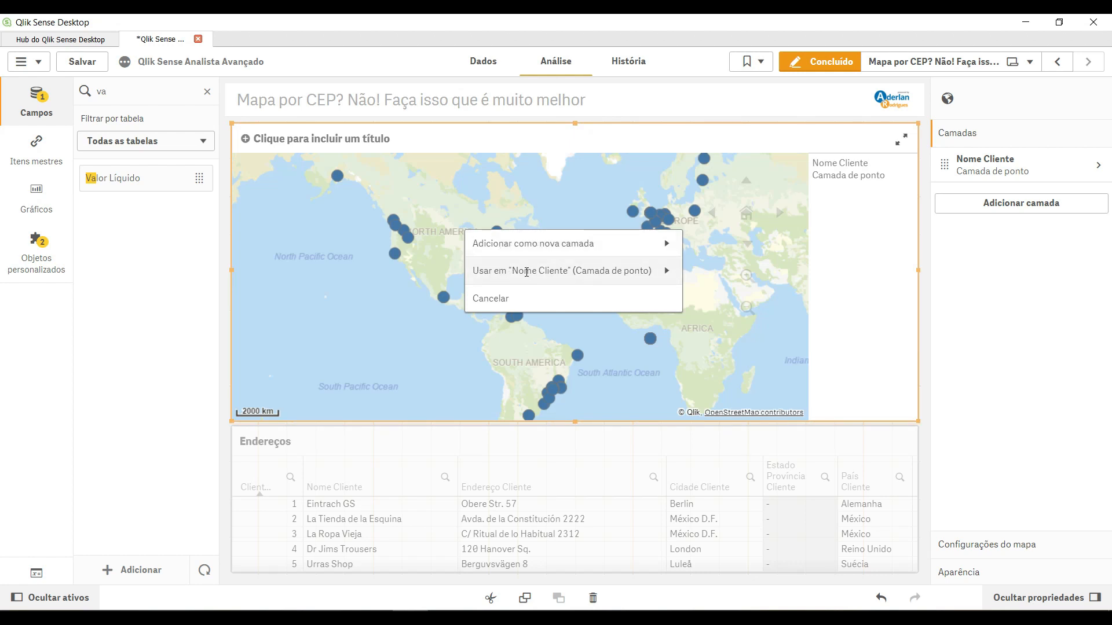
left_click(604, 270)
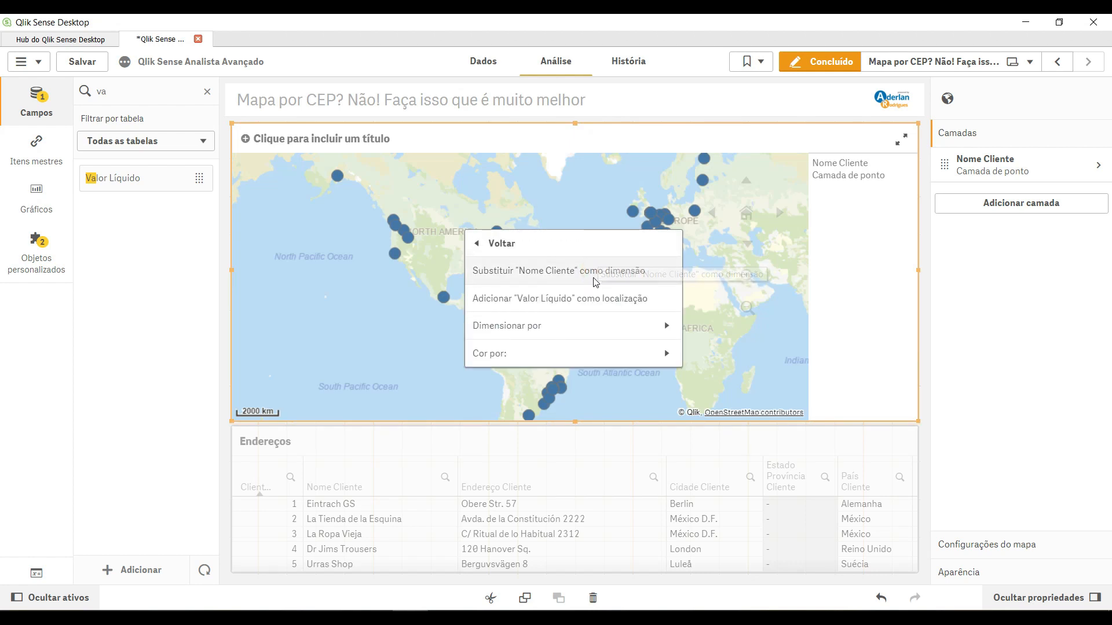
left_click(500, 325)
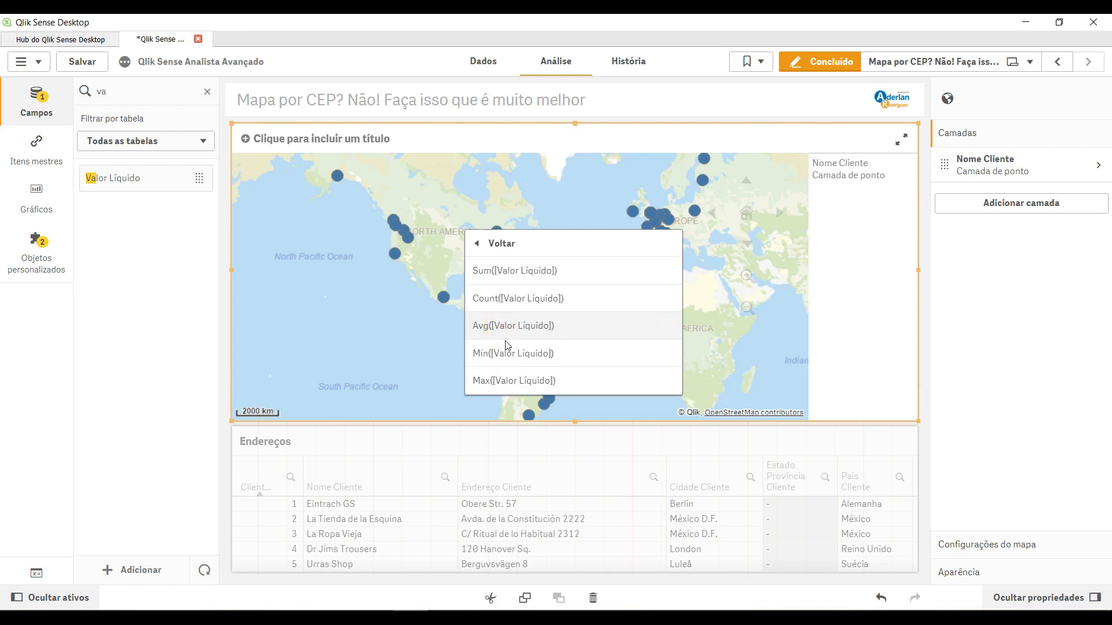
left_click(530, 272)
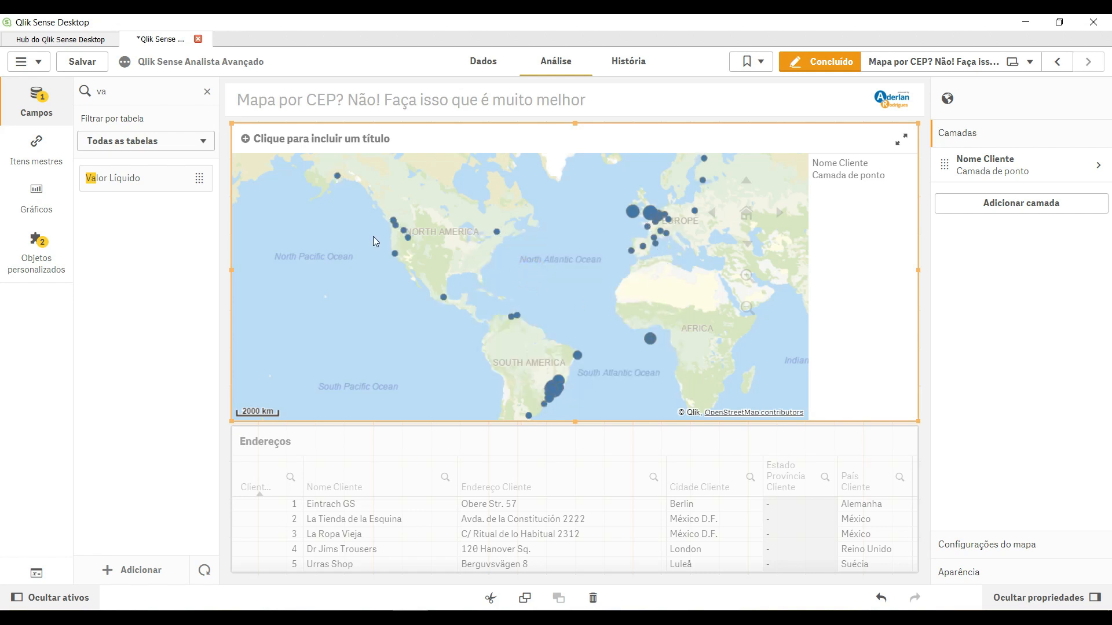
Step: Color the Nome Cliente points by the measure Sum([Valor Líquido])
left_click_drag(129, 178, 560, 290)
left_click(554, 270)
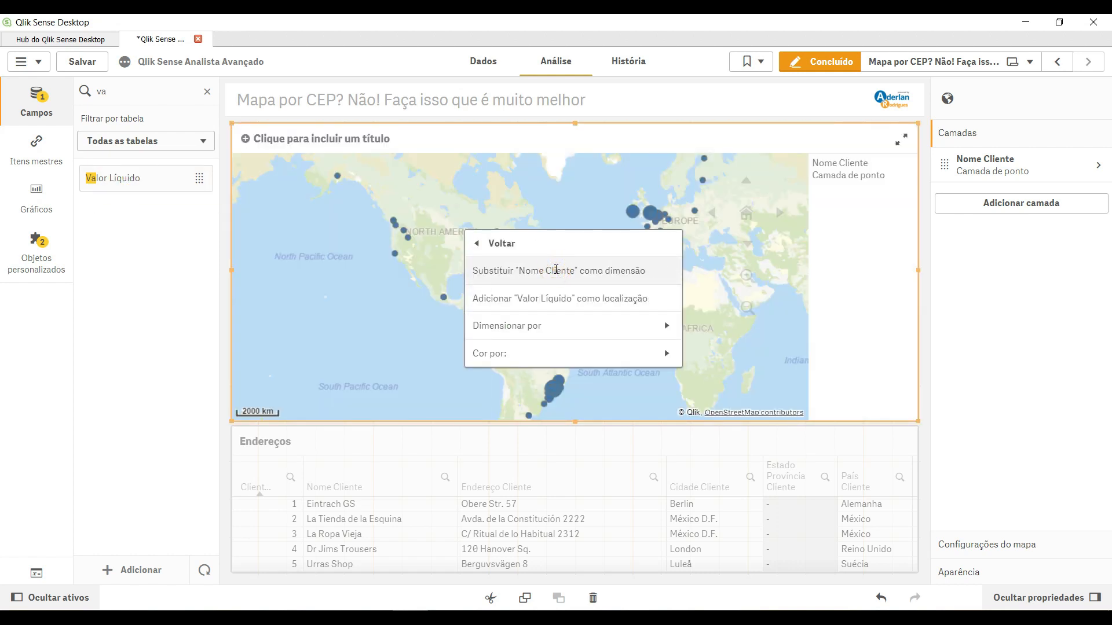
left_click(504, 354)
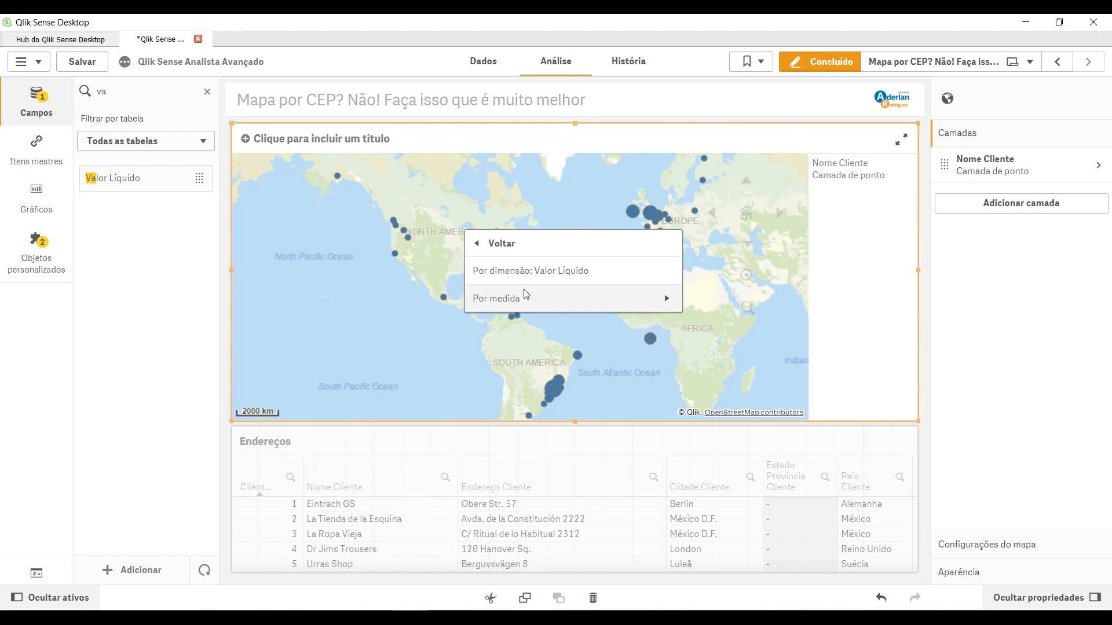
left_click(509, 300)
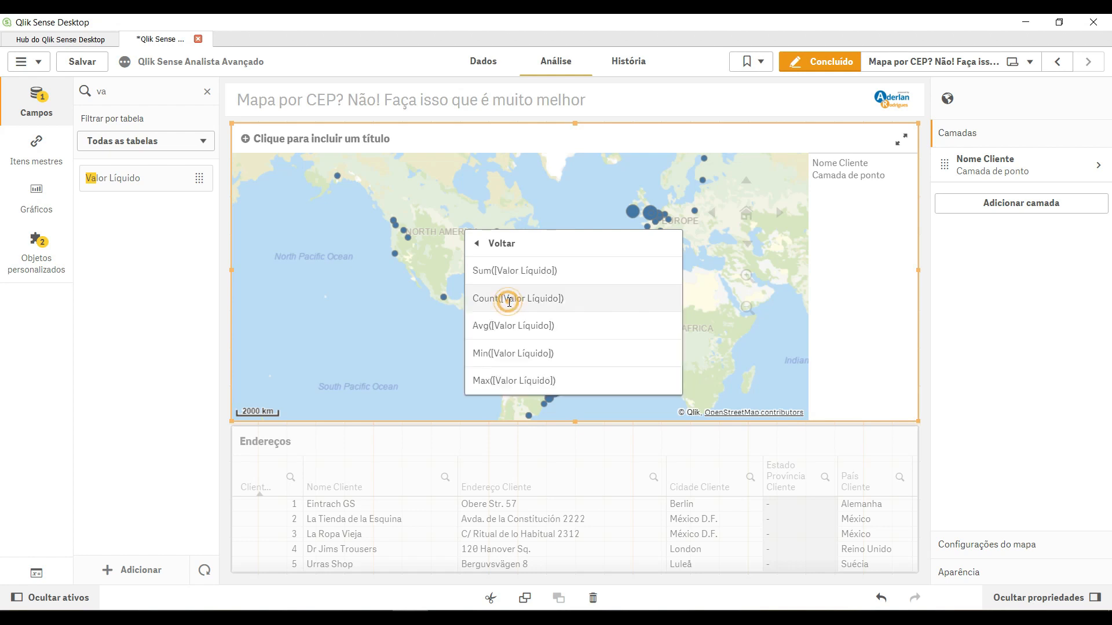
left_click(515, 270)
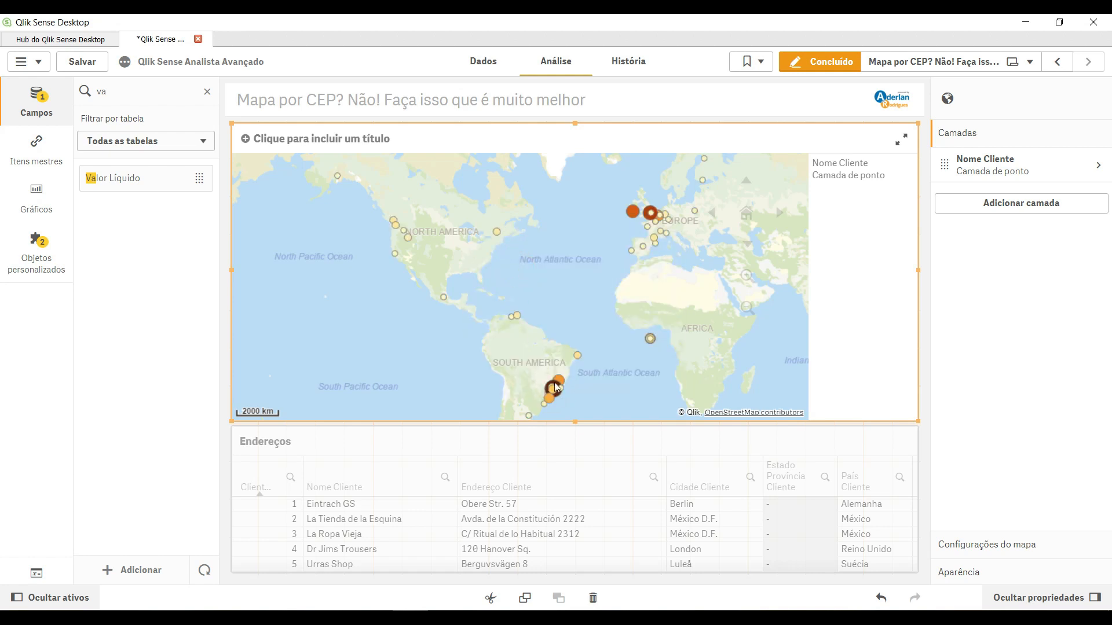
Step: Finish editing the sheet and select the 124,4k to 168,35k range in the map's Sum([Valor Líquido]) color legend
left_click(826, 61)
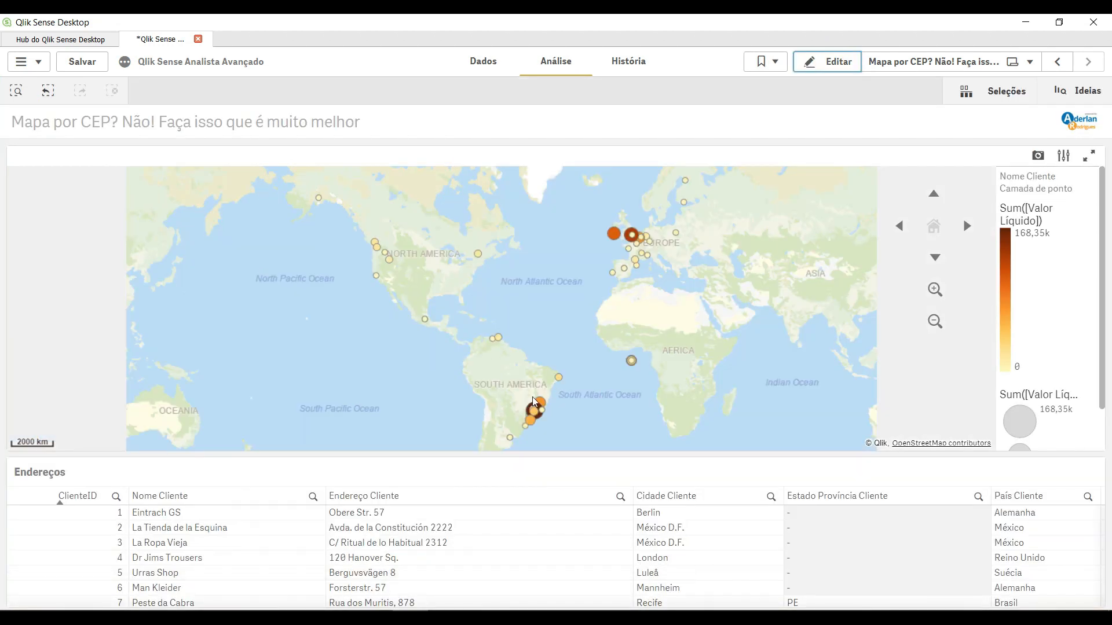
scroll(532, 413, "up", 1)
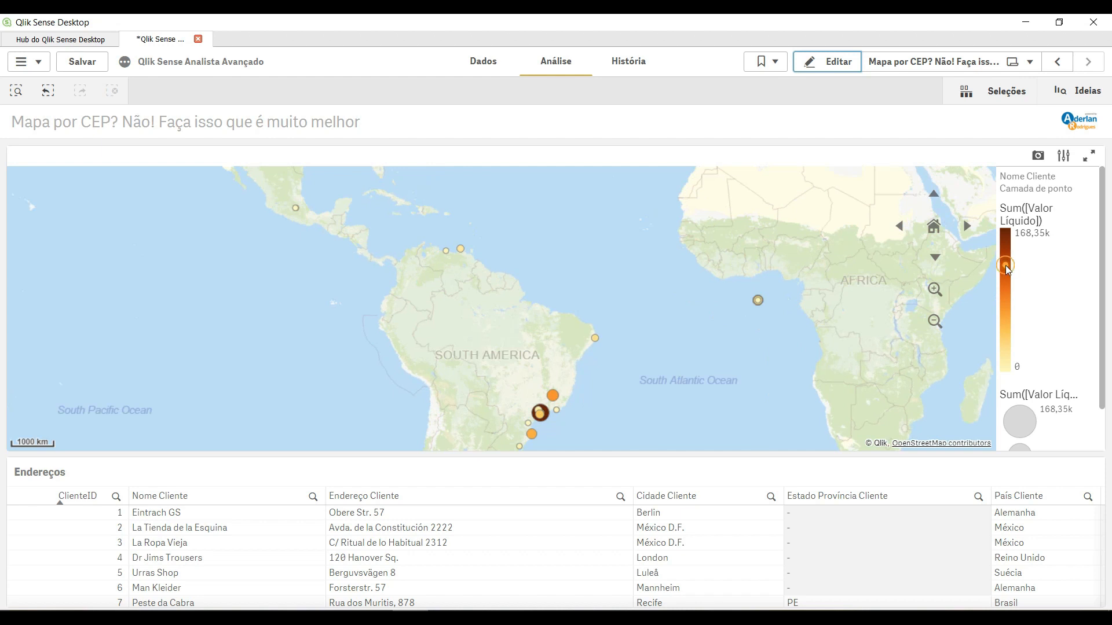
left_click_drag(1005, 266, 1007, 226)
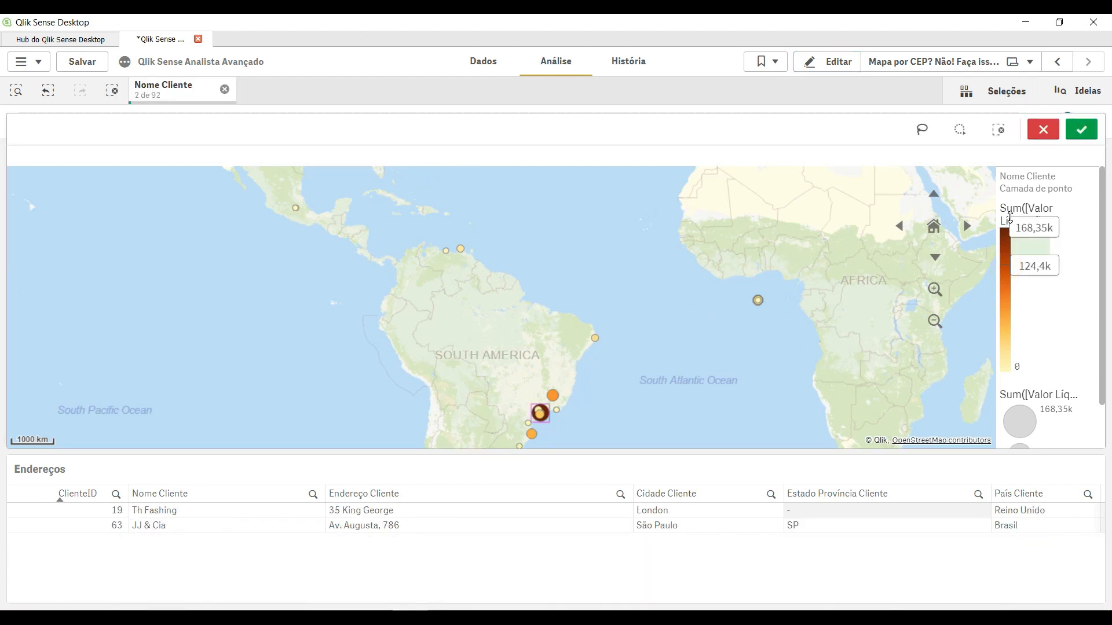
Step: Confirm the color-range selection and examine the remaining customer points in Brazil and Europe on the map
left_click(1081, 129)
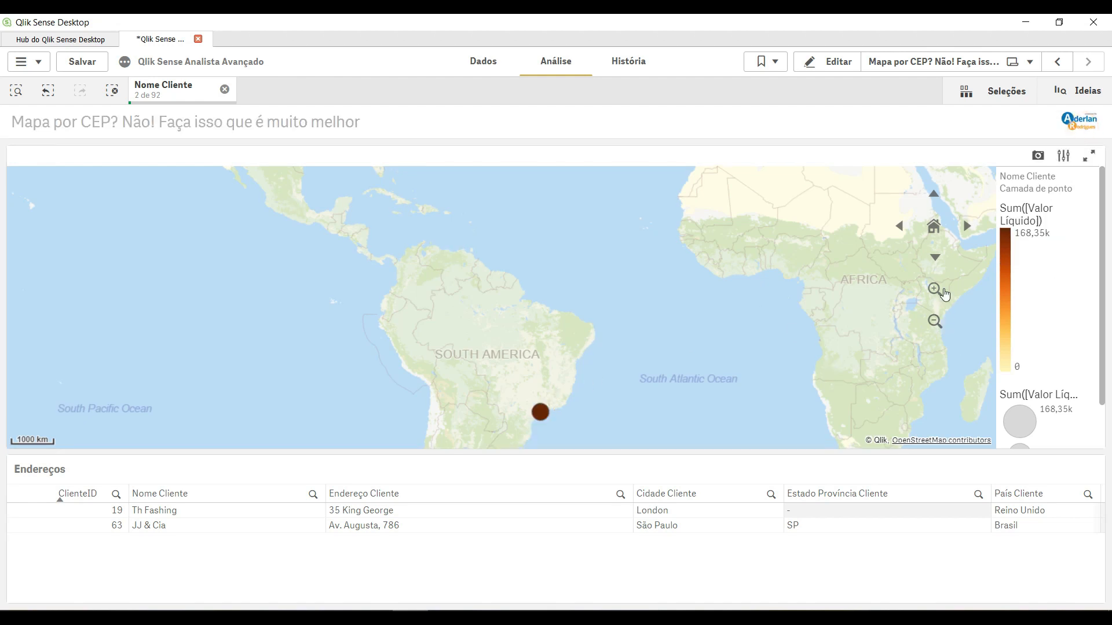
left_click(933, 226)
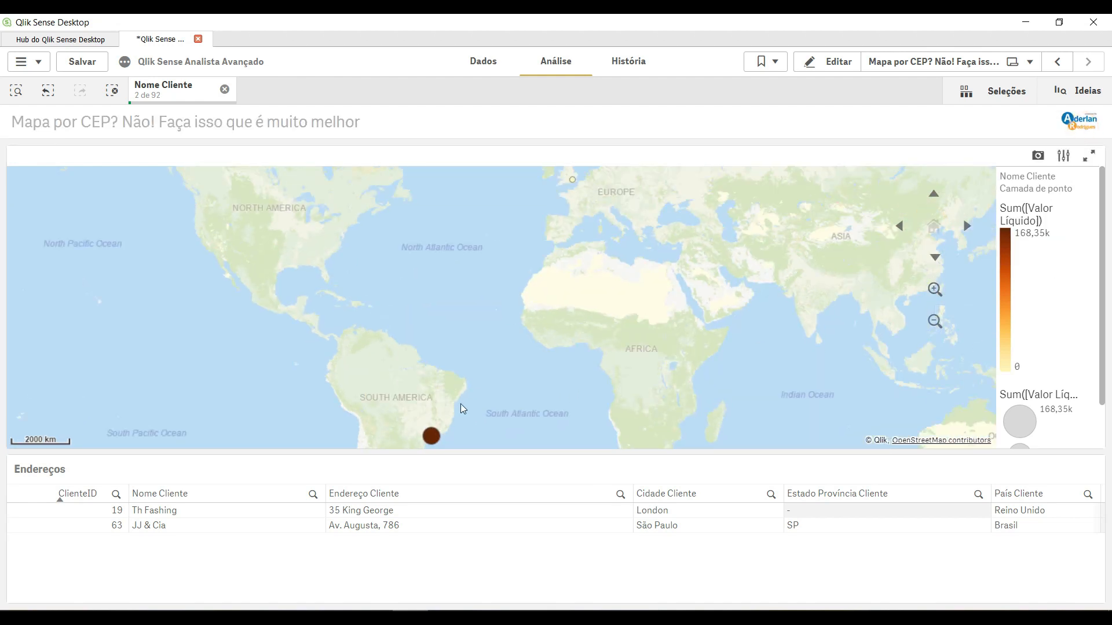
left_click_drag(445, 408, 524, 285)
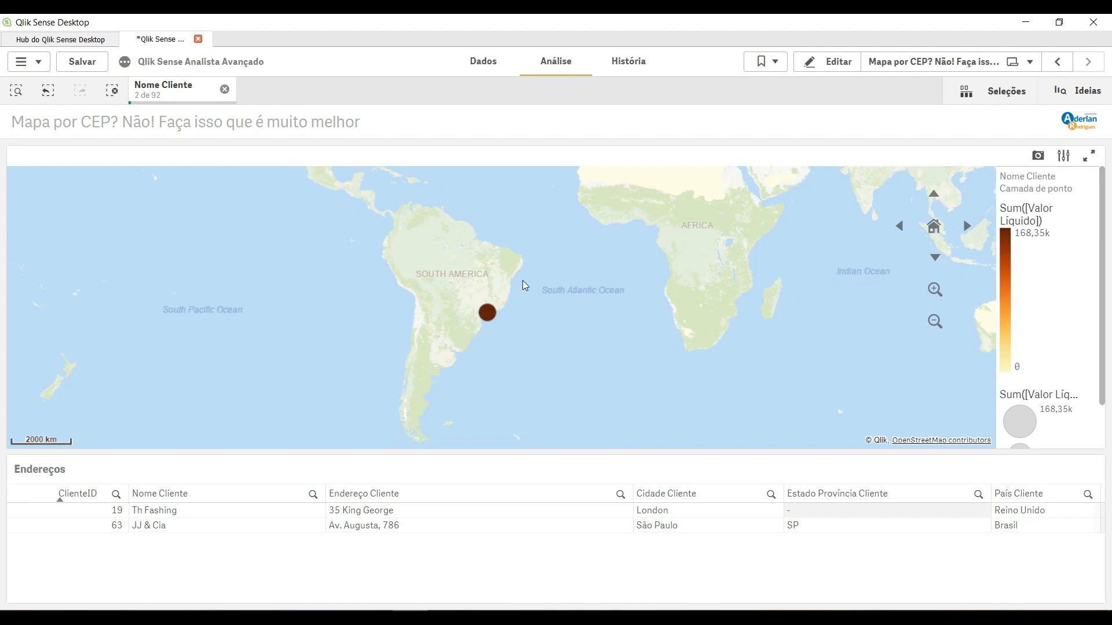
left_click(934, 227)
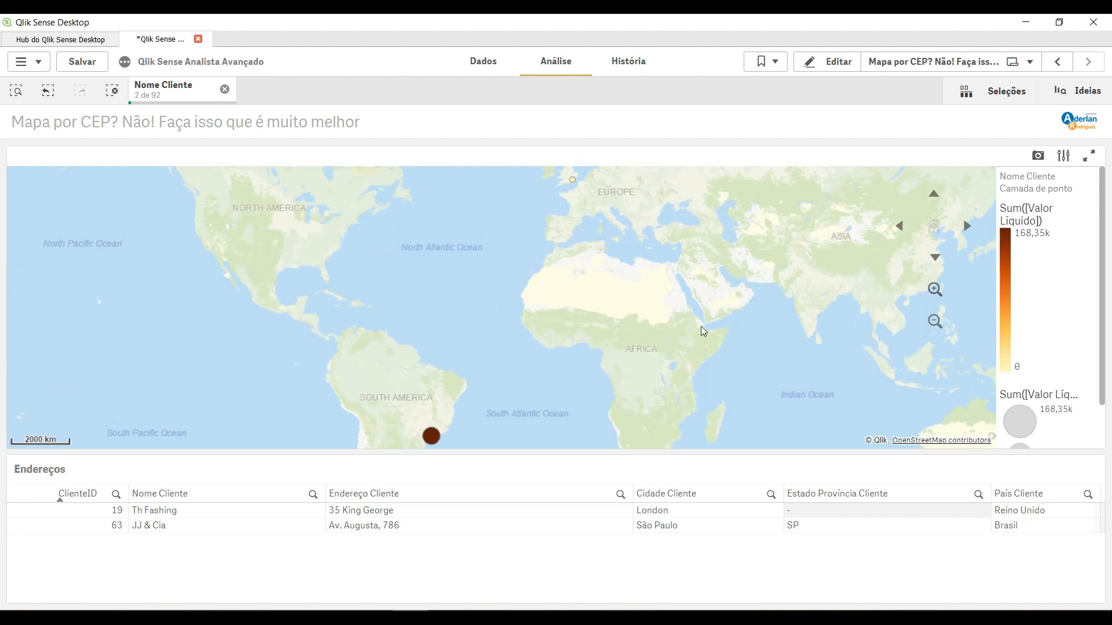
left_click_drag(636, 261, 626, 297)
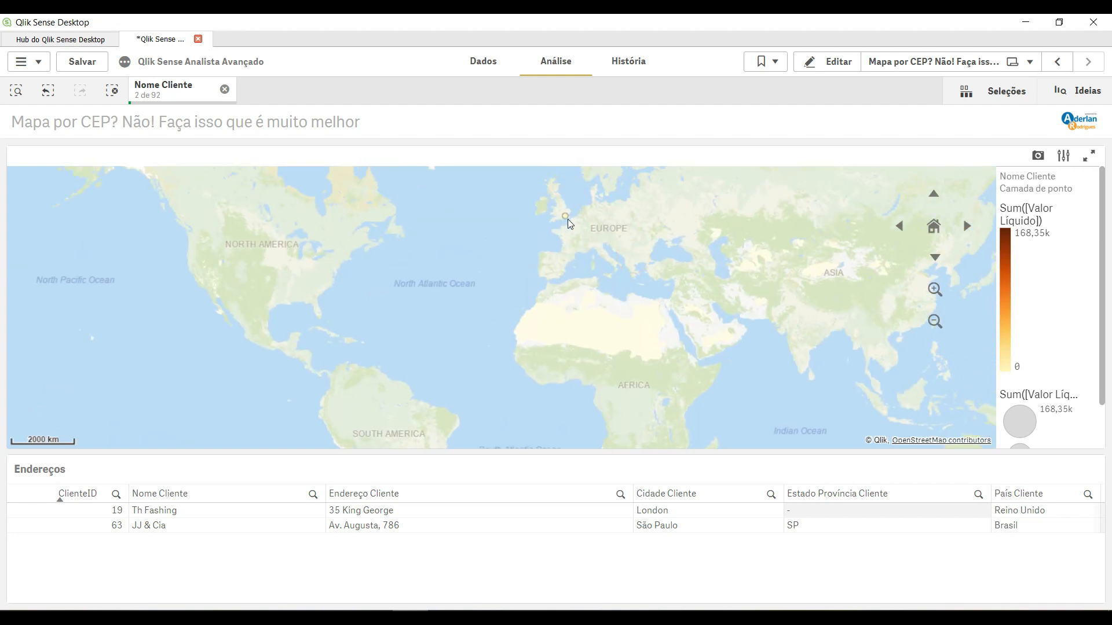
mouse_move(566, 218)
left_click_drag(512, 322, 562, 231)
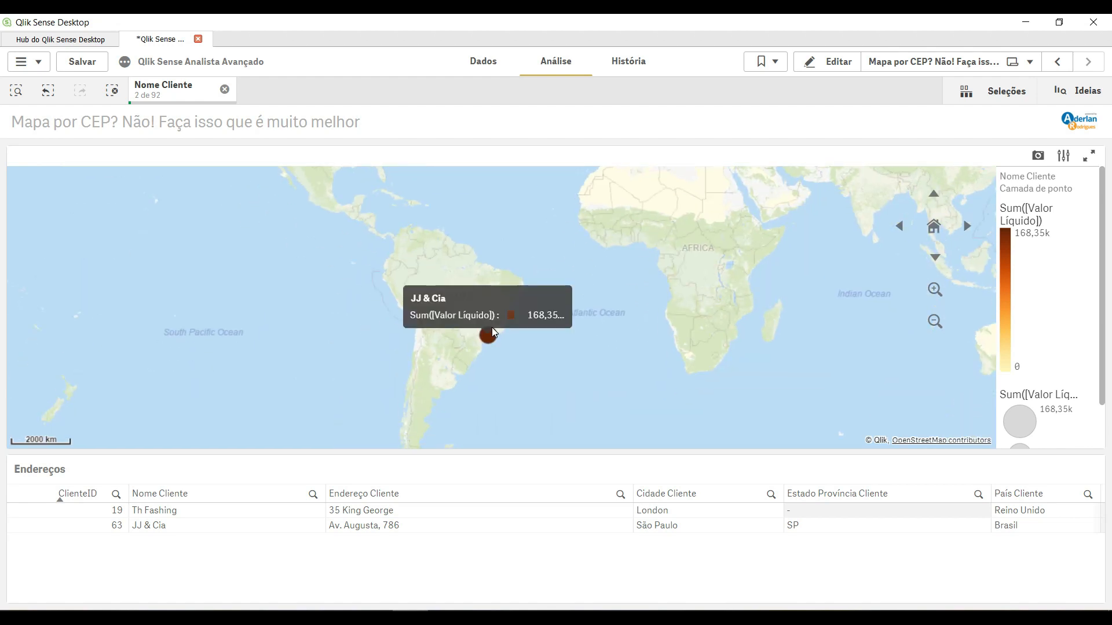
Step: Select the JJ & Cia point in São Paulo, then clear all selections and restore the map's full extent
scroll(491, 328, "down", 4)
scroll(485, 356, "up", 4)
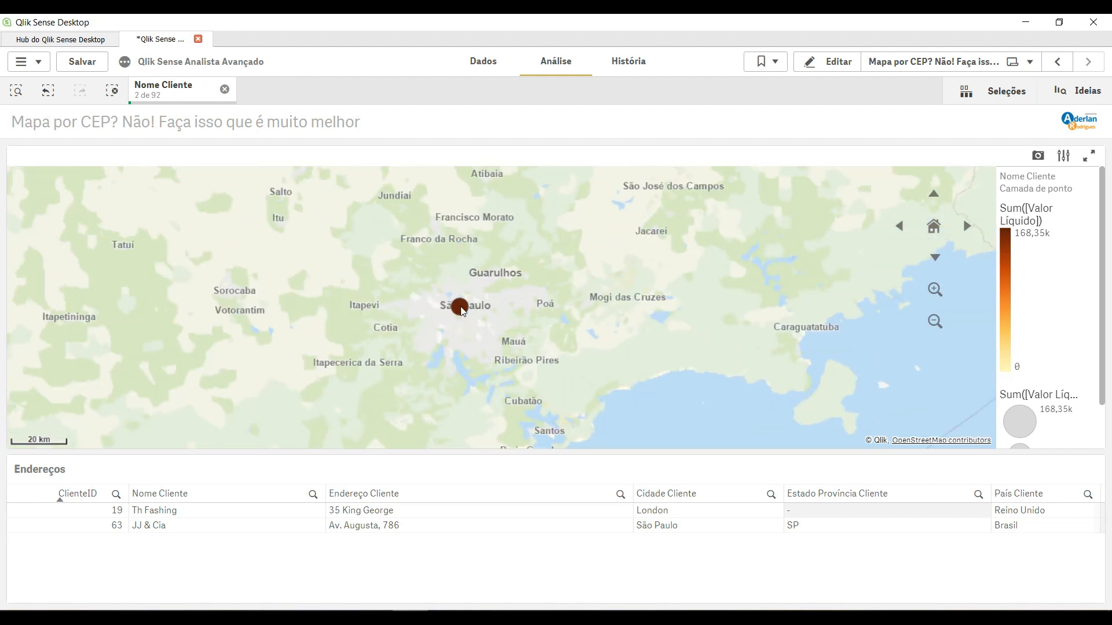
scroll(458, 315, "up", 1)
mouse_move(463, 310)
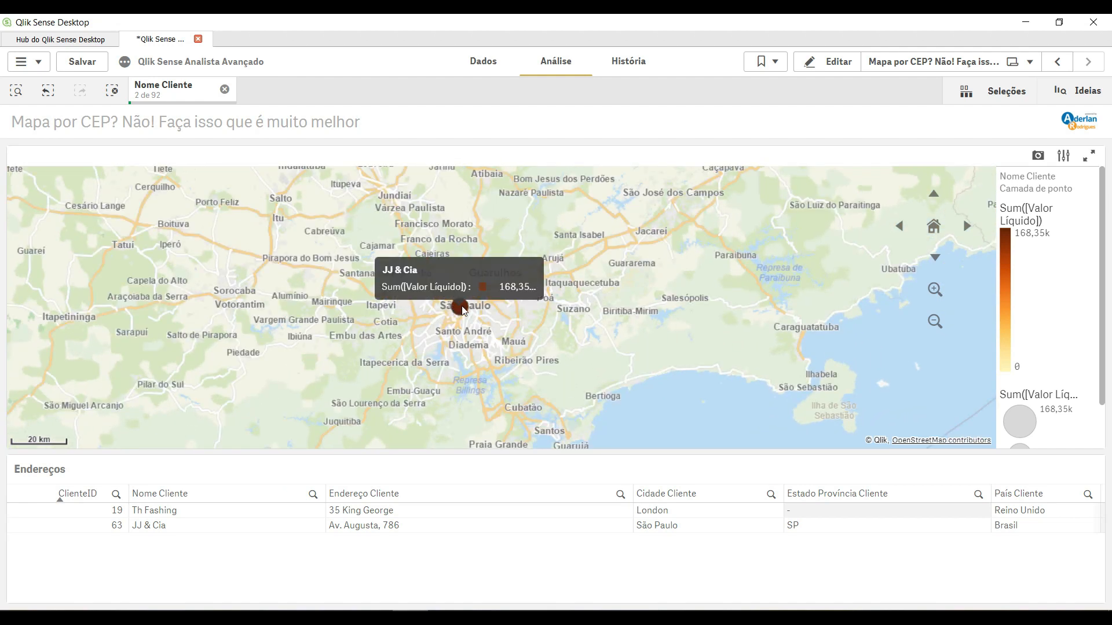
left_click(461, 307)
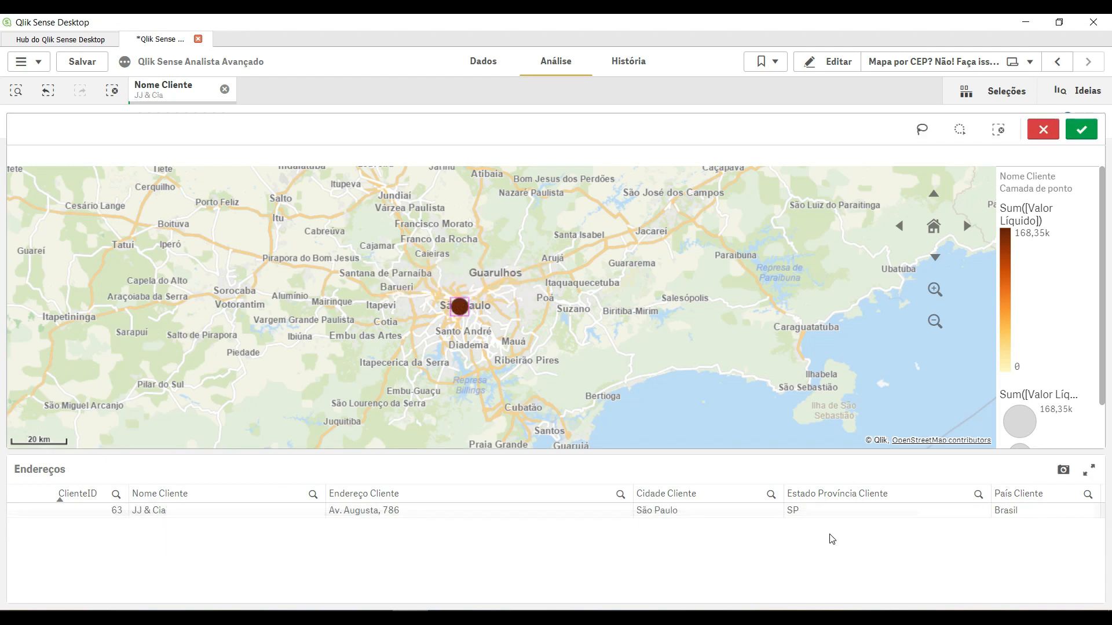
left_click(111, 91)
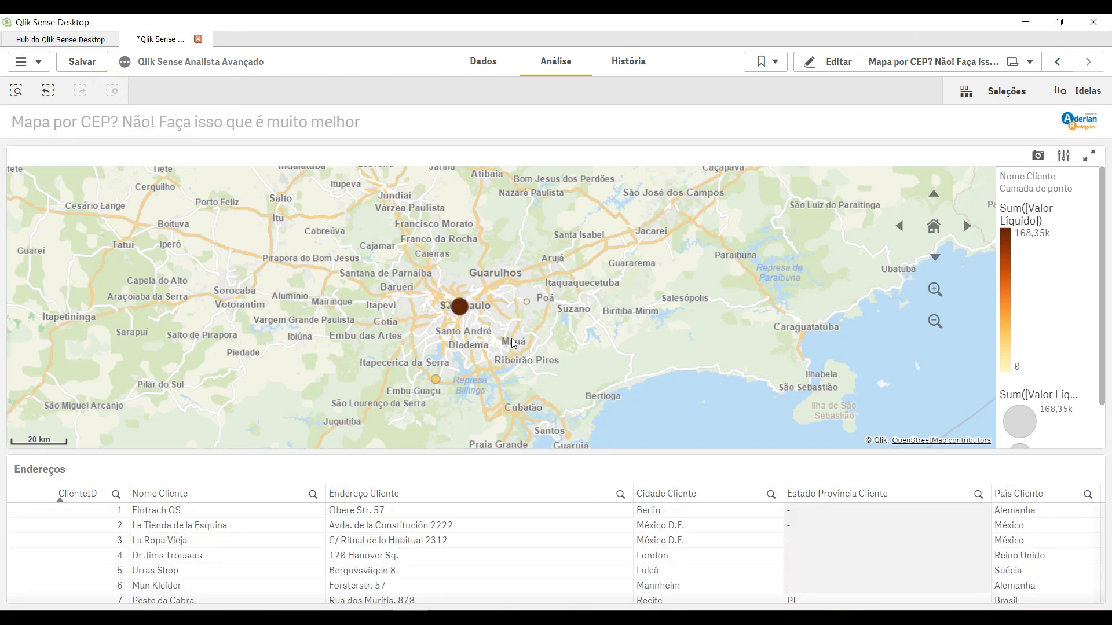
left_click(934, 225)
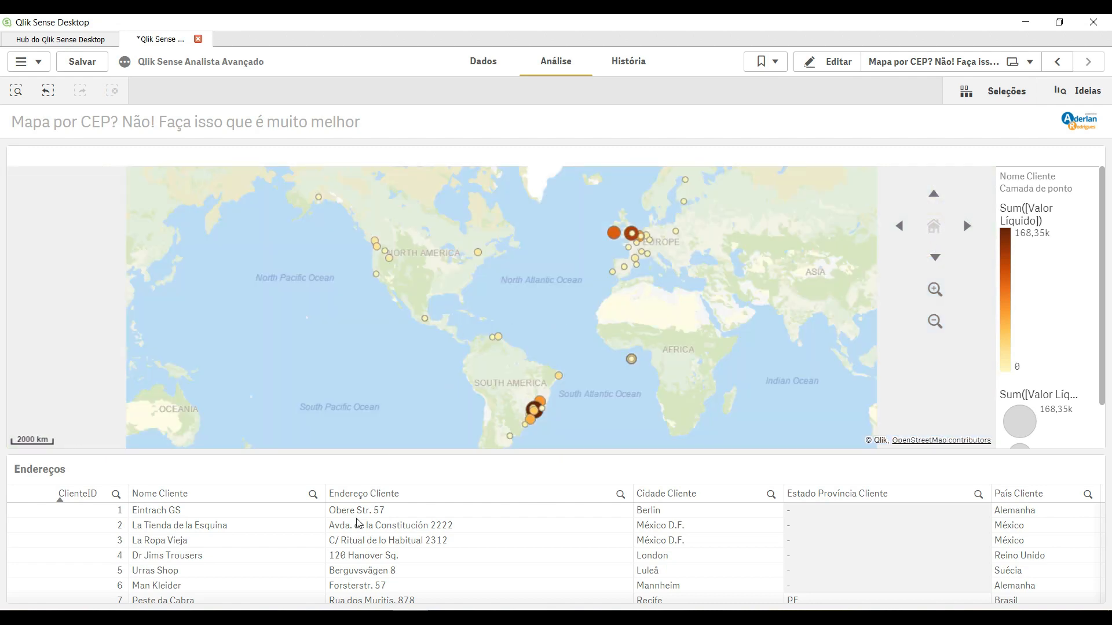
Step: Select the Endereço Cliente values of Dr Jims Trousers, Urras Shop, Man Kleider and Pau e Pedra one after another to locate each on the map
left_click(365, 556)
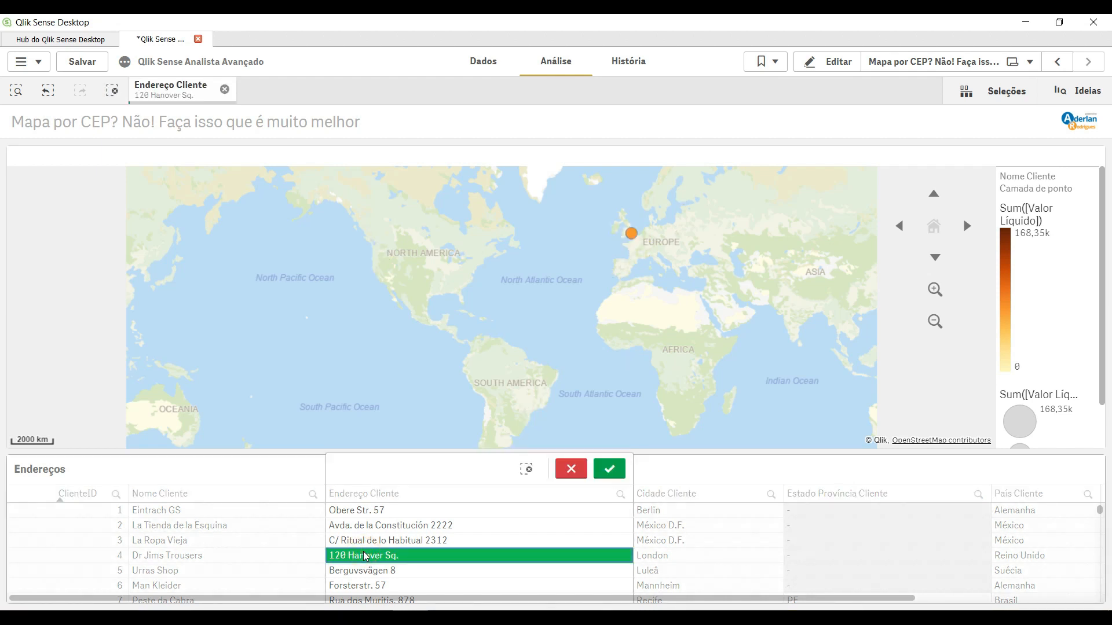
left_click(359, 570)
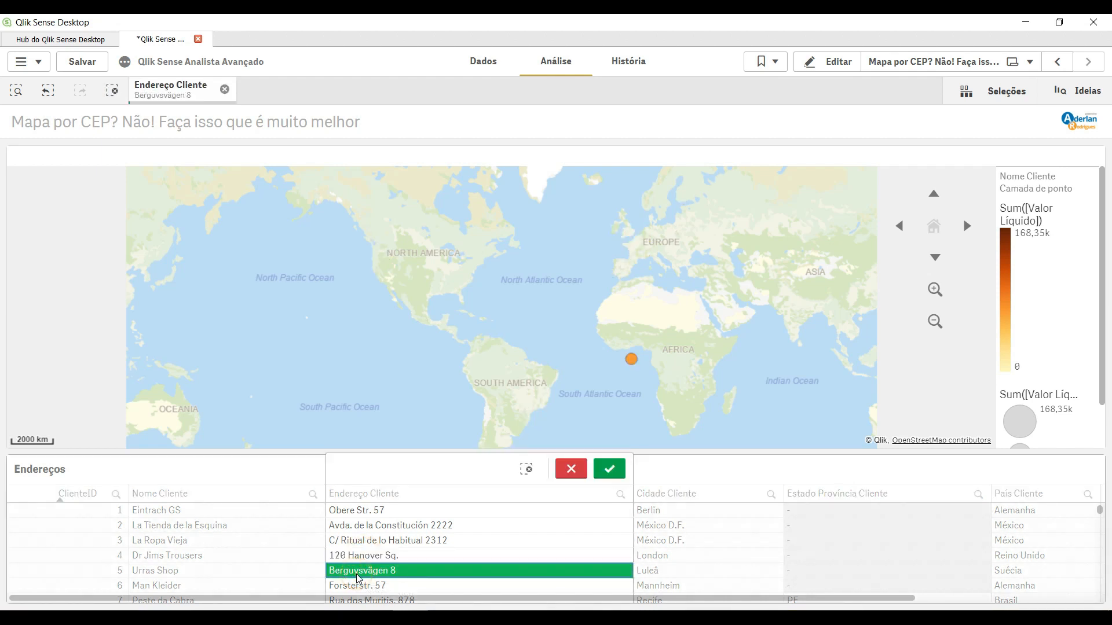
left_click(354, 587)
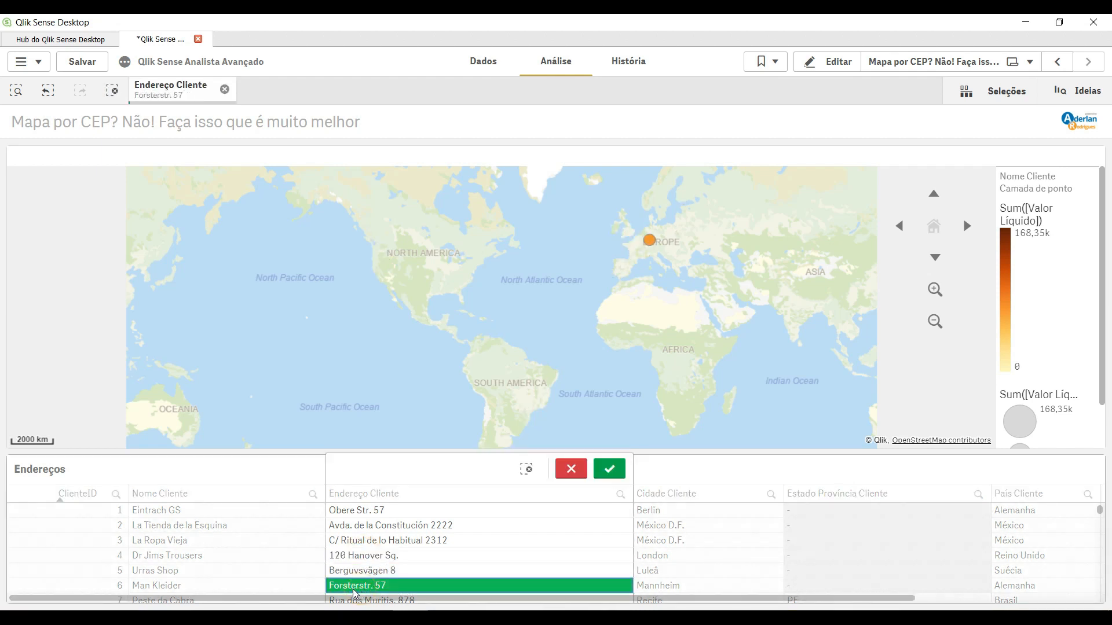
scroll(359, 589, "down", 6)
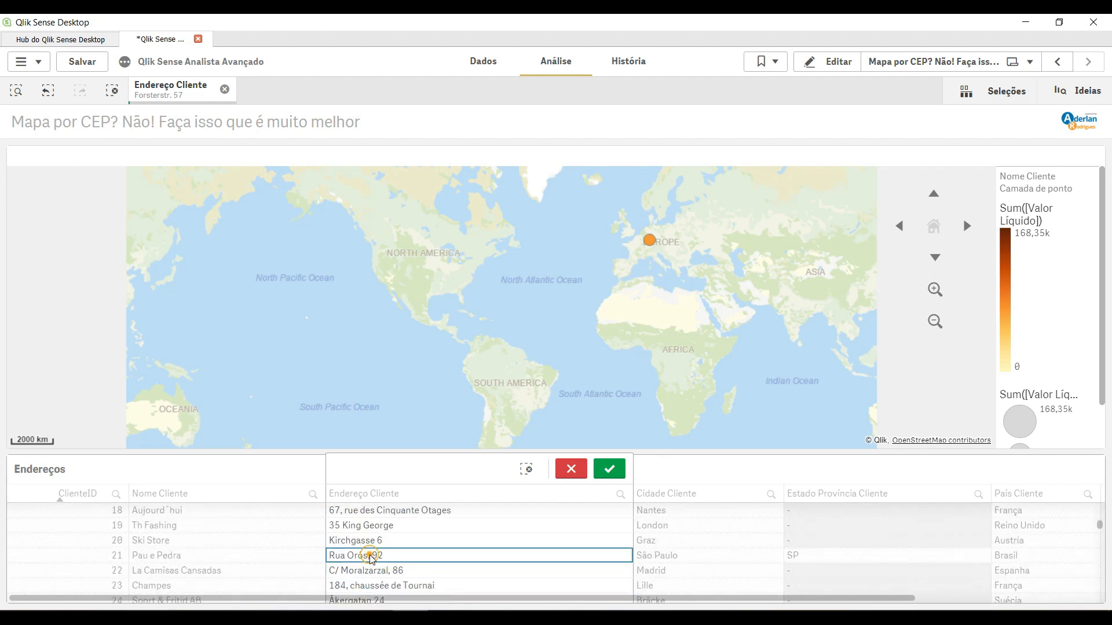
left_click(371, 556)
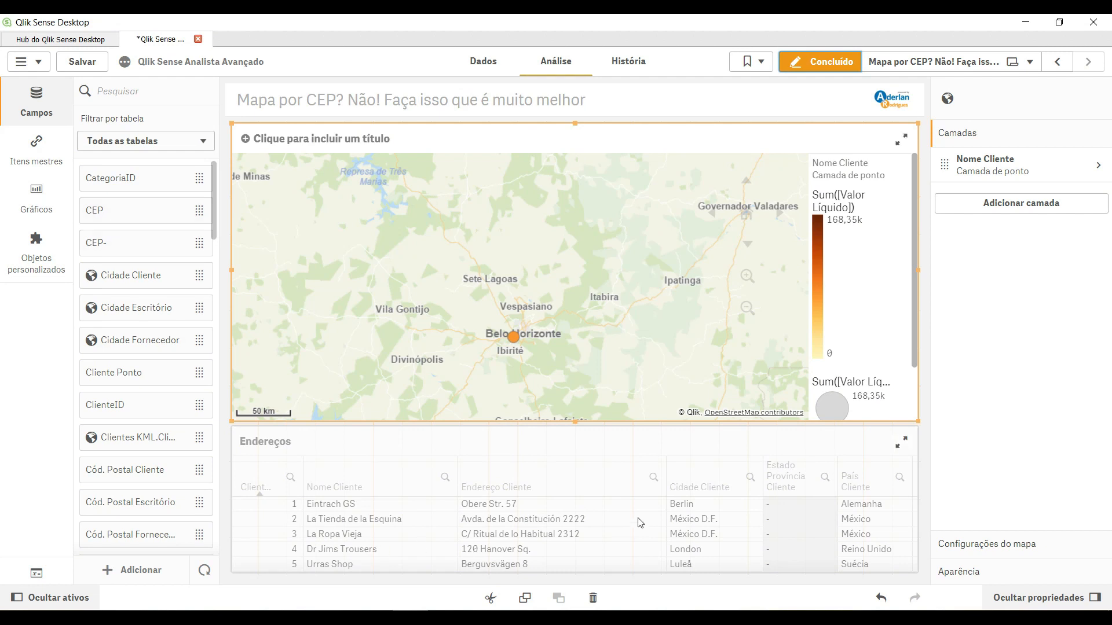
Step: Narrow the Endereços table from its left edge, place a Nome Produto table in the freed space, and finish editing the sheet
left_click(663, 502)
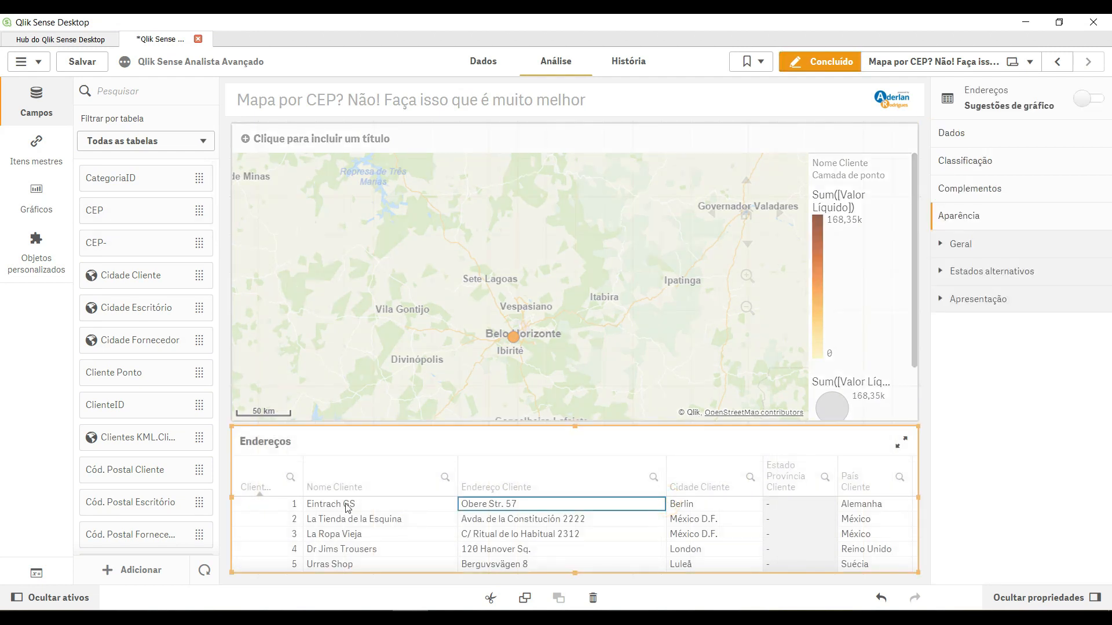
left_click_drag(231, 498, 375, 502)
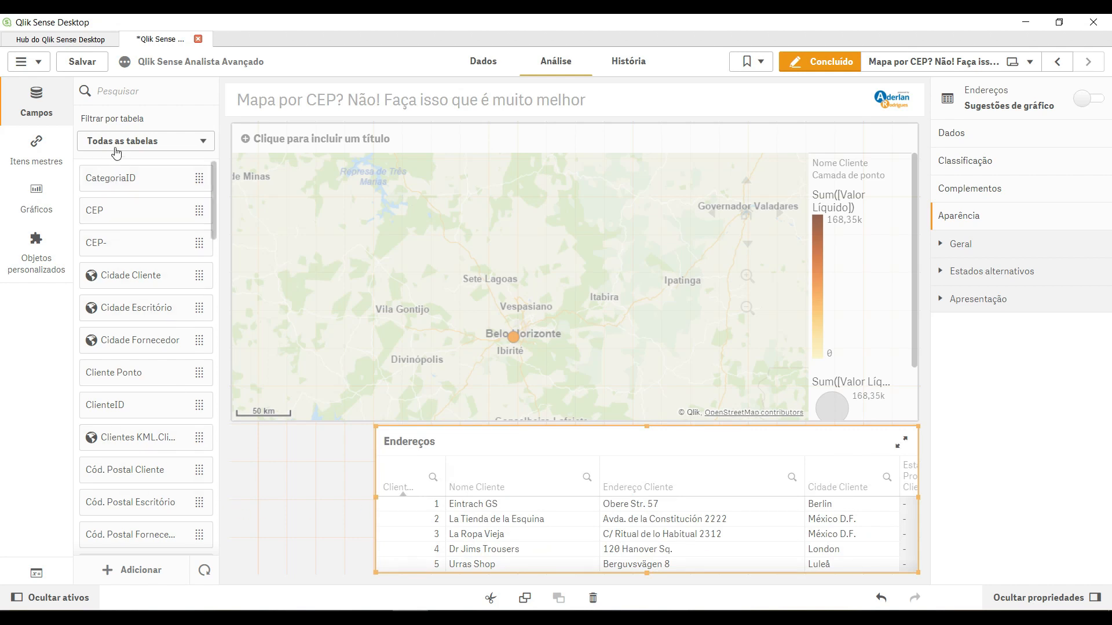
left_click(124, 99)
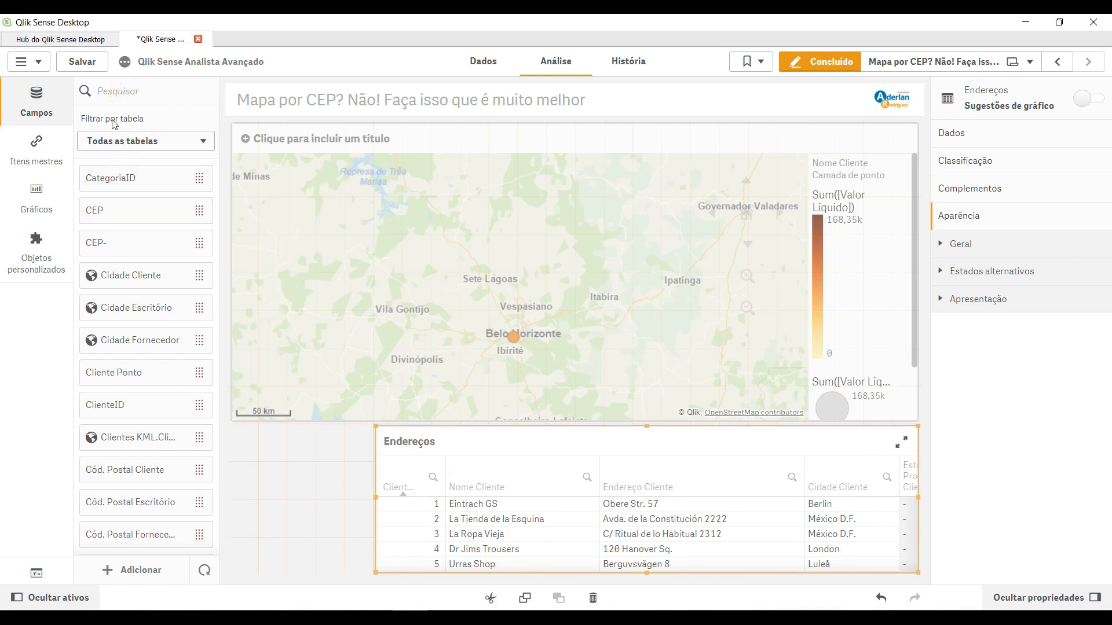
type("pro")
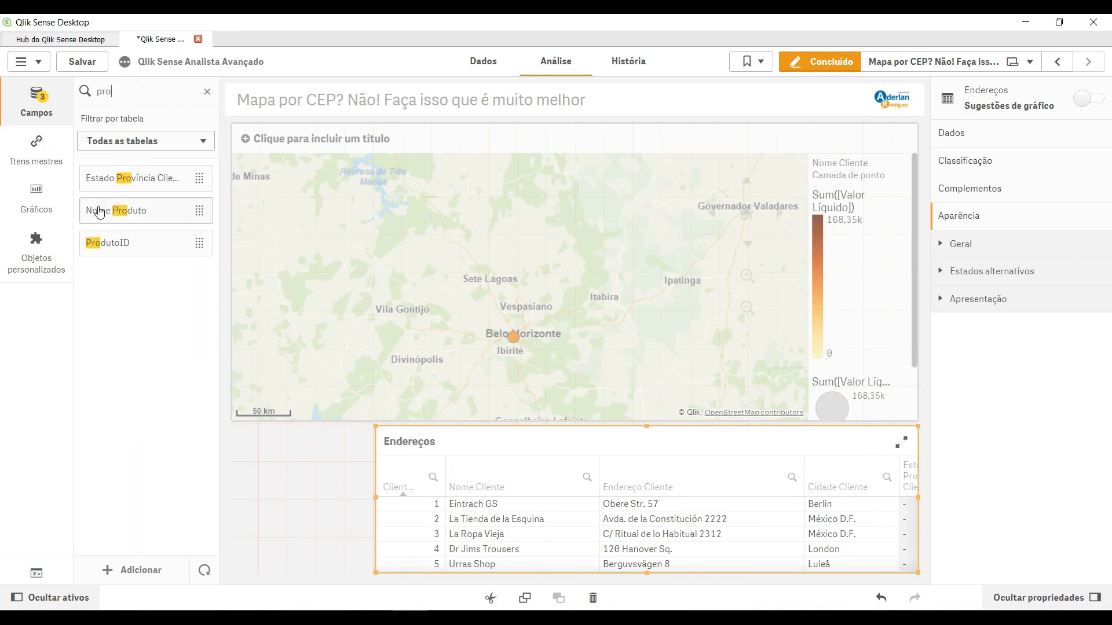
left_click_drag(95, 211, 316, 499)
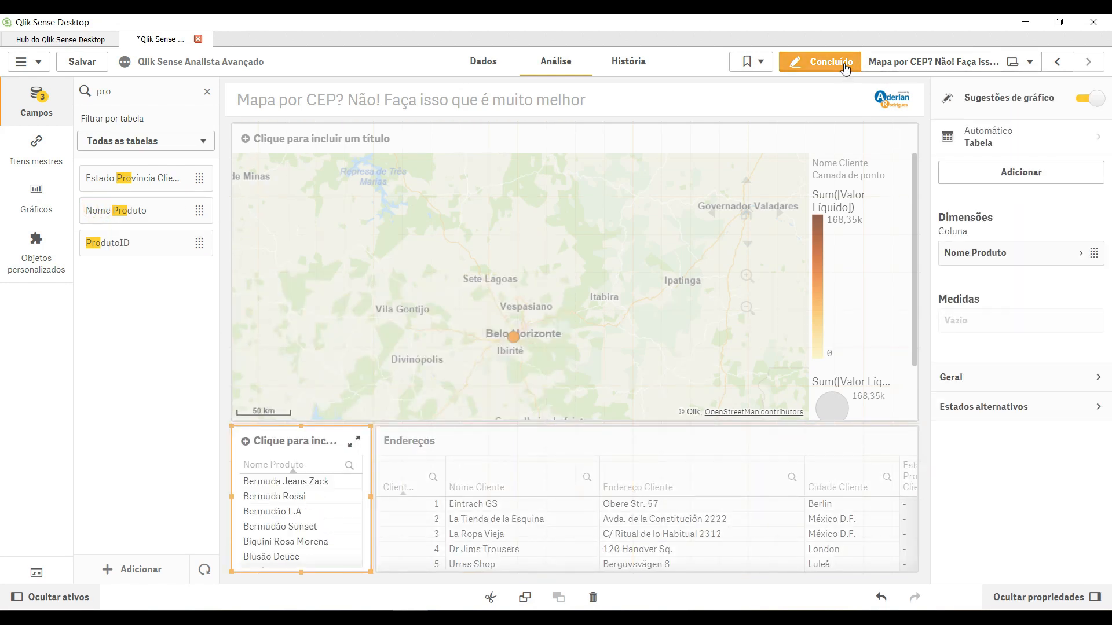
left_click(818, 61)
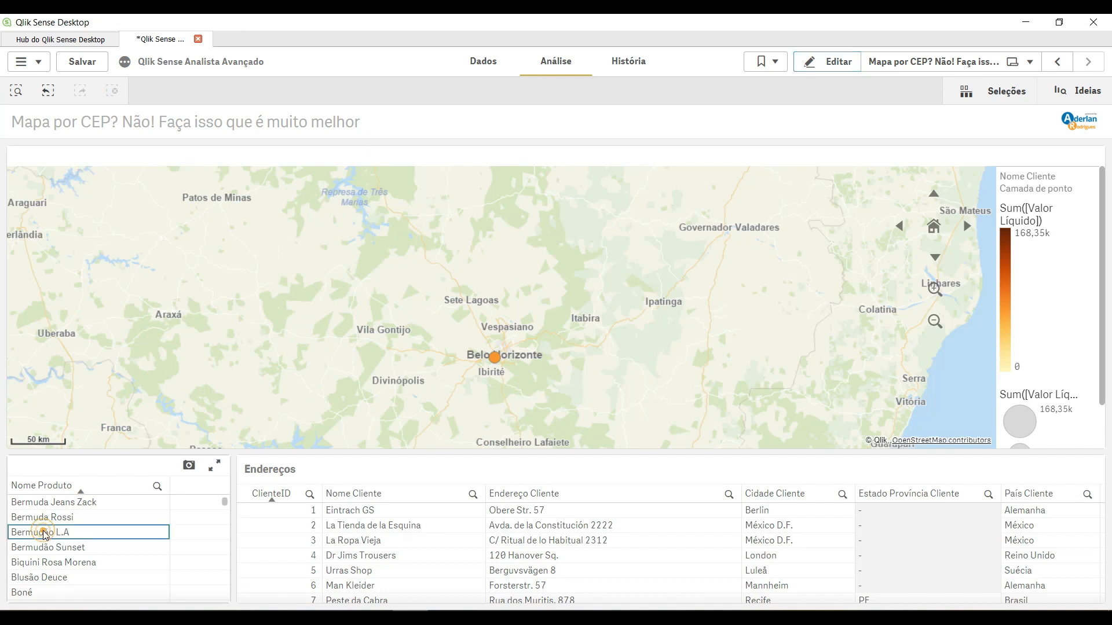
Step: Compare the mapped customers for Bermudão L.A, Bermudão Sunset, Blusão Deuce, Bermuda Rossi and Bermuda Jeans Zack in turn, and cancel the product selection
left_click(42, 532)
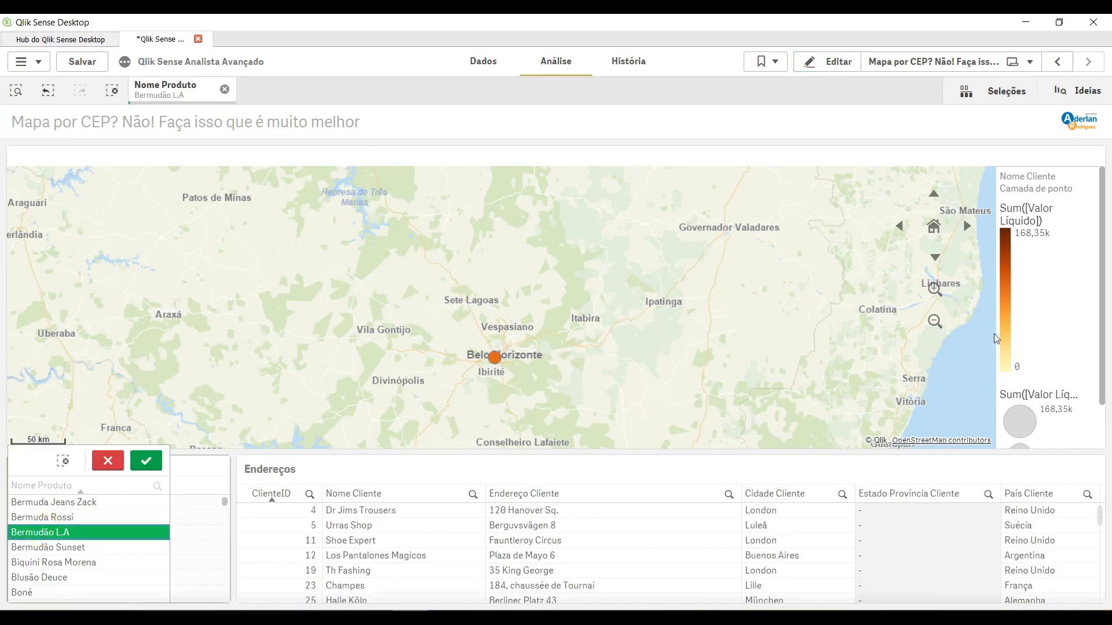
left_click(929, 226)
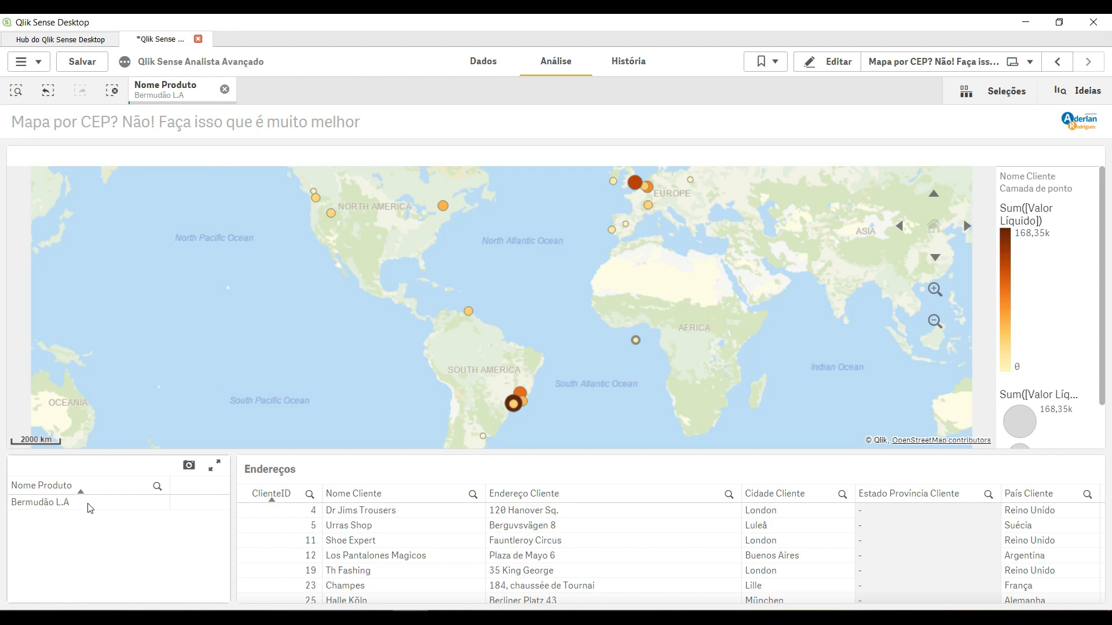
left_click(112, 90)
left_click(65, 553)
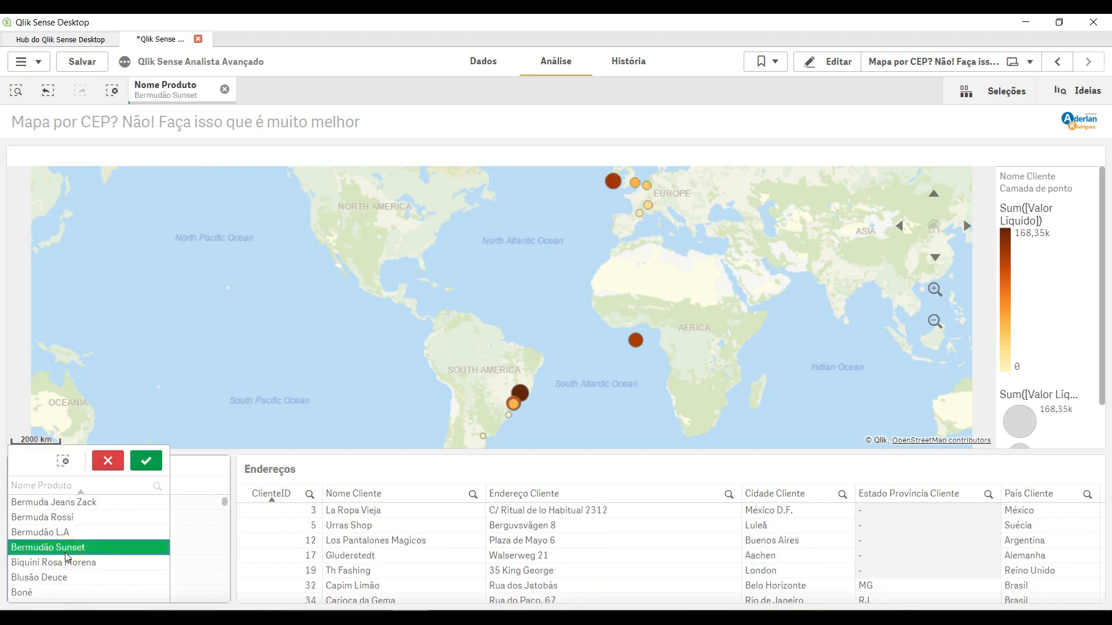
left_click(59, 576)
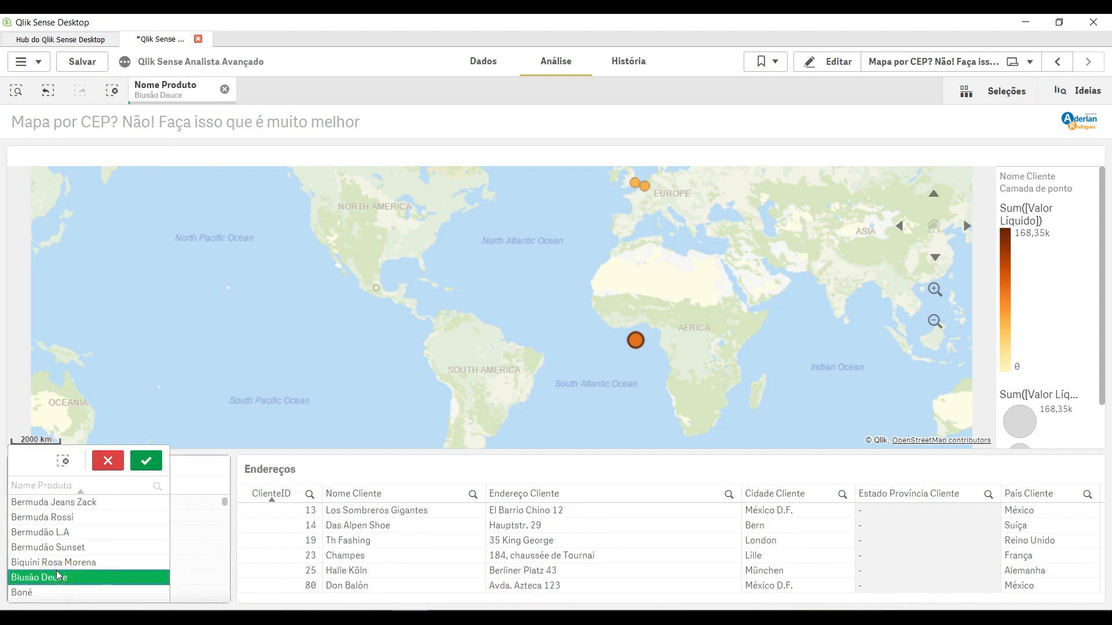
left_click(77, 548)
left_click(86, 517)
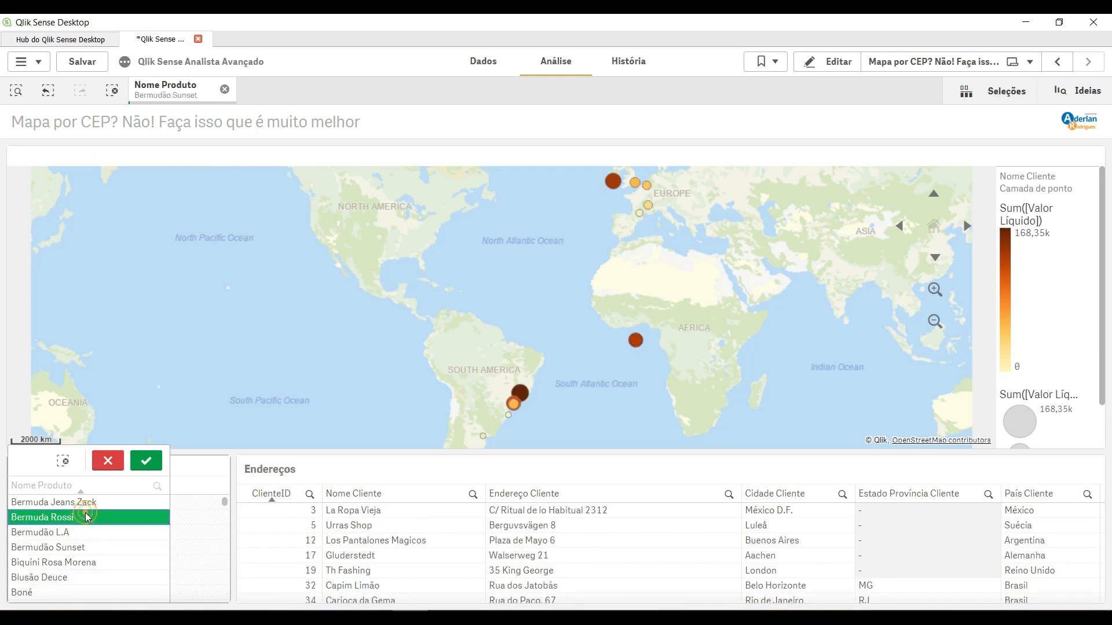
left_click(82, 503)
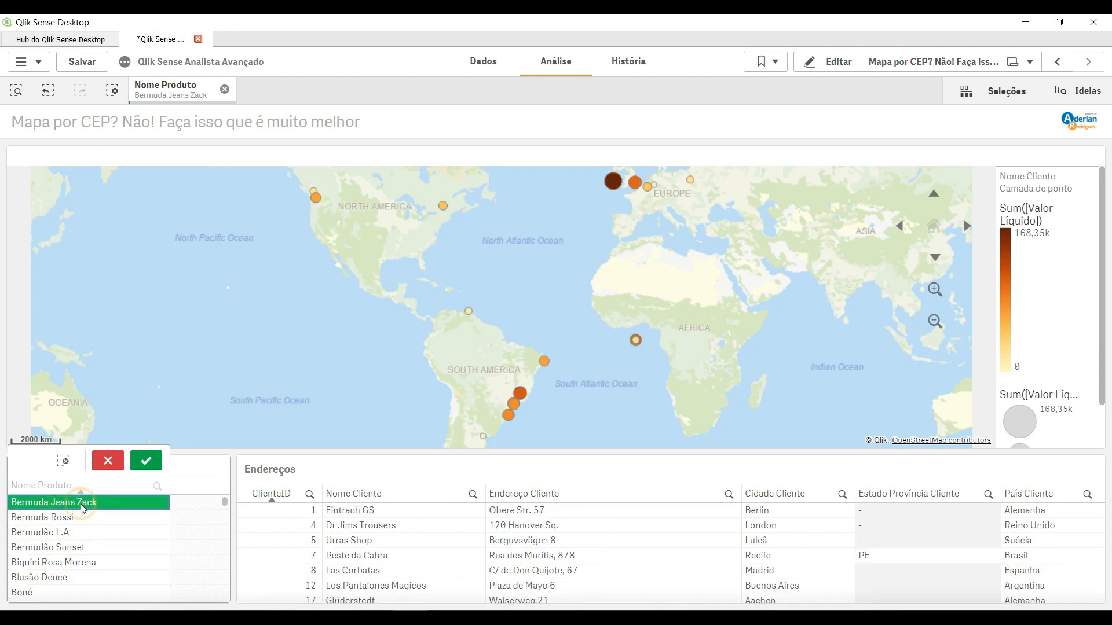
left_click(108, 461)
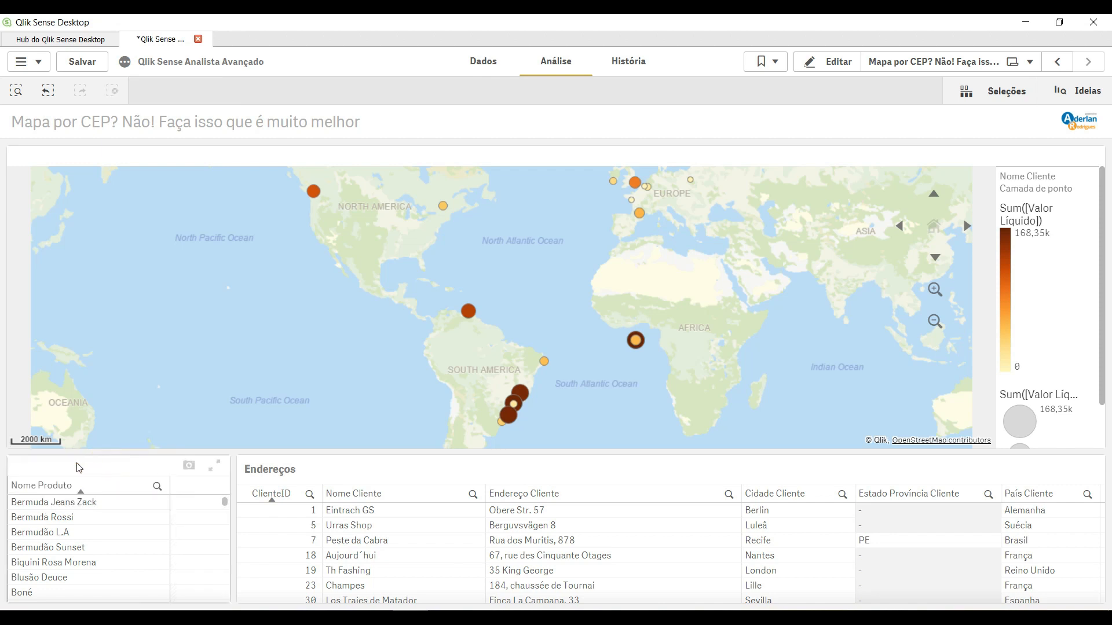
Step: Save the app
left_click(88, 67)
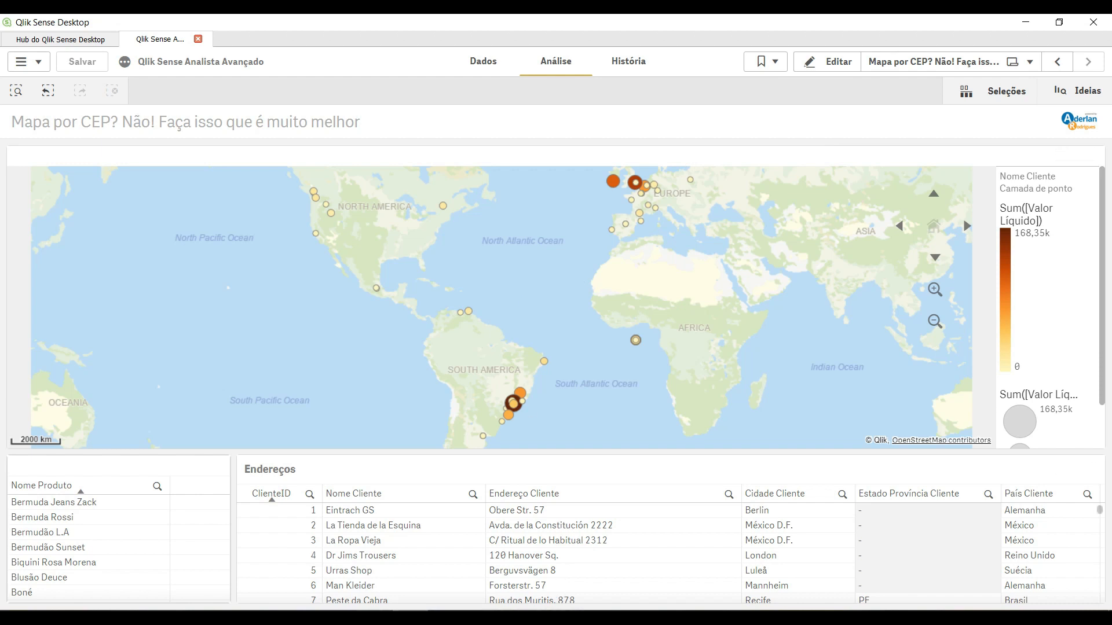
Step: Display the export options for the Endereços table
right_click(600, 540)
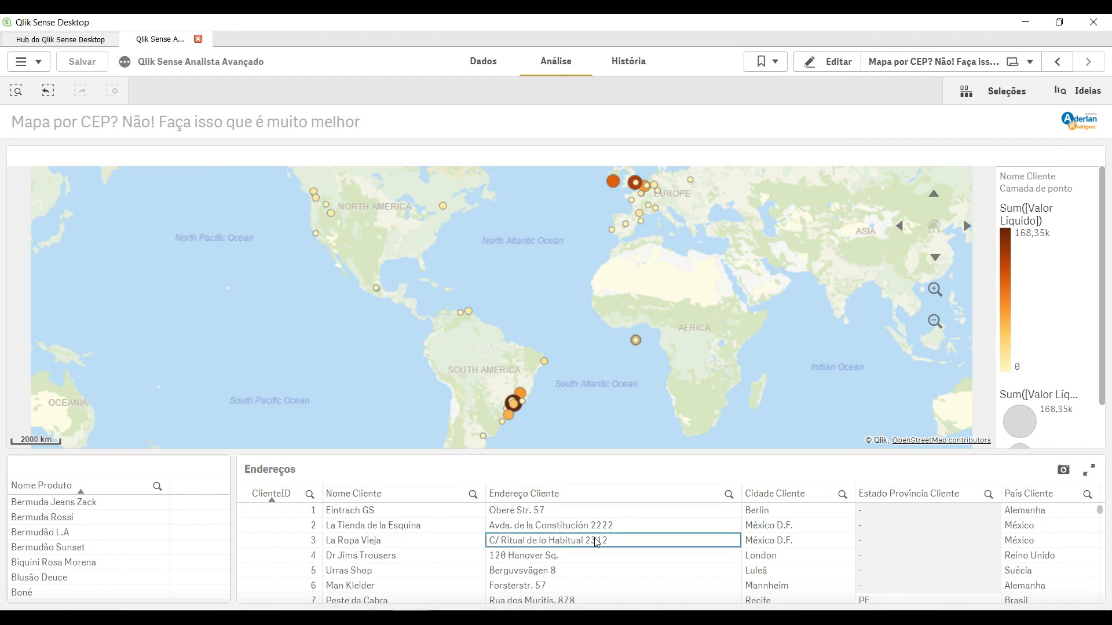
left_click(635, 588)
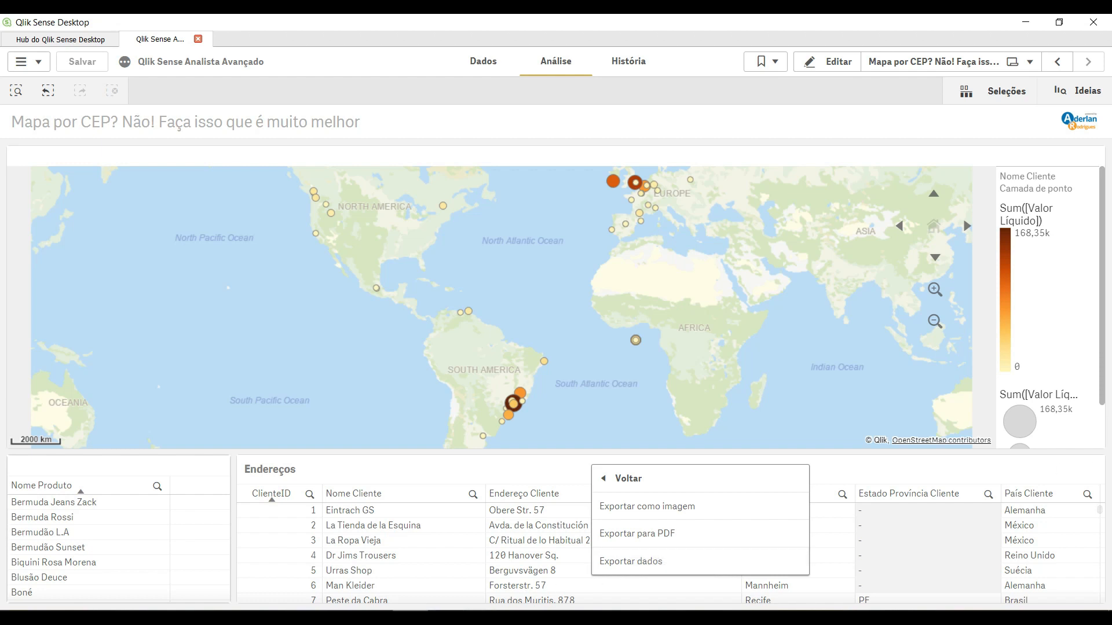
Step: Switch to Google Earth Pro, view the import file dialog in the Exercícios folder, and cancel it
mouse_move(409, 617)
left_click(590, 617)
left_click(19, 41)
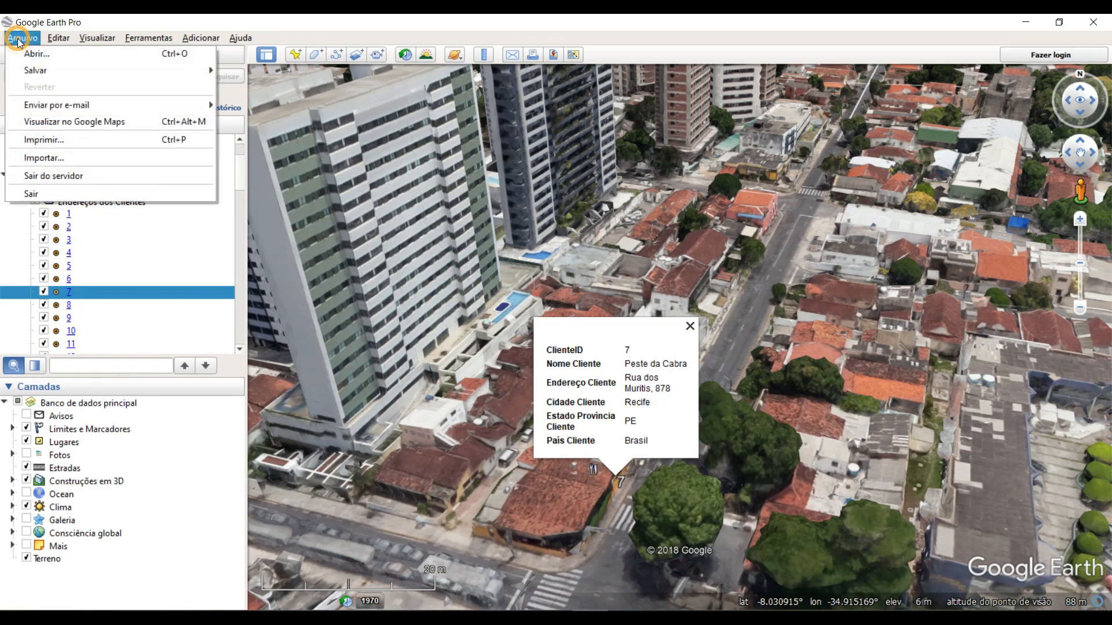
left_click(45, 159)
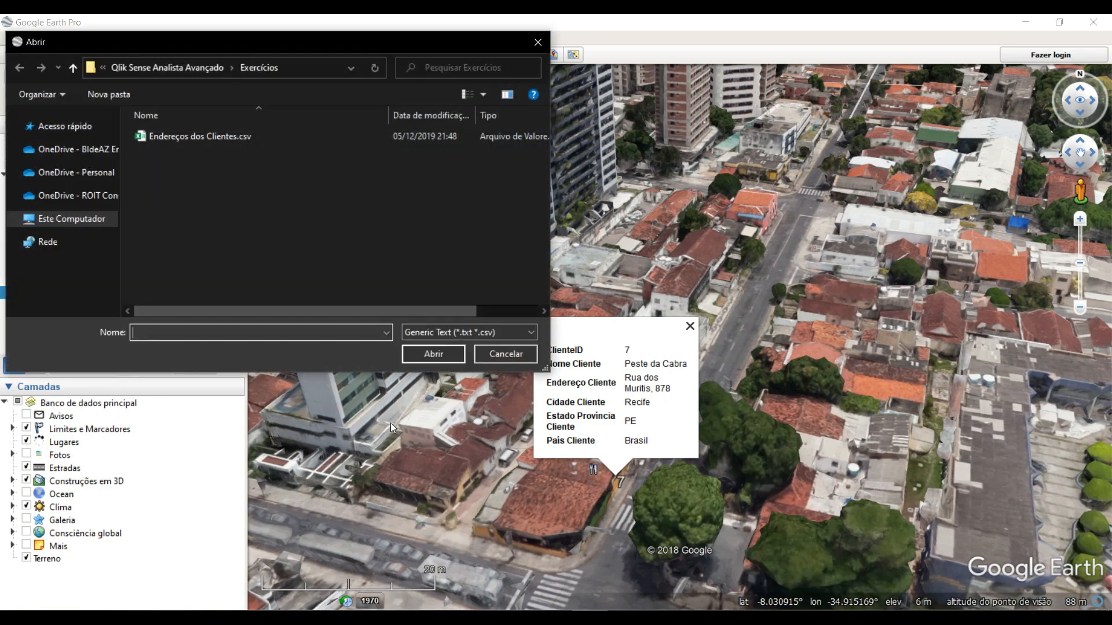
left_click(505, 354)
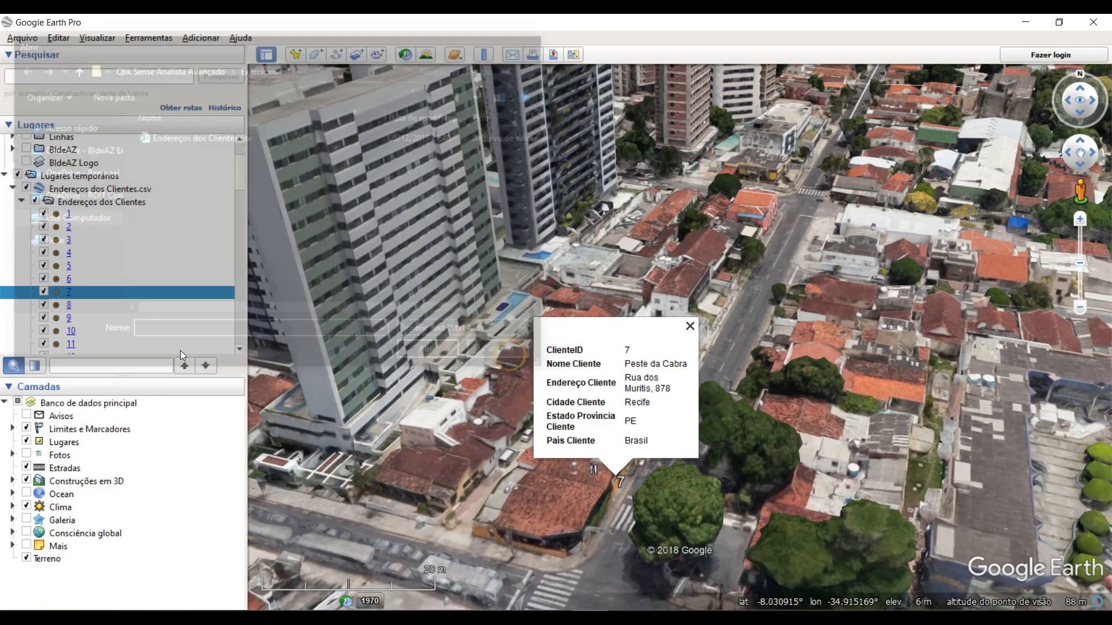
Step: Show the option to save the Endereços dos Clientes folder as a file, and return to Qlik Sense, closing the table's export options
right_click(81, 202)
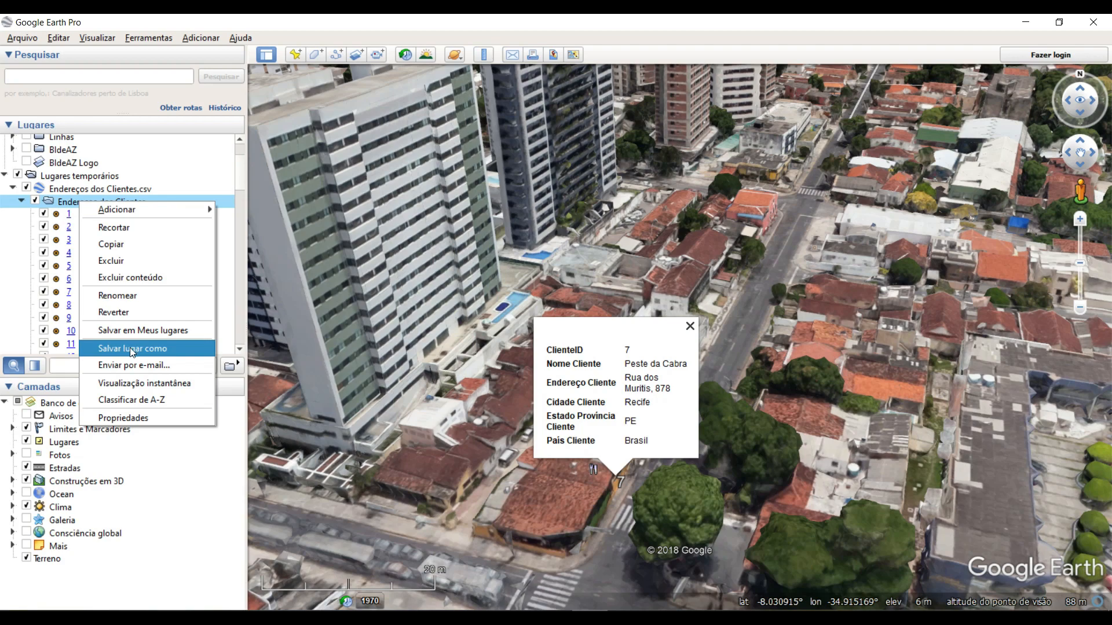
left_click(147, 347)
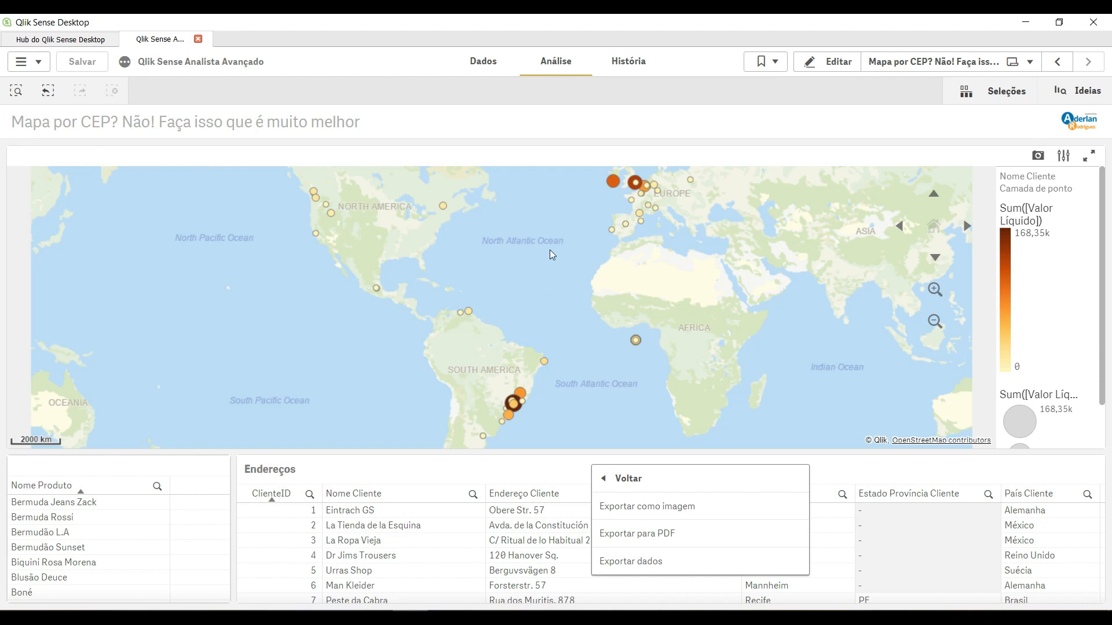
left_click(532, 123)
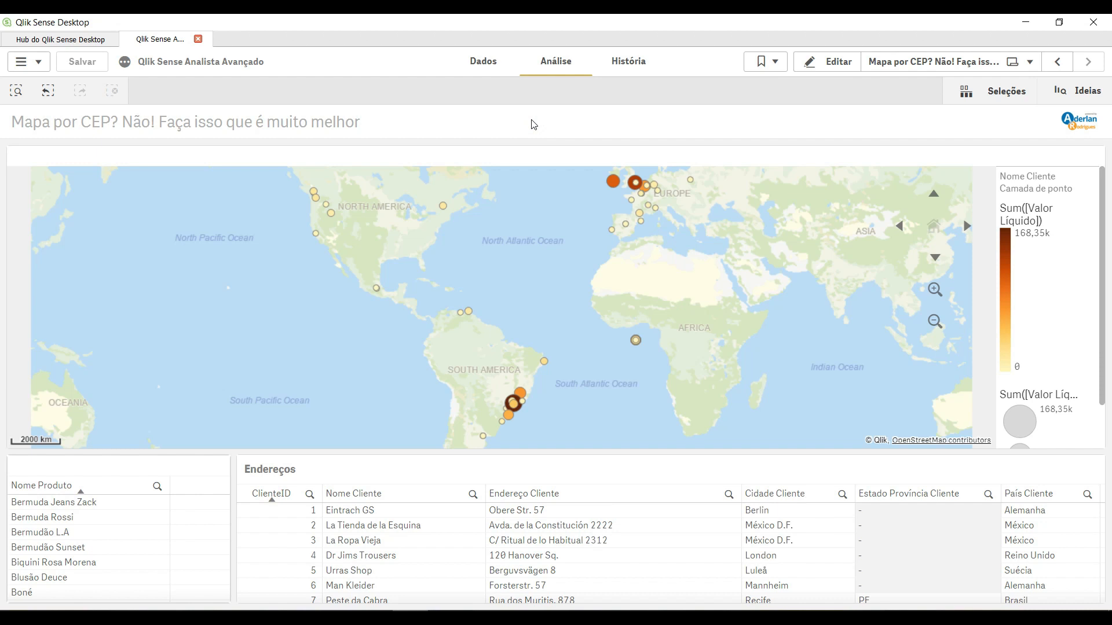